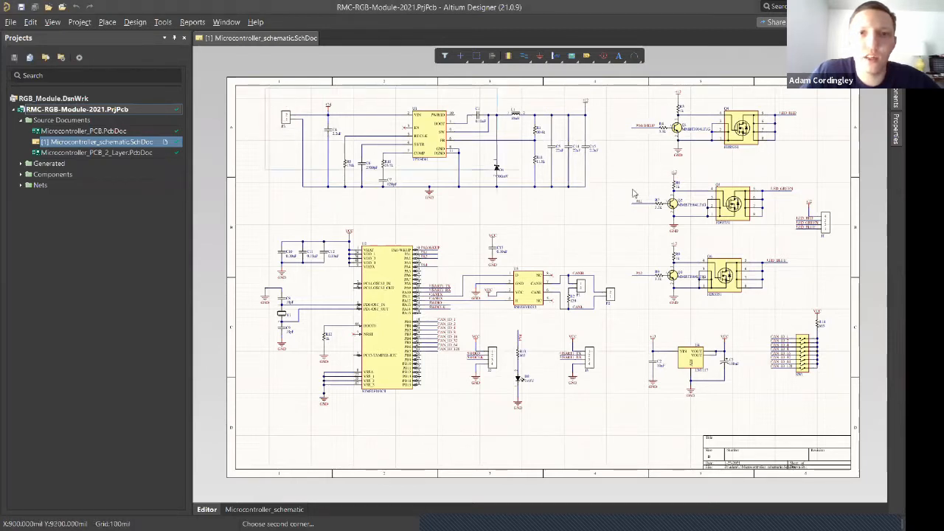
Examine the LED driver, microcontroller and connector sections of the schematic.
{"action": "left_click", "coordinate": [632, 224]}
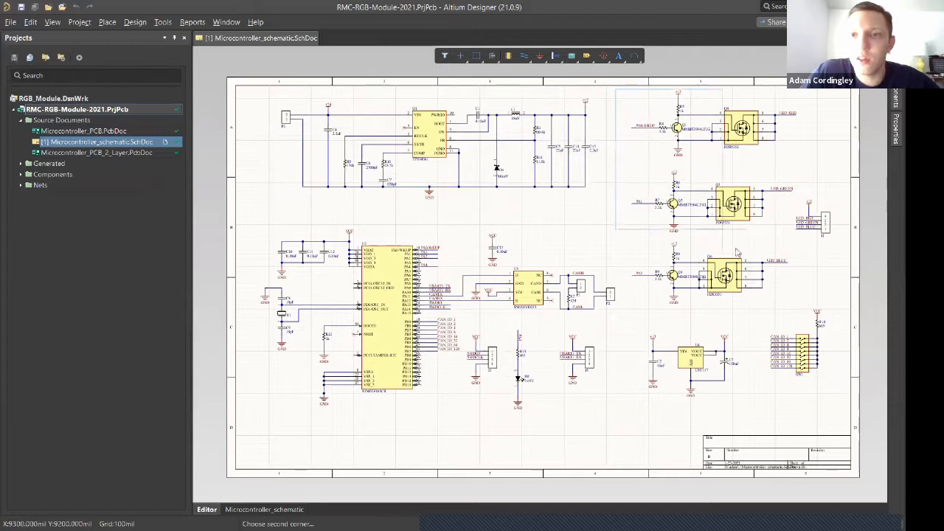
{"action": "left_click", "coordinate": [809, 309]}
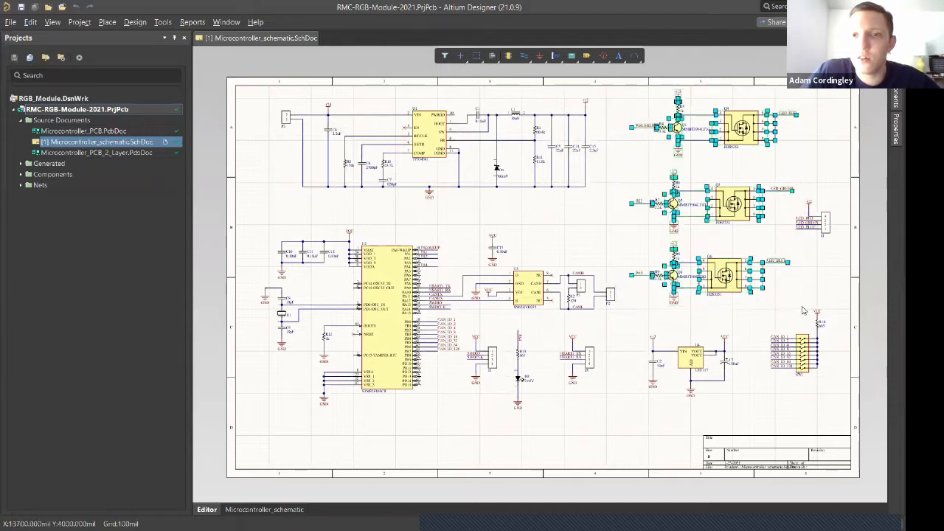
{"action": "left_click", "coordinate": [787, 304]}
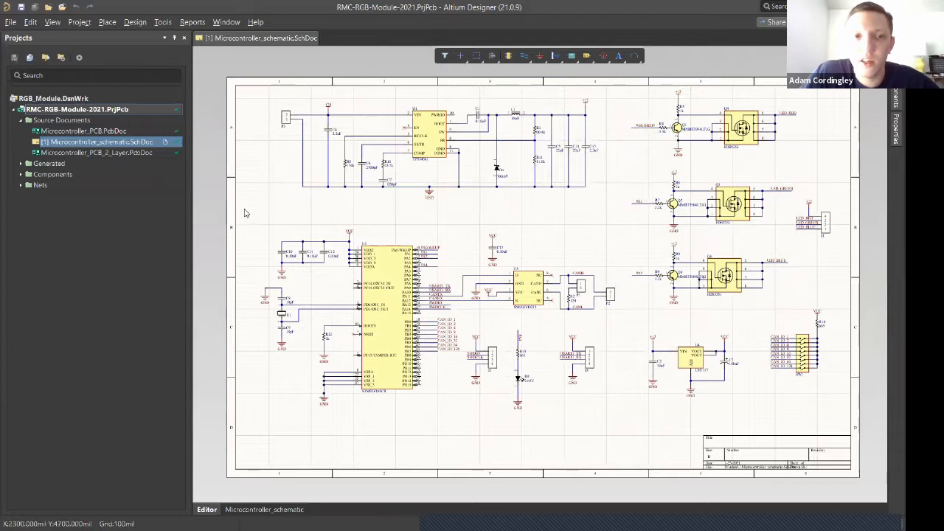
{"action": "left_click", "coordinate": [463, 405]}
{"action": "left_click", "coordinate": [455, 399]}
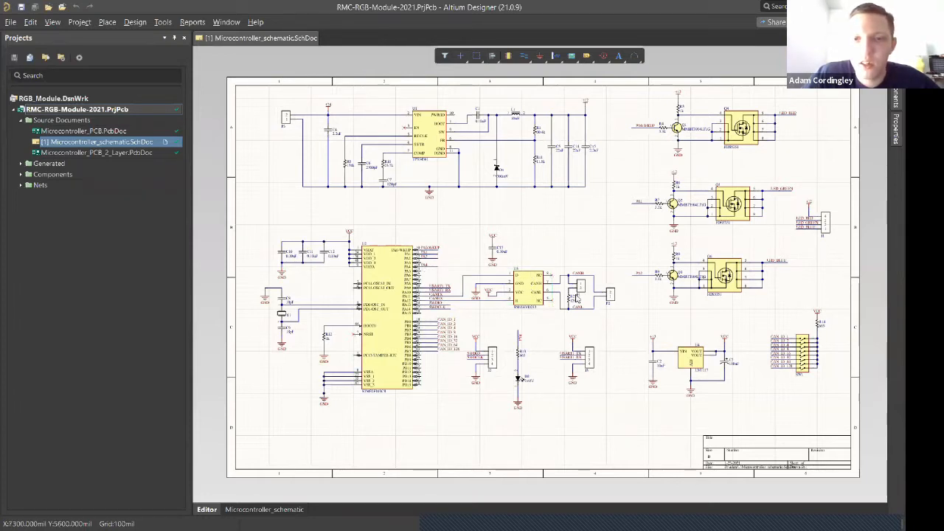
{"action": "left_click_drag", "start_coordinate": [755, 413], "coordinate": [755, 412]}
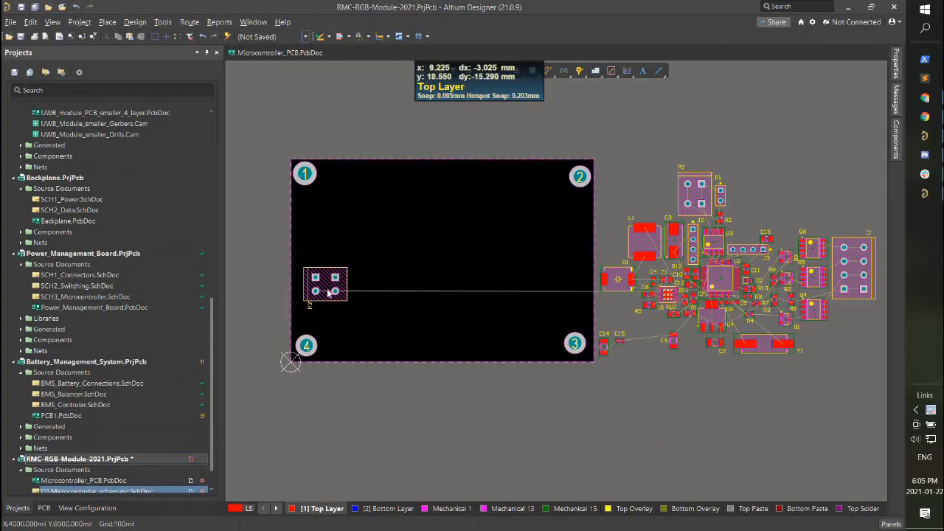
Place connector P3 at the board's left edge just below mounting hole 1.
{"action": "scroll", "coordinate": [329, 292], "scroll_direction": "up", "scroll_amount": 3, "text": "ctrl"}
{"action": "scroll", "coordinate": [329, 292], "scroll_direction": "left", "scroll_amount": 3}
{"action": "left_click_drag", "start_coordinate": [462, 336], "coordinate": [444, 205]}
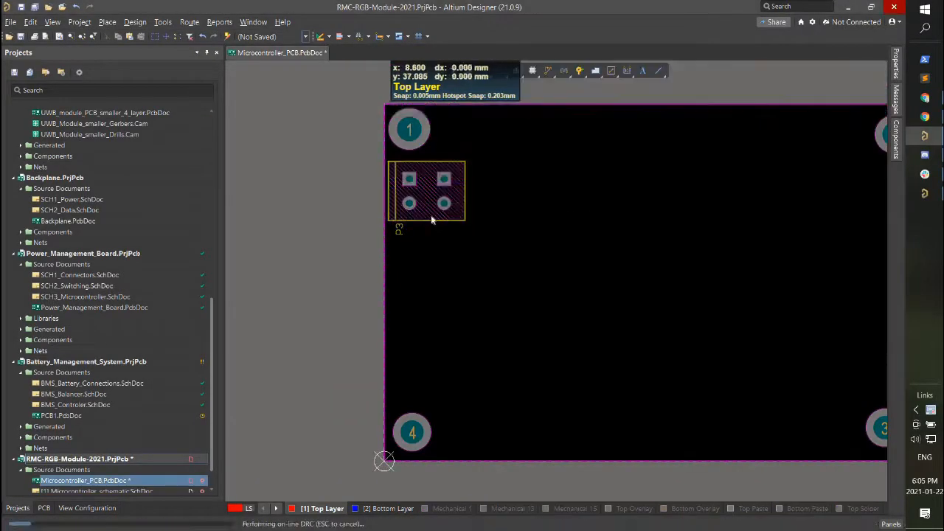
Bring regulator U1 and inductor L1 onto the board, side by side to the right of P3.
{"action": "scroll", "coordinate": [418, 222], "scroll_direction": "up", "scroll_amount": 2}
{"action": "scroll", "coordinate": [417, 221], "scroll_direction": "right", "scroll_amount": 3}
{"action": "scroll", "coordinate": [299, 276], "scroll_direction": "up", "scroll_amount": 4, "text": "ctrl"}
{"action": "scroll", "coordinate": [366, 256], "scroll_direction": "down", "scroll_amount": 5, "text": "ctrl"}
{"action": "scroll", "coordinate": [383, 255], "scroll_direction": "right", "scroll_amount": 3}
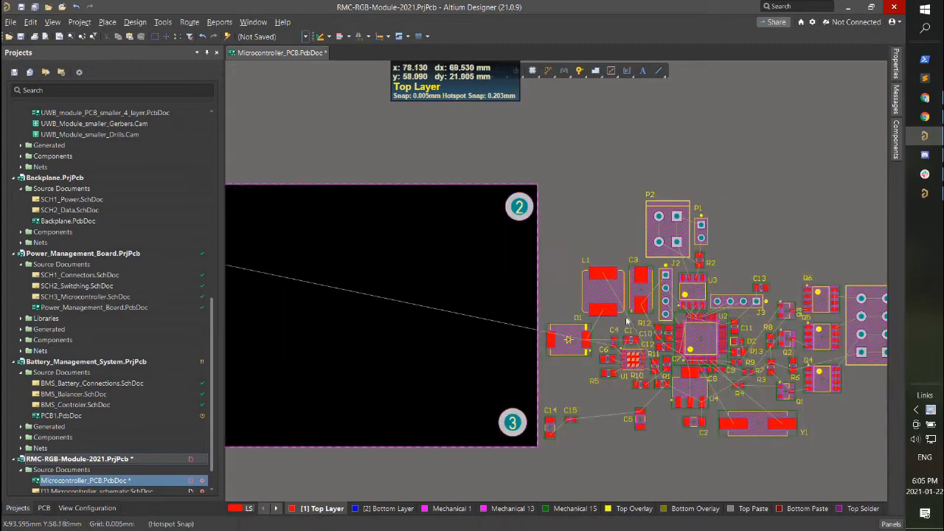
{"action": "left_click_drag", "start_coordinate": [635, 360], "coordinate": [579, 294]}
{"action": "left_click_drag", "start_coordinate": [322, 237], "coordinate": [284, 239]}
{"action": "scroll", "coordinate": [295, 239], "scroll_direction": "left", "scroll_amount": 2}
{"action": "left_click_drag", "start_coordinate": [672, 288], "coordinate": [414, 237]}
{"action": "scroll", "coordinate": [413, 237], "scroll_direction": "left", "scroll_amount": 1}
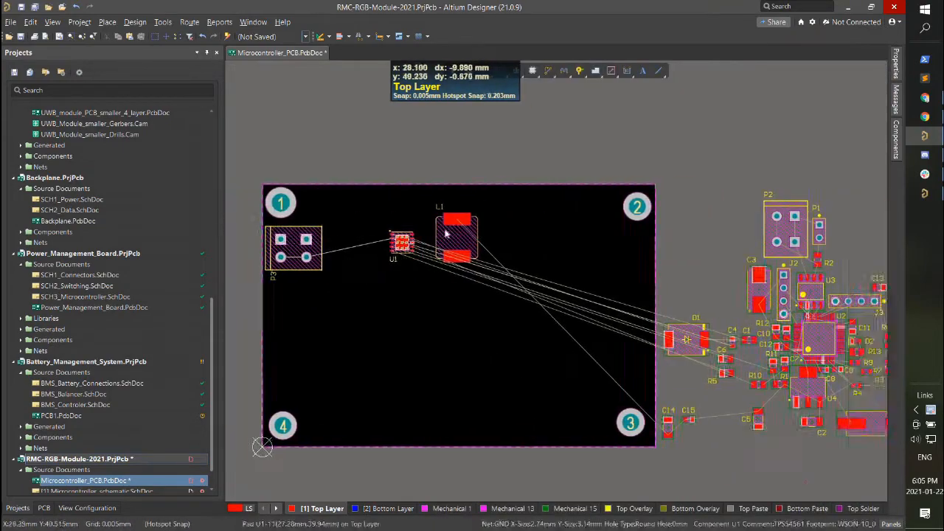
Place connector J1 on the board's left edge below P3, rotated to match P3's orientation.
{"action": "scroll", "coordinate": [472, 239], "scroll_direction": "right", "scroll_amount": 4}
{"action": "scroll", "coordinate": [837, 329], "scroll_direction": "up", "scroll_amount": 4, "text": "ctrl"}
{"action": "scroll", "coordinate": [570, 309], "scroll_direction": "left", "scroll_amount": 5}
{"action": "left_click_drag", "start_coordinate": [856, 319], "coordinate": [352, 297]}
{"action": "key", "text": "space"}
{"action": "key", "text": "space"}
{"action": "scroll", "coordinate": [350, 297], "scroll_direction": "down", "scroll_amount": 3, "text": "ctrl"}
{"action": "scroll", "coordinate": [391, 185], "scroll_direction": "up", "scroll_amount": 4, "text": "ctrl"}
Nudge P3 against the board edge and move its designator above the connector.
{"action": "left_click_drag", "start_coordinate": [396, 202], "coordinate": [394, 204]}
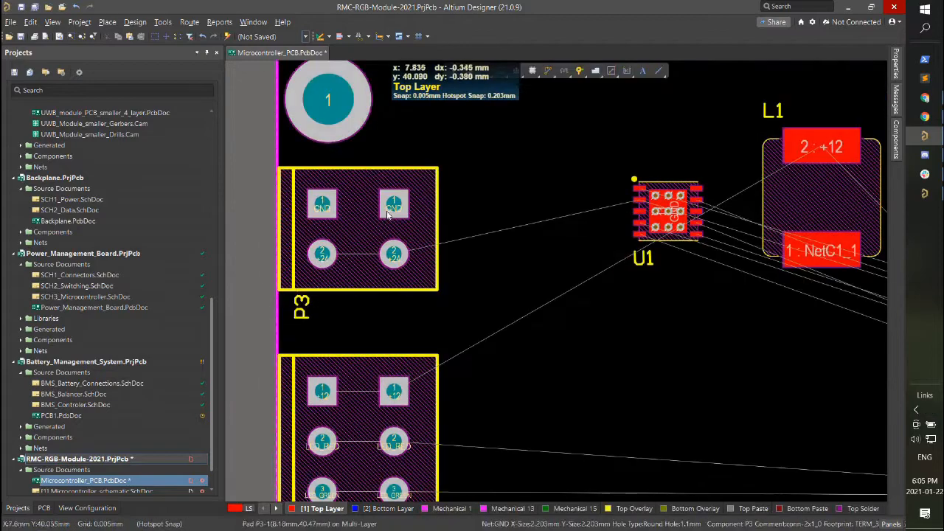
{"action": "scroll", "coordinate": [361, 232], "scroll_direction": "down", "scroll_amount": 1, "text": "ctrl"}
{"action": "scroll", "coordinate": [317, 302], "scroll_direction": "up", "scroll_amount": 1, "text": "ctrl"}
{"action": "left_click_drag", "start_coordinate": [326, 258], "coordinate": [322, 108]}
{"action": "scroll", "coordinate": [369, 255], "scroll_direction": "down", "scroll_amount": 3, "text": "ctrl"}
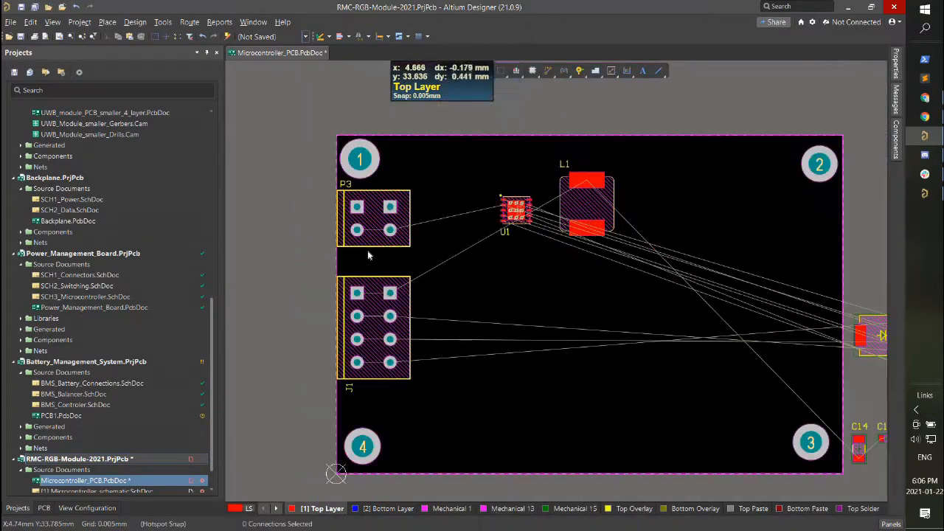
Move U1 closer to P3, roughly level with its +24 pads.
{"action": "scroll", "coordinate": [577, 289], "scroll_direction": "down", "scroll_amount": 6, "text": "shift"}
{"action": "scroll", "coordinate": [509, 264], "scroll_direction": "up", "scroll_amount": 7, "text": "shift"}
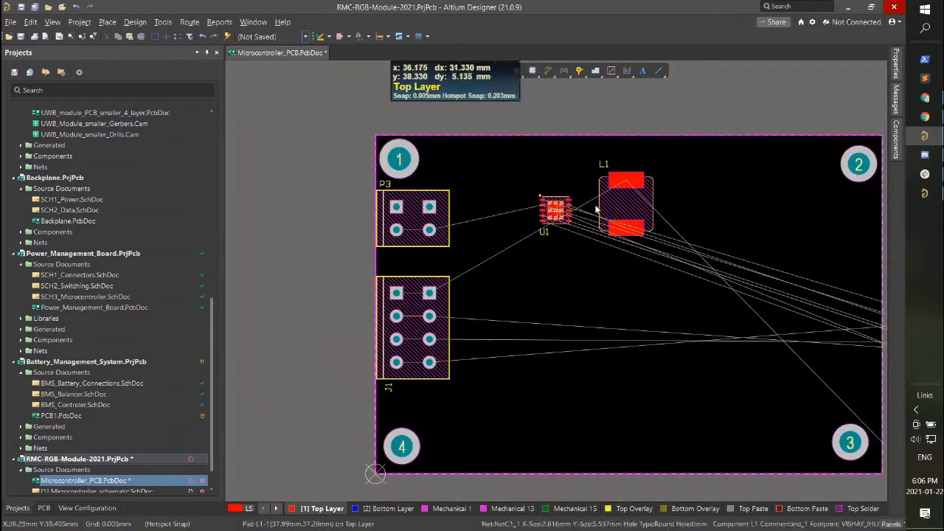
{"action": "scroll", "coordinate": [558, 213], "scroll_direction": "up", "scroll_amount": 5, "text": "ctrl"}
{"action": "scroll", "coordinate": [579, 207], "scroll_direction": "down", "scroll_amount": 4, "text": "ctrl"}
{"action": "left_click_drag", "start_coordinate": [578, 206], "coordinate": [451, 244]}
{"action": "scroll", "coordinate": [550, 210], "scroll_direction": "up", "scroll_amount": 1, "text": "ctrl"}
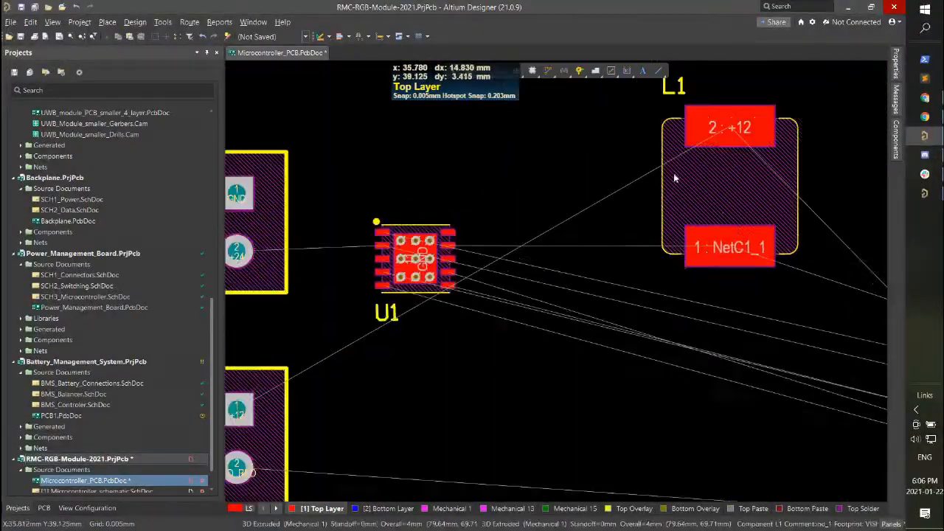
Move L1 nearer to U1 and bring diode D1 onto the board between P3 and L1.
{"action": "left_click_drag", "start_coordinate": [701, 187], "coordinate": [516, 133]}
{"action": "scroll", "coordinate": [516, 130], "scroll_direction": "down", "scroll_amount": 3, "text": "ctrl"}
{"action": "scroll", "coordinate": [519, 155], "scroll_direction": "down", "scroll_amount": 4, "text": "shift"}
{"action": "left_click_drag", "start_coordinate": [661, 323], "coordinate": [355, 134]}
{"action": "scroll", "coordinate": [133, 182], "scroll_direction": "up", "scroll_amount": 3, "text": "shift"}
{"action": "scroll", "coordinate": [391, 125], "scroll_direction": "up", "scroll_amount": 4, "text": "ctrl"}
Arrange D1, L1 and U1 with U1 below D1 and the NetC1_1 pads of D1 and L1 side by side.
{"action": "left_click_drag", "start_coordinate": [398, 277], "coordinate": [389, 369]}
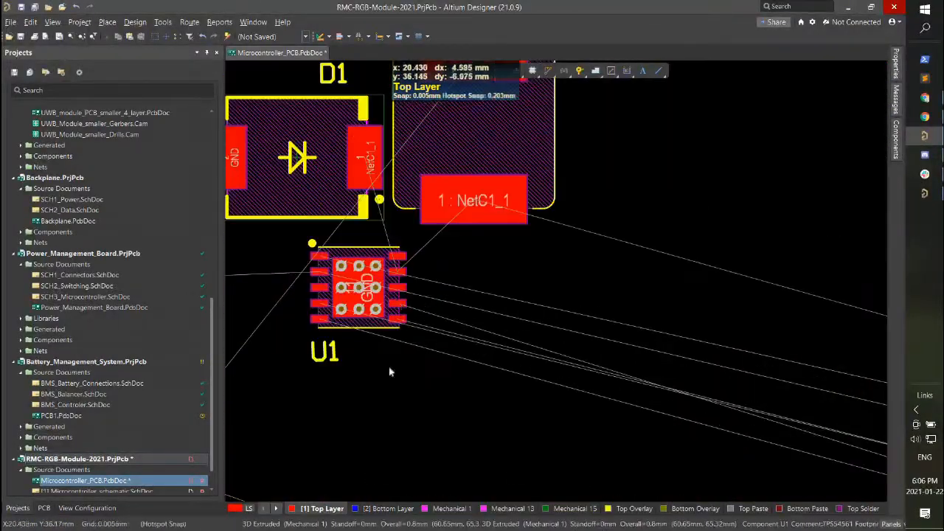
{"action": "left_click_drag", "start_coordinate": [475, 159], "coordinate": [405, 270]}
{"action": "scroll", "coordinate": [369, 268], "scroll_direction": "down", "scroll_amount": 2, "text": "ctrl"}
{"action": "left_click_drag", "start_coordinate": [346, 267], "coordinate": [321, 218]}
{"action": "scroll", "coordinate": [367, 220], "scroll_direction": "up", "scroll_amount": 2, "text": "ctrl"}
{"action": "scroll", "coordinate": [344, 235], "scroll_direction": "up", "scroll_amount": 4, "text": "ctrl"}
{"action": "left_click_drag", "start_coordinate": [395, 196], "coordinate": [387, 203]}
{"action": "scroll", "coordinate": [383, 203], "scroll_direction": "down", "scroll_amount": 4, "text": "ctrl"}
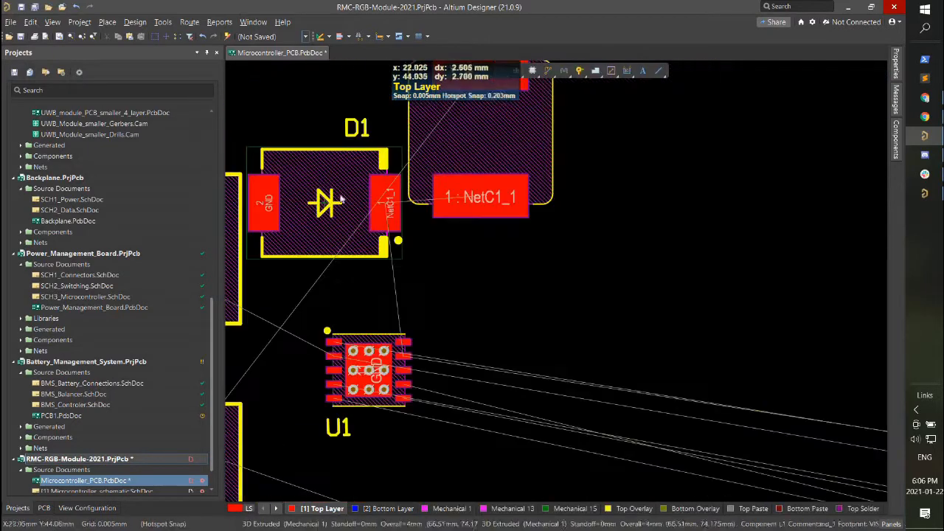
Select L1 and D1 together and move them down to sit just above U1.
{"action": "left_click", "coordinate": [436, 168]}
{"action": "left_click", "coordinate": [347, 233], "text": "shift"}
{"action": "scroll", "coordinate": [347, 233], "scroll_direction": "up", "scroll_amount": 2, "text": "ctrl"}
{"action": "left_click_drag", "start_coordinate": [351, 235], "coordinate": [424, 337]}
{"action": "scroll", "coordinate": [424, 336], "scroll_direction": "up", "scroll_amount": 3, "text": "ctrl"}
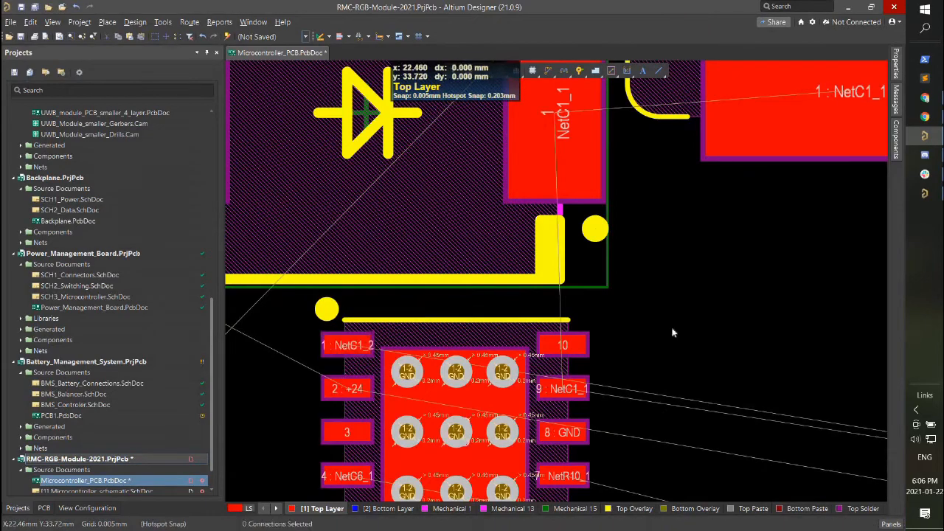
Bring capacitor C4 onto the board beside U1 and rotate it upright.
{"action": "scroll", "coordinate": [620, 341], "scroll_direction": "down", "scroll_amount": 2, "text": "ctrl"}
{"action": "scroll", "coordinate": [402, 394], "scroll_direction": "down", "scroll_amount": 6, "text": "ctrl"}
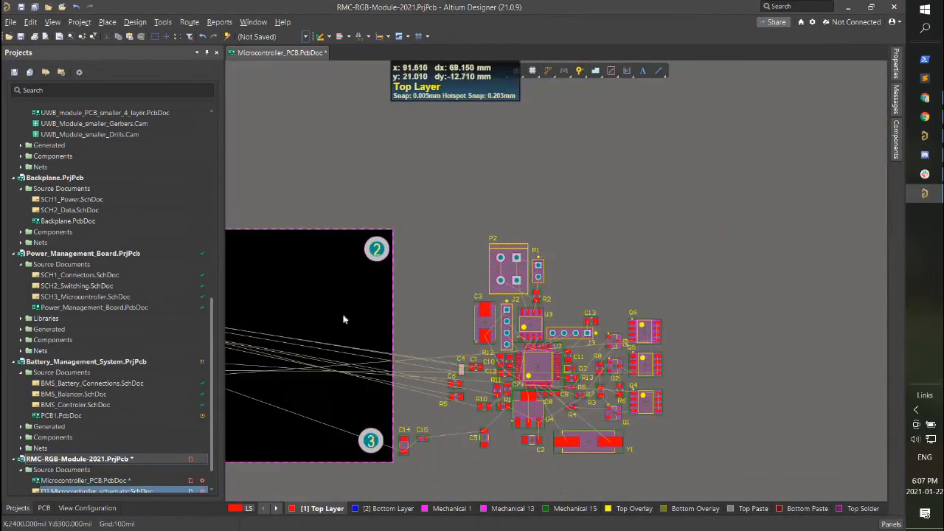
{"action": "left_click_drag", "start_coordinate": [461, 368], "coordinate": [387, 420]}
{"action": "scroll", "coordinate": [420, 317], "scroll_direction": "up", "scroll_amount": 7, "text": "ctrl"}
{"action": "scroll", "coordinate": [476, 368], "scroll_direction": "down", "scroll_amount": 2, "text": "ctrl"}
{"action": "key", "text": "space"}
{"action": "left_click_drag", "start_coordinate": [435, 420], "coordinate": [461, 367]}
{"action": "scroll", "coordinate": [485, 403], "scroll_direction": "up", "scroll_amount": 5, "text": "ctrl"}
Fine-position C4 next to U1 so its +24 pad sits beside U1's +24 pin.
{"action": "right_click_drag", "start_coordinate": [484, 403], "coordinate": [478, 303]}
{"action": "left_click_drag", "start_coordinate": [478, 303], "coordinate": [433, 315]}
{"action": "scroll", "coordinate": [433, 308], "scroll_direction": "down", "scroll_amount": 5, "text": "ctrl"}
{"action": "left_click", "coordinate": [423, 312]}
{"action": "right_click_drag", "start_coordinate": [488, 184], "coordinate": [450, 341]}
{"action": "left_click_drag", "start_coordinate": [451, 348], "coordinate": [451, 345]}
{"action": "left_click_drag", "start_coordinate": [451, 344], "coordinate": [450, 341]}
{"action": "scroll", "coordinate": [428, 363], "scroll_direction": "up", "scroll_amount": 4, "text": "ctrl"}
{"action": "right_click_drag", "start_coordinate": [371, 414], "coordinate": [348, 258]}
Start placing a via near C4 and open its properties.
{"action": "key", "text": "p"}
{"action": "key", "text": "v"}
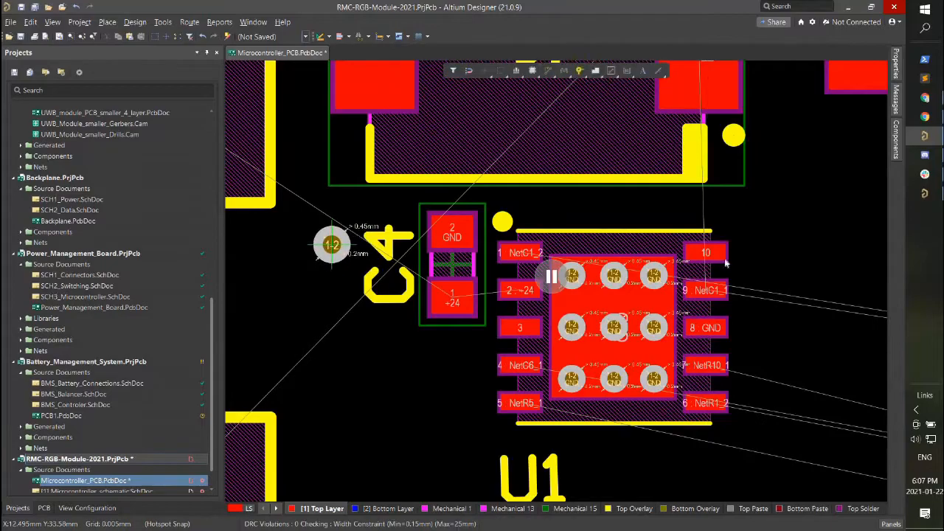
{"action": "key", "text": "Tab"}
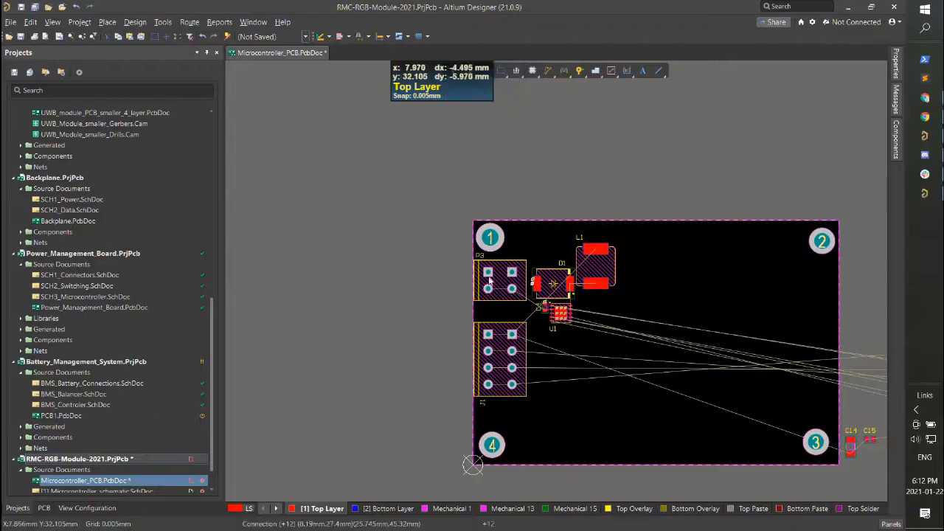
Place a third GND via beside D1's GND pad and nudge the middle via into line with it.
{"action": "scroll", "coordinate": [536, 293], "scroll_direction": "up", "scroll_amount": 10, "text": "ctrl"}
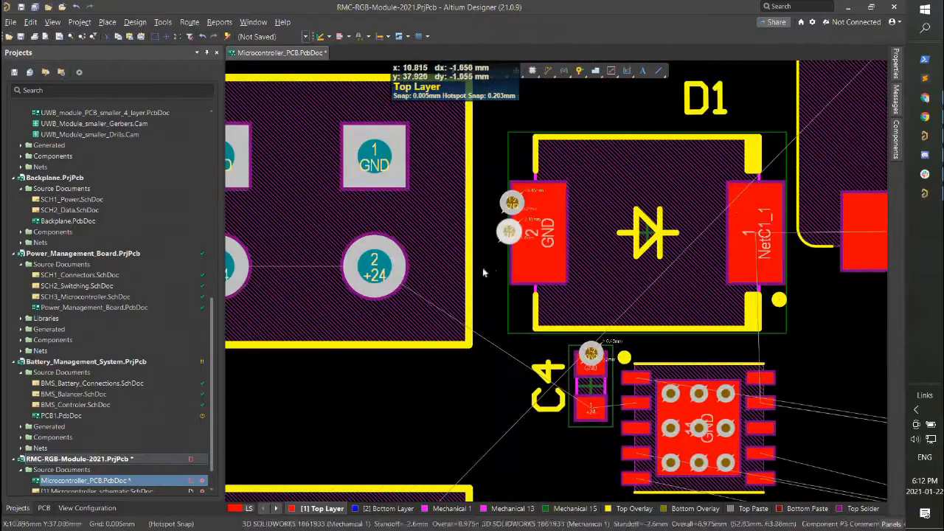
{"action": "left_click", "coordinate": [495, 262]}
{"action": "key", "text": "p"}
{"action": "key", "text": "v"}
{"action": "scroll", "coordinate": [505, 263], "scroll_direction": "up", "scroll_amount": 2, "text": "ctrl"}
{"action": "left_click", "coordinate": [486, 268]}
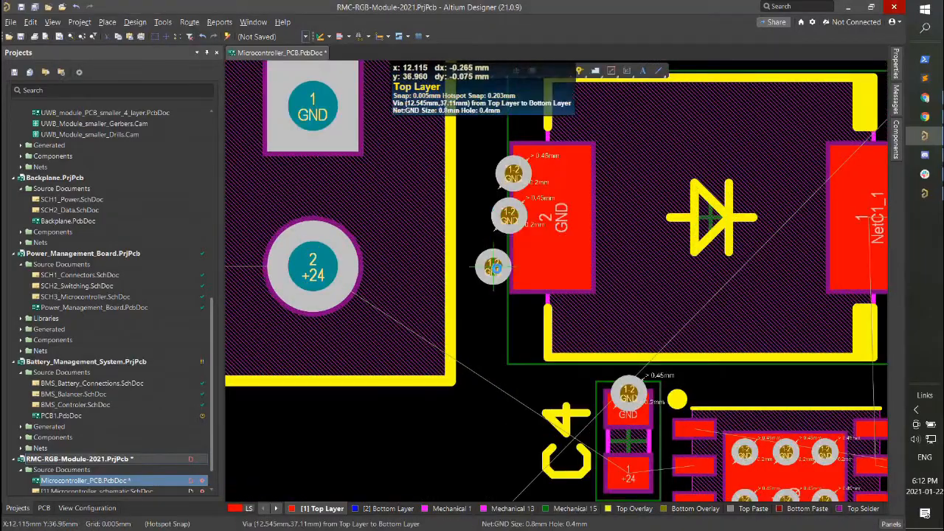
{"action": "scroll", "coordinate": [493, 249], "scroll_direction": "up", "scroll_amount": 2, "text": "ctrl"}
{"action": "left_click_drag", "start_coordinate": [485, 210], "coordinate": [487, 211]}
Set the global snap grid to 0.05 mm.
{"action": "left_click", "coordinate": [420, 36]}
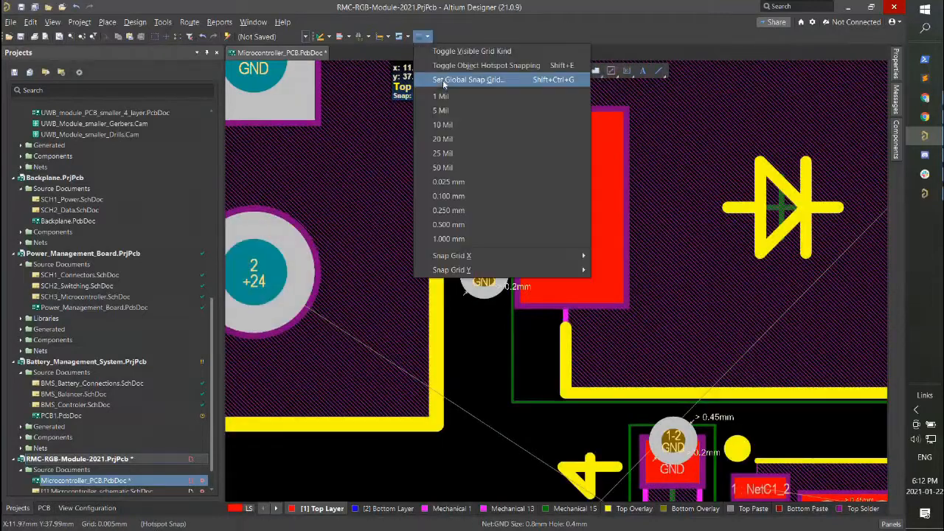
{"action": "left_click", "coordinate": [442, 79]}
{"action": "left_click", "coordinate": [399, 262]}
{"action": "key", "text": "BackSpace"}
{"action": "key", "text": "Return"}
Align the three GND vias beside D1 in one vertical column at x = 11.9 mm.
{"action": "left_click_drag", "start_coordinate": [514, 149], "coordinate": [483, 156]}
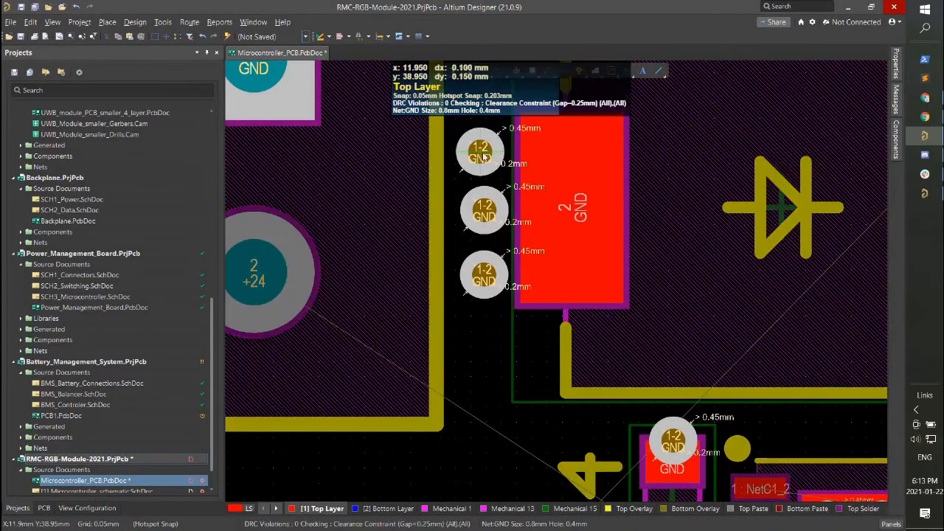
{"action": "left_click_drag", "start_coordinate": [486, 214], "coordinate": [481, 215]}
{"action": "left_click_drag", "start_coordinate": [485, 278], "coordinate": [480, 279]}
{"action": "left_click_drag", "start_coordinate": [485, 156], "coordinate": [480, 155]}
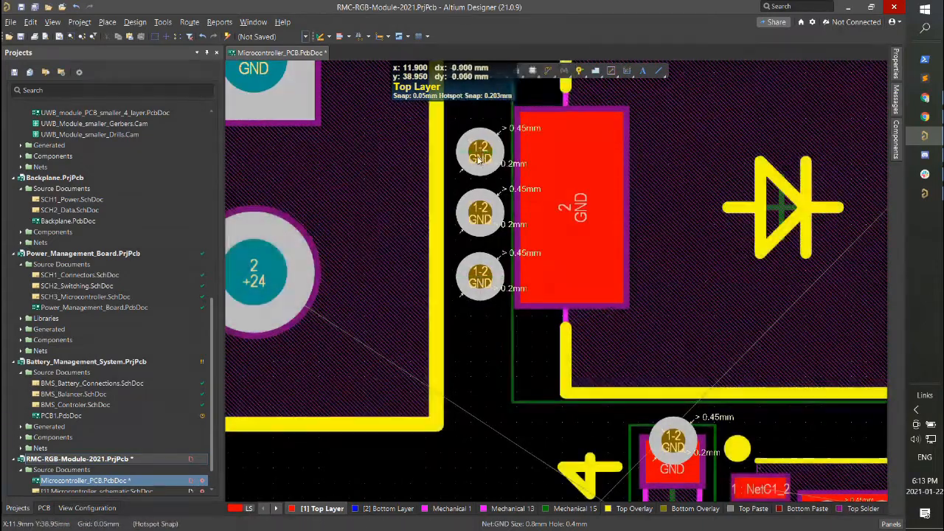
Move C4's GND via to just above the capacitor's GND pad, centred on it.
{"action": "right_click_drag", "start_coordinate": [690, 451], "coordinate": [538, 319]}
{"action": "scroll", "coordinate": [512, 320], "scroll_direction": "up", "scroll_amount": 3, "text": "ctrl"}
{"action": "left_click_drag", "start_coordinate": [531, 295], "coordinate": [527, 230]}
{"action": "scroll", "coordinate": [526, 231], "scroll_direction": "down", "scroll_amount": 3, "text": "ctrl"}
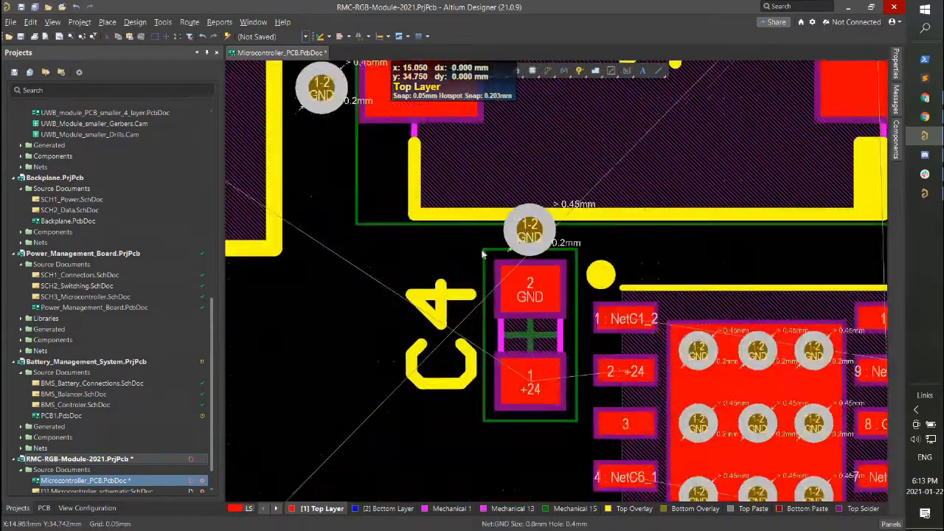
Select the group of parts around D1 and U1 and shift it slightly upward.
{"action": "scroll", "coordinate": [486, 255], "scroll_direction": "down", "scroll_amount": 3, "text": "ctrl"}
{"action": "right_click_drag", "start_coordinate": [455, 320], "coordinate": [361, 444]}
{"action": "left_click_drag", "start_coordinate": [315, 159], "coordinate": [677, 370]}
{"action": "left_click_drag", "start_coordinate": [457, 293], "coordinate": [459, 281]}
{"action": "scroll", "coordinate": [588, 294], "scroll_direction": "down", "scroll_amount": 3, "text": "ctrl"}
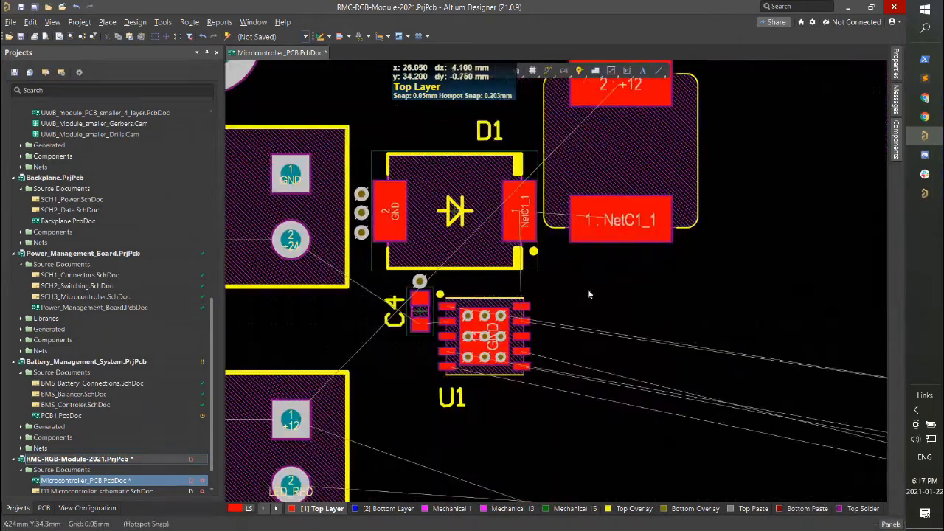
Move D1's designator so it is centred above the diode.
{"action": "scroll", "coordinate": [719, 270], "scroll_direction": "down", "scroll_amount": 4, "text": "ctrl"}
{"action": "scroll", "coordinate": [531, 246], "scroll_direction": "up", "scroll_amount": 4, "text": "ctrl"}
{"action": "scroll", "coordinate": [398, 251], "scroll_direction": "down", "scroll_amount": 3, "text": "ctrl"}
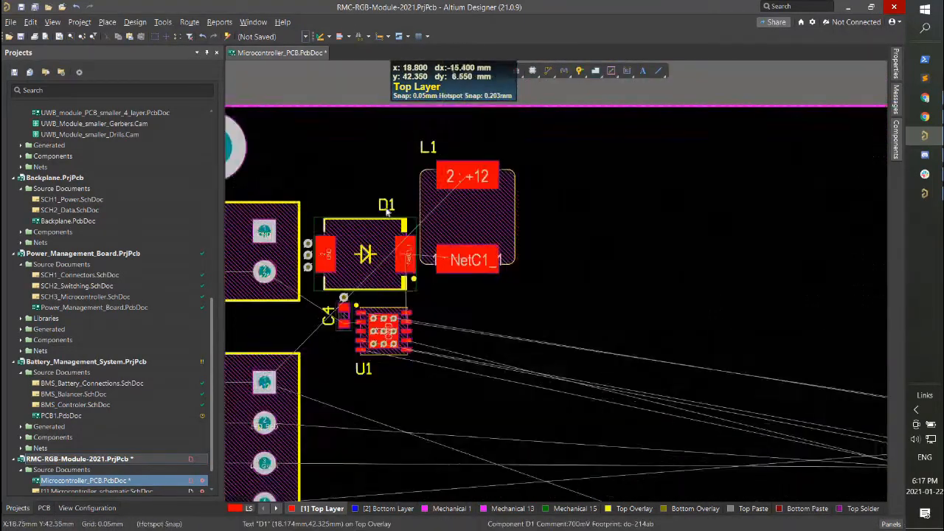
{"action": "scroll", "coordinate": [372, 209], "scroll_direction": "up", "scroll_amount": 2, "text": "ctrl"}
{"action": "left_click_drag", "start_coordinate": [385, 201], "coordinate": [359, 208]}
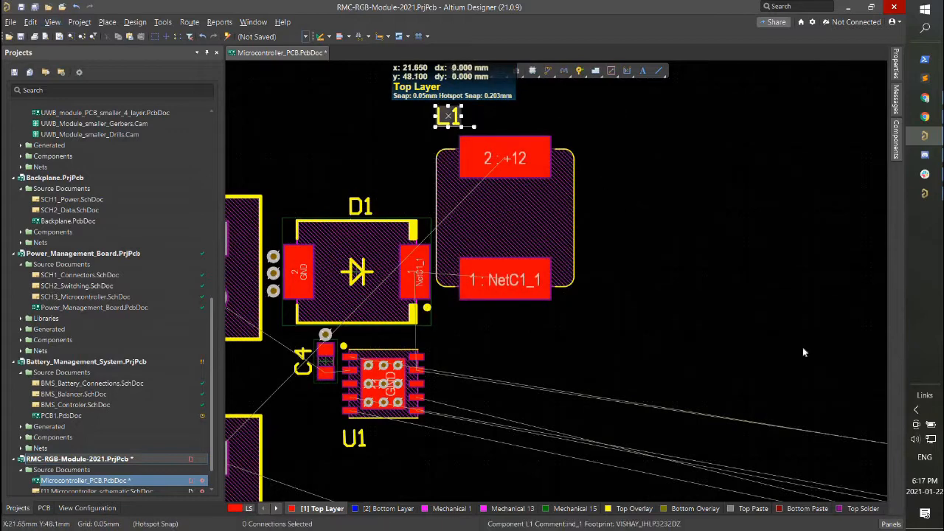
Rotate L1's designator to vertical and place it beside the inductor's left edge.
{"action": "double_click", "coordinate": [448, 122]}
{"action": "scroll", "coordinate": [448, 127], "scroll_direction": "up", "scroll_amount": 2, "text": "ctrl"}
{"action": "key", "text": "space"}
{"action": "left_click_drag", "start_coordinate": [448, 119], "coordinate": [408, 228]}
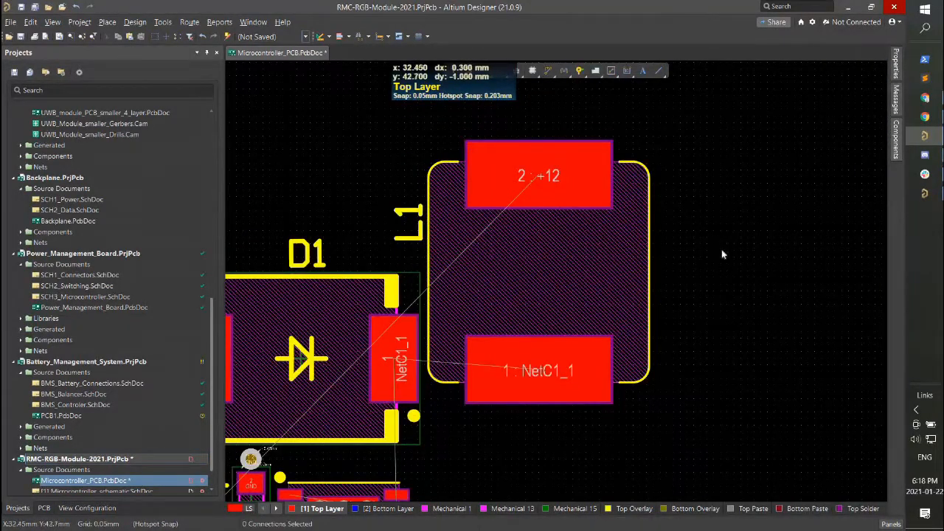
Select connector P3 on the board and open the Microcontroller_schematic document.
{"action": "scroll", "coordinate": [723, 254], "scroll_direction": "down", "scroll_amount": 2, "text": "ctrl"}
{"action": "scroll", "coordinate": [701, 264], "scroll_direction": "down", "scroll_amount": 4}
{"action": "scroll", "coordinate": [690, 265], "scroll_direction": "down", "scroll_amount": 1, "text": "shift"}
{"action": "scroll", "coordinate": [590, 261], "scroll_direction": "up", "scroll_amount": 1}
{"action": "scroll", "coordinate": [391, 255], "scroll_direction": "up", "scroll_amount": 2, "text": "shift"}
{"action": "left_click", "coordinate": [418, 207]}
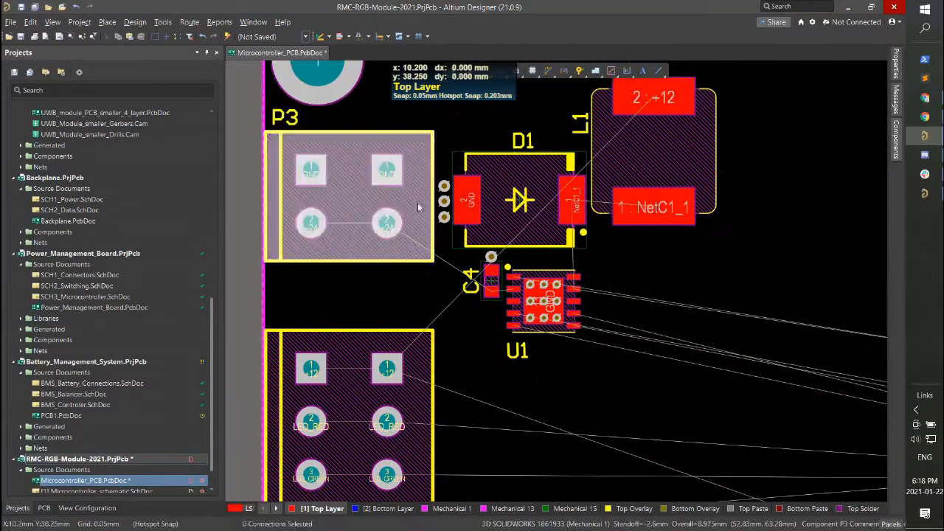
{"action": "double_click", "coordinate": [418, 207]}
{"action": "left_click", "coordinate": [405, 291]}
{"action": "double_click", "coordinate": [97, 491]}
Flip connector P3 in the schematic so pin 1 connects to +24 and pin 2 to GND, and save the schematic.
{"action": "left_click", "coordinate": [375, 106]}
{"action": "key", "text": "e"}
{"action": "key", "text": "m"}
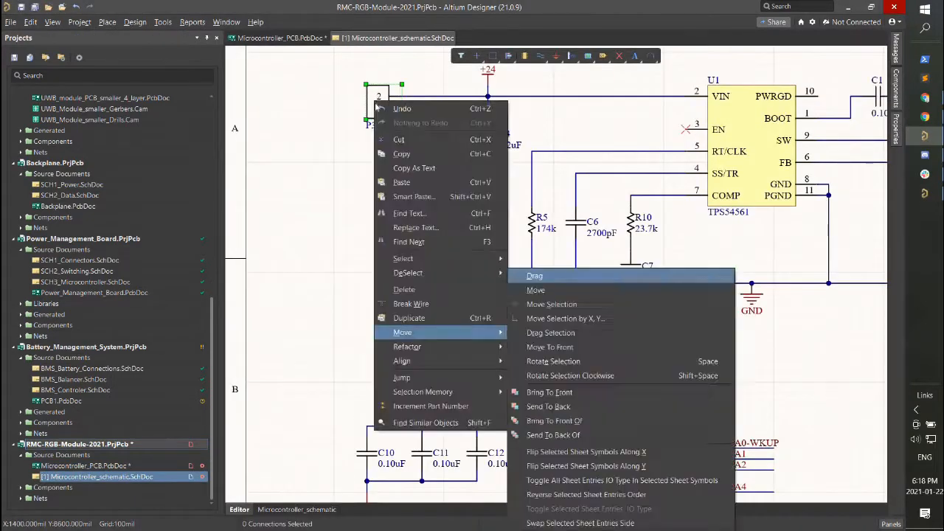
{"action": "key", "text": "d"}
{"action": "left_click", "coordinate": [375, 107]}
{"action": "scroll", "coordinate": [362, 164], "scroll_direction": "down", "scroll_amount": 1, "text": "ctrl"}
{"action": "key", "text": "ctrl+s"}
Import the changes from RMC-RGB-Module-2021.PrjPcb into the PCB and execute them.
{"action": "left_click", "coordinate": [288, 38]}
{"action": "left_click", "coordinate": [135, 22]}
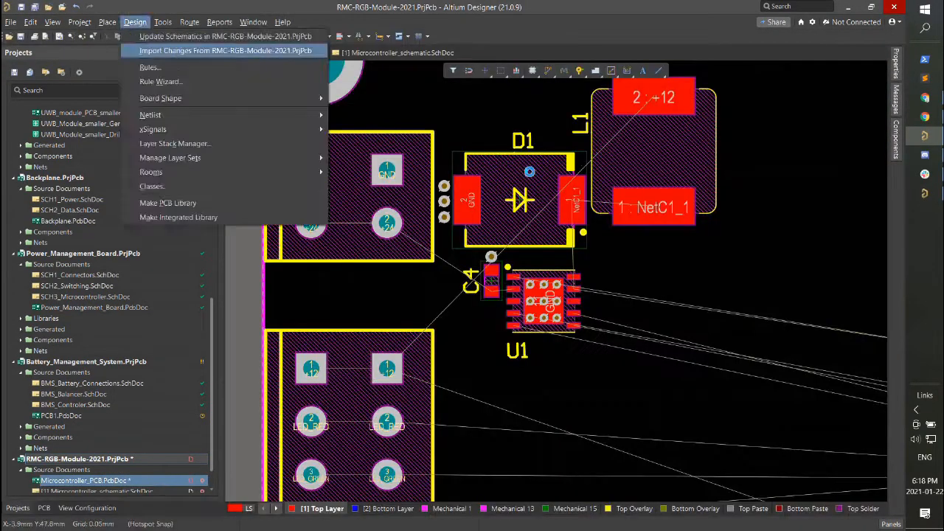
{"action": "left_click", "coordinate": [159, 49]}
{"action": "left_click", "coordinate": [250, 358]}
{"action": "left_click", "coordinate": [305, 446]}
{"action": "left_click", "coordinate": [838, 446]}
Move connector J1 off the board, clear of its left edge.
{"action": "scroll", "coordinate": [627, 290], "scroll_direction": "down", "scroll_amount": 2, "text": "ctrl"}
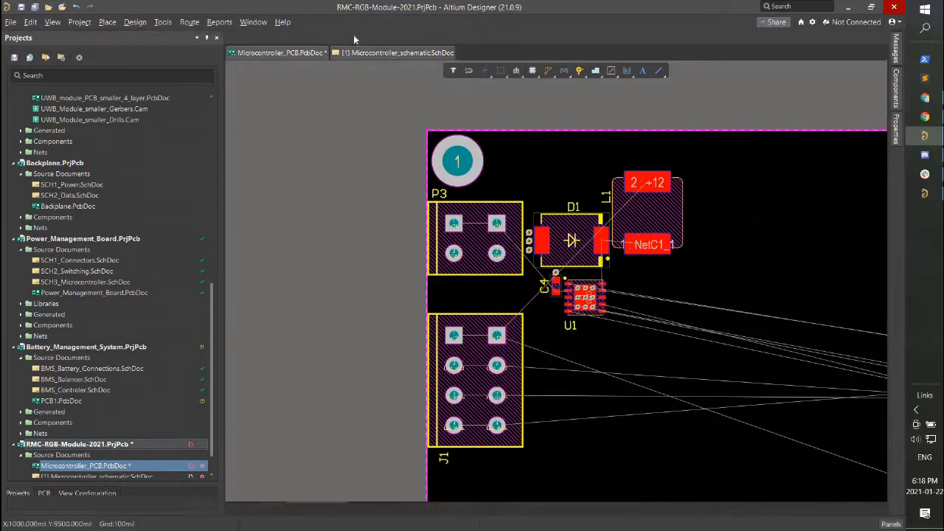
{"action": "scroll", "coordinate": [546, 256], "scroll_direction": "up", "scroll_amount": 3, "text": "ctrl"}
{"action": "scroll", "coordinate": [546, 256], "scroll_direction": "down", "scroll_amount": 4, "text": "ctrl"}
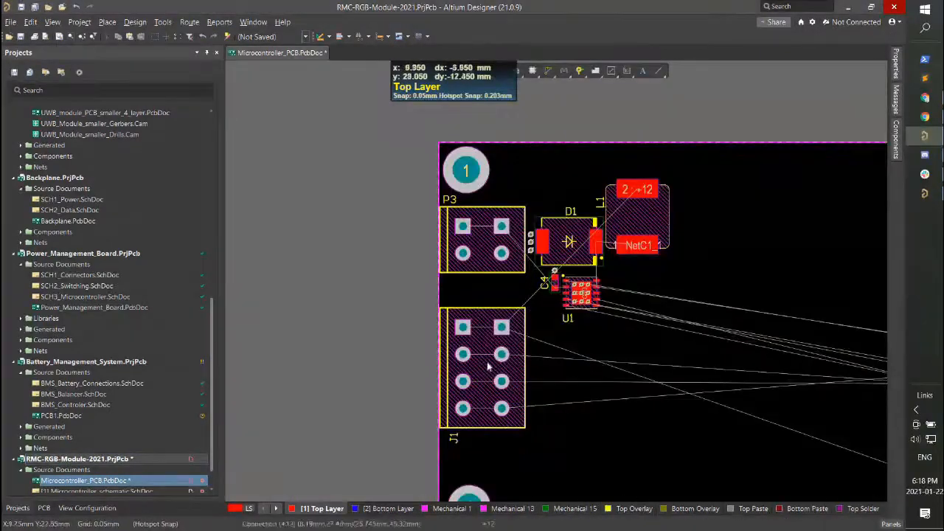
{"action": "left_click_drag", "start_coordinate": [487, 365], "coordinate": [326, 219]}
Move P3, D1, L1, C4, U1 and their vias together down to just above mounting hole 4, with P3 against the board edge.
{"action": "left_click_drag", "start_coordinate": [513, 173], "coordinate": [695, 351]}
{"action": "left_click", "coordinate": [695, 351]}
{"action": "scroll", "coordinate": [509, 336], "scroll_direction": "up", "scroll_amount": 5, "text": "ctrl"}
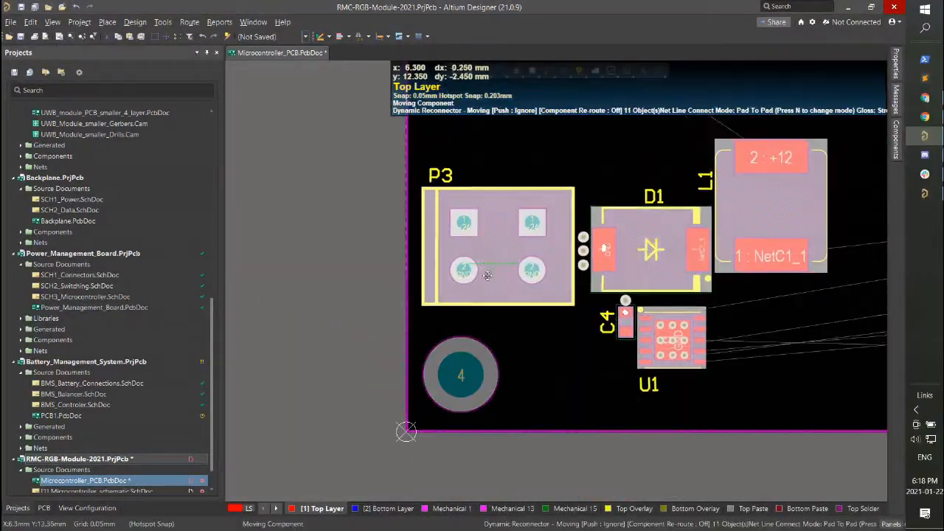
{"action": "scroll", "coordinate": [356, 407], "scroll_direction": "up", "scroll_amount": 5, "text": "ctrl"}
{"action": "scroll", "coordinate": [388, 406], "scroll_direction": "down", "scroll_amount": 9, "text": "ctrl"}
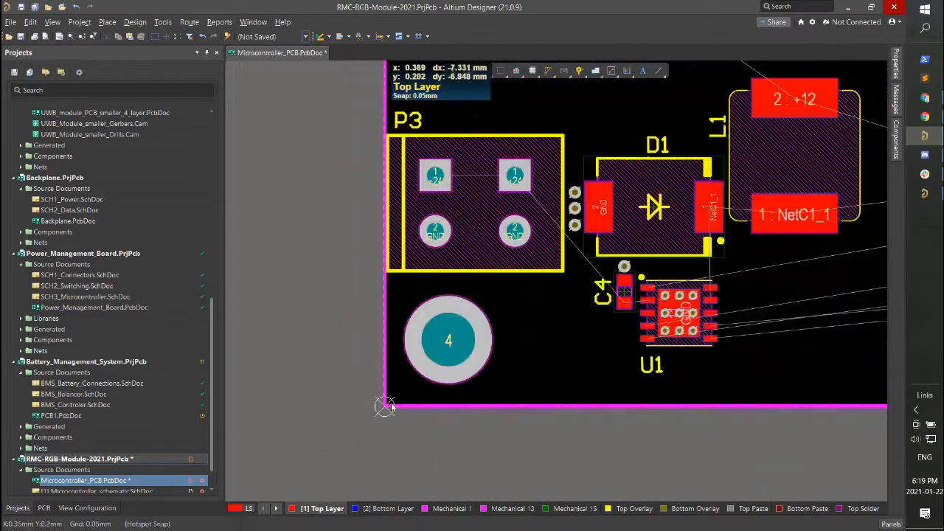
Position mounting hole 4 at X 3.5 mm and Y 3.5 mm.
{"action": "scroll", "coordinate": [376, 387], "scroll_direction": "up", "scroll_amount": 3}
{"action": "scroll", "coordinate": [366, 375], "scroll_direction": "down", "scroll_amount": 3}
{"action": "scroll", "coordinate": [365, 372], "scroll_direction": "down", "scroll_amount": 2, "text": "ctrl"}
{"action": "scroll", "coordinate": [366, 332], "scroll_direction": "up", "scroll_amount": 4}
{"action": "scroll", "coordinate": [372, 235], "scroll_direction": "down", "scroll_amount": 2}
{"action": "scroll", "coordinate": [377, 175], "scroll_direction": "down", "scroll_amount": 4, "text": "ctrl"}
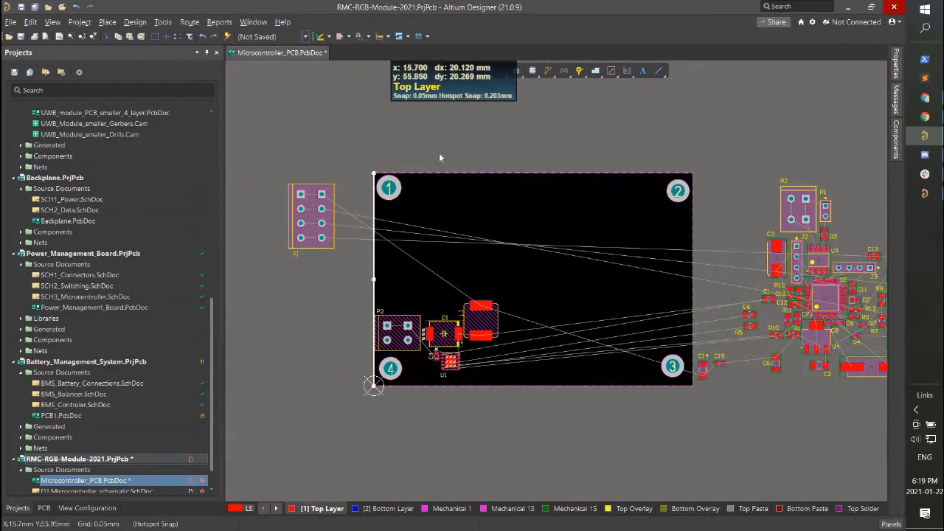
{"action": "scroll", "coordinate": [398, 377], "scroll_direction": "up", "scroll_amount": 8, "text": "ctrl"}
{"action": "scroll", "coordinate": [563, 216], "scroll_direction": "down", "scroll_amount": 1, "text": "ctrl"}
{"action": "double_click", "coordinate": [618, 234]}
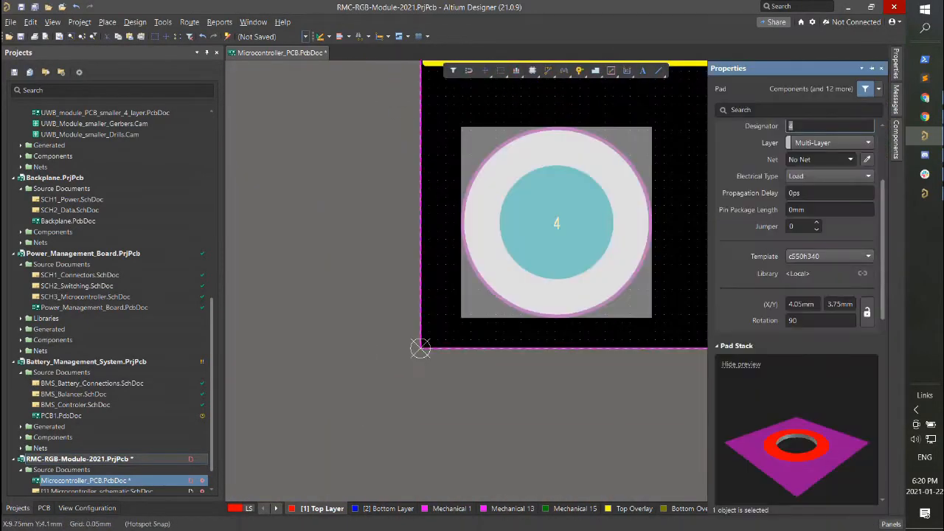
{"action": "key", "text": "Tab"}
{"action": "type", "text": "3.5"}
{"action": "key", "text": "Return"}
Set mounting hole 1's X position to 3.5 mm.
{"action": "scroll", "coordinate": [543, 230], "scroll_direction": "down", "scroll_amount": 5, "text": "ctrl"}
{"action": "scroll", "coordinate": [564, 259], "scroll_direction": "up", "scroll_amount": 4}
{"action": "double_click", "coordinate": [543, 288]}
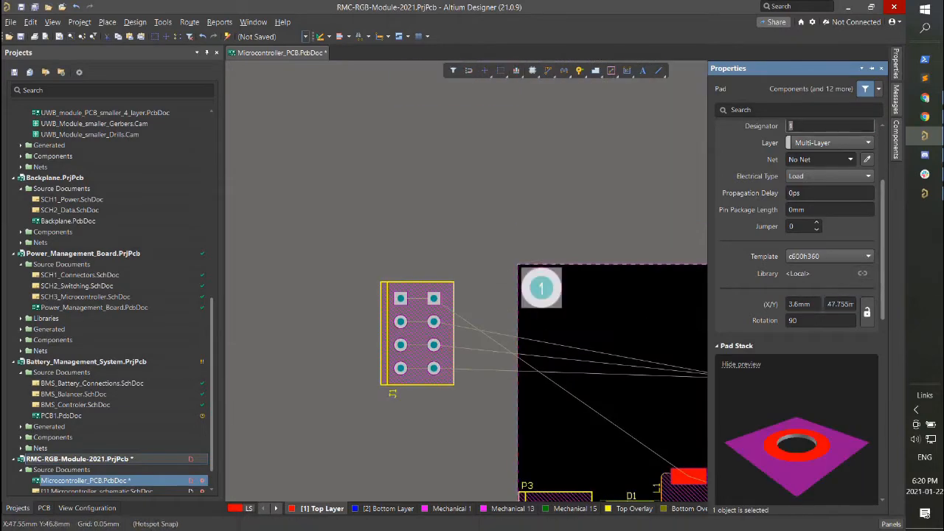
{"action": "key", "text": "Tab"}
{"action": "left_click", "coordinate": [641, 322]}
{"action": "scroll", "coordinate": [525, 339], "scroll_direction": "up", "scroll_amount": 4, "text": "ctrl"}
Set mounting hole 3's Y position to 3.5 mm.
{"action": "scroll", "coordinate": [569, 259], "scroll_direction": "down", "scroll_amount": 5, "text": "ctrl"}
{"action": "scroll", "coordinate": [601, 369], "scroll_direction": "down", "scroll_amount": 4, "text": "shift"}
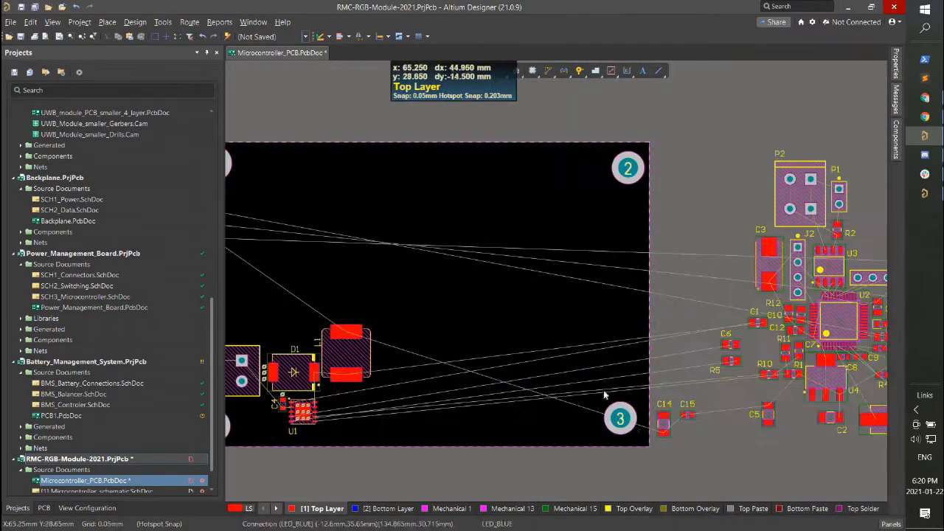
{"action": "double_click", "coordinate": [621, 424]}
{"action": "left_click", "coordinate": [837, 304]}
{"action": "type", "text": "3.5"}
{"action": "key", "text": "Return"}
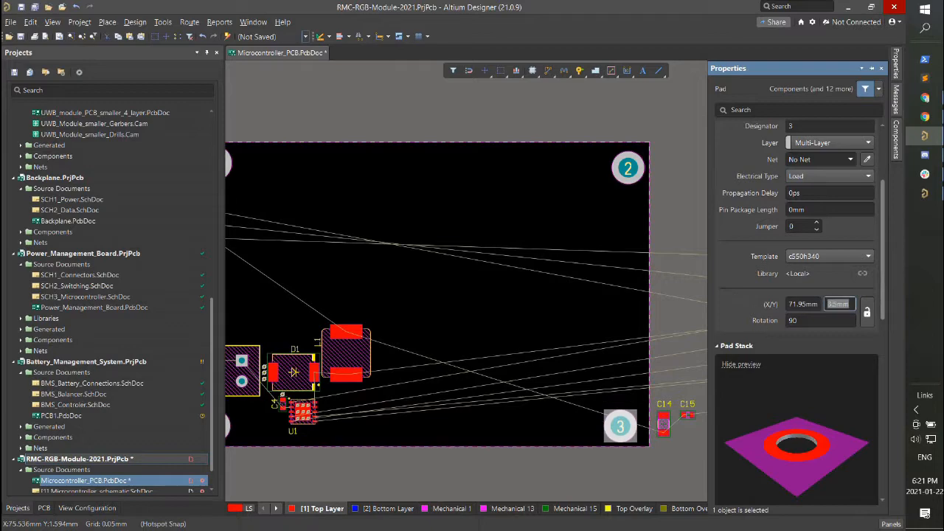
{"action": "left_click", "coordinate": [802, 303]}
{"action": "left_click", "coordinate": [608, 379]}
{"action": "scroll", "coordinate": [609, 398], "scroll_direction": "up", "scroll_amount": 1, "text": "shift"}
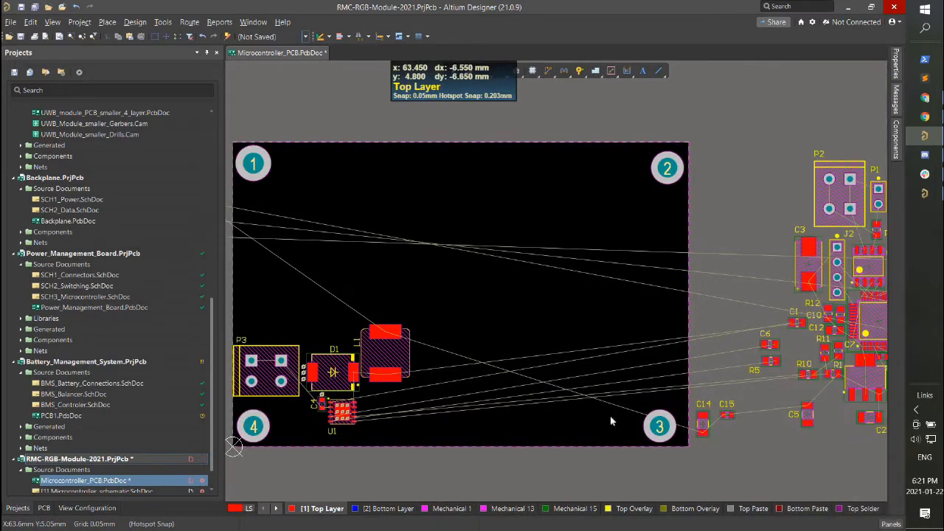
Move the board outline's right-hand line inward until it runs through the centre of mounting hole 3.
{"action": "left_click", "coordinate": [690, 381]}
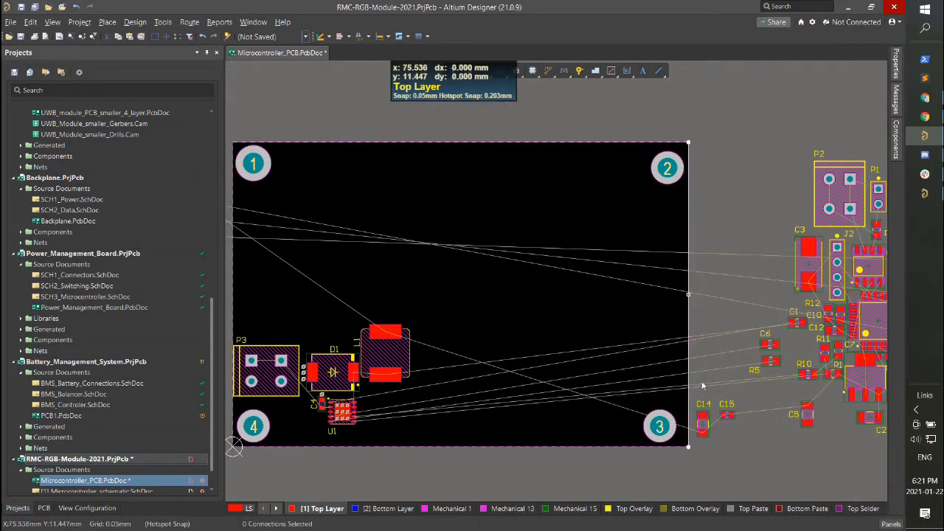
{"action": "scroll", "coordinate": [696, 442], "scroll_direction": "up", "scroll_amount": 5, "text": "ctrl"}
{"action": "left_click_drag", "start_coordinate": [652, 348], "coordinate": [495, 347]}
{"action": "scroll", "coordinate": [675, 395], "scroll_direction": "down", "scroll_amount": 5, "text": "ctrl"}
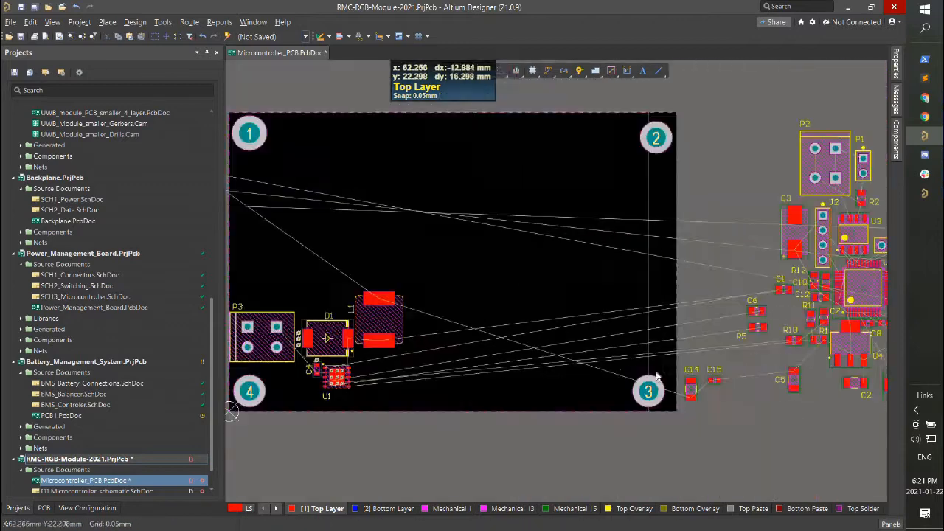
Set mounting hole 3's X position to 68.5 mm.
{"action": "left_click", "coordinate": [654, 388]}
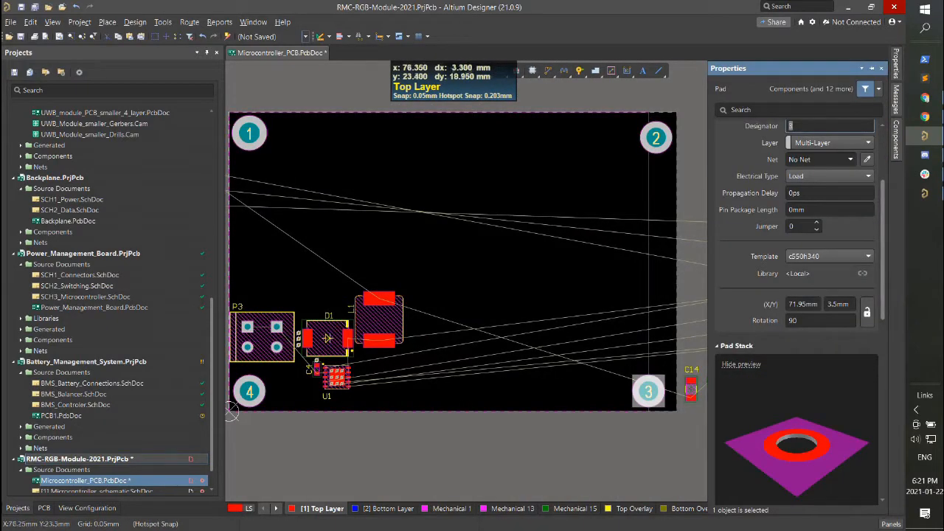
{"action": "key", "text": "Delete"}
{"action": "key", "text": "Delete"}
{"action": "key", "text": "Delete"}
{"action": "type", "text": "68.5"}
{"action": "key", "text": "Return"}
Set mounting hole 2's X position to 68.5 mm.
{"action": "scroll", "coordinate": [659, 215], "scroll_direction": "up", "scroll_amount": 1}
{"action": "left_click", "coordinate": [659, 216]}
{"action": "left_click", "coordinate": [816, 306]}
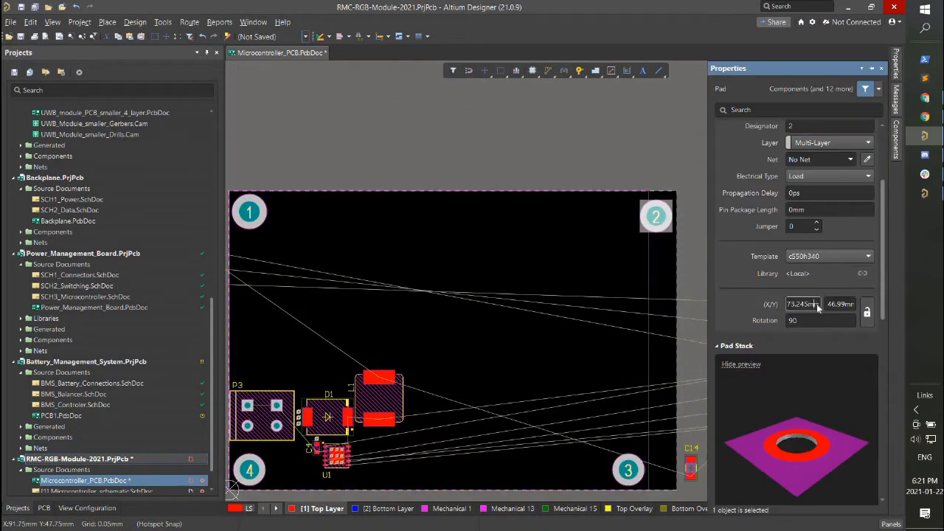
{"action": "key", "text": "Return"}
{"action": "left_click", "coordinate": [650, 161]}
{"action": "scroll", "coordinate": [451, 227], "scroll_direction": "up", "scroll_amount": 3, "text": "shift"}
Set mounting hole 1's Y position to 47.5 mm.
{"action": "scroll", "coordinate": [420, 309], "scroll_direction": "down", "scroll_amount": 1}
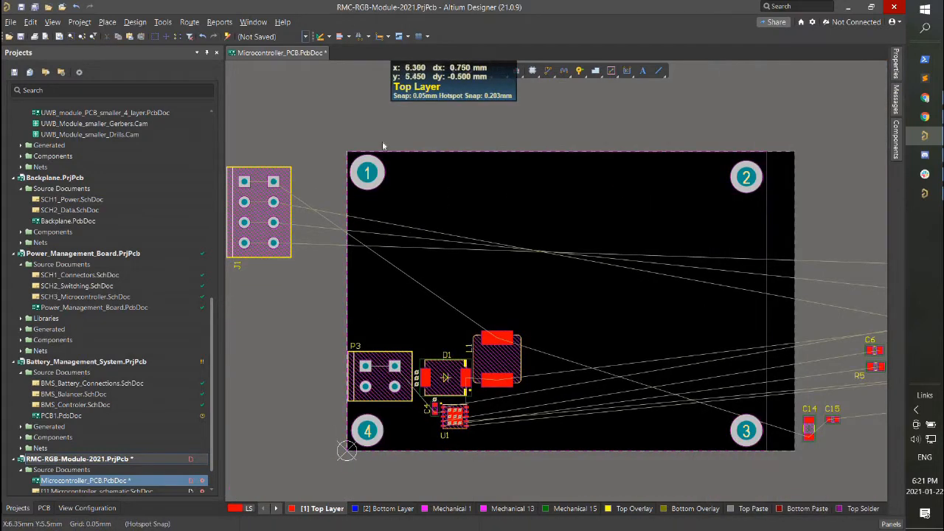
{"action": "left_click", "coordinate": [378, 184]}
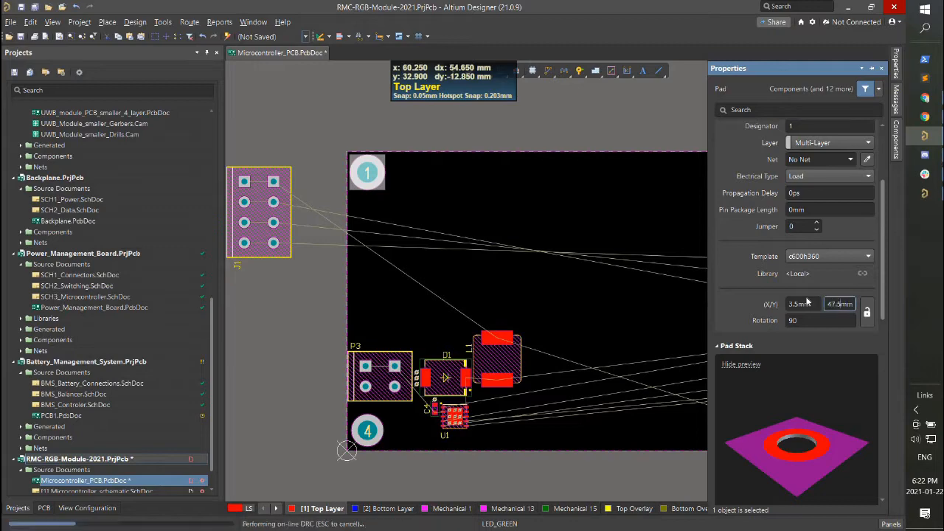
{"action": "left_click", "coordinate": [506, 181]}
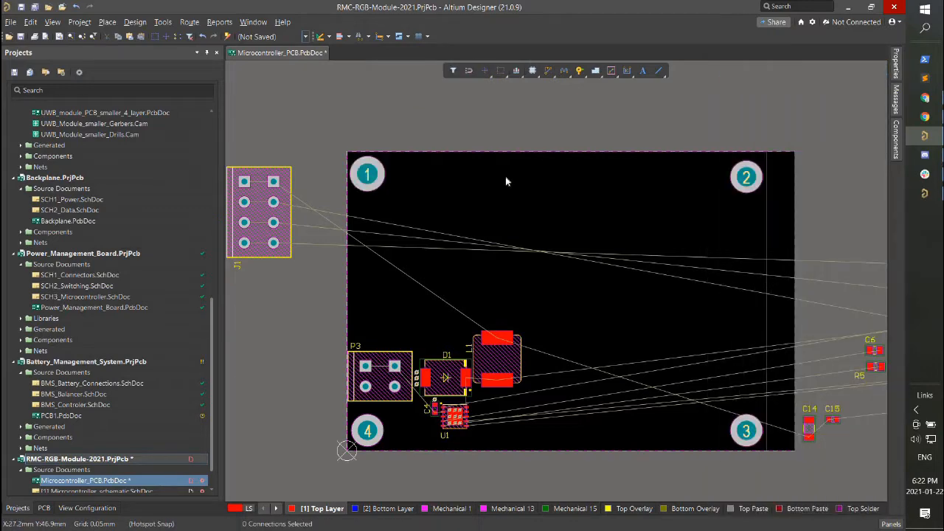
{"action": "scroll", "coordinate": [441, 172], "scroll_direction": "up", "scroll_amount": 6, "text": "ctrl"}
{"action": "scroll", "coordinate": [427, 143], "scroll_direction": "down", "scroll_amount": 5, "text": "ctrl"}
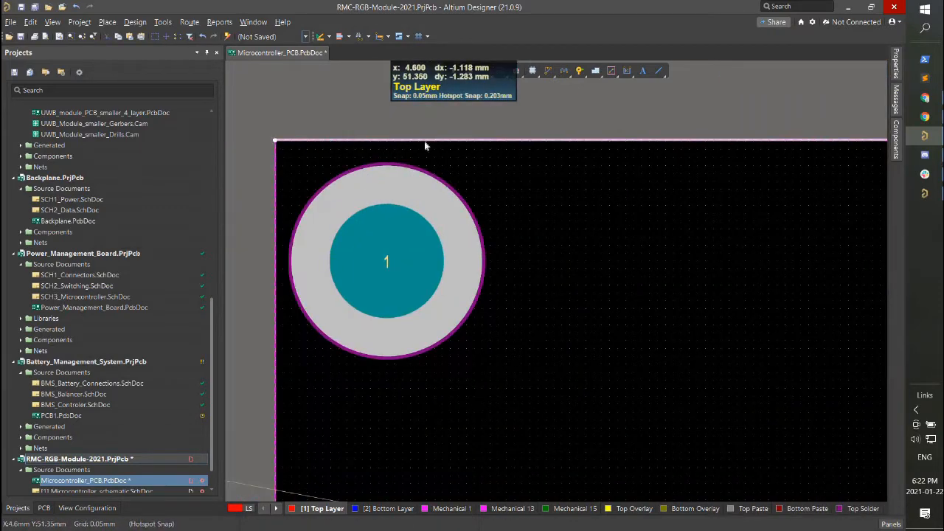
Set mounting hole 2's Y position to 47.5 mm.
{"action": "scroll", "coordinate": [444, 162], "scroll_direction": "down", "scroll_amount": 4, "text": "shift"}
{"action": "left_click", "coordinate": [571, 186]}
{"action": "left_click", "coordinate": [896, 65]}
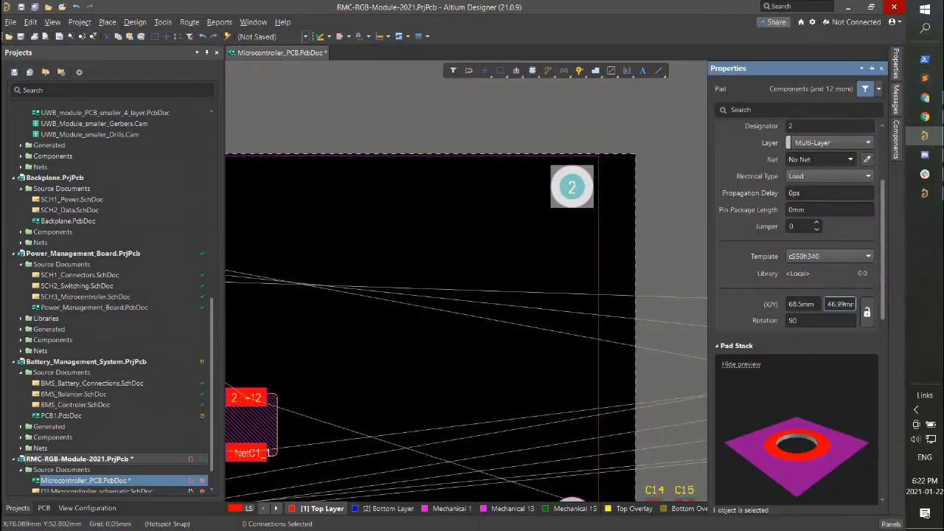
{"action": "type", "text": "48.5"}
{"action": "key", "text": "Return"}
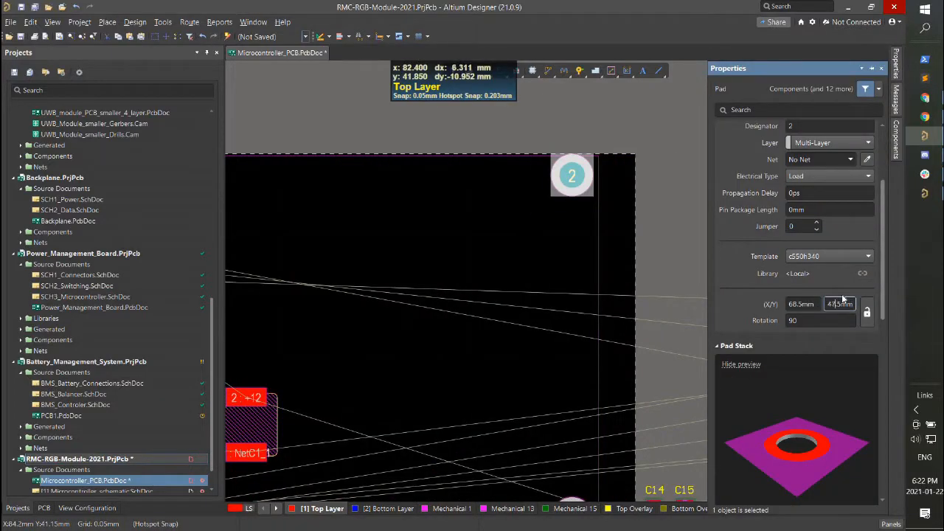
{"action": "key", "text": "Return"}
{"action": "scroll", "coordinate": [676, 219], "scroll_direction": "up", "scroll_amount": 4, "text": "shift"}
Move the board outline's upper line slightly down, closer to mounting holes 1 and 2.
{"action": "left_click", "coordinate": [407, 166]}
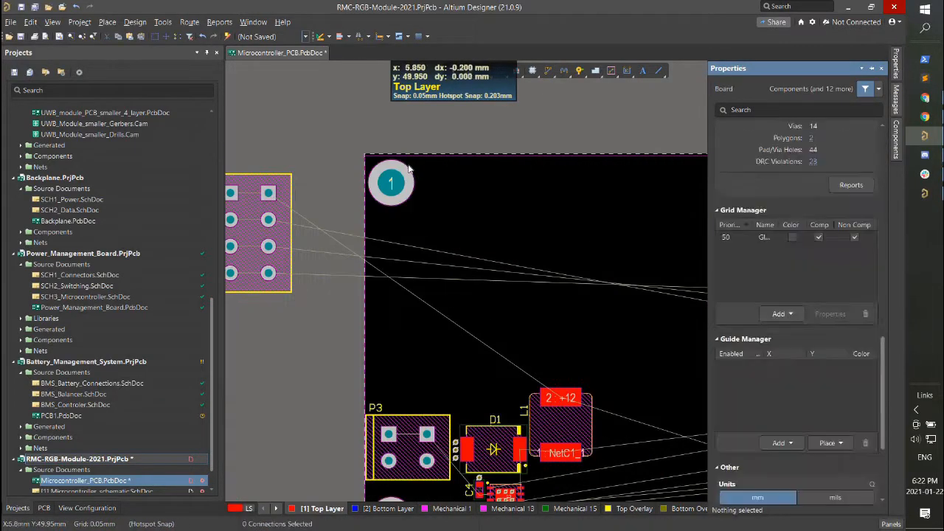
{"action": "left_click", "coordinate": [399, 176]}
{"action": "left_click", "coordinate": [534, 207]}
{"action": "scroll", "coordinate": [509, 199], "scroll_direction": "down", "scroll_amount": 7, "text": "shift"}
{"action": "scroll", "coordinate": [353, 181], "scroll_direction": "up", "scroll_amount": 3, "text": "ctrl"}
{"action": "left_click_drag", "start_coordinate": [549, 107], "coordinate": [514, 138]}
{"action": "scroll", "coordinate": [509, 134], "scroll_direction": "down", "scroll_amount": 3, "text": "ctrl"}
{"action": "scroll", "coordinate": [441, 248], "scroll_direction": "up", "scroll_amount": 5, "text": "shift"}
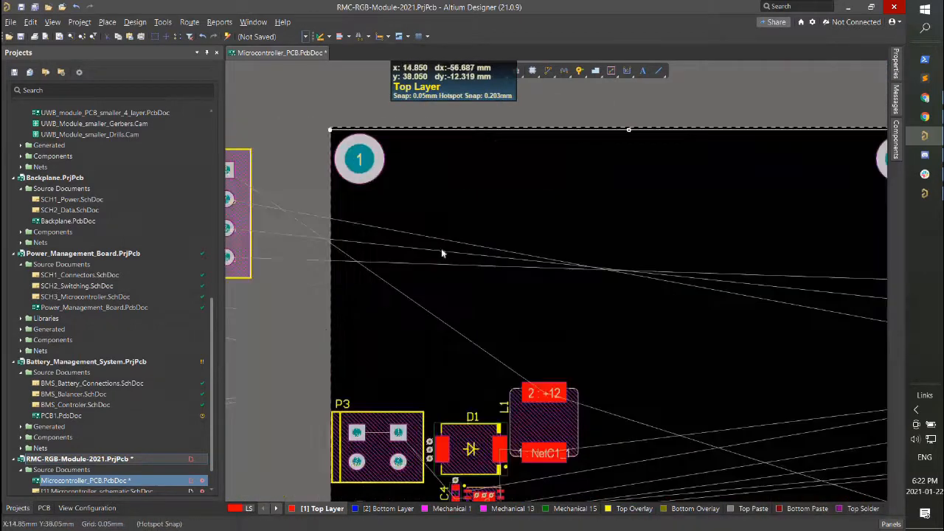
Redefine the board shape from the selected outline lines.
{"action": "scroll", "coordinate": [441, 248], "scroll_direction": "down", "scroll_amount": 4}
{"action": "left_click_drag", "start_coordinate": [343, 290], "coordinate": [318, 269], "text": "shift"}
{"action": "left_click", "coordinate": [135, 22]}
{"action": "mouse_move", "coordinate": [173, 98]}
{"action": "left_click", "coordinate": [378, 98]}
Give all four mounting hole pads the designator 0 and assign them to the GND net.
{"action": "scroll", "coordinate": [447, 345], "scroll_direction": "down", "scroll_amount": 2, "text": "ctrl"}
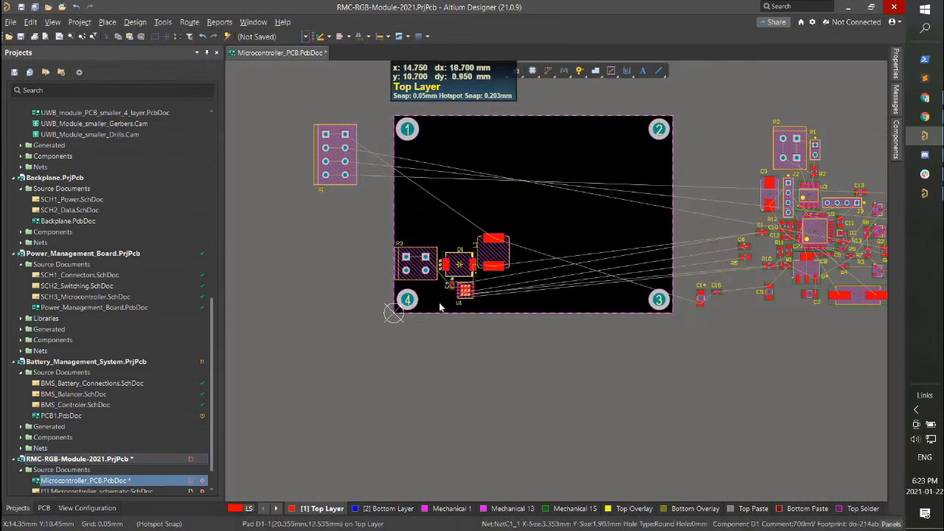
{"action": "left_click", "coordinate": [895, 66]}
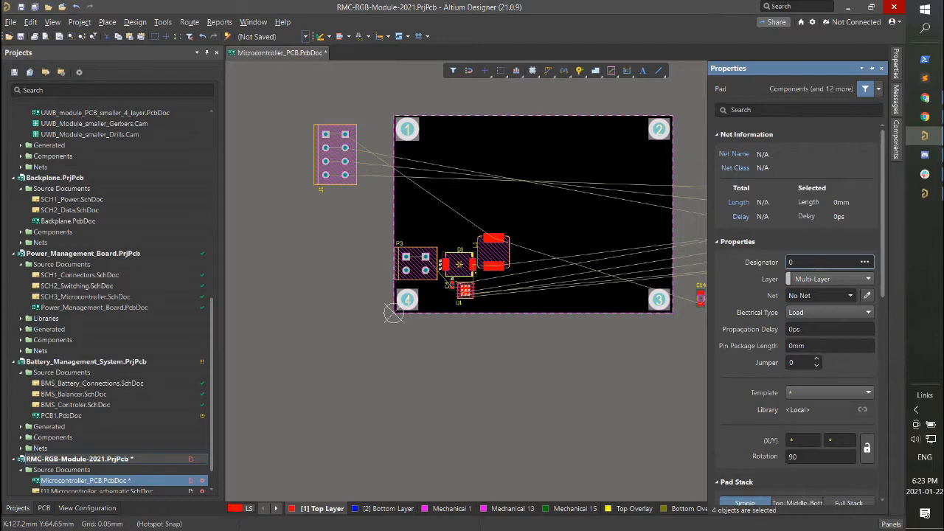
{"action": "left_click", "coordinate": [393, 312]}
Nudge P3 slightly up, and move D1, L1, C4, U1 and their vias up so U1 sits level with P3's lower pins.
{"action": "scroll", "coordinate": [424, 262], "scroll_direction": "up", "scroll_amount": 5, "text": "ctrl"}
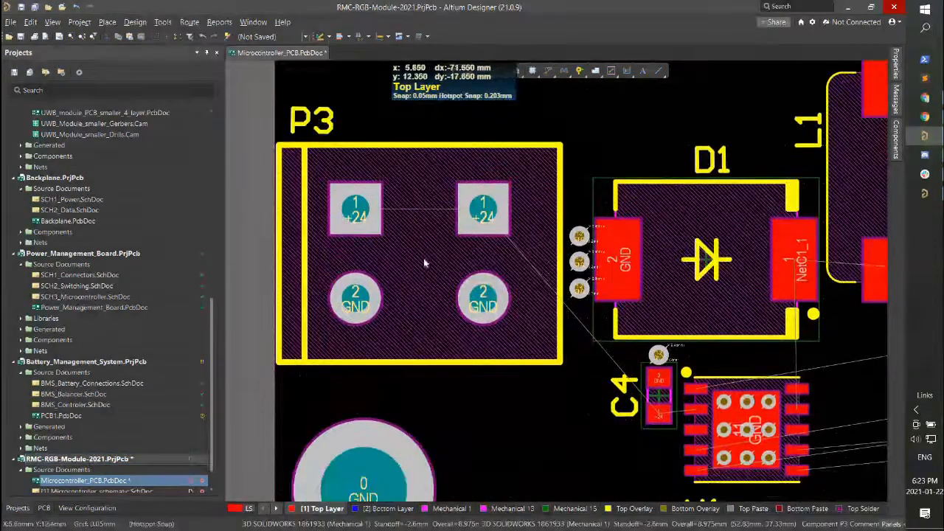
{"action": "left_click_drag", "start_coordinate": [476, 236], "coordinate": [476, 231]}
{"action": "scroll", "coordinate": [475, 230], "scroll_direction": "down", "scroll_amount": 3, "text": "ctrl"}
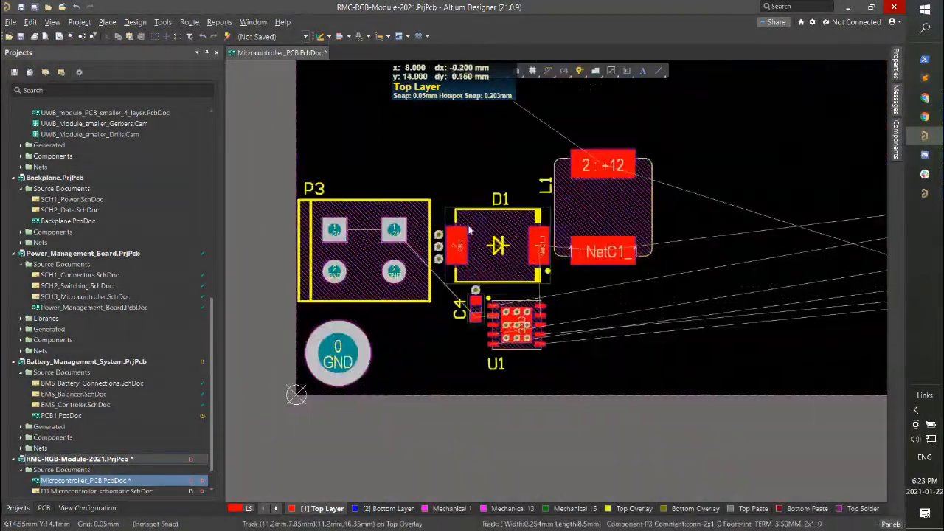
{"action": "left_click_drag", "start_coordinate": [434, 147], "coordinate": [640, 337]}
{"action": "scroll", "coordinate": [448, 257], "scroll_direction": "up", "scroll_amount": 3, "text": "ctrl"}
{"action": "left_click_drag", "start_coordinate": [504, 329], "coordinate": [488, 342]}
{"action": "left_click", "coordinate": [487, 342]}
Swap P3's connections in the schematic so pin 1 is GND and pin 2 is +24, and execute the import of these changes into the PCB.
{"action": "scroll", "coordinate": [488, 334], "scroll_direction": "up", "scroll_amount": 2, "text": "shift"}
{"action": "double_click", "coordinate": [489, 270]}
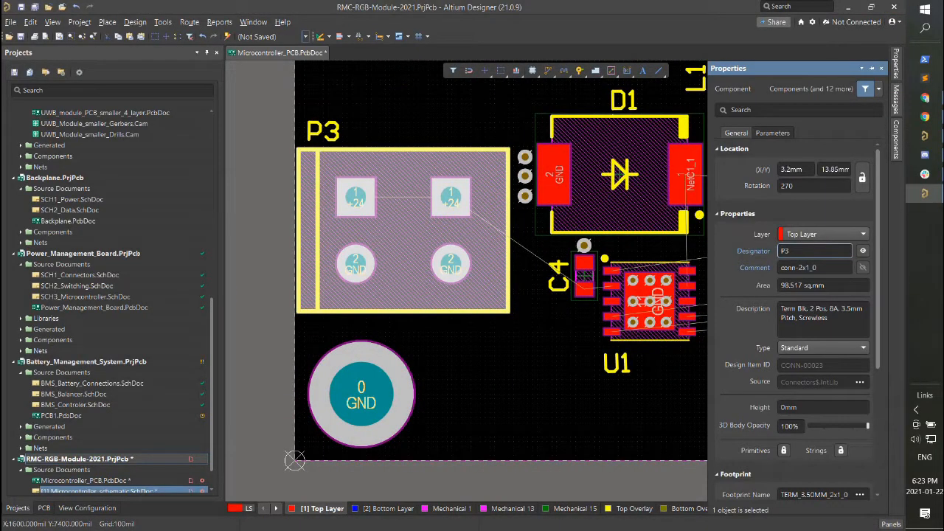
{"action": "left_click", "coordinate": [135, 21]}
{"action": "left_click", "coordinate": [192, 52]}
{"action": "left_click", "coordinate": [305, 446]}
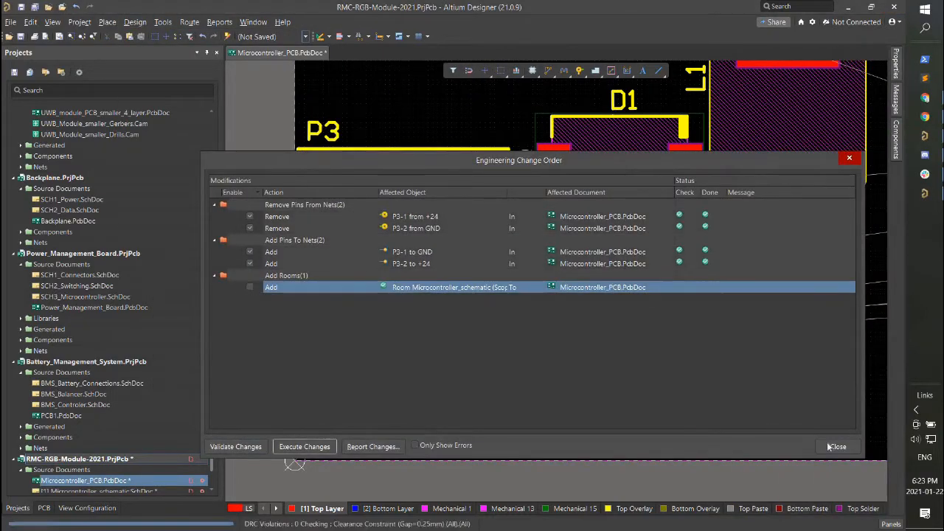
{"action": "left_click", "coordinate": [829, 447]}
Move D1, L1, C4, U1 and their vias up and closer to P3, lining up C4's +24 pad with P3's pin 2.
{"action": "scroll", "coordinate": [548, 356], "scroll_direction": "down", "scroll_amount": 3, "text": "ctrl"}
{"action": "scroll", "coordinate": [519, 321], "scroll_direction": "up", "scroll_amount": 4, "text": "ctrl"}
{"action": "scroll", "coordinate": [564, 339], "scroll_direction": "down", "scroll_amount": 2, "text": "shift"}
{"action": "scroll", "coordinate": [559, 339], "scroll_direction": "down", "scroll_amount": 2, "text": "ctrl"}
{"action": "scroll", "coordinate": [557, 338], "scroll_direction": "up", "scroll_amount": 2}
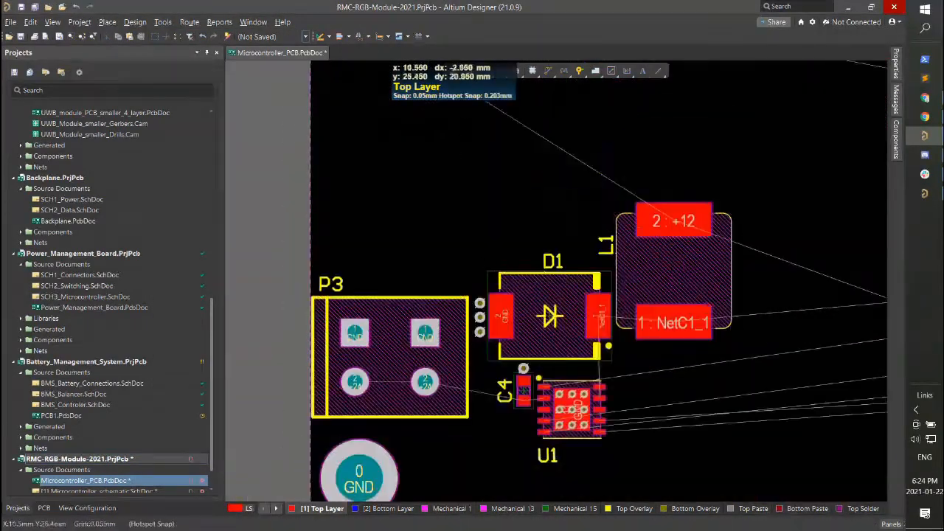
{"action": "left_click_drag", "start_coordinate": [474, 180], "coordinate": [747, 452]}
{"action": "scroll", "coordinate": [586, 344], "scroll_direction": "up", "scroll_amount": 3, "text": "ctrl"}
{"action": "scroll", "coordinate": [599, 310], "scroll_direction": "up", "scroll_amount": 2, "text": "ctrl"}
{"action": "left_click_drag", "start_coordinate": [598, 286], "coordinate": [592, 244]}
{"action": "scroll", "coordinate": [592, 284], "scroll_direction": "down", "scroll_amount": 3, "text": "ctrl"}
{"action": "left_click", "coordinate": [477, 268]}
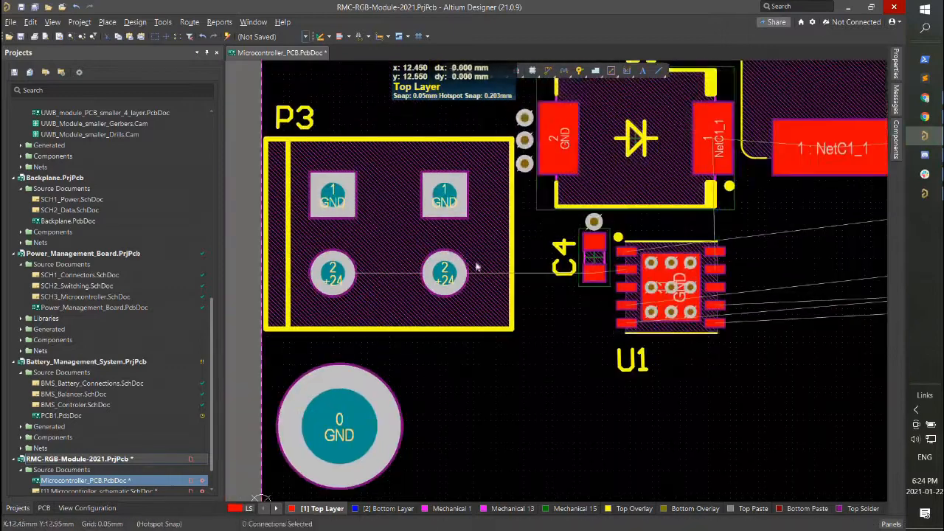
Place the bold, unmirrored text +24V on the Top Overlay, rotated 270 degrees, between P3's pin 2 and C4.
{"action": "scroll", "coordinate": [413, 265], "scroll_direction": "down", "scroll_amount": 1, "text": "ctrl"}
{"action": "key", "text": "p"}
{"action": "key", "text": "s"}
{"action": "key", "text": "Tab"}
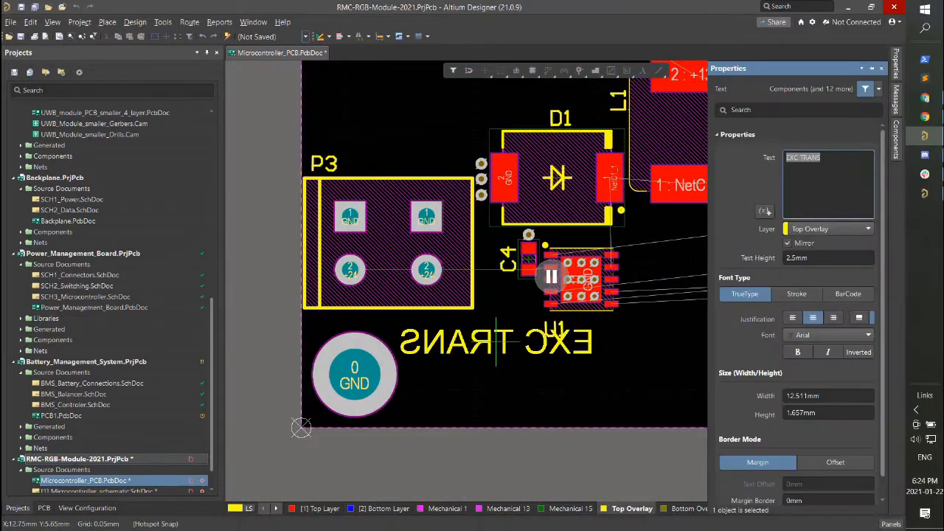
{"action": "left_click", "coordinate": [787, 243]}
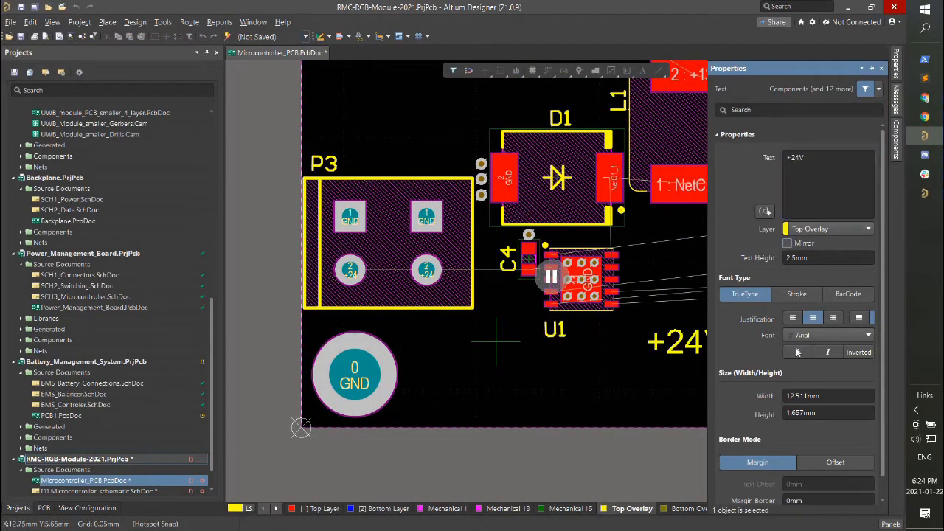
{"action": "left_click", "coordinate": [552, 284]}
{"action": "key", "text": "space"}
{"action": "key", "text": "space"}
{"action": "key", "text": "space"}
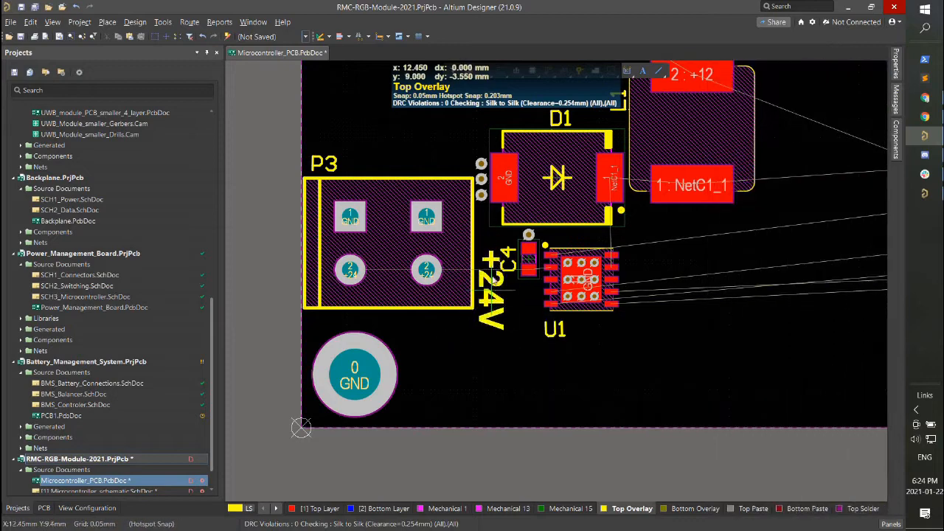
{"action": "left_click", "coordinate": [492, 280]}
{"action": "right_click", "coordinate": [487, 237]}
{"action": "left_click_drag", "start_coordinate": [492, 191], "coordinate": [492, 286]}
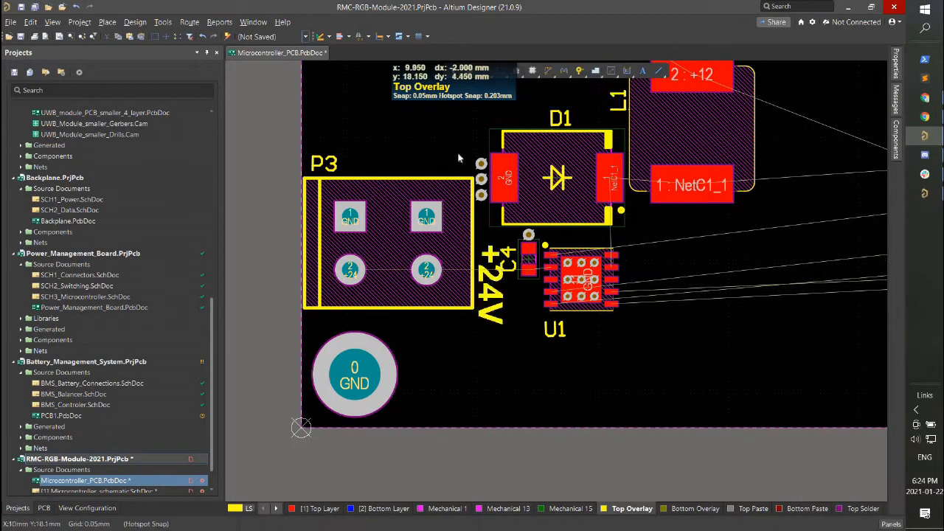
Move D1, L1, C4, U1 and their vias away from P3 to make room for the +24V label.
{"action": "scroll", "coordinate": [460, 472], "scroll_direction": "down", "scroll_amount": 2, "text": "ctrl"}
{"action": "left_click_drag", "start_coordinate": [472, 402], "coordinate": [673, 178]}
{"action": "left_click_drag", "start_coordinate": [520, 341], "coordinate": [459, 345]}
{"action": "left_click", "coordinate": [509, 392]}
{"action": "scroll", "coordinate": [509, 354], "scroll_direction": "up", "scroll_amount": 4, "text": "ctrl"}
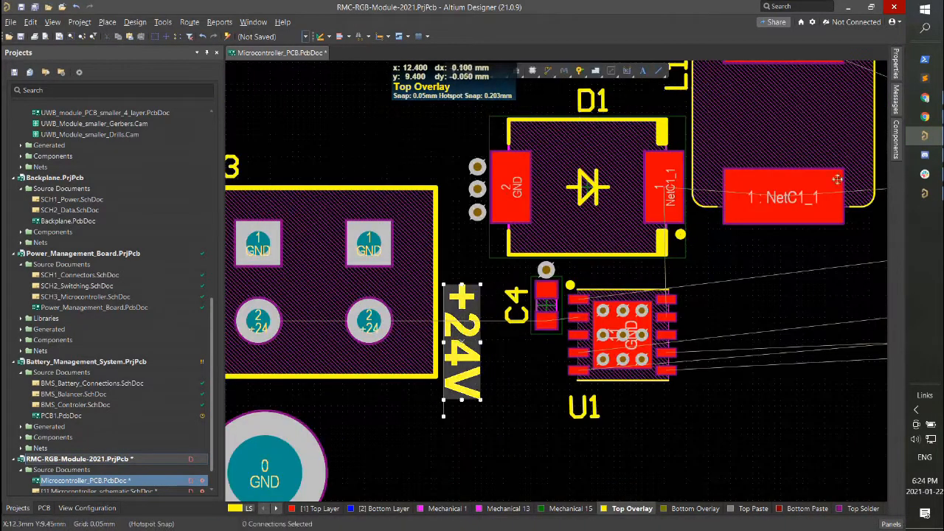
Change the +24V label's text to 24V and place a copy reading GND beside P3's pin 1.
{"action": "key", "text": "F11"}
{"action": "left_click_drag", "start_coordinate": [457, 284], "coordinate": [463, 299]}
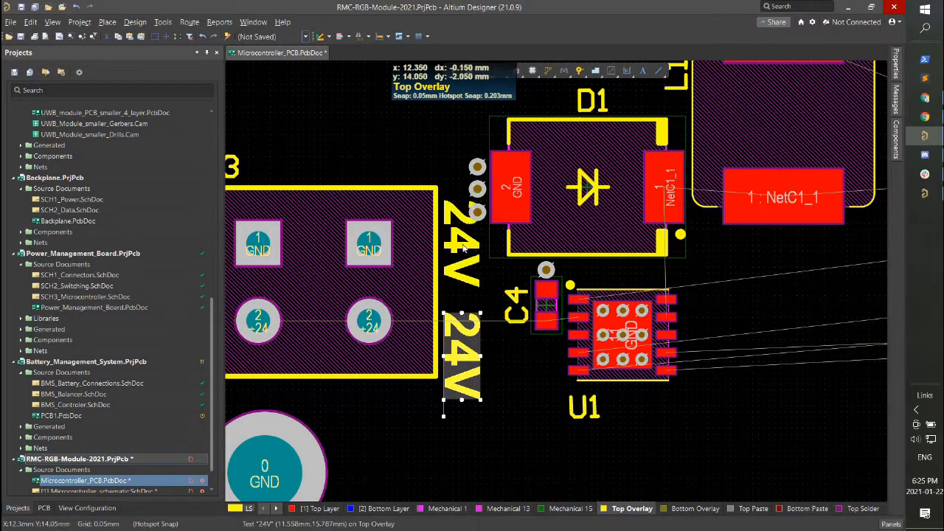
{"action": "double_click", "coordinate": [463, 248]}
{"action": "double_click", "coordinate": [793, 219]}
{"action": "type", "text": "GND"}
{"action": "key", "text": "Return"}
Space the GND and 24V labels apart beside P3's pins and set both text heights to 2.2 mm.
{"action": "scroll", "coordinate": [469, 276], "scroll_direction": "up", "scroll_amount": 2, "text": "ctrl"}
{"action": "left_click_drag", "start_coordinate": [459, 244], "coordinate": [459, 237]}
{"action": "left_click_drag", "start_coordinate": [461, 370], "coordinate": [461, 378]}
{"action": "left_click", "coordinate": [465, 288], "text": "shift"}
{"action": "left_click", "coordinate": [896, 65]}
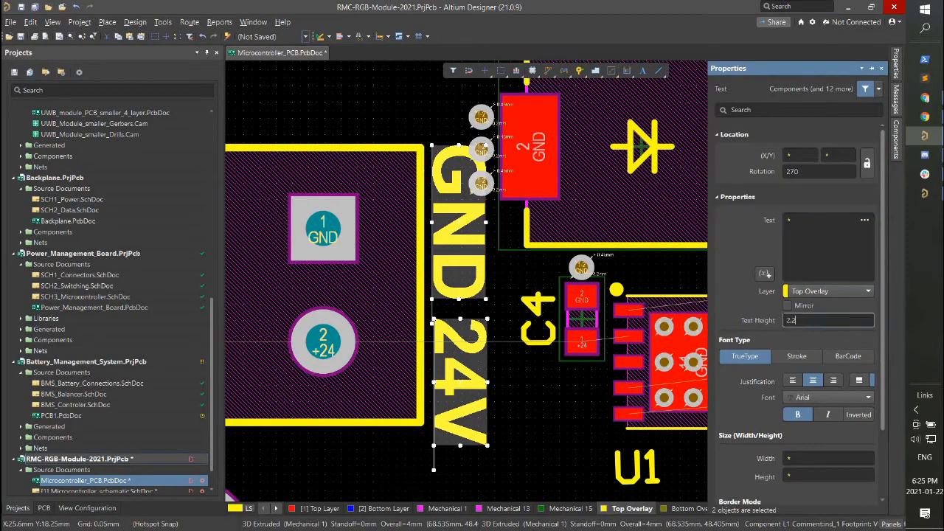
{"action": "key", "text": "Return"}
{"action": "scroll", "coordinate": [456, 207], "scroll_direction": "up", "scroll_amount": 1, "text": "ctrl"}
{"action": "scroll", "coordinate": [457, 396], "scroll_direction": "down", "scroll_amount": 3, "text": "ctrl"}
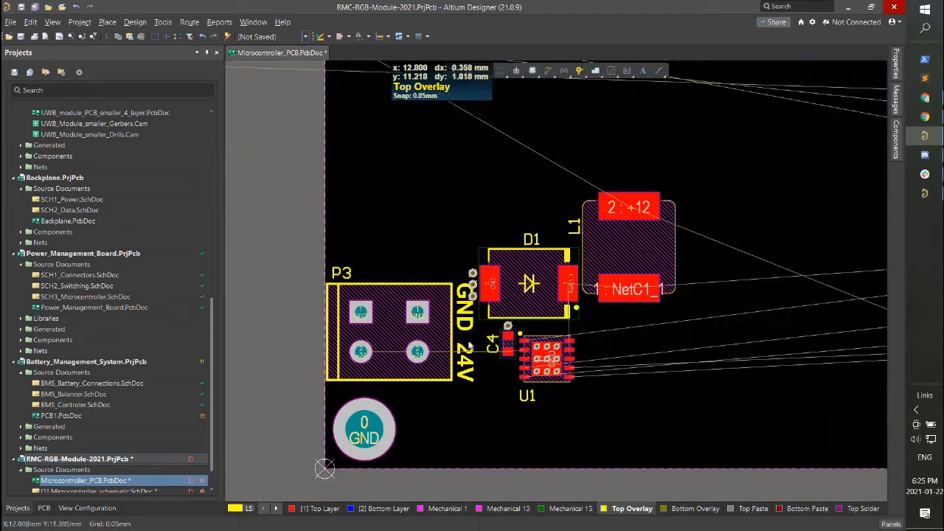
{"action": "scroll", "coordinate": [520, 325], "scroll_direction": "up", "scroll_amount": 3, "text": "ctrl"}
{"action": "scroll", "coordinate": [520, 325], "scroll_direction": "down", "scroll_amount": 3, "text": "ctrl"}
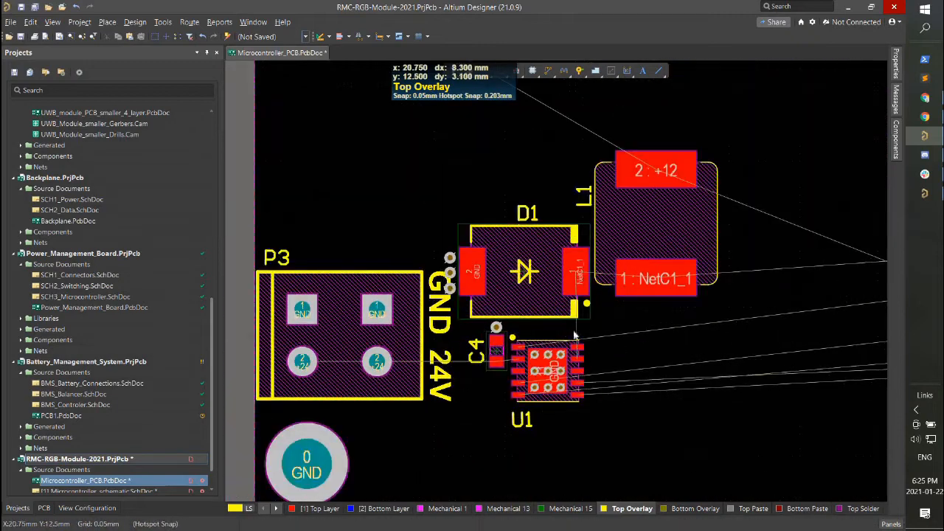
Group C5 with C14 and C15 outside the board and move all three capacitors to the area above D1.
{"action": "scroll", "coordinate": [759, 313], "scroll_direction": "up", "scroll_amount": 1, "text": "ctrl"}
{"action": "scroll", "coordinate": [387, 69], "scroll_direction": "down", "scroll_amount": 3, "text": "ctrl"}
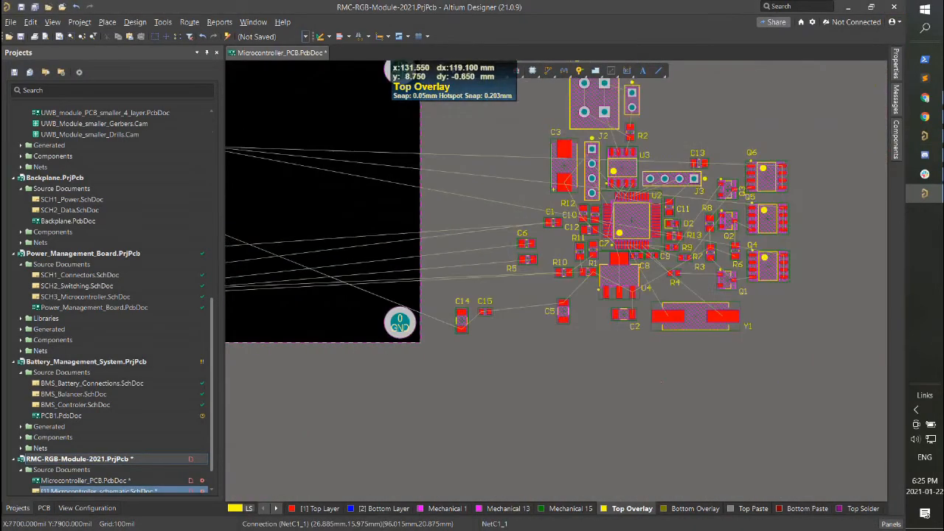
{"action": "left_click_drag", "start_coordinate": [564, 311], "coordinate": [447, 318]}
{"action": "left_click_drag", "start_coordinate": [425, 279], "coordinate": [515, 358]}
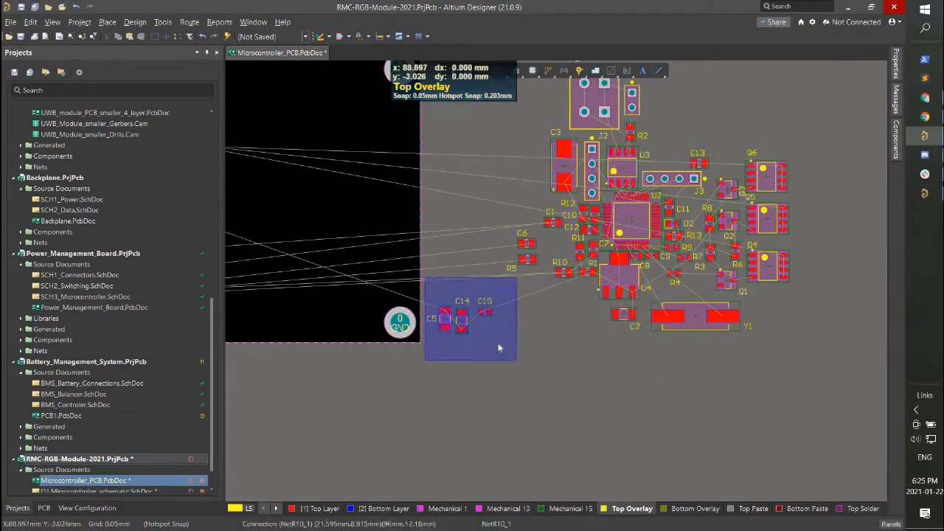
{"action": "scroll", "coordinate": [515, 348], "scroll_direction": "down", "scroll_amount": 2, "text": "ctrl"}
{"action": "left_click_drag", "start_coordinate": [599, 324], "coordinate": [366, 253]}
Move D1's designator from above the diode to beside its upper corner, facing P3.
{"action": "scroll", "coordinate": [374, 267], "scroll_direction": "up", "scroll_amount": 4, "text": "ctrl"}
{"action": "left_click", "coordinate": [394, 236]}
{"action": "scroll", "coordinate": [393, 236], "scroll_direction": "up", "scroll_amount": 2, "text": "ctrl"}
{"action": "right_click_drag", "start_coordinate": [394, 236], "coordinate": [472, 236]}
{"action": "left_click_drag", "start_coordinate": [466, 292], "coordinate": [350, 322]}
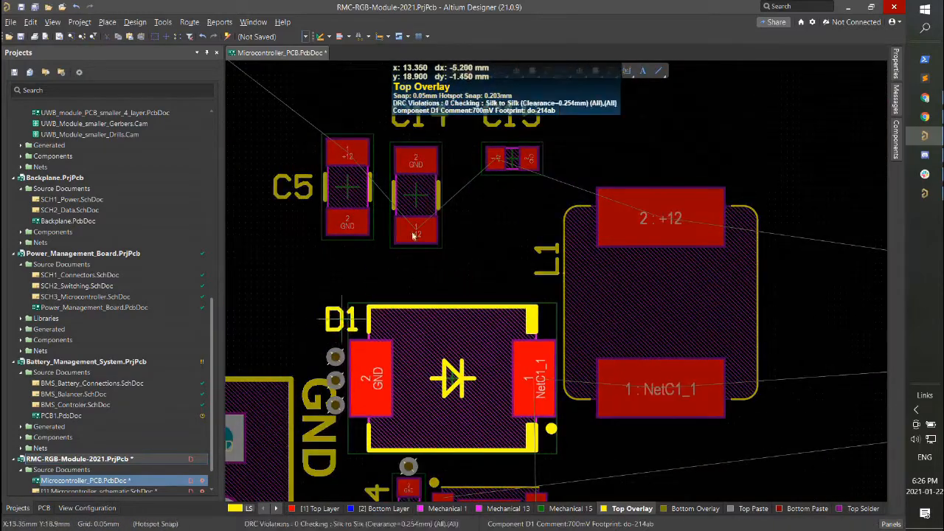
Place C14 upright between D1 and L1 with its GND pad toward D1, and move L1's designator above the inductor.
{"action": "left_click_drag", "start_coordinate": [511, 158], "coordinate": [247, 174]}
{"action": "key", "text": "space"}
{"action": "left_click_drag", "start_coordinate": [416, 196], "coordinate": [501, 235]}
{"action": "key", "text": "space"}
{"action": "left_click_drag", "start_coordinate": [547, 258], "coordinate": [660, 167]}
{"action": "scroll", "coordinate": [520, 213], "scroll_direction": "up", "scroll_amount": 2, "text": "ctrl"}
{"action": "left_click_drag", "start_coordinate": [508, 208], "coordinate": [533, 201]}
Place C5 above D1 beside C14, lining up their +12 and GND pads.
{"action": "scroll", "coordinate": [403, 202], "scroll_direction": "down", "scroll_amount": 2, "text": "ctrl"}
{"action": "left_click_drag", "start_coordinate": [247, 173], "coordinate": [429, 245]}
{"action": "scroll", "coordinate": [421, 232], "scroll_direction": "up", "scroll_amount": 3, "text": "ctrl"}
{"action": "scroll", "coordinate": [507, 175], "scroll_direction": "up", "scroll_amount": 2, "text": "ctrl"}
{"action": "left_click_drag", "start_coordinate": [546, 183], "coordinate": [563, 188]}
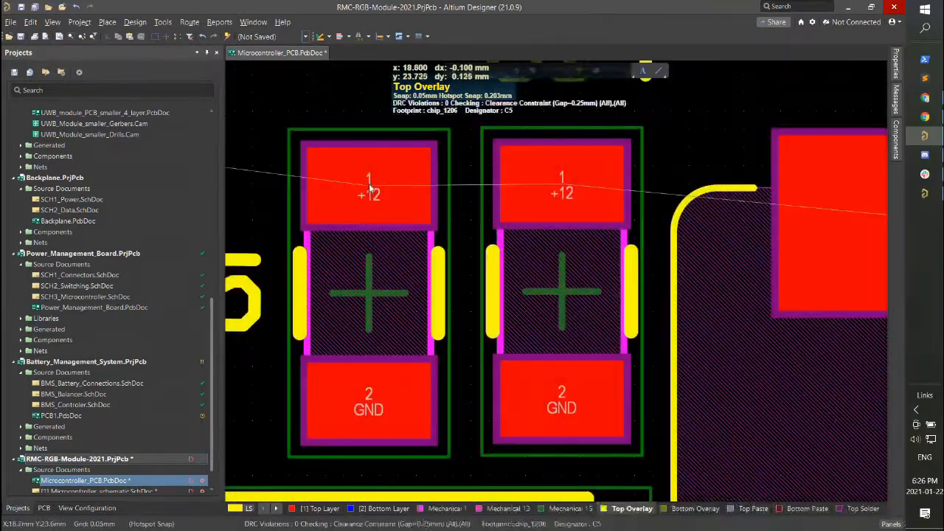
Rotate C5's designator to stand vertically above the capacitor and adjust the position of C5 and C14 above D1.
{"action": "scroll", "coordinate": [533, 174], "scroll_direction": "down", "scroll_amount": 5, "text": "ctrl"}
{"action": "scroll", "coordinate": [454, 210], "scroll_direction": "up", "scroll_amount": 1, "text": "ctrl"}
{"action": "left_click_drag", "start_coordinate": [453, 206], "coordinate": [505, 129]}
{"action": "key", "text": "space"}
{"action": "scroll", "coordinate": [559, 122], "scroll_direction": "down", "scroll_amount": 1, "text": "ctrl"}
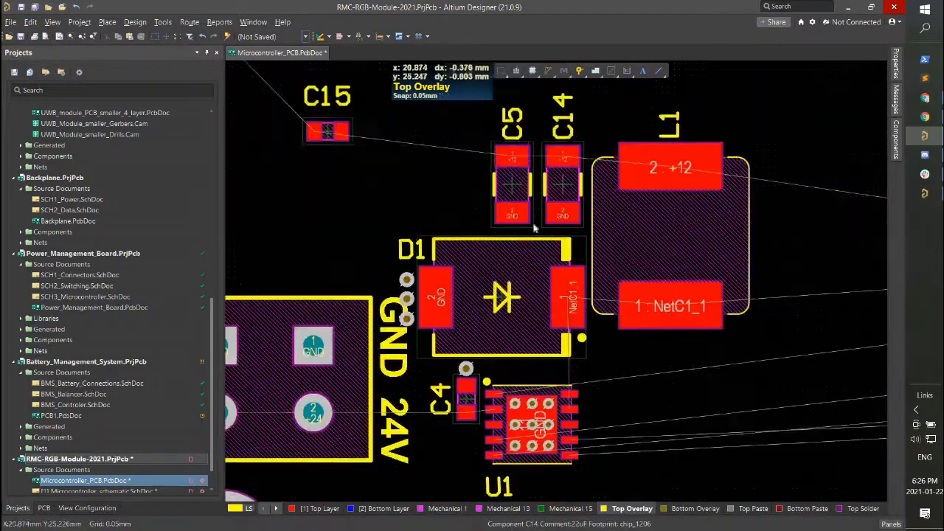
{"action": "scroll", "coordinate": [509, 236], "scroll_direction": "up", "scroll_amount": 3, "text": "ctrl"}
{"action": "left_click_drag", "start_coordinate": [247, 113], "coordinate": [418, 254]}
{"action": "left_click", "coordinate": [444, 223], "text": "shift"}
{"action": "left_click_drag", "start_coordinate": [444, 222], "coordinate": [445, 233]}
{"action": "left_click", "coordinate": [483, 330]}
Place C15 in line beside C5 with its +12 pad away from D1, and stand its designator vertically above it.
{"action": "scroll", "coordinate": [525, 332], "scroll_direction": "down", "scroll_amount": 3, "text": "ctrl"}
{"action": "scroll", "coordinate": [537, 255], "scroll_direction": "up", "scroll_amount": 3, "text": "ctrl"}
{"action": "scroll", "coordinate": [537, 255], "scroll_direction": "down", "scroll_amount": 3, "text": "ctrl"}
{"action": "left_click_drag", "start_coordinate": [333, 170], "coordinate": [460, 207]}
{"action": "scroll", "coordinate": [465, 169], "scroll_direction": "up", "scroll_amount": 6, "text": "ctrl"}
{"action": "left_click_drag", "start_coordinate": [467, 168], "coordinate": [473, 166]}
{"action": "key", "text": "space"}
{"action": "scroll", "coordinate": [449, 293], "scroll_direction": "up", "scroll_amount": 1, "text": "ctrl"}
{"action": "left_click_drag", "start_coordinate": [449, 295], "coordinate": [463, 315]}
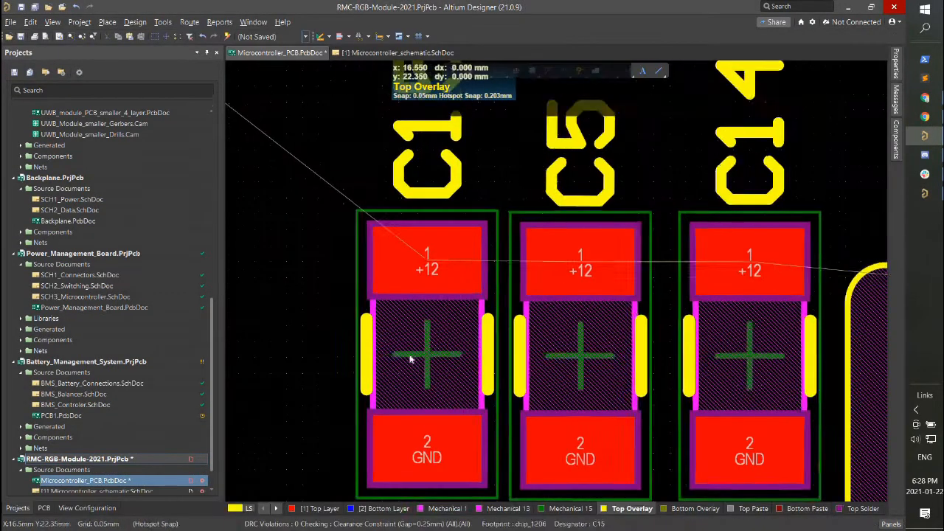
{"action": "left_click_drag", "start_coordinate": [411, 359], "coordinate": [408, 362]}
{"action": "scroll", "coordinate": [418, 299], "scroll_direction": "down", "scroll_amount": 7, "text": "ctrl"}
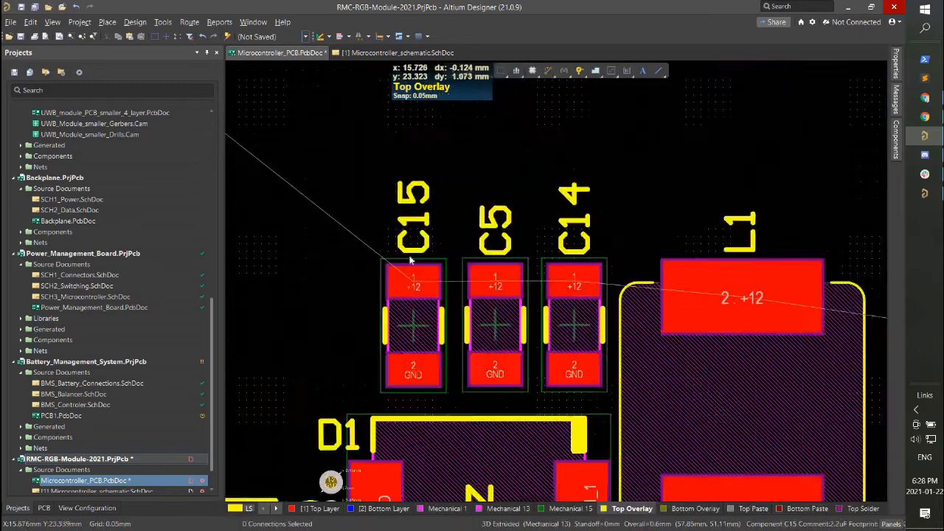
Move the GND via off C4's GND pad into D1's outline and shift the C4 designator clear of the capacitor body.
{"action": "scroll", "coordinate": [434, 378], "scroll_direction": "up", "scroll_amount": 6, "text": "ctrl"}
{"action": "scroll", "coordinate": [444, 258], "scroll_direction": "down", "scroll_amount": 4, "text": "ctrl"}
{"action": "scroll", "coordinate": [427, 265], "scroll_direction": "up", "scroll_amount": 4, "text": "ctrl"}
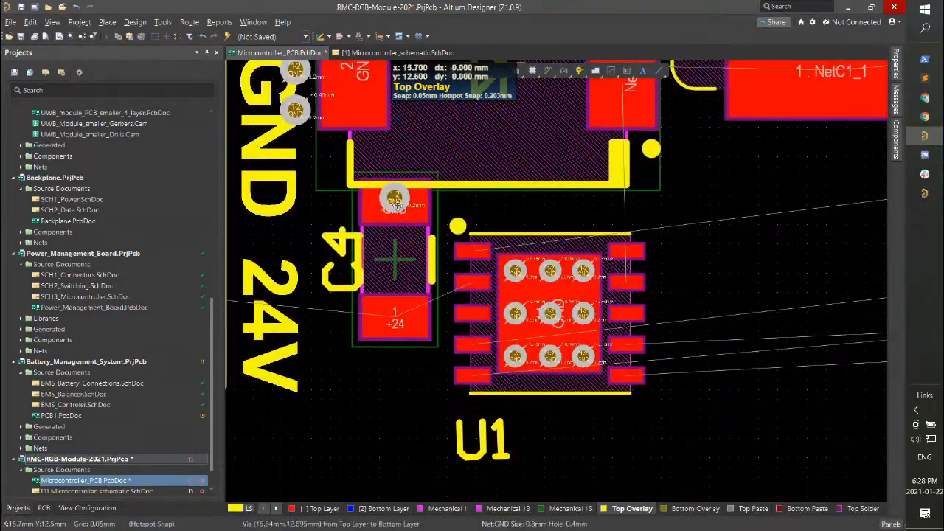
{"action": "right_click", "coordinate": [396, 197]}
{"action": "mouse_move", "coordinate": [428, 384]}
{"action": "left_click", "coordinate": [558, 377]}
{"action": "left_click", "coordinate": [395, 197]}
{"action": "left_click", "coordinate": [394, 156]}
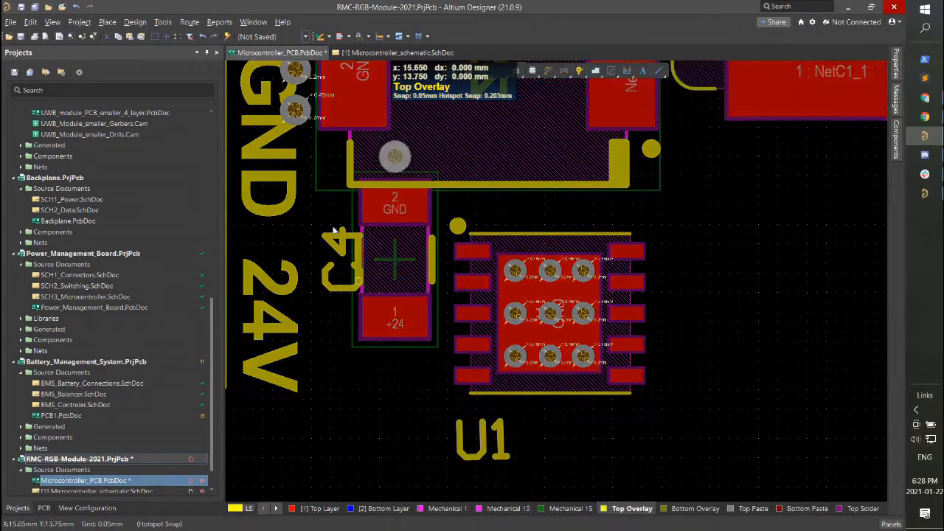
{"action": "left_click_drag", "start_coordinate": [348, 254], "coordinate": [334, 253]}
Rotate C4 by 180 degrees and place it beside U1 with its +24 pad near U1's pin 2.
{"action": "scroll", "coordinate": [392, 272], "scroll_direction": "up", "scroll_amount": 3, "text": "ctrl"}
{"action": "scroll", "coordinate": [422, 313], "scroll_direction": "down", "scroll_amount": 4, "text": "ctrl"}
{"action": "scroll", "coordinate": [420, 317], "scroll_direction": "up", "scroll_amount": 4, "text": "ctrl"}
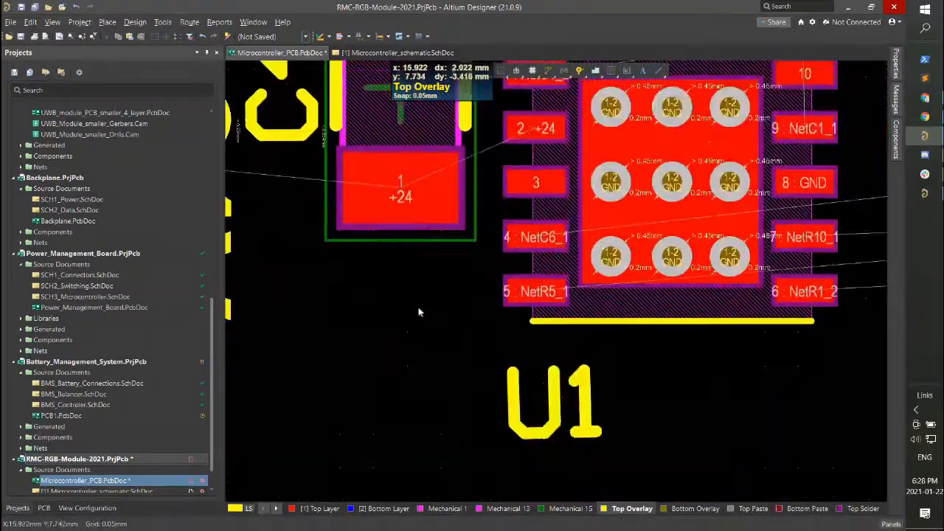
{"action": "scroll", "coordinate": [419, 312], "scroll_direction": "down", "scroll_amount": 4, "text": "ctrl"}
{"action": "key", "text": "space"}
{"action": "key", "text": "space"}
{"action": "left_click_drag", "start_coordinate": [415, 292], "coordinate": [323, 329]}
{"action": "scroll", "coordinate": [464, 329], "scroll_direction": "up", "scroll_amount": 2, "text": "ctrl"}
{"action": "key", "text": "space"}
{"action": "key", "text": "space"}
{"action": "scroll", "coordinate": [449, 301], "scroll_direction": "up", "scroll_amount": 4, "text": "ctrl"}
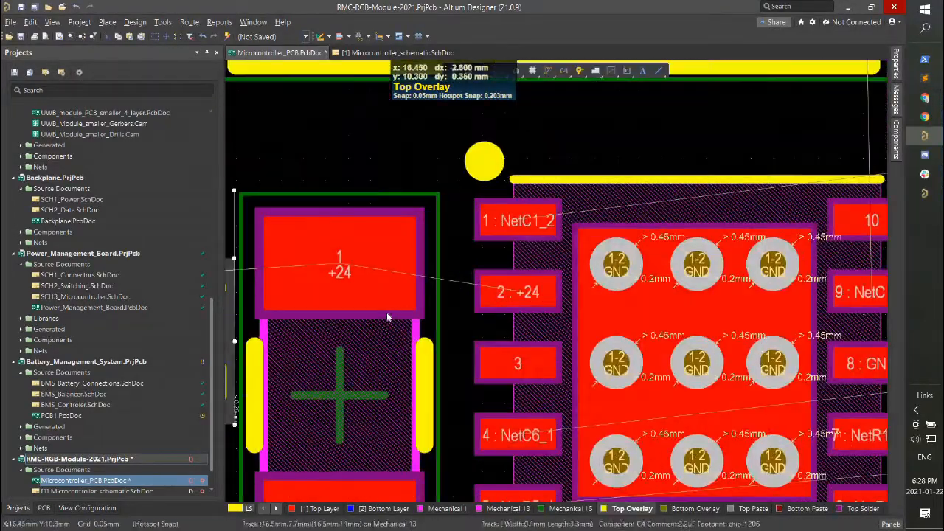
Fine-tune C4's position beside U1 and place its designator between the capacitor and the 24V label.
{"action": "scroll", "coordinate": [383, 325], "scroll_direction": "down", "scroll_amount": 10, "text": "ctrl"}
{"action": "left_click_drag", "start_coordinate": [308, 126], "coordinate": [811, 394]}
{"action": "scroll", "coordinate": [375, 308], "scroll_direction": "up", "scroll_amount": 2, "text": "ctrl"}
{"action": "left_click_drag", "start_coordinate": [402, 285], "coordinate": [411, 292]}
{"action": "left_click", "coordinate": [357, 325]}
{"action": "scroll", "coordinate": [360, 322], "scroll_direction": "down", "scroll_amount": 2, "text": "ctrl"}
{"action": "scroll", "coordinate": [362, 320], "scroll_direction": "up", "scroll_amount": 2, "text": "shift"}
{"action": "scroll", "coordinate": [530, 340], "scroll_direction": "up", "scroll_amount": 3, "text": "ctrl"}
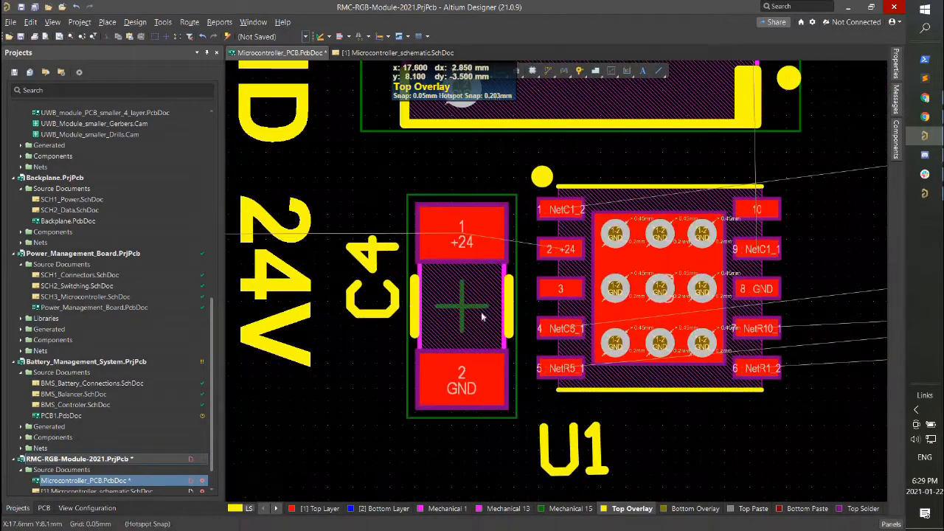
Place two GND vias side by side at the outer edge of C4's GND pad.
{"action": "scroll", "coordinate": [479, 302], "scroll_direction": "down", "scroll_amount": 1}
{"action": "key", "text": "p"}
{"action": "key", "text": "v"}
{"action": "left_click", "coordinate": [481, 373]}
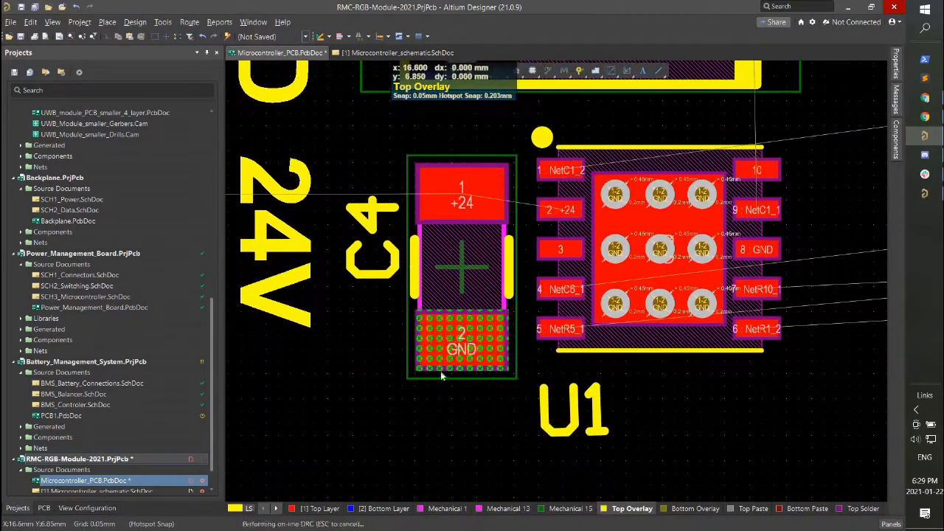
{"action": "left_click_drag", "start_coordinate": [430, 397], "coordinate": [432, 397]}
{"action": "left_click_drag", "start_coordinate": [482, 379], "coordinate": [374, 347]}
{"action": "scroll", "coordinate": [391, 326], "scroll_direction": "down", "scroll_amount": 3, "text": "ctrl"}
{"action": "scroll", "coordinate": [437, 308], "scroll_direction": "up", "scroll_amount": 2, "text": "ctrl"}
{"action": "scroll", "coordinate": [416, 283], "scroll_direction": "up", "scroll_amount": 2, "text": "ctrl"}
{"action": "left_click_drag", "start_coordinate": [409, 284], "coordinate": [409, 290]}
{"action": "scroll", "coordinate": [409, 288], "scroll_direction": "down", "scroll_amount": 3, "text": "ctrl"}
{"action": "left_click", "coordinate": [337, 318]}
Consult the converter circuit in Microcontroller_schematic.SchDoc and move C1 onto the board beside U1's pin 9.
{"action": "right_click_drag", "start_coordinate": [426, 267], "coordinate": [466, 265]}
{"action": "scroll", "coordinate": [458, 269], "scroll_direction": "down", "scroll_amount": 3, "text": "ctrl"}
{"action": "left_click", "coordinate": [365, 53]}
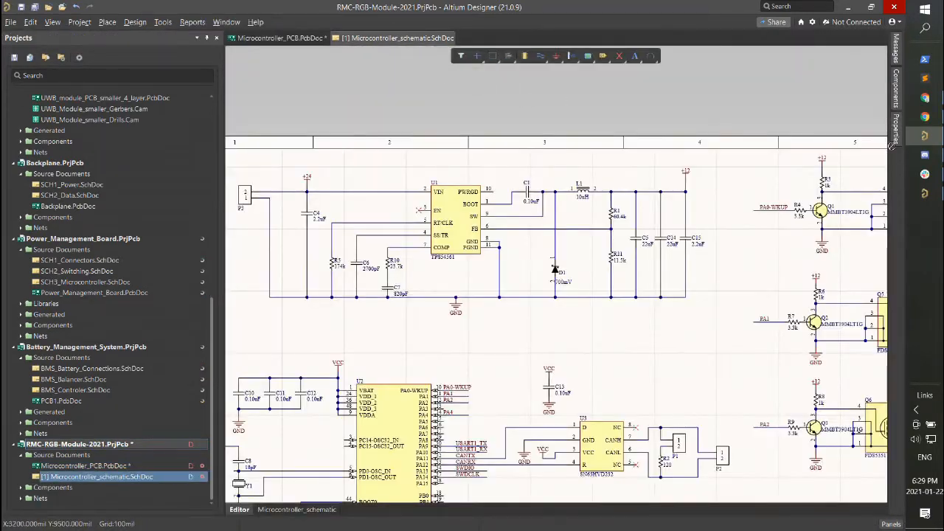
{"action": "left_click_drag", "start_coordinate": [891, 146], "coordinate": [943, 147]}
{"action": "scroll", "coordinate": [553, 244], "scroll_direction": "down", "scroll_amount": 3, "text": "ctrl"}
{"action": "scroll", "coordinate": [553, 247], "scroll_direction": "down", "scroll_amount": 7, "text": "shift"}
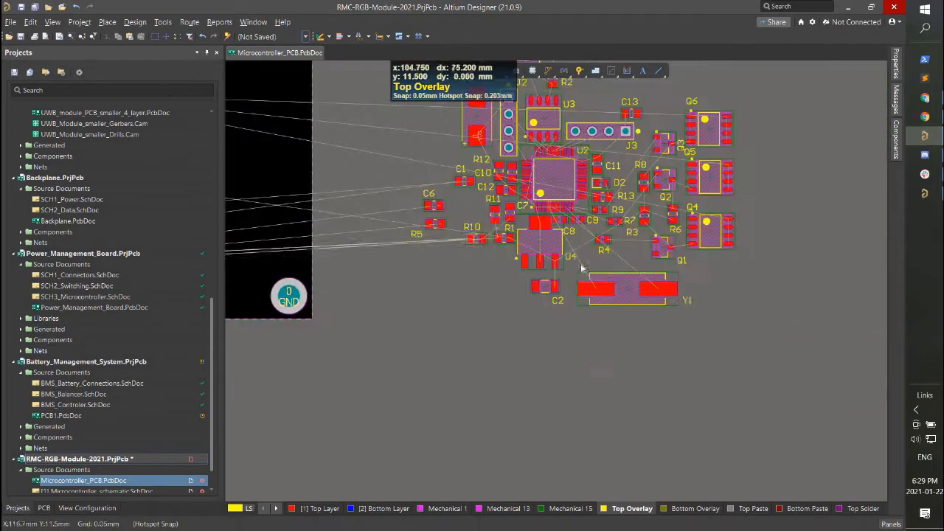
{"action": "scroll", "coordinate": [578, 258], "scroll_direction": "up", "scroll_amount": 1}
{"action": "left_click_drag", "start_coordinate": [464, 260], "coordinate": [501, 332]}
{"action": "scroll", "coordinate": [460, 329], "scroll_direction": "up", "scroll_amount": 4, "text": "ctrl"}
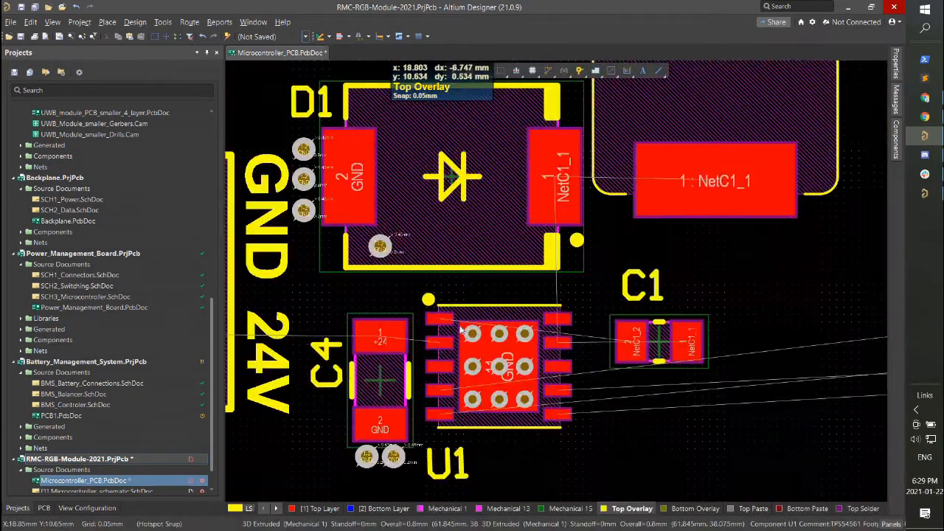
Move the stray GND via out of D1's outline to the gap between C14's GND pad and D1.
{"action": "scroll", "coordinate": [431, 335], "scroll_direction": "down", "scroll_amount": 4, "text": "ctrl"}
{"action": "left_click_drag", "start_coordinate": [627, 324], "coordinate": [360, 147]}
{"action": "scroll", "coordinate": [466, 295], "scroll_direction": "up", "scroll_amount": 4, "text": "ctrl"}
{"action": "left_click_drag", "start_coordinate": [457, 276], "coordinate": [458, 291]}
{"action": "scroll", "coordinate": [458, 295], "scroll_direction": "up", "scroll_amount": 3, "text": "shift"}
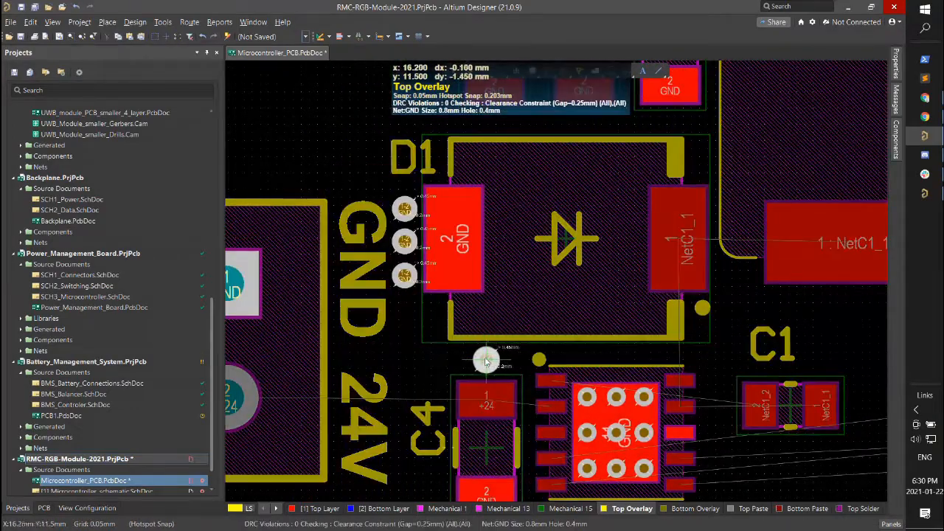
{"action": "scroll", "coordinate": [657, 240], "scroll_direction": "up", "scroll_amount": 3}
{"action": "left_click_drag", "start_coordinate": [717, 71], "coordinate": [684, 209]}
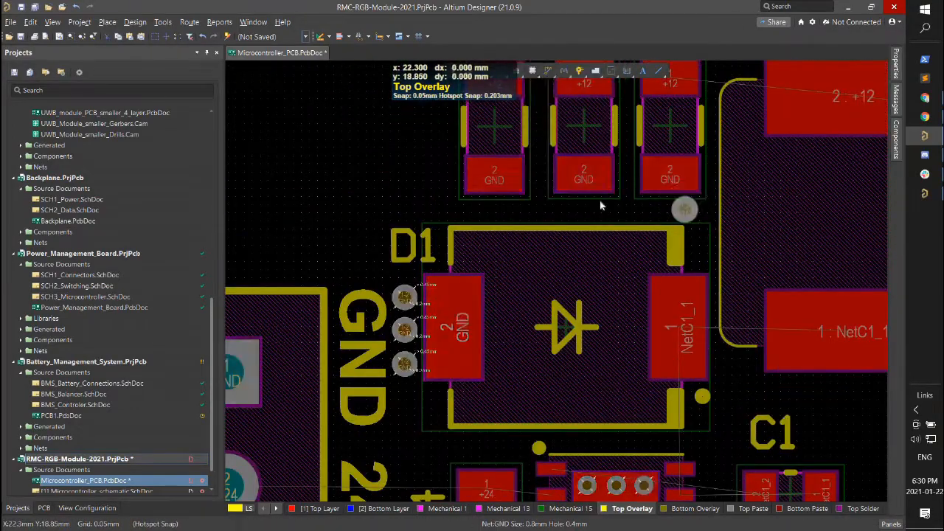
Place copies of the GND via in pairs next to the GND pads of C14, C5 and C15.
{"action": "scroll", "coordinate": [683, 207], "scroll_direction": "up", "scroll_amount": 3, "text": "ctrl"}
{"action": "left_click", "coordinate": [459, 183]}
{"action": "left_click", "coordinate": [358, 195]}
{"action": "scroll", "coordinate": [273, 189], "scroll_direction": "up", "scroll_amount": 1, "text": "ctrl"}
{"action": "left_click", "coordinate": [309, 207]}
{"action": "right_click", "coordinate": [308, 209]}
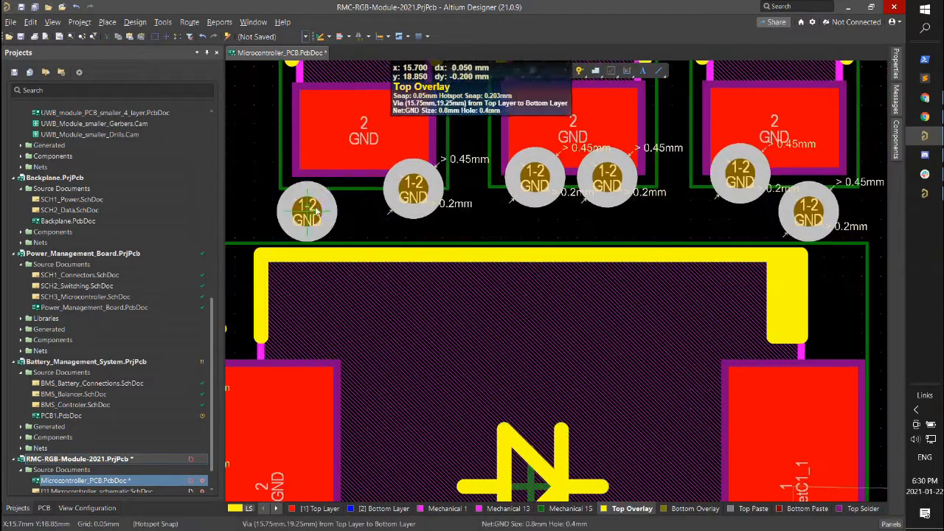
Align the six GND vias in an even row between D1 and the GND pads of C15, C5 and C14.
{"action": "left_click_drag", "start_coordinate": [310, 209], "coordinate": [321, 207]}
{"action": "left_click_drag", "start_coordinate": [413, 194], "coordinate": [409, 207]}
{"action": "left_click_drag", "start_coordinate": [532, 202], "coordinate": [531, 203]}
{"action": "left_click_drag", "start_coordinate": [585, 191], "coordinate": [618, 207]}
{"action": "left_click_drag", "start_coordinate": [739, 173], "coordinate": [731, 204]}
{"action": "scroll", "coordinate": [683, 207], "scroll_direction": "down", "scroll_amount": 2, "text": "shift"}
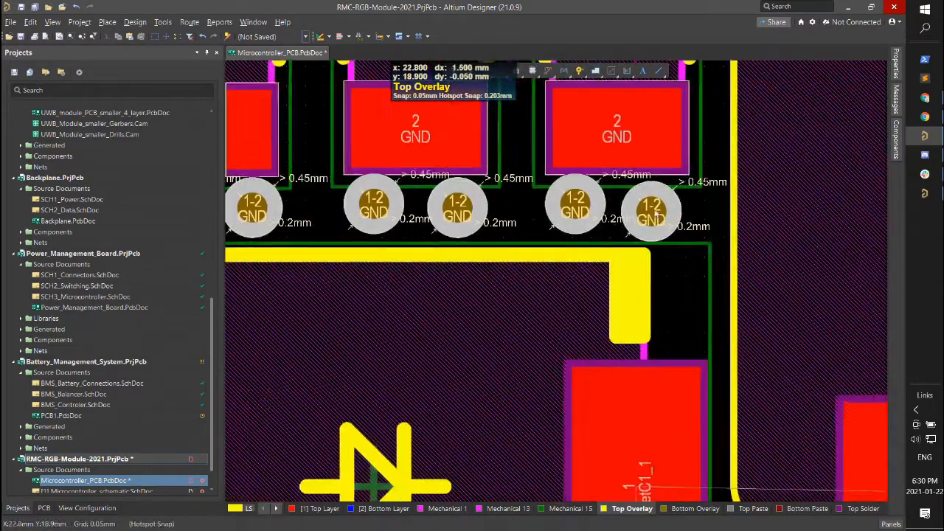
{"action": "left_click_drag", "start_coordinate": [649, 210], "coordinate": [655, 207]}
Examine the placement of C1, U1 and C4 relative to D1, L1 and P3.
{"action": "scroll", "coordinate": [646, 202], "scroll_direction": "down", "scroll_amount": 4, "text": "ctrl"}
{"action": "scroll", "coordinate": [646, 201], "scroll_direction": "down", "scroll_amount": 1}
{"action": "scroll", "coordinate": [627, 228], "scroll_direction": "up", "scroll_amount": 2, "text": "ctrl"}
{"action": "right_click_drag", "start_coordinate": [759, 383], "coordinate": [610, 297]}
{"action": "scroll", "coordinate": [584, 309], "scroll_direction": "down", "scroll_amount": 2, "text": "ctrl"}
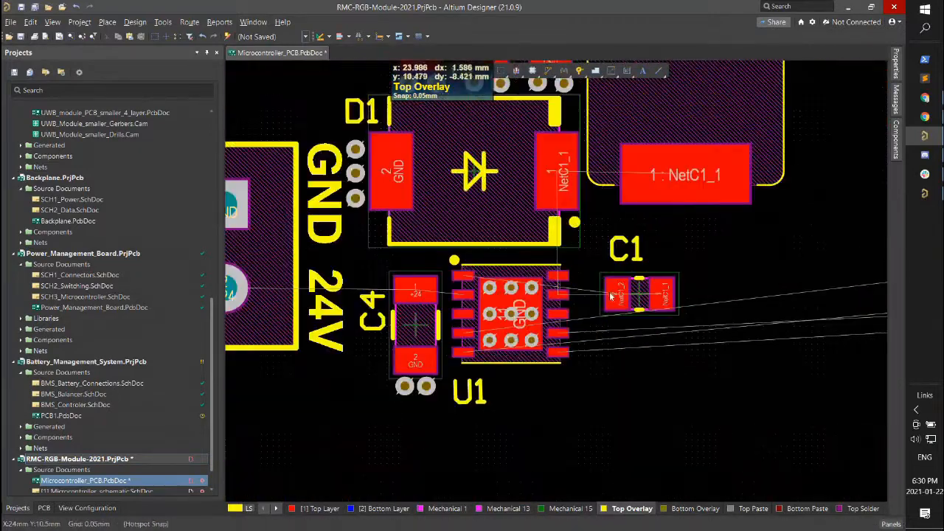
{"action": "scroll", "coordinate": [480, 291], "scroll_direction": "up", "scroll_amount": 4}
{"action": "scroll", "coordinate": [504, 283], "scroll_direction": "down", "scroll_amount": 3, "text": "ctrl"}
{"action": "scroll", "coordinate": [419, 321], "scroll_direction": "down", "scroll_amount": 3}
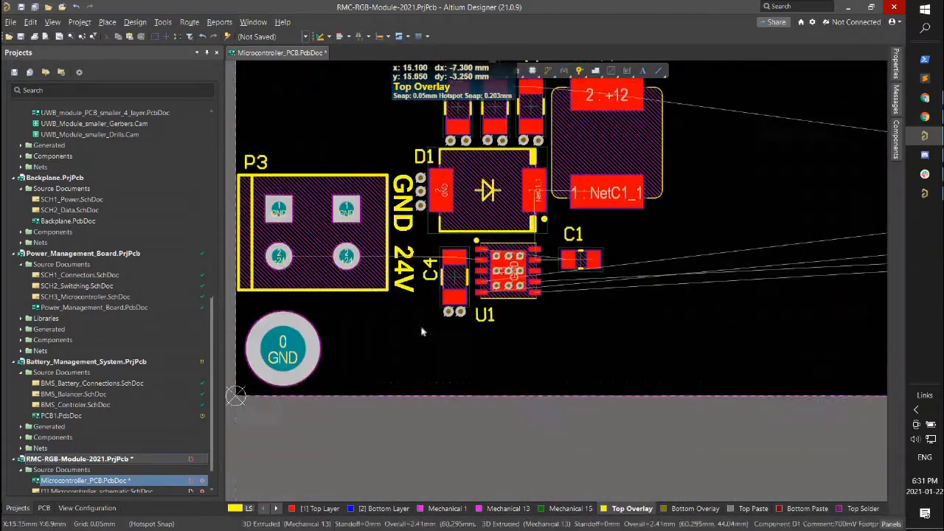
Try moving U1, C4, C1 and their vias farther away from D1.
{"action": "scroll", "coordinate": [439, 306], "scroll_direction": "up", "scroll_amount": 3, "text": "ctrl"}
{"action": "left_click_drag", "start_coordinate": [401, 354], "coordinate": [654, 177]}
{"action": "scroll", "coordinate": [611, 233], "scroll_direction": "up", "scroll_amount": 3, "text": "ctrl"}
{"action": "left_click_drag", "start_coordinate": [612, 233], "coordinate": [614, 280]}
{"action": "left_click", "coordinate": [746, 315]}
{"action": "scroll", "coordinate": [746, 317], "scroll_direction": "down", "scroll_amount": 4, "text": "ctrl"}
{"action": "scroll", "coordinate": [743, 320], "scroll_direction": "up", "scroll_amount": 2}
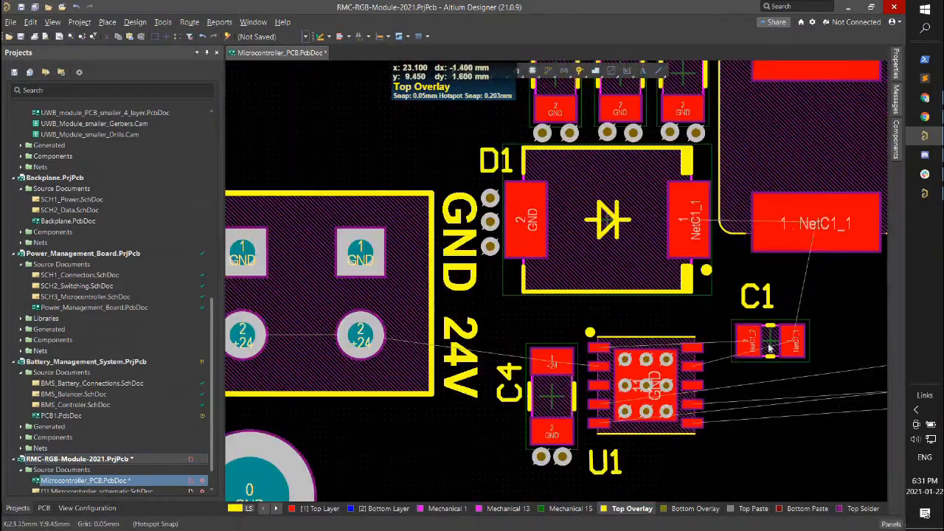
Try shifting C1 relative to U1 and L1, and undo the last moves of the U1, C4 and C1 group.
{"action": "left_click_drag", "start_coordinate": [766, 343], "coordinate": [793, 338]}
{"action": "scroll", "coordinate": [619, 338], "scroll_direction": "down", "scroll_amount": 2, "text": "shift"}
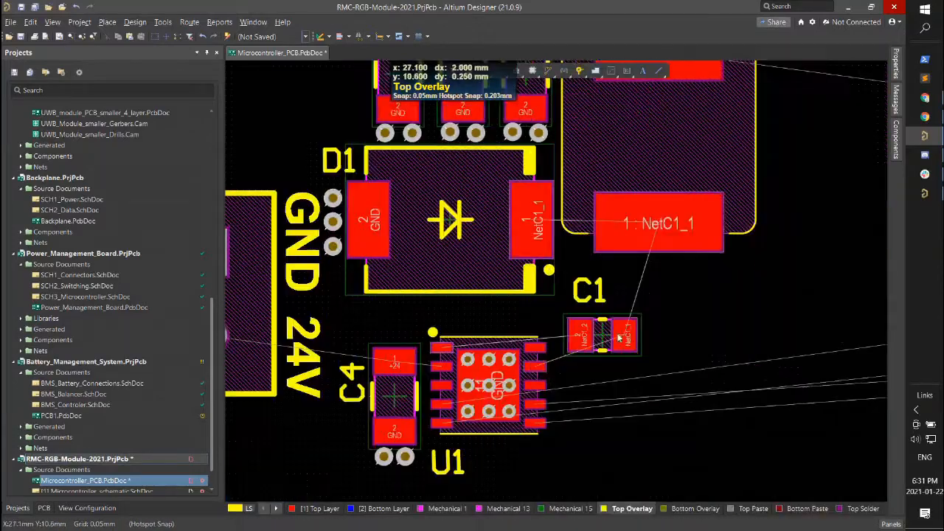
{"action": "scroll", "coordinate": [618, 339], "scroll_direction": "up", "scroll_amount": 1, "text": "shift"}
{"action": "scroll", "coordinate": [617, 339], "scroll_direction": "up", "scroll_amount": 1, "text": "ctrl"}
{"action": "key", "text": "ctrl+z"}
{"action": "key", "text": "ctrl+z"}
Move C1 slightly farther away from U1's pins.
{"action": "scroll", "coordinate": [583, 343], "scroll_direction": "down", "scroll_amount": 1, "text": "shift"}
{"action": "scroll", "coordinate": [596, 354], "scroll_direction": "up", "scroll_amount": 4, "text": "ctrl"}
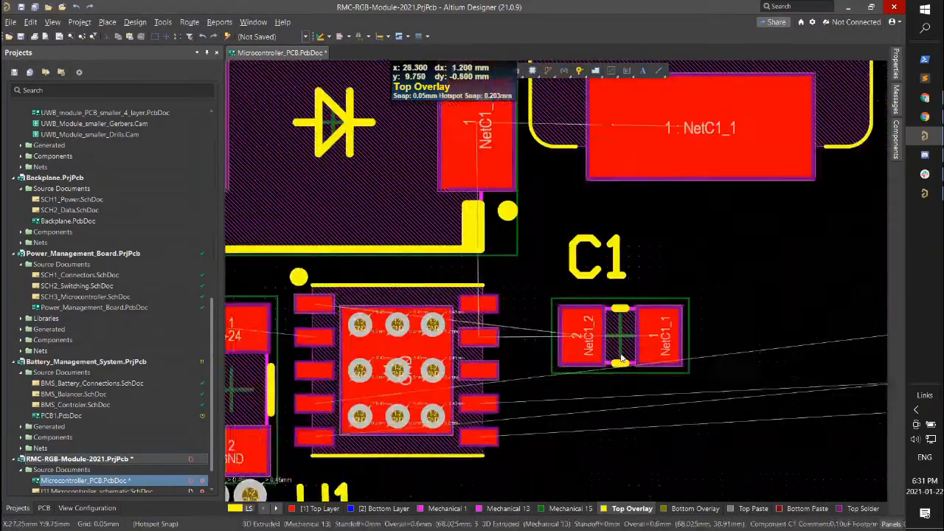
{"action": "scroll", "coordinate": [579, 310], "scroll_direction": "down", "scroll_amount": 5, "text": "ctrl"}
{"action": "scroll", "coordinate": [533, 277], "scroll_direction": "up", "scroll_amount": 2}
{"action": "scroll", "coordinate": [532, 277], "scroll_direction": "down", "scroll_amount": 3, "text": "ctrl"}
{"action": "scroll", "coordinate": [527, 399], "scroll_direction": "up", "scroll_amount": 4, "text": "ctrl"}
{"action": "left_click_drag", "start_coordinate": [549, 316], "coordinate": [672, 364]}
{"action": "scroll", "coordinate": [531, 309], "scroll_direction": "up", "scroll_amount": 4, "text": "shift"}
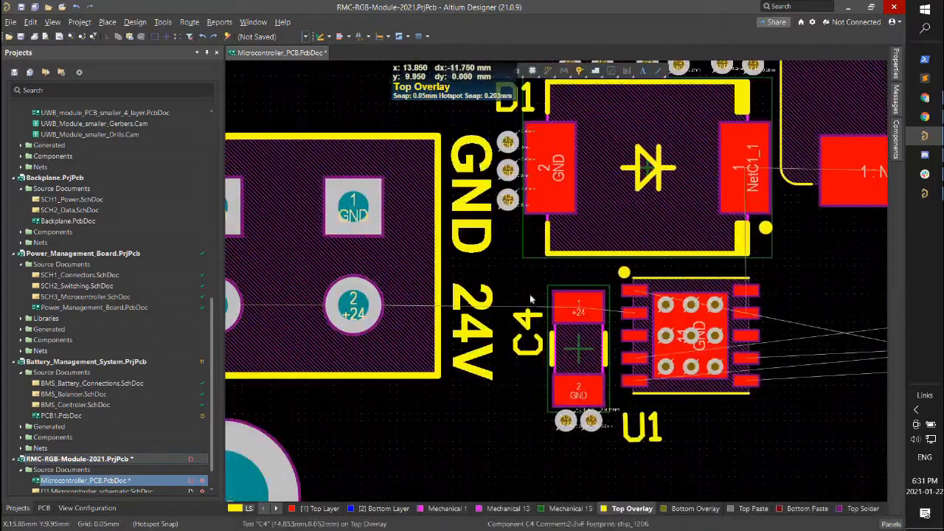
{"action": "scroll", "coordinate": [383, 297], "scroll_direction": "up", "scroll_amount": 2, "text": "shift"}
{"action": "scroll", "coordinate": [398, 293], "scroll_direction": "up", "scroll_amount": 2, "text": "ctrl"}
{"action": "left_click", "coordinate": [351, 270]}
{"action": "scroll", "coordinate": [605, 270], "scroll_direction": "down", "scroll_amount": 4, "text": "shift"}
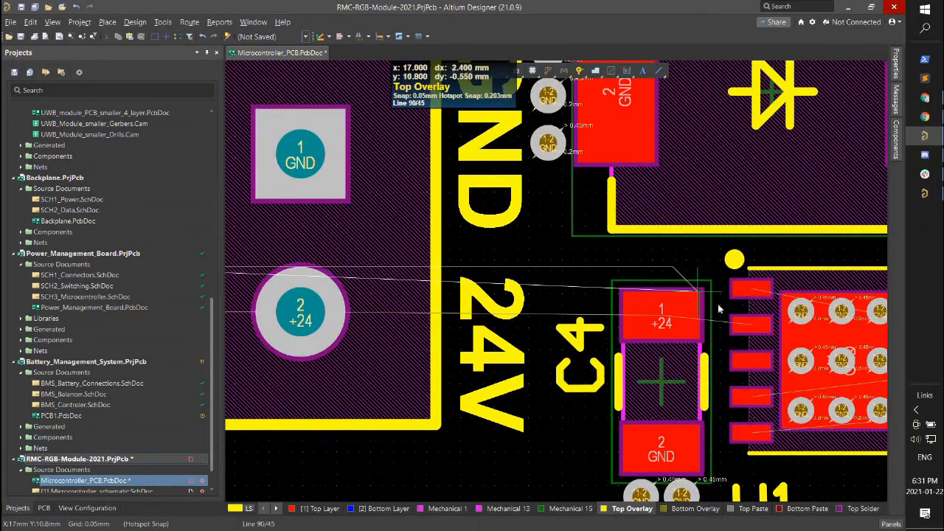
{"action": "left_click", "coordinate": [640, 275]}
{"action": "key", "text": "Delete"}
Draw a solid region on the top layer from P3's +24 pins across C4 pin 1 to U1 pin 2.
{"action": "left_click", "coordinate": [322, 508]}
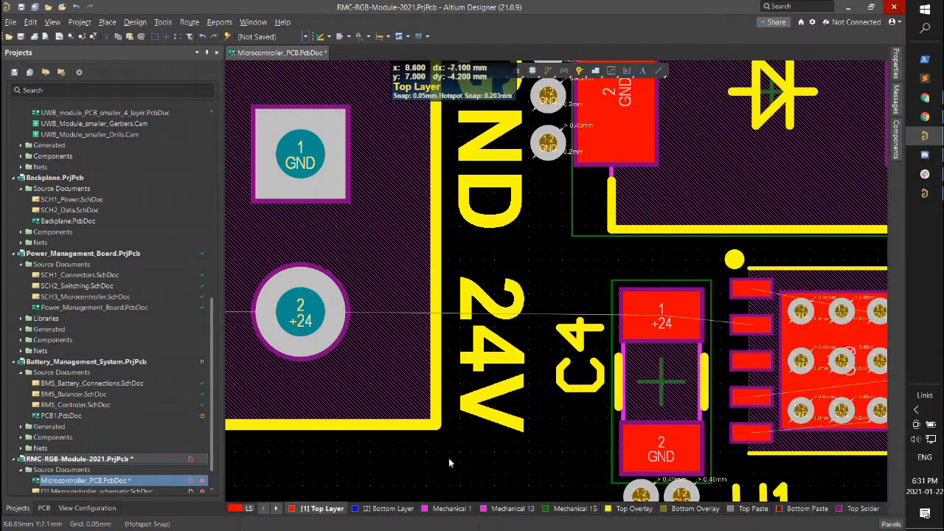
{"action": "scroll", "coordinate": [329, 361], "scroll_direction": "up", "scroll_amount": 4, "text": "shift"}
{"action": "left_click", "coordinate": [348, 266]}
{"action": "scroll", "coordinate": [576, 270], "scroll_direction": "down", "scroll_amount": 4, "text": "shift"}
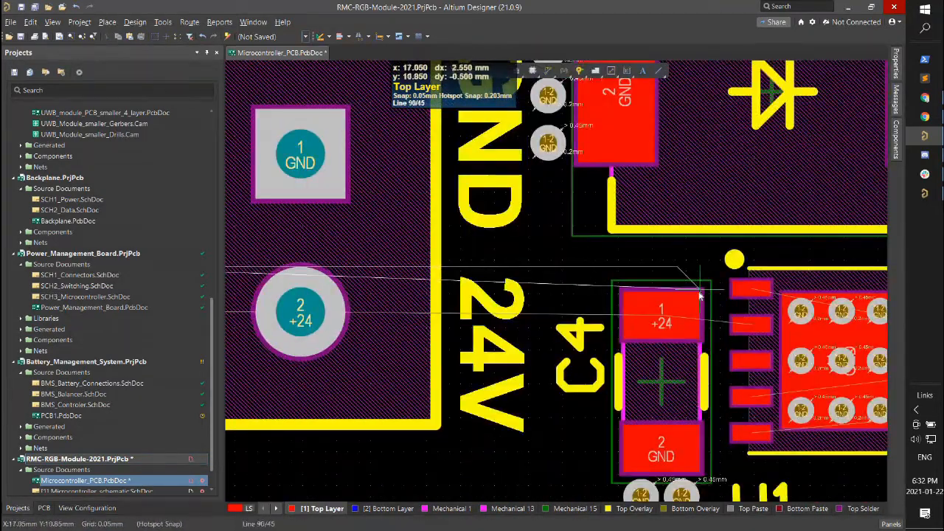
{"action": "scroll", "coordinate": [767, 319], "scroll_direction": "up", "scroll_amount": 3, "text": "ctrl"}
{"action": "key", "text": "space"}
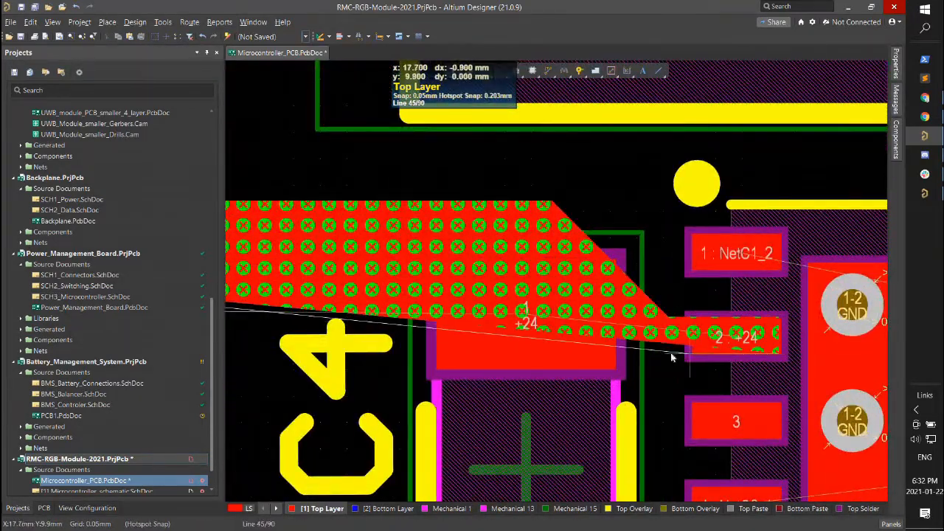
{"action": "scroll", "coordinate": [540, 376], "scroll_direction": "down", "scroll_amount": 3, "text": "ctrl"}
{"action": "scroll", "coordinate": [413, 377], "scroll_direction": "up", "scroll_amount": 3, "text": "shift"}
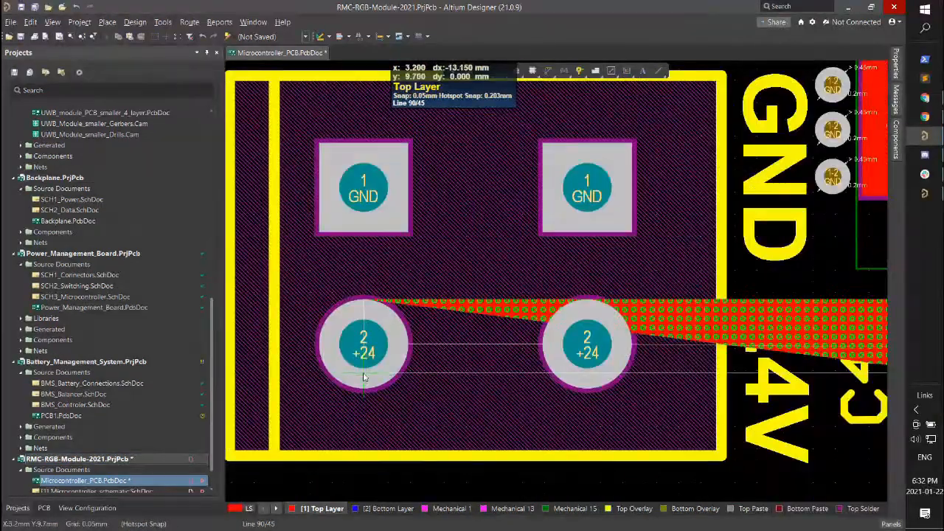
{"action": "left_click", "coordinate": [365, 377]}
{"action": "right_click", "coordinate": [366, 376]}
{"action": "right_click", "coordinate": [367, 377]}
Adjust the edges of the +24 region along P3 and at its taper into U1 pin 2.
{"action": "scroll", "coordinate": [448, 369], "scroll_direction": "down", "scroll_amount": 3, "text": "shift"}
{"action": "left_click", "coordinate": [449, 340]}
{"action": "scroll", "coordinate": [448, 342], "scroll_direction": "up", "scroll_amount": 2, "text": "shift"}
{"action": "left_click_drag", "start_coordinate": [594, 385], "coordinate": [597, 405]}
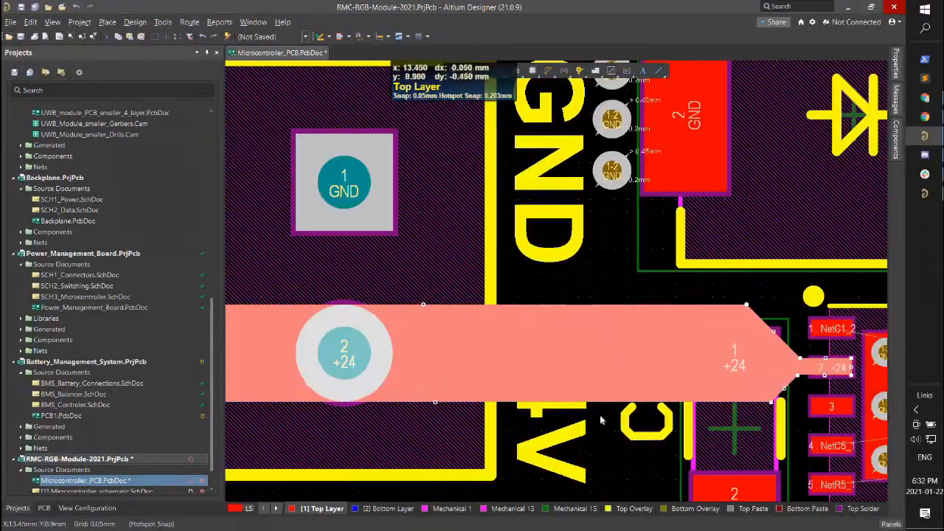
{"action": "left_click", "coordinate": [600, 420]}
{"action": "scroll", "coordinate": [590, 369], "scroll_direction": "down", "scroll_amount": 1, "text": "shift"}
{"action": "scroll", "coordinate": [569, 344], "scroll_direction": "up", "scroll_amount": 1, "text": "ctrl"}
{"action": "left_click", "coordinate": [568, 343]}
{"action": "scroll", "coordinate": [642, 354], "scroll_direction": "up", "scroll_amount": 3, "text": "ctrl"}
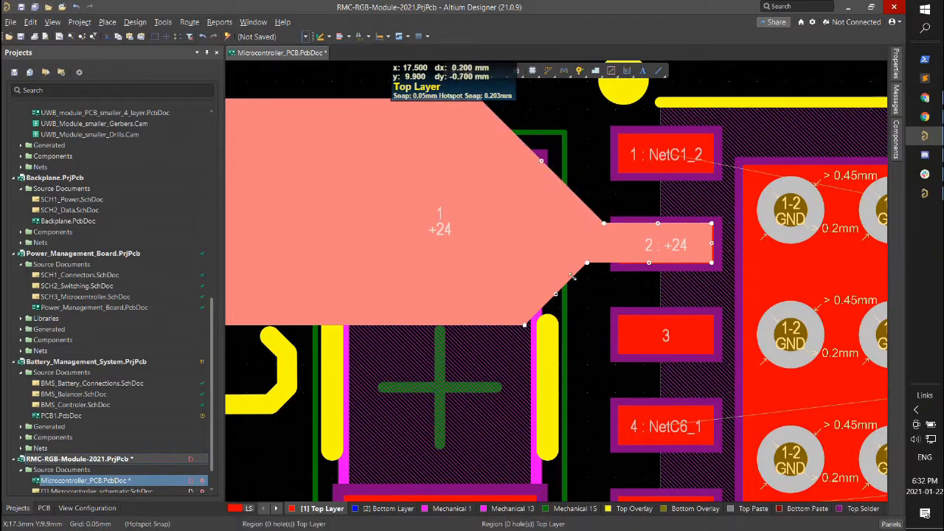
{"action": "left_click_drag", "start_coordinate": [602, 270], "coordinate": [601, 271]}
{"action": "left_click", "coordinate": [595, 278]}
{"action": "scroll", "coordinate": [587, 284], "scroll_direction": "down", "scroll_amount": 4, "text": "ctrl"}
{"action": "left_click", "coordinate": [457, 179]}
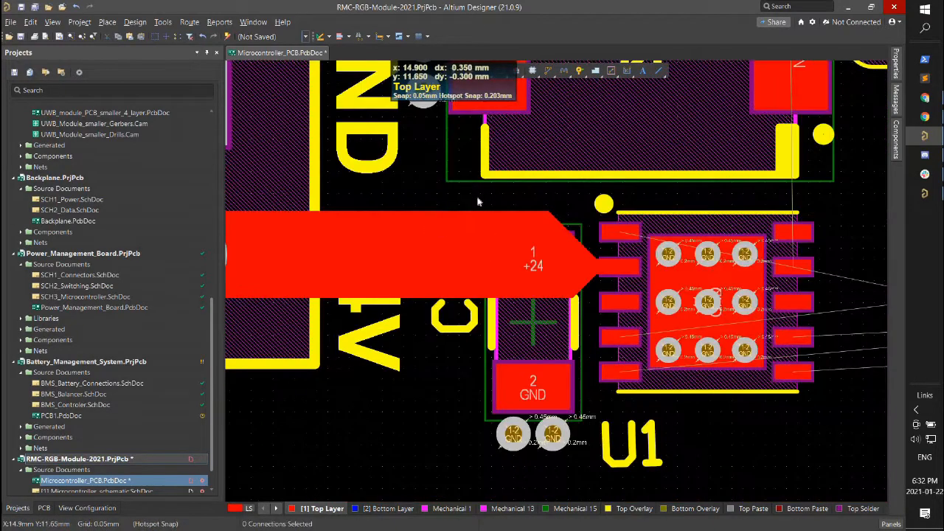
Route a short NetC1_2 track from U1 pin 1 towards D1, end it in a via, and set the track width to 0.35 mm.
{"action": "scroll", "coordinate": [611, 316], "scroll_direction": "up", "scroll_amount": 2, "text": "ctrl"}
{"action": "scroll", "coordinate": [612, 317], "scroll_direction": "down", "scroll_amount": 1, "text": "ctrl"}
{"action": "scroll", "coordinate": [618, 332], "scroll_direction": "down", "scroll_amount": 1}
{"action": "scroll", "coordinate": [620, 317], "scroll_direction": "up", "scroll_amount": 2}
{"action": "scroll", "coordinate": [618, 284], "scroll_direction": "up", "scroll_amount": 1, "text": "ctrl"}
{"action": "scroll", "coordinate": [615, 283], "scroll_direction": "down", "scroll_amount": 3, "text": "shift"}
{"action": "scroll", "coordinate": [472, 284], "scroll_direction": "down", "scroll_amount": 1, "text": "ctrl"}
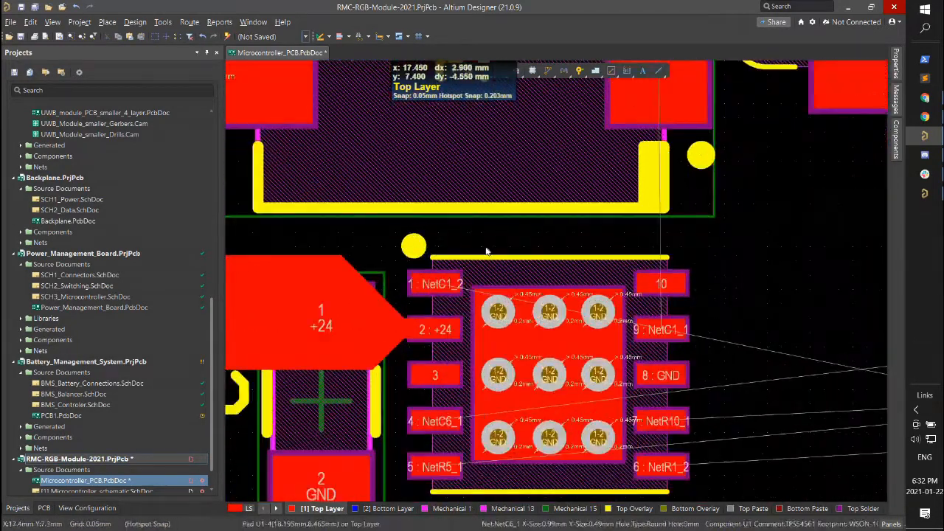
{"action": "key", "text": "p"}
{"action": "key", "text": "r"}
{"action": "left_click", "coordinate": [438, 247]}
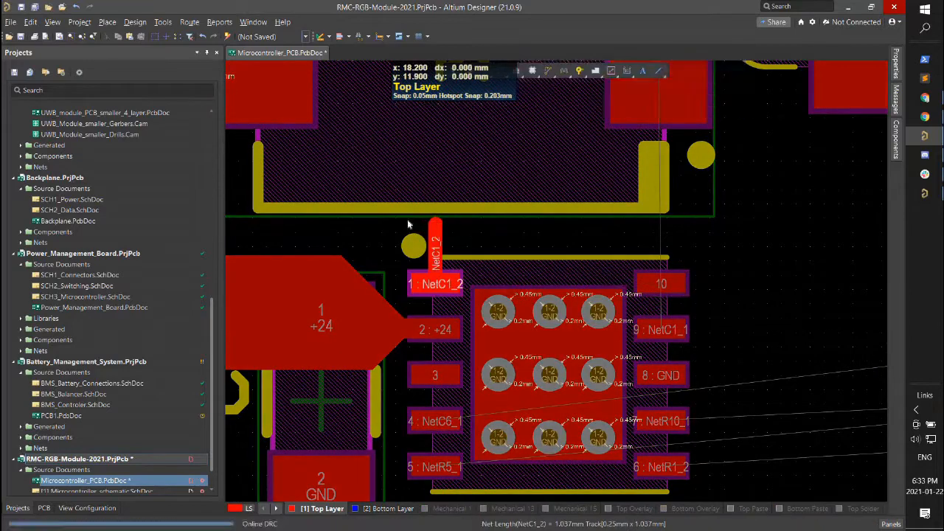
{"action": "left_click", "coordinate": [437, 225]}
{"action": "right_click", "coordinate": [436, 224]}
{"action": "double_click", "coordinate": [437, 250]}
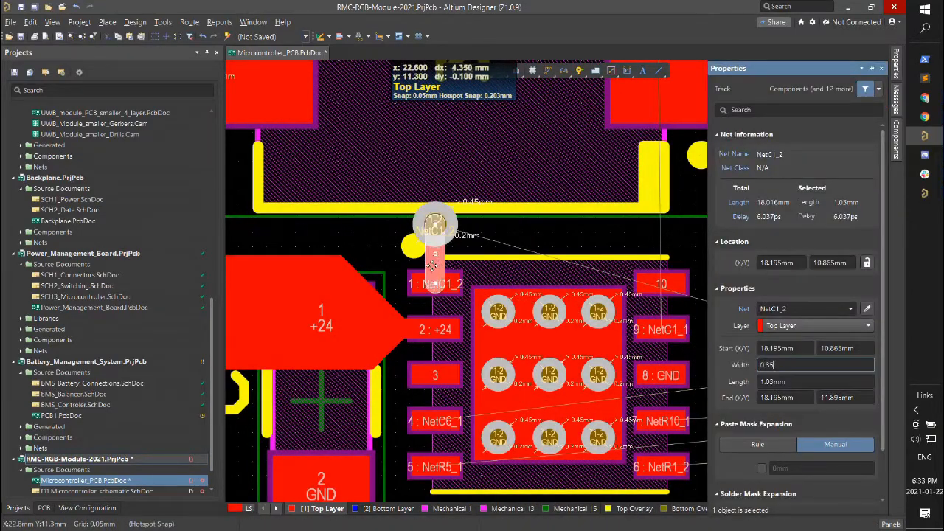
{"action": "left_click", "coordinate": [376, 230]}
Draw a solid top-layer region joining the NetC1_1 pads of U1 pin 9, D1 pin 1 and L1 pin 1.
{"action": "scroll", "coordinate": [361, 222], "scroll_direction": "down", "scroll_amount": 5, "text": "ctrl"}
{"action": "right_click_drag", "start_coordinate": [479, 250], "coordinate": [559, 295]}
{"action": "scroll", "coordinate": [568, 306], "scroll_direction": "up", "scroll_amount": 4, "text": "ctrl"}
{"action": "scroll", "coordinate": [577, 314], "scroll_direction": "down", "scroll_amount": 3, "text": "ctrl"}
{"action": "key", "text": "p"}
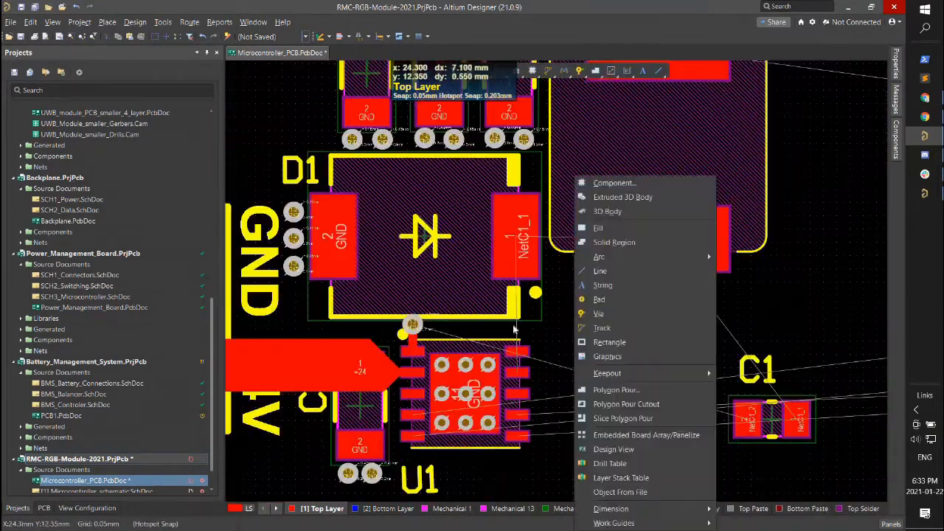
{"action": "key", "text": "Escape"}
{"action": "scroll", "coordinate": [514, 330], "scroll_direction": "up", "scroll_amount": 6, "text": "ctrl"}
{"action": "key", "text": "ctrl+w"}
{"action": "left_click", "coordinate": [549, 242]}
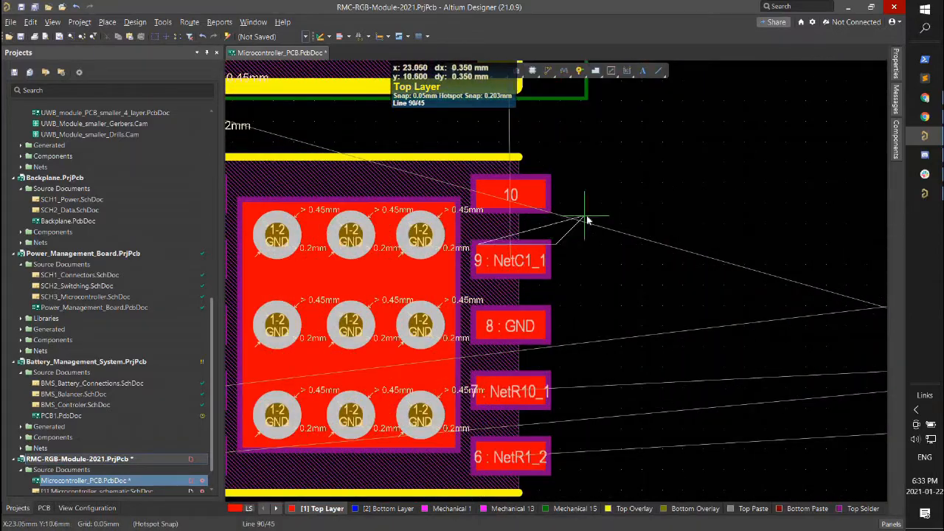
{"action": "left_click", "coordinate": [580, 146]}
{"action": "scroll", "coordinate": [556, 121], "scroll_direction": "down", "scroll_amount": 2, "text": "ctrl"}
{"action": "scroll", "coordinate": [523, 148], "scroll_direction": "up", "scroll_amount": 3}
{"action": "left_click", "coordinate": [483, 182]}
{"action": "scroll", "coordinate": [483, 174], "scroll_direction": "up", "scroll_amount": 2}
{"action": "left_click", "coordinate": [483, 139]}
{"action": "scroll", "coordinate": [778, 143], "scroll_direction": "down", "scroll_amount": 2, "text": "shift"}
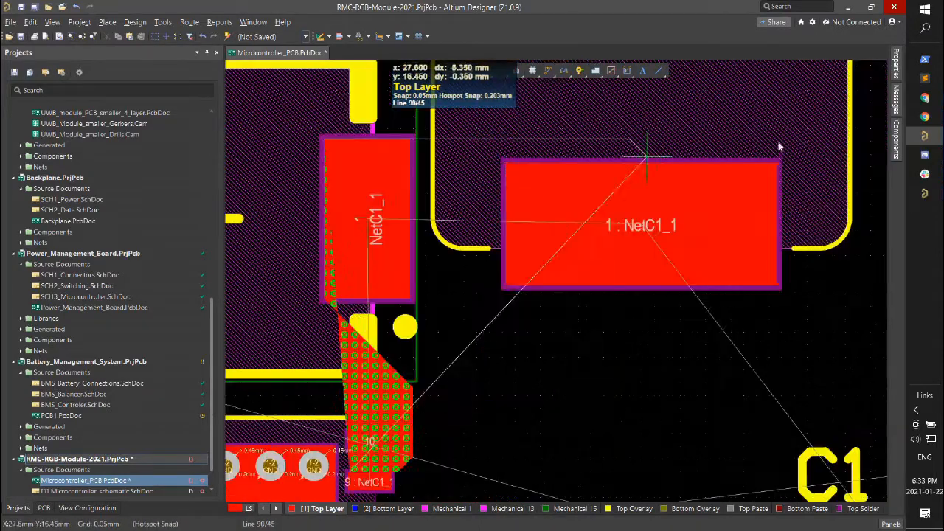
{"action": "left_click", "coordinate": [777, 161]}
{"action": "left_click", "coordinate": [776, 287]}
{"action": "left_click", "coordinate": [572, 474]}
{"action": "scroll", "coordinate": [361, 492], "scroll_direction": "up", "scroll_amount": 3, "text": "ctrl"}
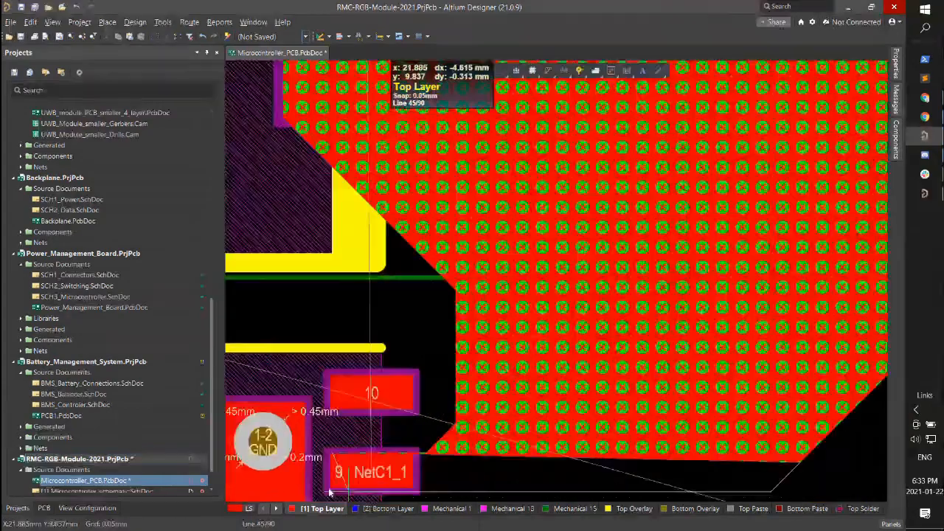
{"action": "left_click", "coordinate": [330, 490]}
{"action": "right_click", "coordinate": [330, 490]}
{"action": "scroll", "coordinate": [476, 367], "scroll_direction": "down", "scroll_amount": 4, "text": "ctrl"}
{"action": "left_click", "coordinate": [608, 413]}
{"action": "scroll", "coordinate": [606, 407], "scroll_direction": "up", "scroll_amount": 2, "text": "ctrl"}
{"action": "scroll", "coordinate": [619, 339], "scroll_direction": "down", "scroll_amount": 2, "text": "ctrl"}
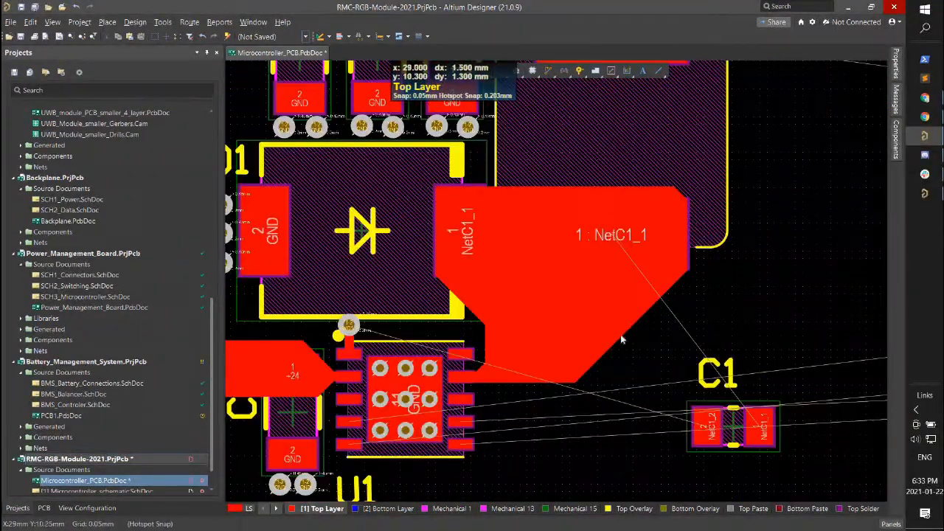
Modify the NetC1_1 region's border, cutting away copper below L1 pin 1 to leave a narrower neck down to U1 pin 9.
{"action": "scroll", "coordinate": [621, 337], "scroll_direction": "up", "scroll_amount": 1, "text": "ctrl"}
{"action": "left_click", "coordinate": [614, 332]}
{"action": "left_click_drag", "start_coordinate": [675, 396], "coordinate": [676, 396]}
{"action": "left_click_drag", "start_coordinate": [787, 472], "coordinate": [768, 459]}
{"action": "left_click", "coordinate": [675, 338]}
{"action": "right_click", "coordinate": [662, 359]}
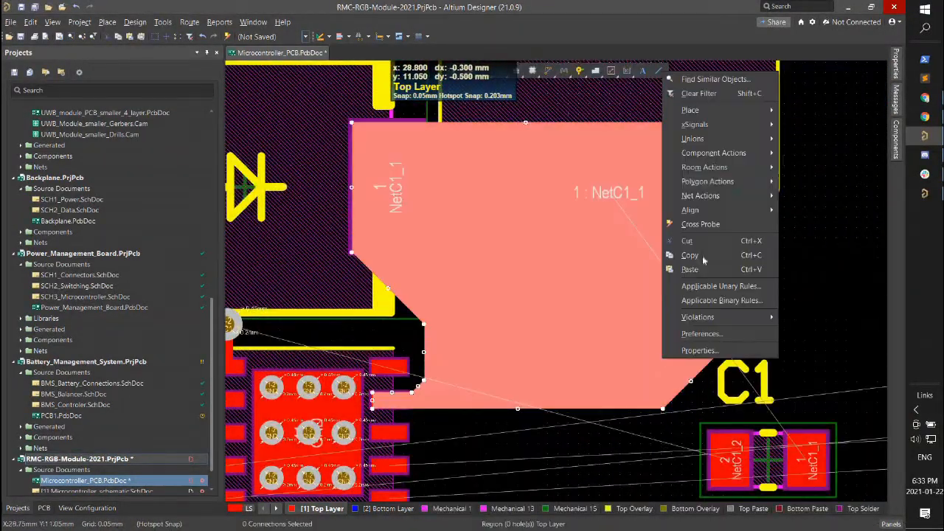
{"action": "mouse_move", "coordinate": [720, 185]}
{"action": "left_click", "coordinate": [519, 397]}
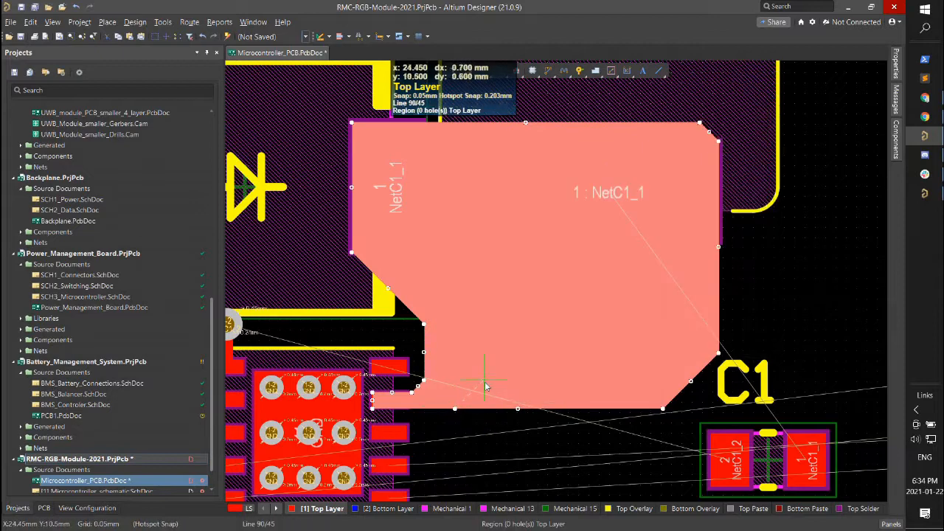
{"action": "left_click", "coordinate": [714, 250]}
Rotate C1 by 180 degrees and move it so that its pin 1 sits on the NetC1_1 region beside U1.
{"action": "left_click_drag", "start_coordinate": [736, 462], "coordinate": [516, 339]}
{"action": "key", "text": "space"}
{"action": "key", "text": "space"}
{"action": "scroll", "coordinate": [540, 427], "scroll_direction": "down", "scroll_amount": 1, "text": "ctrl"}
{"action": "left_click_drag", "start_coordinate": [540, 426], "coordinate": [525, 291]}
{"action": "scroll", "coordinate": [722, 378], "scroll_direction": "up", "scroll_amount": 1, "text": "ctrl"}
Route a short top-layer track outward from C1 pin 2 and end it in a via.
{"action": "key", "text": "ctrl+w"}
{"action": "left_click", "coordinate": [629, 348]}
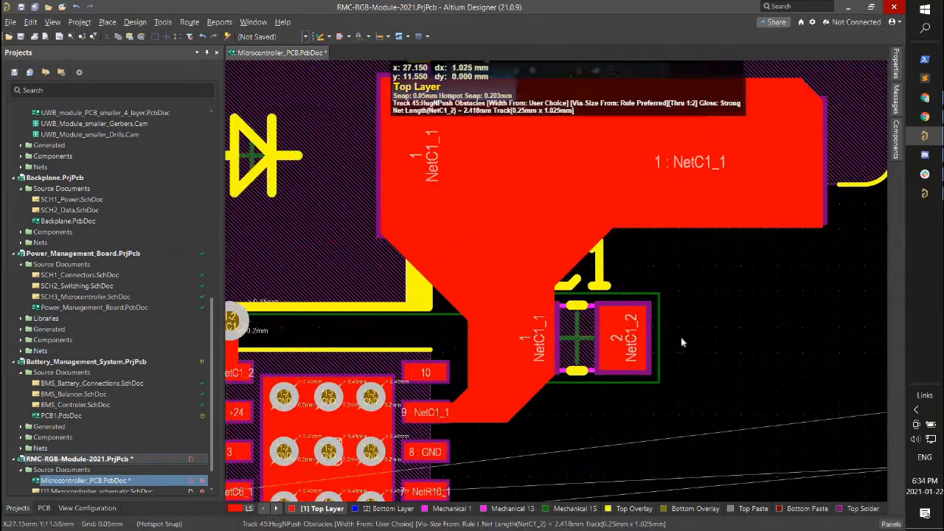
{"action": "key", "text": "Tab"}
{"action": "key", "text": "Return"}
{"action": "key", "text": "KP_Divide"}
{"action": "scroll", "coordinate": [729, 391], "scroll_direction": "down", "scroll_amount": 1, "text": "ctrl"}
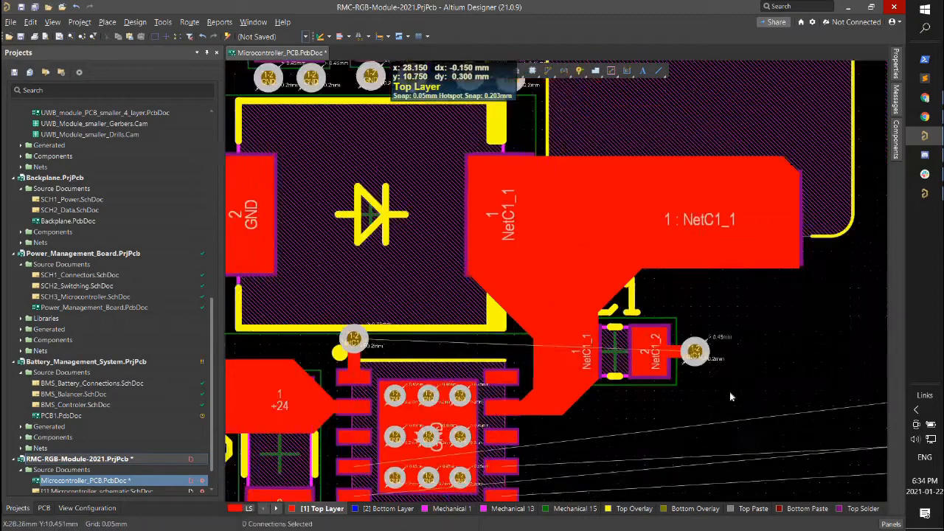
Route a 0.35 mm NetC1_2 track on the bottom layer between C1's via and the via at U1 pin 1, and straighten its bend.
{"action": "right_click_drag", "start_coordinate": [729, 392], "coordinate": [769, 351]}
{"action": "key", "text": "KP_Multiply"}
{"action": "left_click", "coordinate": [734, 312]}
{"action": "left_click", "coordinate": [394, 299]}
{"action": "right_click", "coordinate": [394, 298]}
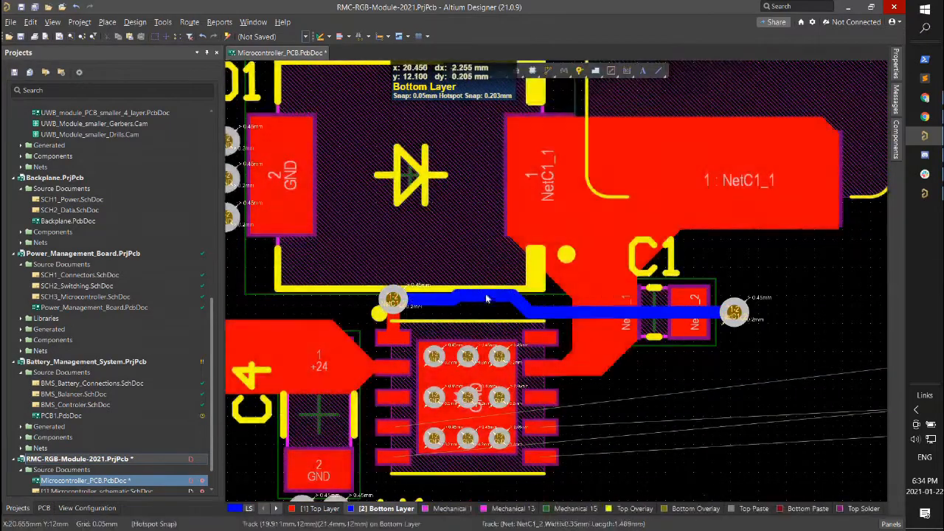
{"action": "scroll", "coordinate": [480, 298], "scroll_direction": "up", "scroll_amount": 3, "text": "ctrl"}
{"action": "left_click_drag", "start_coordinate": [495, 291], "coordinate": [494, 301]}
{"action": "scroll", "coordinate": [494, 300], "scroll_direction": "down", "scroll_amount": 6, "text": "ctrl"}
{"action": "scroll", "coordinate": [627, 328], "scroll_direction": "up", "scroll_amount": 1, "text": "ctrl"}
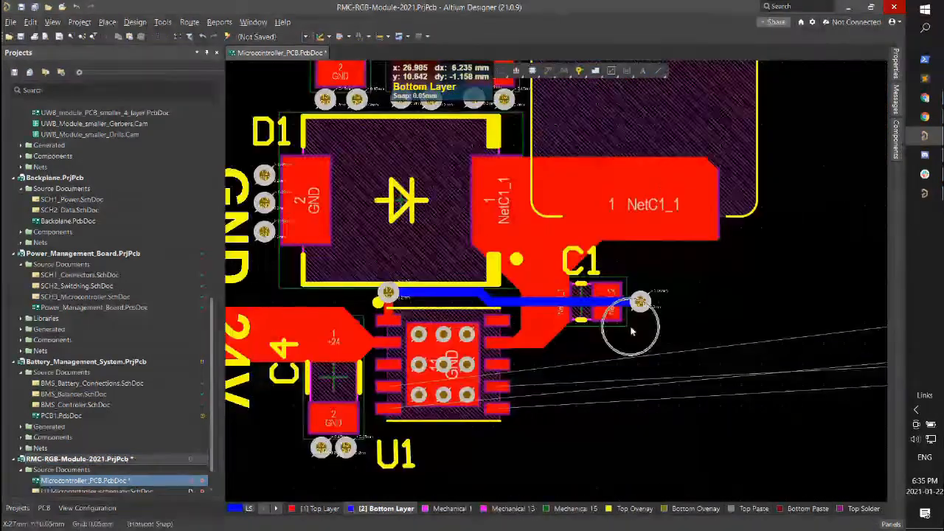
Square off the chamfered corner of the NetC1_1 region on the top layer at L1 pin 1.
{"action": "scroll", "coordinate": [684, 221], "scroll_direction": "up", "scroll_amount": 2, "text": "ctrl"}
{"action": "left_click", "coordinate": [682, 223]}
{"action": "scroll", "coordinate": [470, 320], "scroll_direction": "up", "scroll_amount": 1}
{"action": "key", "text": "KP_Multiply"}
{"action": "left_click", "coordinate": [496, 391]}
{"action": "left_click", "coordinate": [741, 205]}
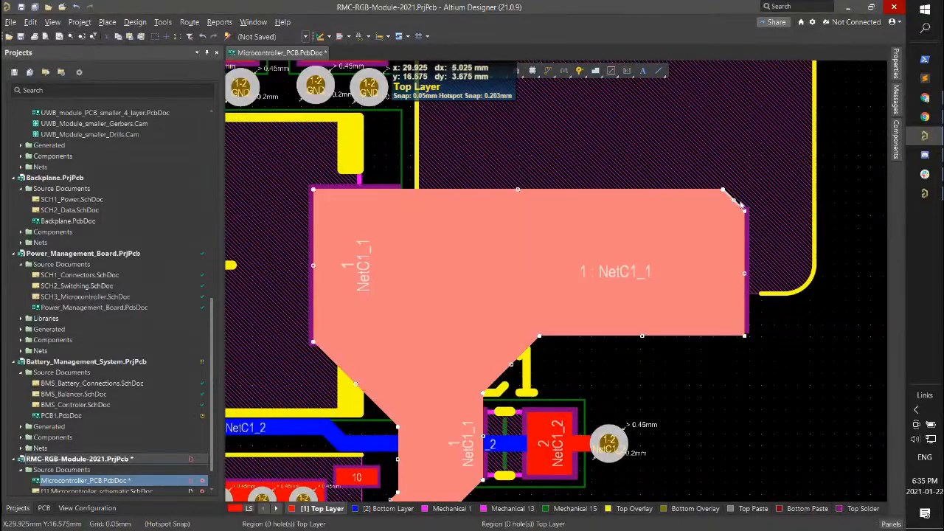
{"action": "left_click", "coordinate": [838, 197]}
Draw a solid top-layer region connecting the +12 pads of L1, C14, C5 and C15.
{"action": "scroll", "coordinate": [839, 202], "scroll_direction": "down", "scroll_amount": 3, "text": "ctrl"}
{"action": "right_click_drag", "start_coordinate": [645, 78], "coordinate": [634, 244]}
{"action": "scroll", "coordinate": [634, 245], "scroll_direction": "up", "scroll_amount": 2, "text": "ctrl"}
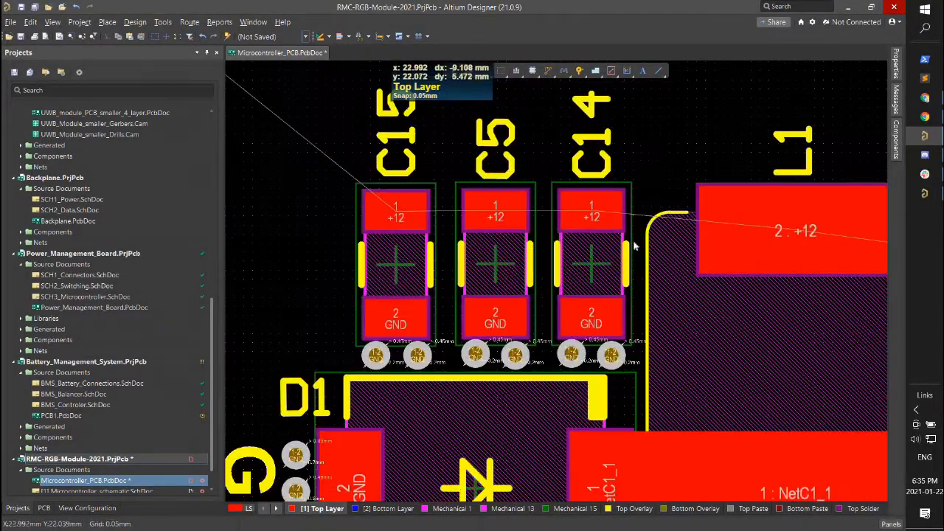
{"action": "right_click_drag", "start_coordinate": [748, 261], "coordinate": [649, 258]}
{"action": "left_click", "coordinate": [812, 233]}
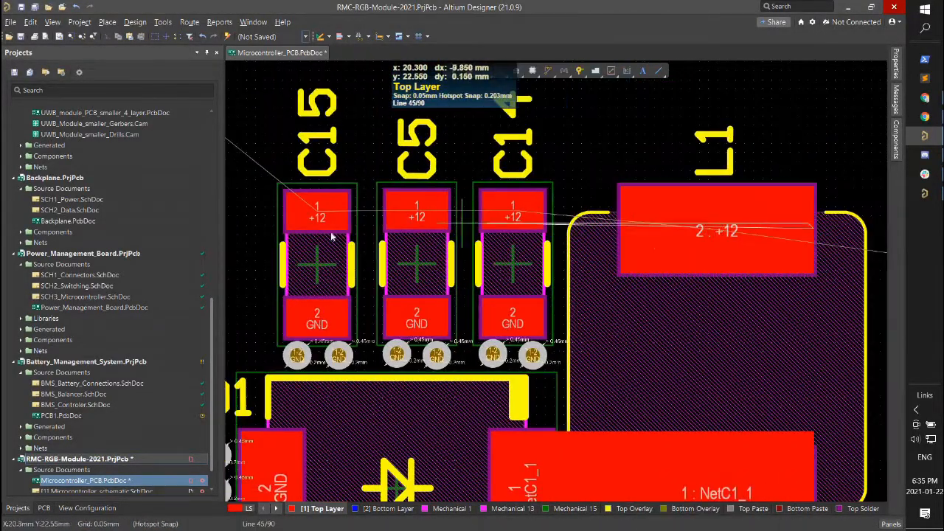
{"action": "left_click", "coordinate": [285, 165]}
{"action": "left_click", "coordinate": [828, 157]}
{"action": "right_click", "coordinate": [828, 156]}
{"action": "right_click", "coordinate": [811, 133]}
{"action": "scroll", "coordinate": [742, 177], "scroll_direction": "down", "scroll_amount": 4, "text": "ctrl"}
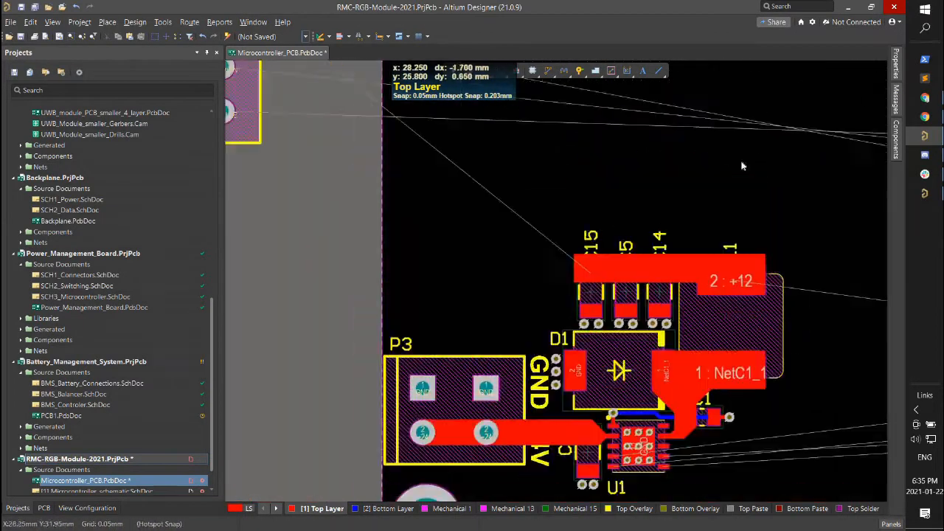
Modify the +12 region's border to cover the whole of L1 pin 2, with an angled transition from C14.
{"action": "scroll", "coordinate": [749, 251], "scroll_direction": "up", "scroll_amount": 4, "text": "ctrl"}
{"action": "right_click", "coordinate": [561, 217]}
{"action": "mouse_move", "coordinate": [620, 329]}
{"action": "left_click", "coordinate": [797, 523]}
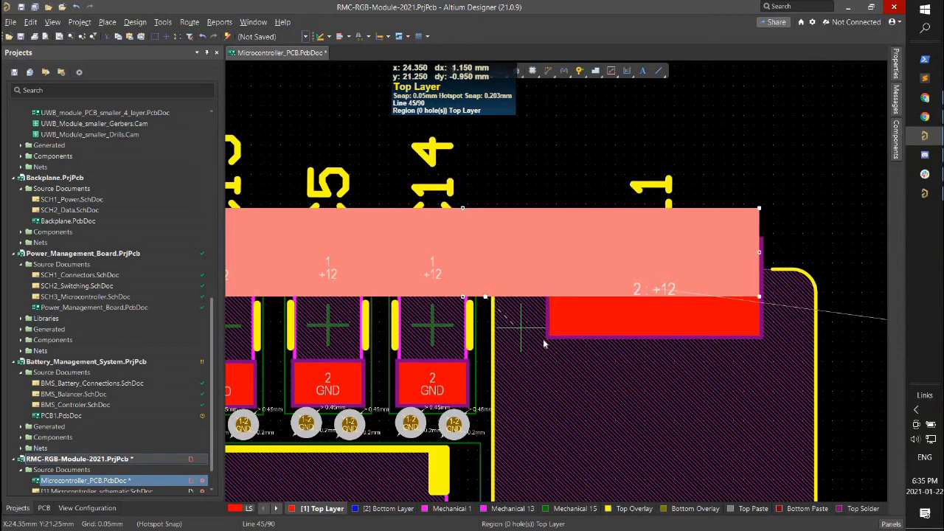
{"action": "left_click", "coordinate": [760, 340]}
{"action": "scroll", "coordinate": [515, 326], "scroll_direction": "up", "scroll_amount": 3, "text": "ctrl"}
{"action": "scroll", "coordinate": [664, 272], "scroll_direction": "down", "scroll_amount": 8, "text": "ctrl"}
{"action": "left_click", "coordinate": [547, 220]}
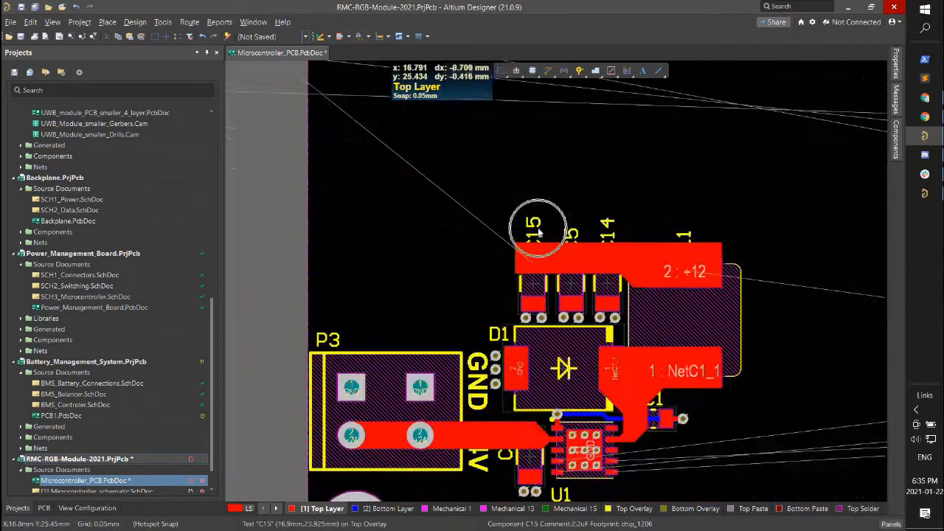
Move connector J1 to the board edge above P3 and reverse its net order to put +12 on pin 4.
{"action": "scroll", "coordinate": [537, 325], "scroll_direction": "down", "scroll_amount": 4, "text": "ctrl"}
{"action": "left_click_drag", "start_coordinate": [339, 228], "coordinate": [485, 264]}
{"action": "scroll", "coordinate": [478, 234], "scroll_direction": "up", "scroll_amount": 4, "text": "ctrl"}
{"action": "left_click", "coordinate": [629, 211]}
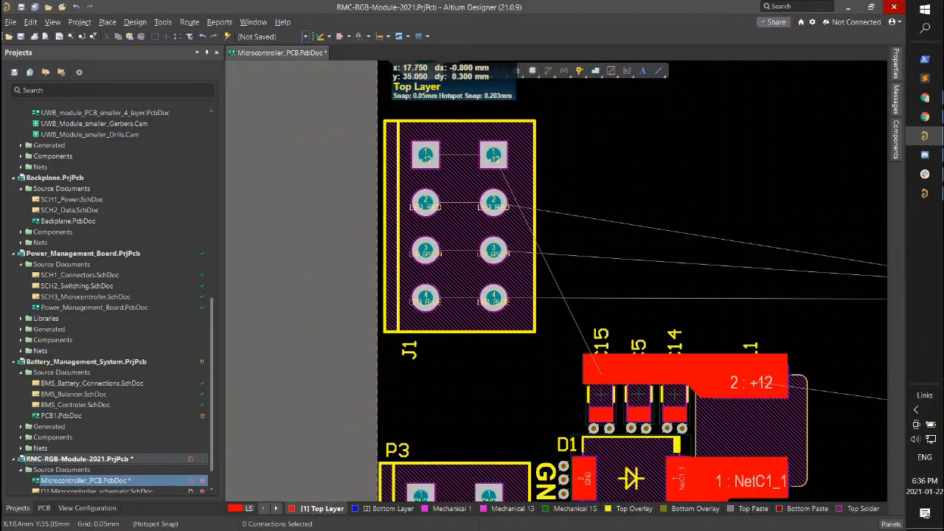
{"action": "left_click", "coordinate": [460, 226]}
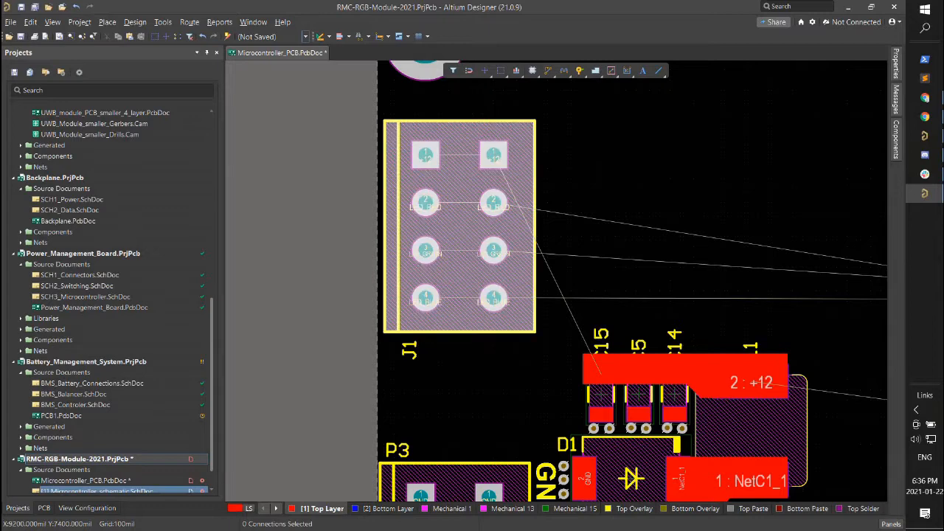
{"action": "left_click", "coordinate": [556, 202]}
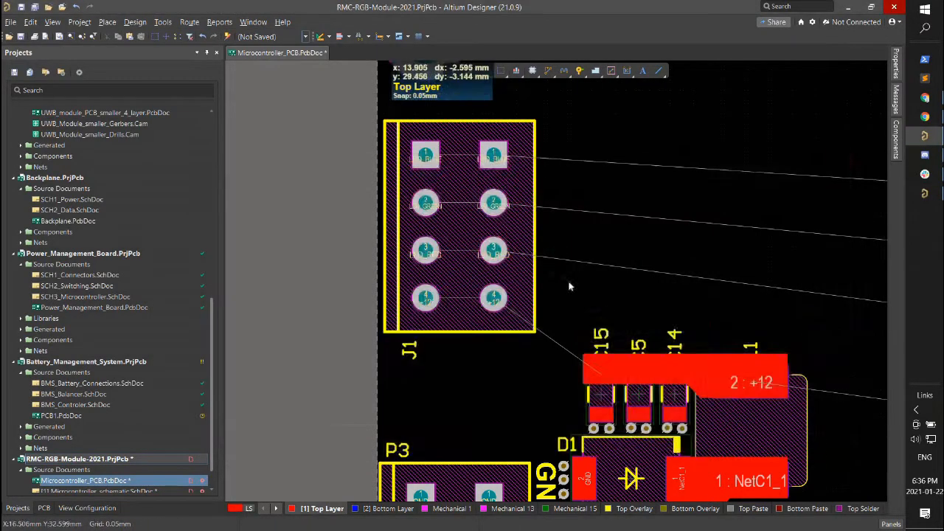
Shift J1 into line with P3 at the board edge and place its designator horizontally above the connector.
{"action": "left_click_drag", "start_coordinate": [489, 302], "coordinate": [497, 320]}
{"action": "left_click_drag", "start_coordinate": [424, 365], "coordinate": [405, 133]}
{"action": "key", "text": "space"}
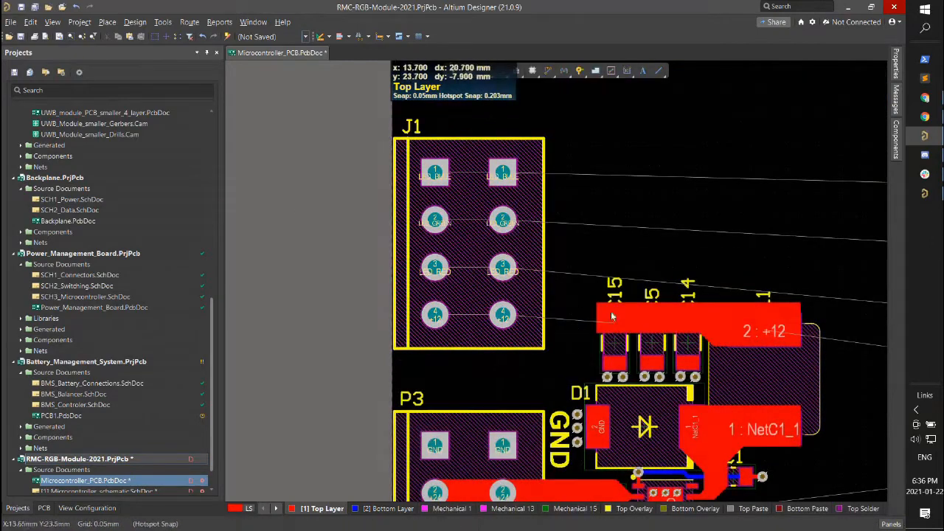
Extend the +12 region from C15 across both +12 pads of J1.
{"action": "scroll", "coordinate": [551, 330], "scroll_direction": "up", "scroll_amount": 3, "text": "ctrl"}
{"action": "left_click", "coordinate": [622, 295]}
{"action": "left_click_drag", "start_coordinate": [304, 307], "coordinate": [305, 307]}
{"action": "left_click", "coordinate": [354, 261]}
{"action": "scroll", "coordinate": [436, 274], "scroll_direction": "down", "scroll_amount": 1, "text": "ctrl"}
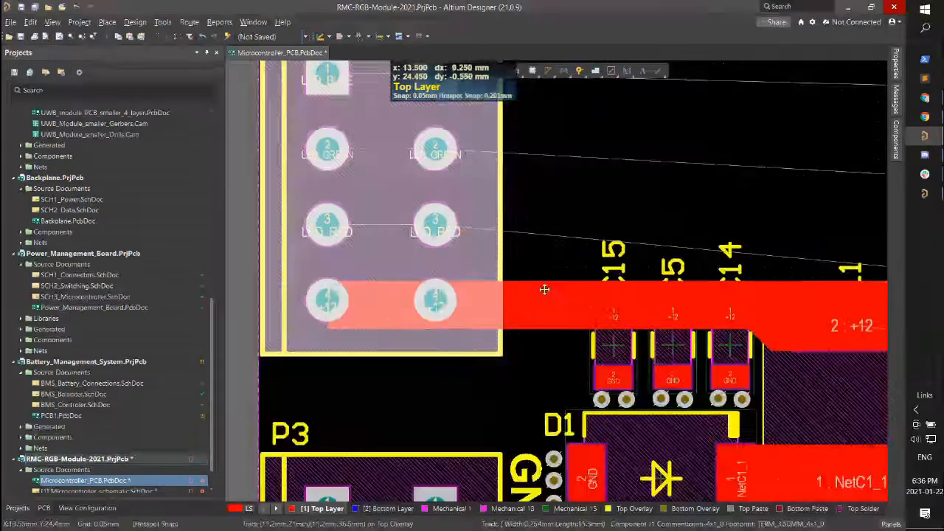
Fine-tune the +12 region's height and modify its border to narrow the copper at J1's pin 4 pads.
{"action": "right_click_drag", "start_coordinate": [586, 292], "coordinate": [507, 291]}
{"action": "left_click", "coordinate": [508, 291]}
{"action": "left_click_drag", "start_coordinate": [509, 281], "coordinate": [509, 277]}
{"action": "right_click", "coordinate": [479, 323]}
{"action": "mouse_move", "coordinate": [549, 143]}
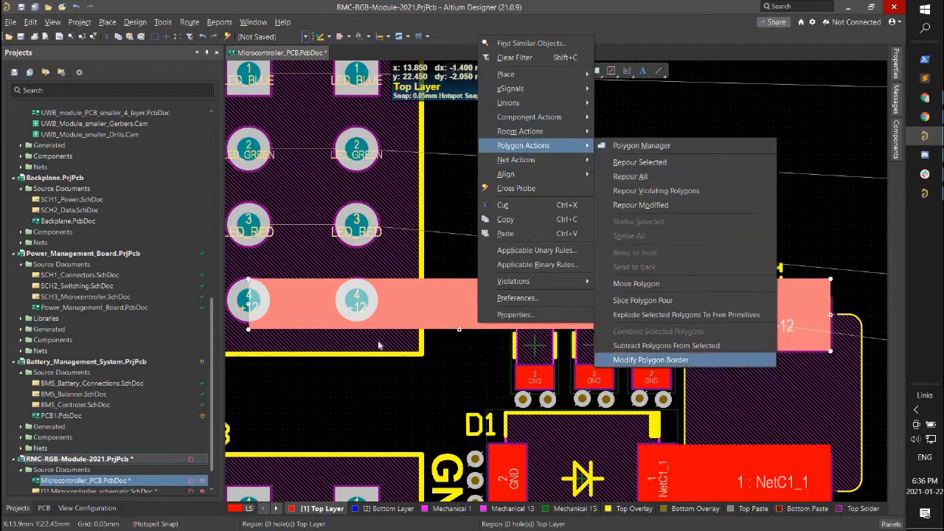
{"action": "left_click", "coordinate": [649, 359]}
{"action": "left_click", "coordinate": [454, 365]}
{"action": "scroll", "coordinate": [473, 225], "scroll_direction": "down", "scroll_amount": 3, "text": "ctrl"}
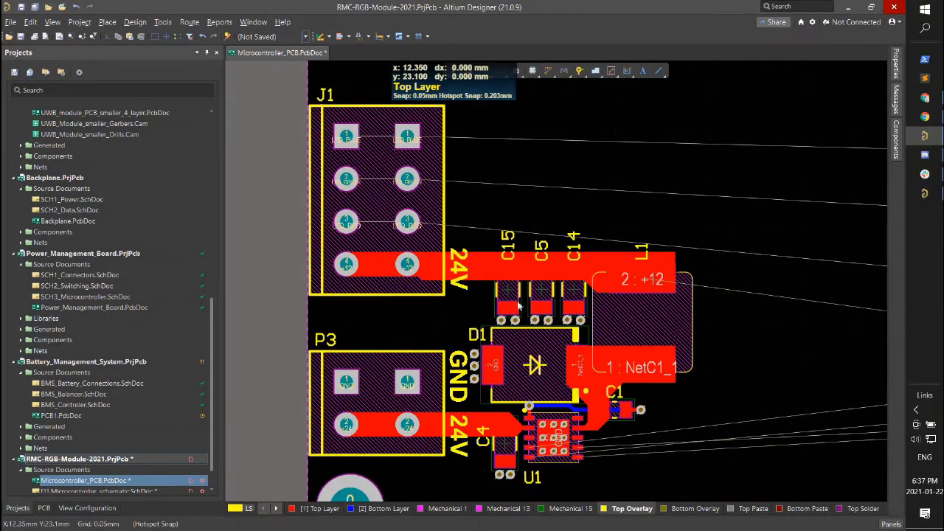
Change the 24V label beside J1's pin 4 to 12V and paste 24V label copies for the other pins.
{"action": "scroll", "coordinate": [477, 303], "scroll_direction": "up", "scroll_amount": 2, "text": "ctrl"}
{"action": "double_click", "coordinate": [458, 269]}
{"action": "left_click", "coordinate": [450, 254]}
{"action": "key", "text": "ctrl+v"}
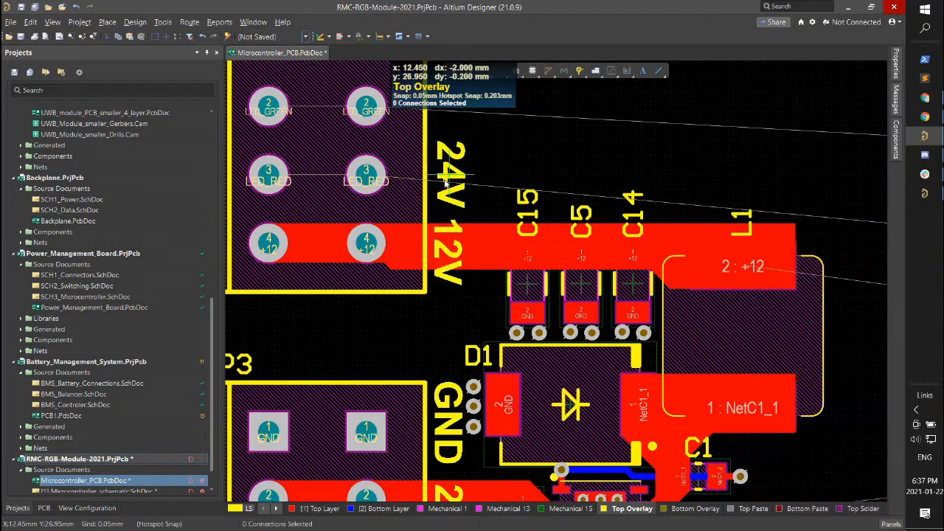
{"action": "left_click", "coordinate": [449, 179]}
Set the copied labels beside J1's pins 1, 2 and 3 to BLU, GRN and RED.
{"action": "scroll", "coordinate": [452, 225], "scroll_direction": "up", "scroll_amount": 2}
{"action": "double_click", "coordinate": [452, 143]}
{"action": "type", "text": "BLU"}
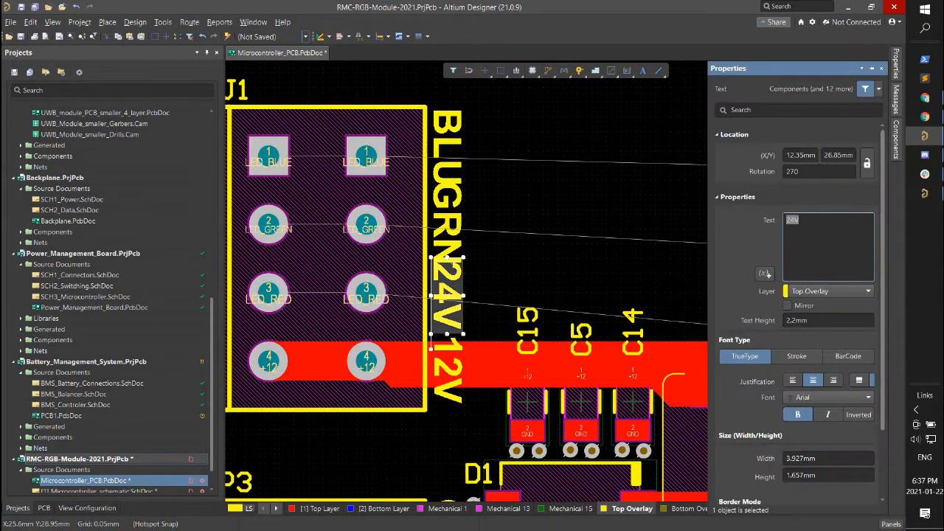
{"action": "left_click", "coordinate": [529, 206]}
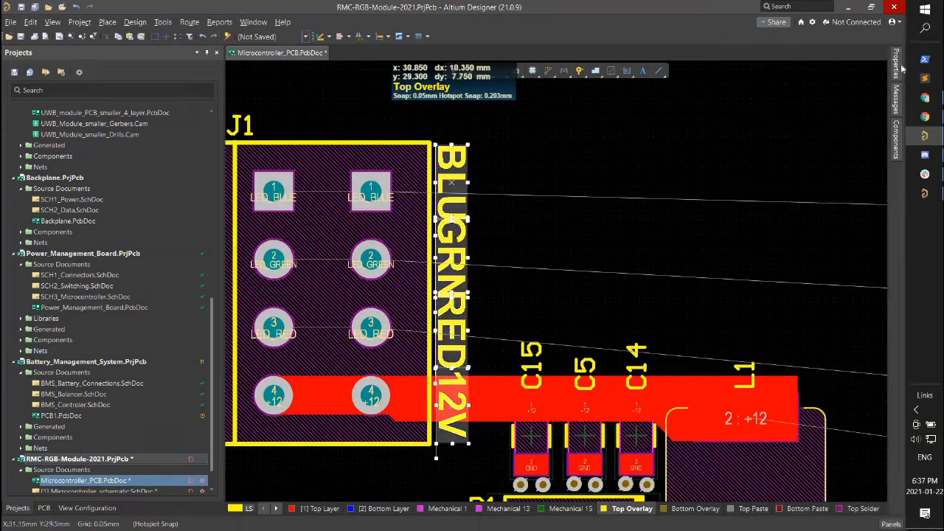
Try the Stroke font with 1.5 mm text height and 0.2 mm stroke width on J1's four pin labels.
{"action": "left_click", "coordinate": [897, 67]}
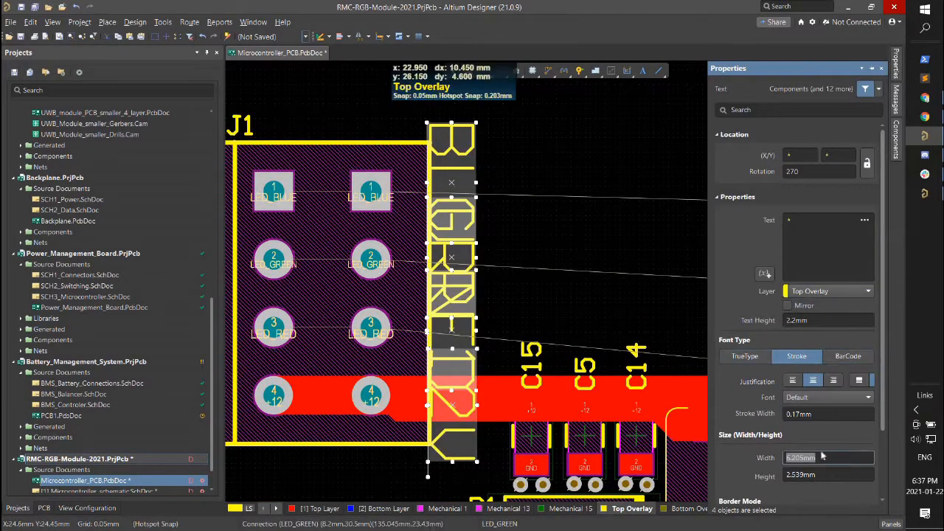
{"action": "left_click", "coordinate": [501, 179]}
{"action": "scroll", "coordinate": [472, 295], "scroll_direction": "up", "scroll_amount": 1, "text": "ctrl"}
{"action": "scroll", "coordinate": [470, 287], "scroll_direction": "down", "scroll_amount": 3, "text": "ctrl"}
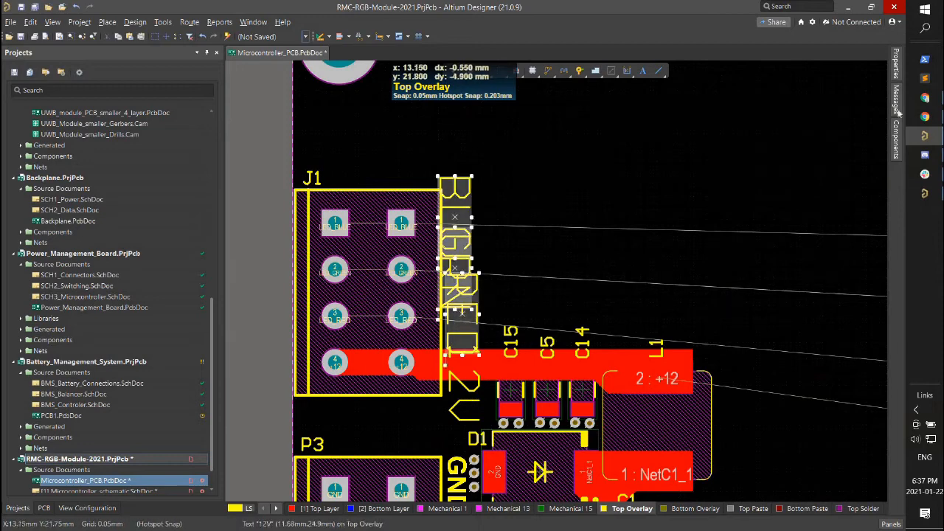
{"action": "left_click", "coordinate": [897, 66]}
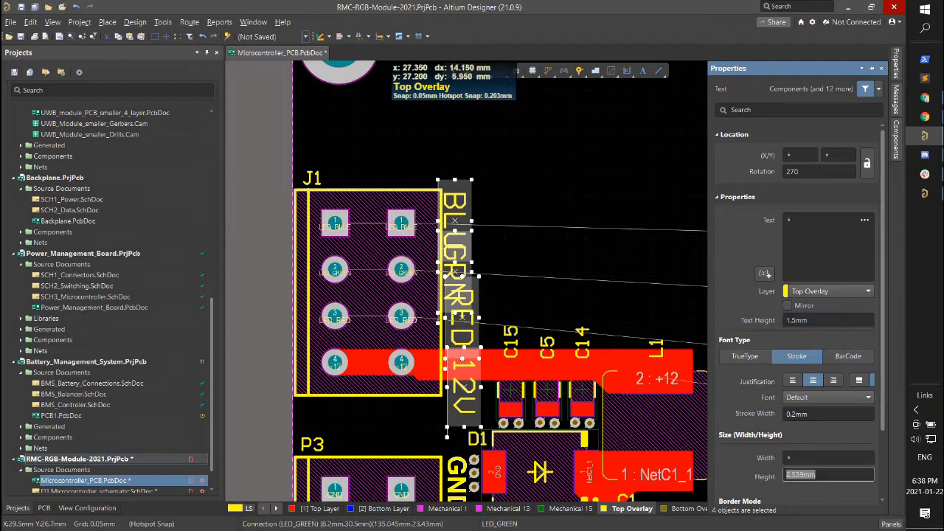
{"action": "left_click", "coordinate": [564, 234]}
Try to resize the BLU label and its text box, and undo the font and size changes.
{"action": "scroll", "coordinate": [461, 247], "scroll_direction": "up", "scroll_amount": 3, "text": "ctrl"}
{"action": "double_click", "coordinate": [457, 191]}
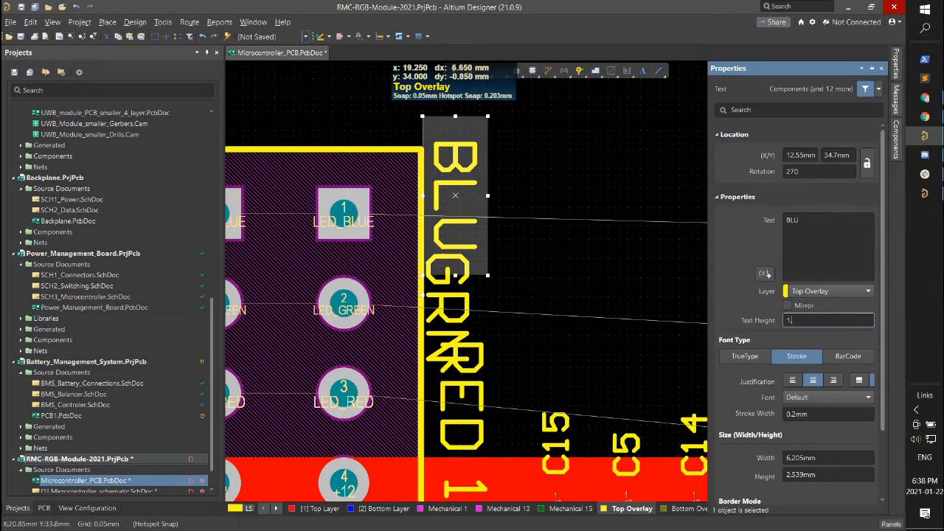
{"action": "left_click_drag", "start_coordinate": [456, 115], "coordinate": [456, 173]}
{"action": "left_click_drag", "start_coordinate": [423, 224], "coordinate": [444, 224]}
{"action": "left_click_drag", "start_coordinate": [469, 220], "coordinate": [503, 200]}
{"action": "left_click", "coordinate": [568, 207]}
{"action": "scroll", "coordinate": [541, 205], "scroll_direction": "down", "scroll_amount": 3, "text": "ctrl"}
{"action": "key", "text": "ctrl+z"}
{"action": "key", "text": "ctrl+z"}
{"action": "key", "text": "ctrl+z"}
Turn the BLU, GRN, RED and 12V labels horizontal and place each one beside its J1 pin.
{"action": "scroll", "coordinate": [539, 211], "scroll_direction": "up", "scroll_amount": 3, "text": "ctrl"}
{"action": "key", "text": "space"}
{"action": "key", "text": "space"}
{"action": "left_click_drag", "start_coordinate": [476, 267], "coordinate": [506, 251]}
{"action": "scroll", "coordinate": [500, 277], "scroll_direction": "down", "scroll_amount": 2}
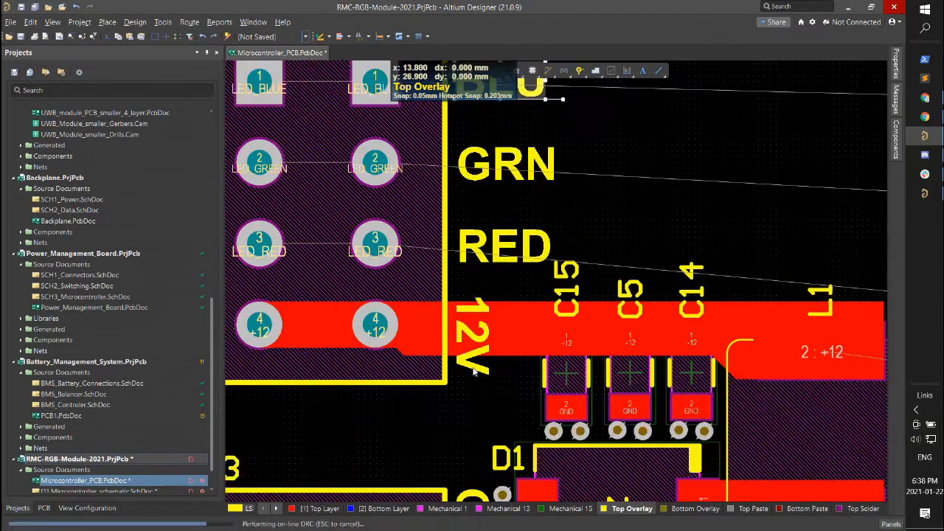
{"action": "left_click_drag", "start_coordinate": [472, 332], "coordinate": [487, 322]}
{"action": "key", "text": "space"}
{"action": "scroll", "coordinate": [487, 322], "scroll_direction": "down", "scroll_amount": 3, "text": "ctrl"}
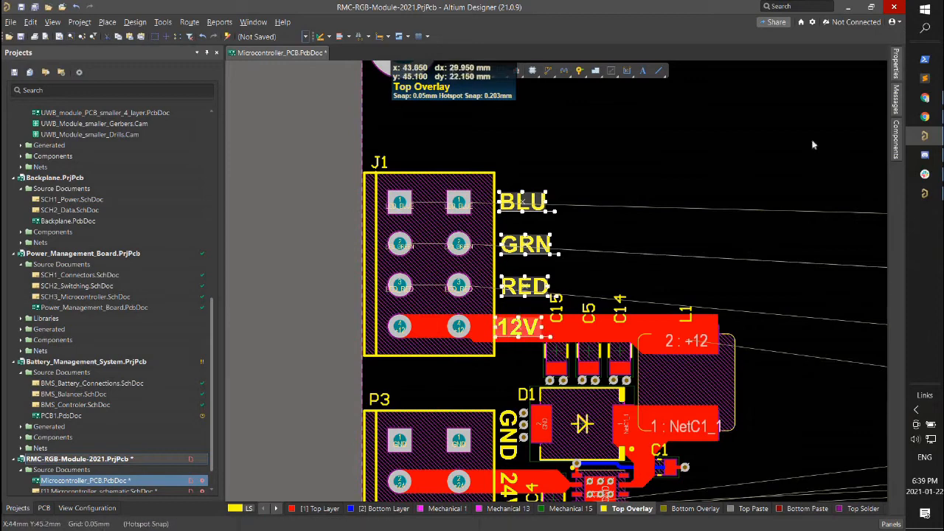
Rotate all four J1 pin labels together so they slope diagonally downward away from the connector.
{"action": "key", "text": "F11"}
{"action": "left_click", "coordinate": [821, 171]}
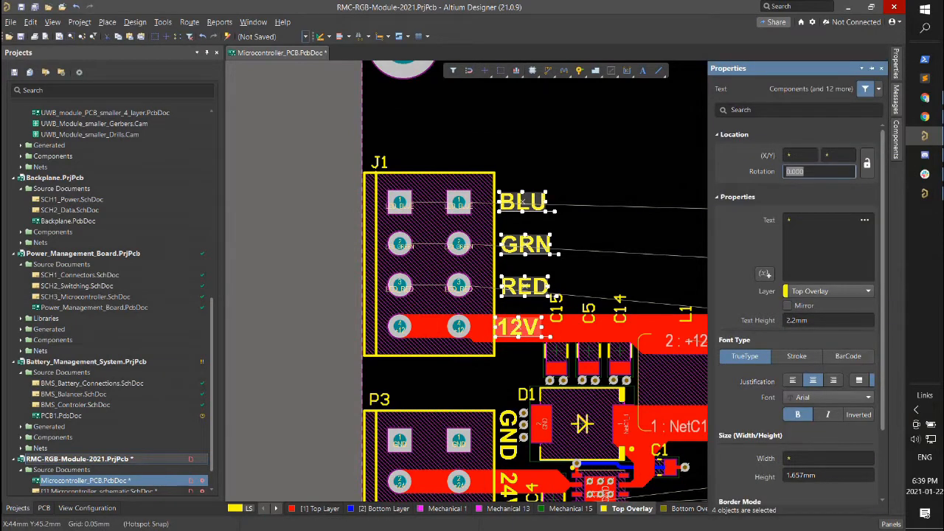
{"action": "key", "text": "Return"}
{"action": "scroll", "coordinate": [498, 372], "scroll_direction": "up", "scroll_amount": 2, "text": "ctrl"}
{"action": "key", "text": "F11"}
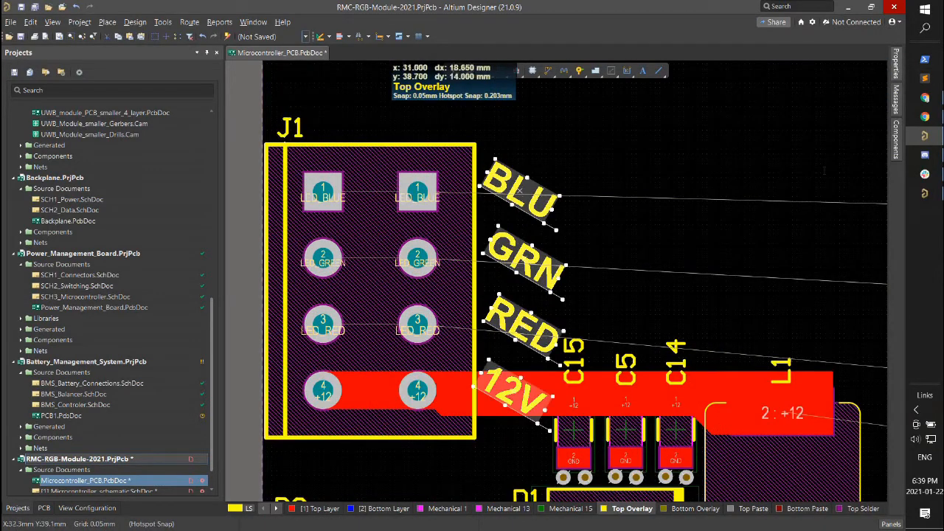
{"action": "key", "text": "F11"}
{"action": "left_click", "coordinate": [821, 171]}
{"action": "type", "text": "3"}
{"action": "key", "text": "F11"}
{"action": "scroll", "coordinate": [514, 312], "scroll_direction": "down", "scroll_amount": 1, "text": "ctrl"}
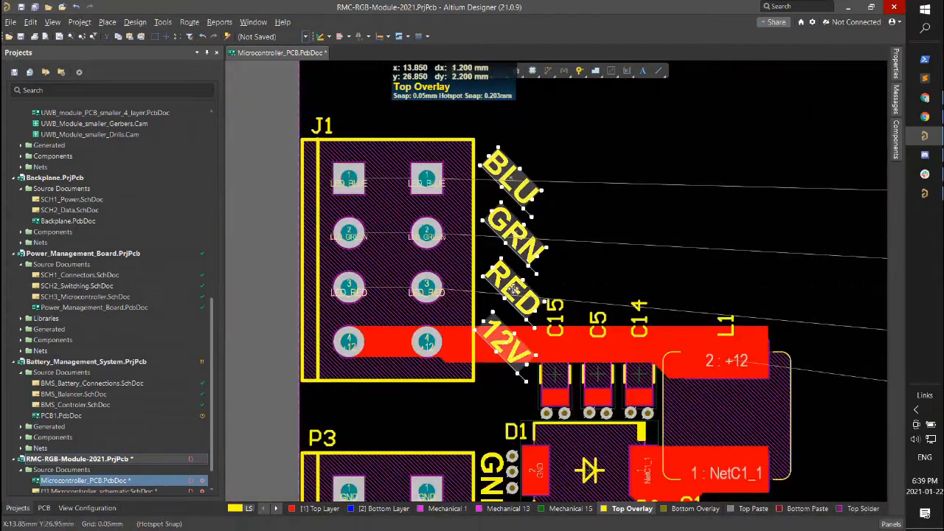
{"action": "scroll", "coordinate": [575, 219], "scroll_direction": "down", "scroll_amount": 3, "text": "ctrl"}
{"action": "left_click", "coordinate": [568, 226]}
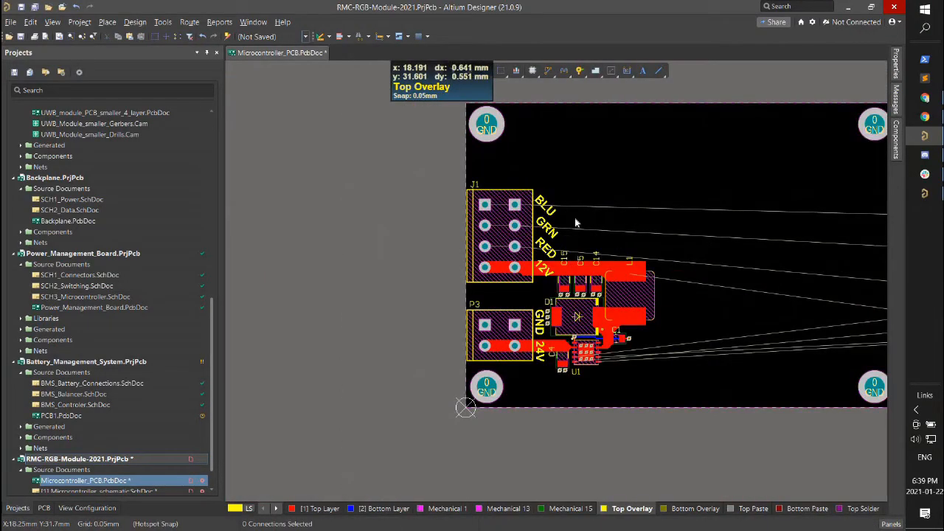
Move Q6 onto the board near J1, rotate it 180° and place its designator above it.
{"action": "scroll", "coordinate": [772, 249], "scroll_direction": "down", "scroll_amount": 2, "text": "ctrl"}
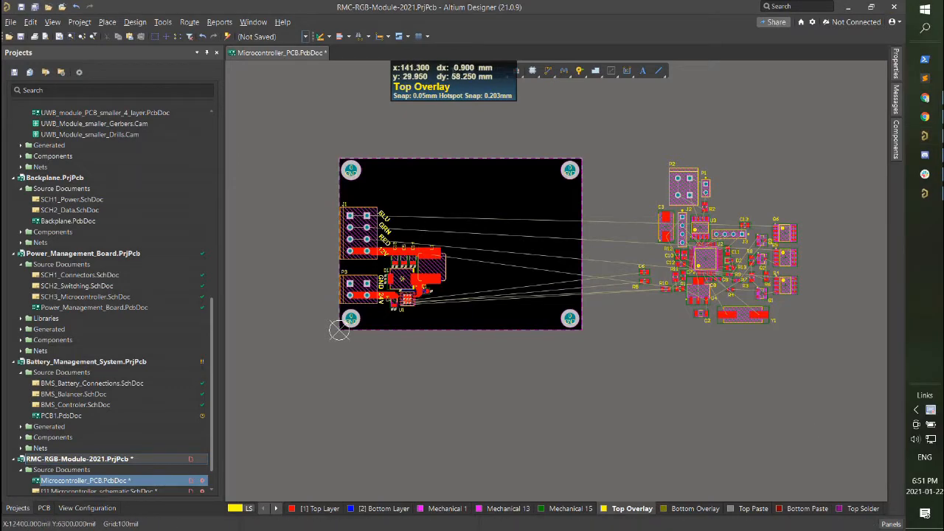
{"action": "scroll", "coordinate": [767, 237], "scroll_direction": "up", "scroll_amount": 5, "text": "ctrl"}
{"action": "left_click_drag", "start_coordinate": [763, 214], "coordinate": [564, 163]}
{"action": "key", "text": "space"}
{"action": "key", "text": "space"}
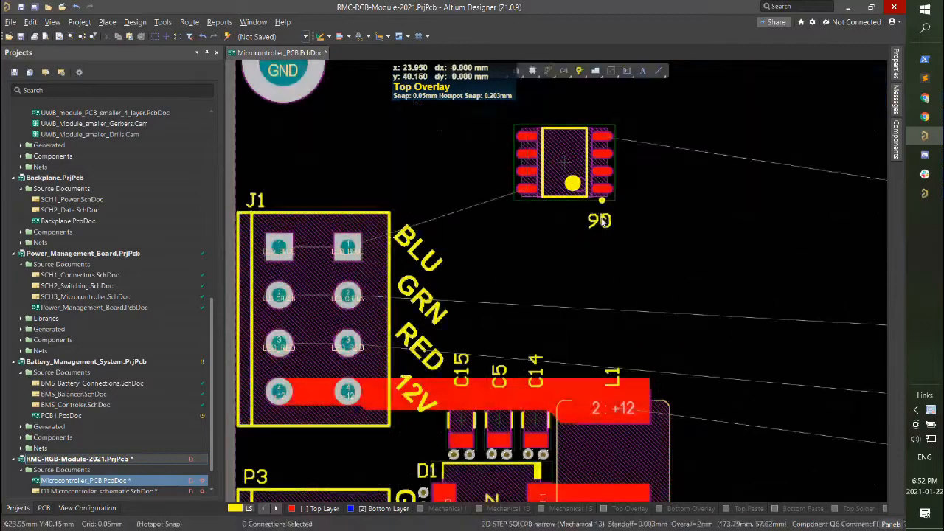
{"action": "left_click_drag", "start_coordinate": [600, 221], "coordinate": [570, 119]}
Move Q5 and Q4 onto the board, rotating Q4 180° and placing it just above C5 and C14.
{"action": "scroll", "coordinate": [575, 140], "scroll_direction": "down", "scroll_amount": 4, "text": "ctrl"}
{"action": "scroll", "coordinate": [592, 200], "scroll_direction": "right", "scroll_amount": 4, "text": "shift"}
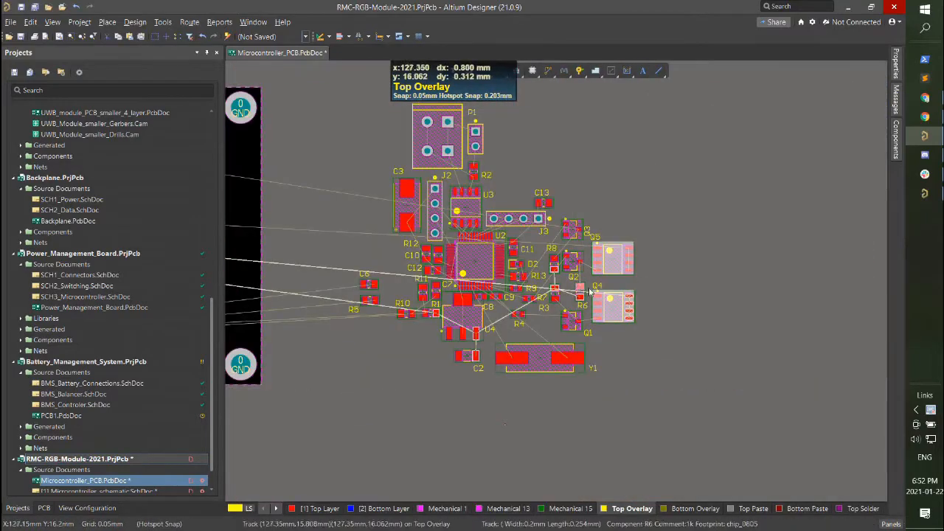
{"action": "left_click_drag", "start_coordinate": [610, 305], "coordinate": [479, 223]}
{"action": "scroll", "coordinate": [449, 224], "scroll_direction": "up", "scroll_amount": 4, "text": "ctrl"}
{"action": "scroll", "coordinate": [443, 214], "scroll_direction": "up", "scroll_amount": 2, "text": "ctrl"}
{"action": "left_click", "coordinate": [438, 221]}
{"action": "key", "text": "space"}
{"action": "key", "text": "space"}
{"action": "left_click_drag", "start_coordinate": [716, 294], "coordinate": [500, 264]}
{"action": "scroll", "coordinate": [430, 255], "scroll_direction": "up", "scroll_amount": 2, "text": "ctrl"}
Turn Q4's designator horizontal and place it next to the transistor's pin 1.
{"action": "left_click_drag", "start_coordinate": [576, 348], "coordinate": [516, 163]}
{"action": "key", "text": "space"}
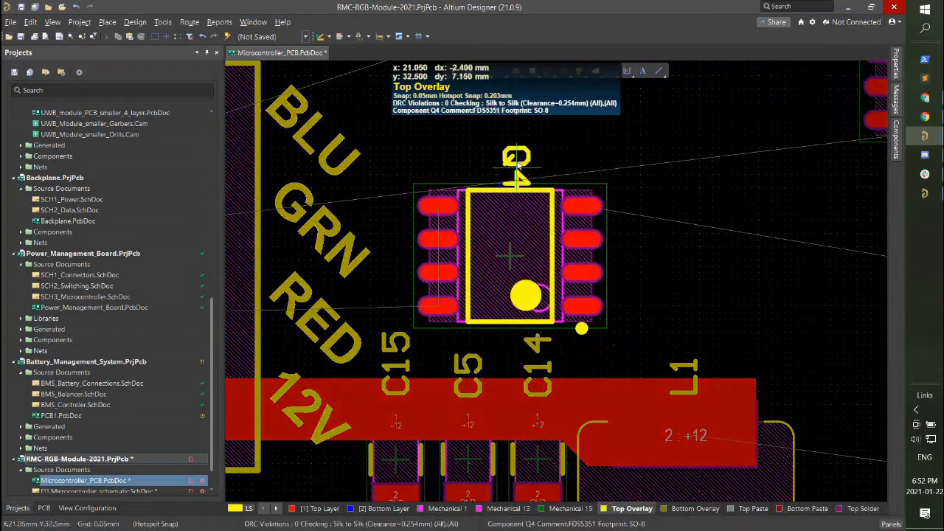
{"action": "key", "text": "space"}
{"action": "scroll", "coordinate": [612, 312], "scroll_direction": "up", "scroll_amount": 4, "text": "ctrl"}
{"action": "scroll", "coordinate": [579, 273], "scroll_direction": "down", "scroll_amount": 2, "text": "ctrl"}
{"action": "left_click_drag", "start_coordinate": [624, 289], "coordinate": [567, 345]}
{"action": "scroll", "coordinate": [509, 287], "scroll_direction": "down", "scroll_amount": 4, "text": "ctrl"}
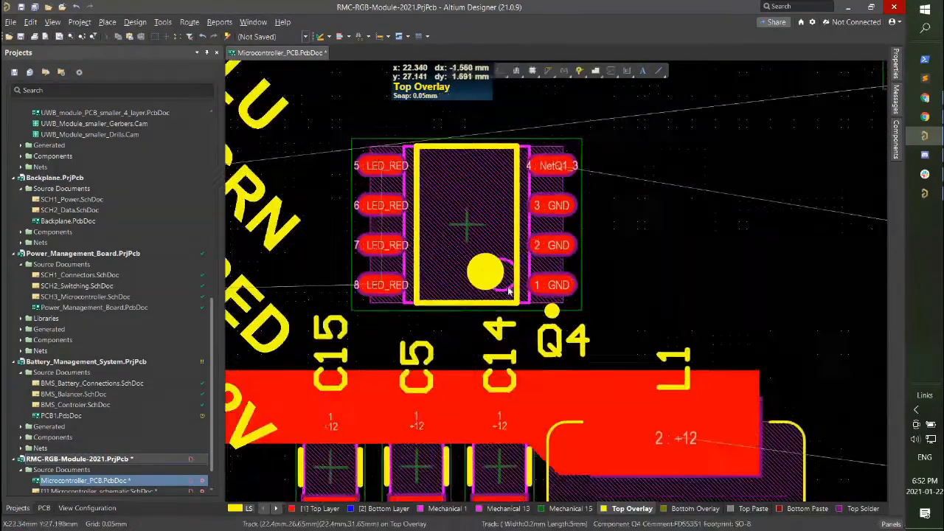
Line Q6 up directly above Q4 and place both designators beside pin 8 on the J1 side.
{"action": "scroll", "coordinate": [512, 284], "scroll_direction": "up", "scroll_amount": 3}
{"action": "left_click_drag", "start_coordinate": [552, 264], "coordinate": [582, 381]}
{"action": "scroll", "coordinate": [564, 358], "scroll_direction": "up", "scroll_amount": 3, "text": "ctrl"}
{"action": "scroll", "coordinate": [546, 325], "scroll_direction": "down", "scroll_amount": 2}
{"action": "left_click_drag", "start_coordinate": [502, 211], "coordinate": [434, 283]}
{"action": "left_click_drag", "start_coordinate": [503, 387], "coordinate": [304, 336]}
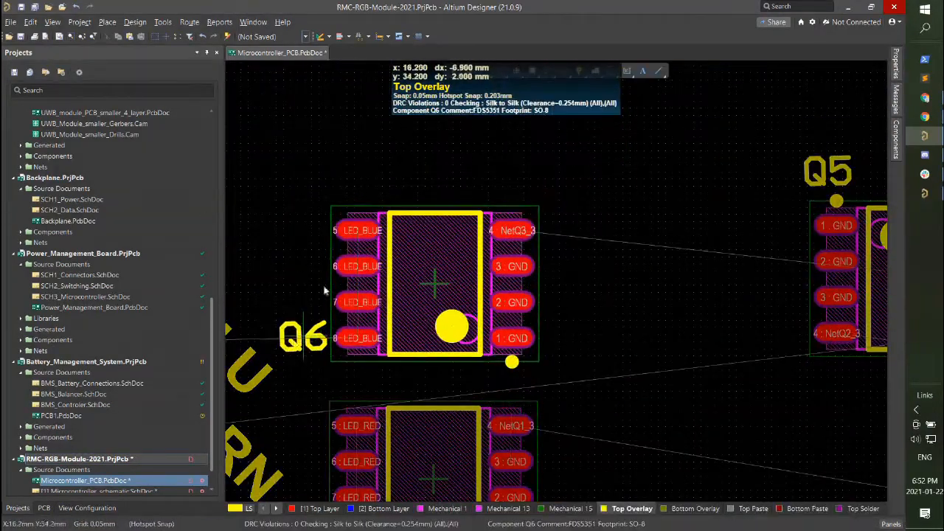
{"action": "scroll", "coordinate": [331, 317], "scroll_direction": "down", "scroll_amount": 3}
{"action": "left_click_drag", "start_coordinate": [519, 350], "coordinate": [302, 297]}
{"action": "left_click_drag", "start_coordinate": [443, 247], "coordinate": [453, 247]}
{"action": "scroll", "coordinate": [445, 221], "scroll_direction": "up", "scroll_amount": 3}
{"action": "left_click_drag", "start_coordinate": [441, 176], "coordinate": [443, 191]}
Move Q5 over to Q4 and Q6, rotate it 180° and place its designator upright on the J1 side.
{"action": "scroll", "coordinate": [472, 221], "scroll_direction": "down", "scroll_amount": 3, "text": "ctrl"}
{"action": "left_click_drag", "start_coordinate": [723, 269], "coordinate": [517, 165]}
{"action": "key", "text": "space"}
{"action": "key", "text": "space"}
{"action": "scroll", "coordinate": [576, 217], "scroll_direction": "up", "scroll_amount": 3, "text": "ctrl"}
{"action": "left_click_drag", "start_coordinate": [572, 216], "coordinate": [392, 177]}
{"action": "key", "text": "space"}
{"action": "key", "text": "space"}
Stack Q6, Q5 and Q4 closely in one vertical column beside J1, with Q6 uppermost.
{"action": "right_click_drag", "start_coordinate": [467, 200], "coordinate": [526, 369]}
{"action": "scroll", "coordinate": [526, 354], "scroll_direction": "up", "scroll_amount": 2, "text": "ctrl"}
{"action": "left_click_drag", "start_coordinate": [533, 277], "coordinate": [545, 349]}
{"action": "scroll", "coordinate": [544, 311], "scroll_direction": "down", "scroll_amount": 3, "text": "ctrl"}
{"action": "scroll", "coordinate": [539, 277], "scroll_direction": "down", "scroll_amount": 5}
{"action": "left_click_drag", "start_coordinate": [542, 239], "coordinate": [384, 137]}
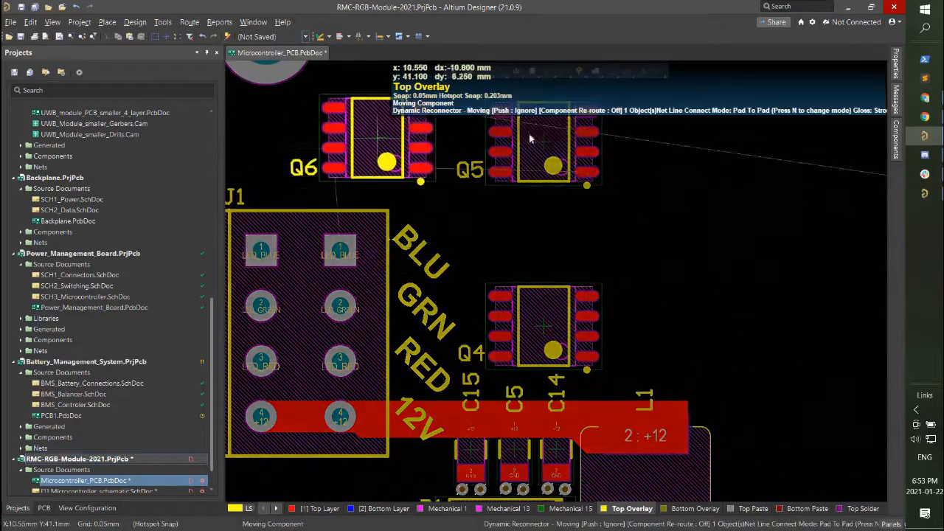
{"action": "left_click_drag", "start_coordinate": [528, 134], "coordinate": [547, 232]}
{"action": "scroll", "coordinate": [544, 238], "scroll_direction": "up", "scroll_amount": 3, "text": "ctrl"}
{"action": "scroll", "coordinate": [542, 132], "scroll_direction": "down", "scroll_amount": 2, "text": "ctrl"}
{"action": "left_click_drag", "start_coordinate": [336, 78], "coordinate": [547, 92]}
{"action": "scroll", "coordinate": [546, 90], "scroll_direction": "up", "scroll_amount": 4, "text": "ctrl"}
{"action": "scroll", "coordinate": [583, 117], "scroll_direction": "down", "scroll_amount": 6, "text": "ctrl"}
{"action": "scroll", "coordinate": [535, 219], "scroll_direction": "up", "scroll_amount": 4, "text": "ctrl"}
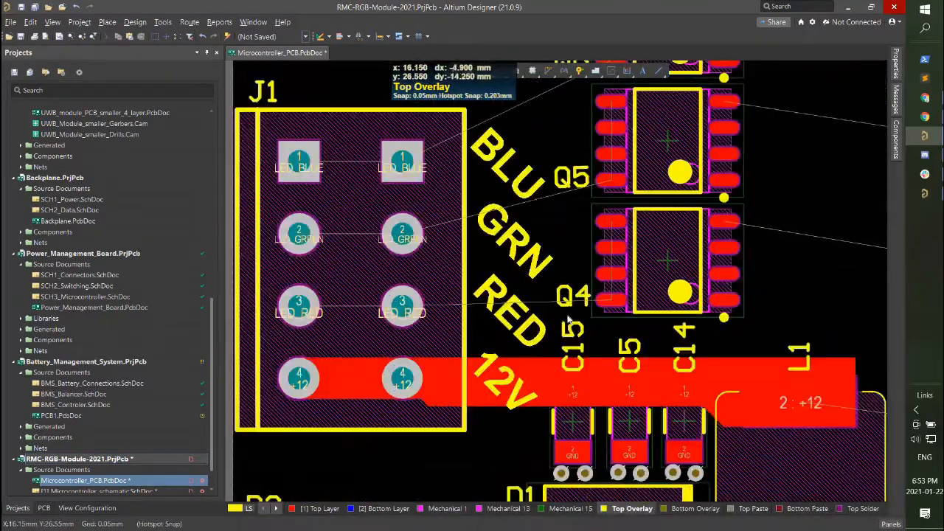
Line up the Q5 and Q4 designators on the J1 side, raising Q4's clear of C15.
{"action": "left_click_drag", "start_coordinate": [577, 174], "coordinate": [579, 175]}
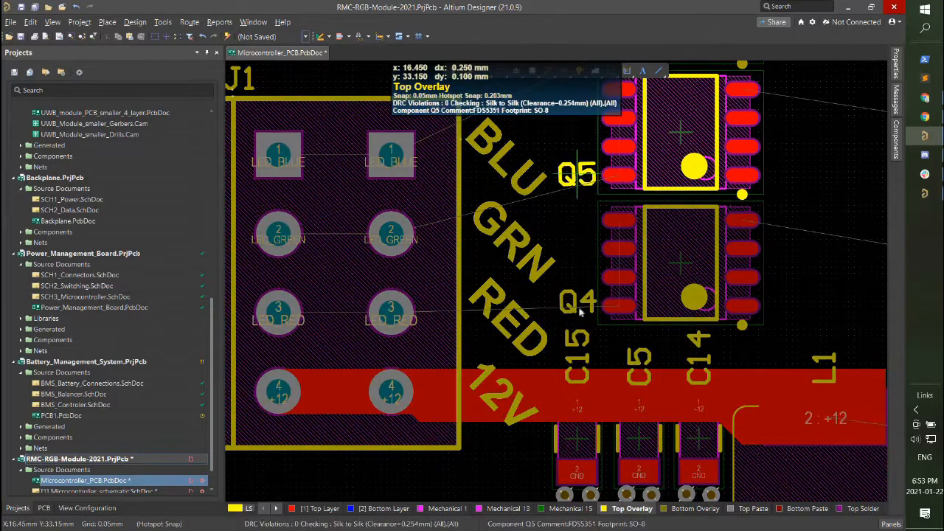
{"action": "left_click_drag", "start_coordinate": [578, 303], "coordinate": [581, 276]}
{"action": "scroll", "coordinate": [580, 302], "scroll_direction": "down", "scroll_amount": 4, "text": "ctrl"}
{"action": "scroll", "coordinate": [573, 155], "scroll_direction": "up", "scroll_amount": 5, "text": "ctrl"}
Place three GND vias beside Q6's pads 1 to 3 and align them in a vertical column.
{"action": "scroll", "coordinate": [575, 276], "scroll_direction": "down", "scroll_amount": 4, "text": "ctrl"}
{"action": "scroll", "coordinate": [542, 272], "scroll_direction": "up", "scroll_amount": 4, "text": "ctrl"}
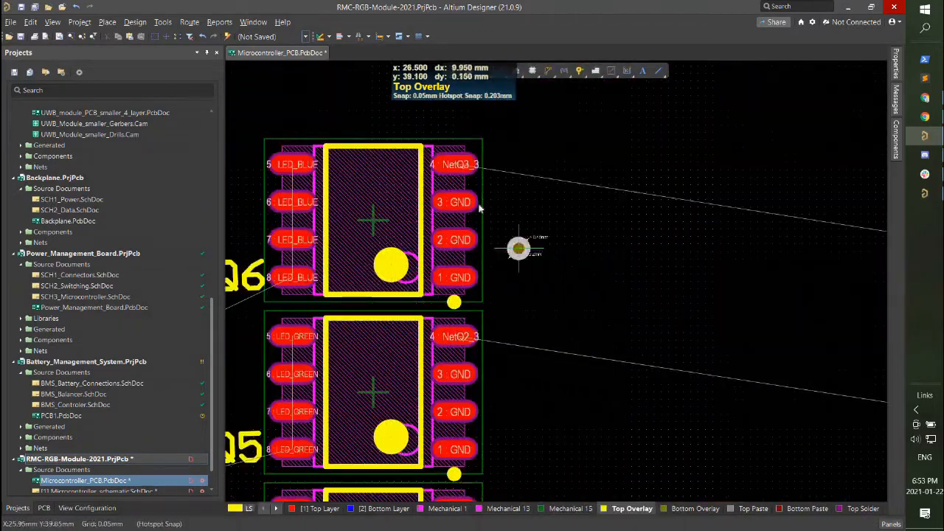
{"action": "right_click", "coordinate": [484, 275]}
{"action": "mouse_move", "coordinate": [520, 382]}
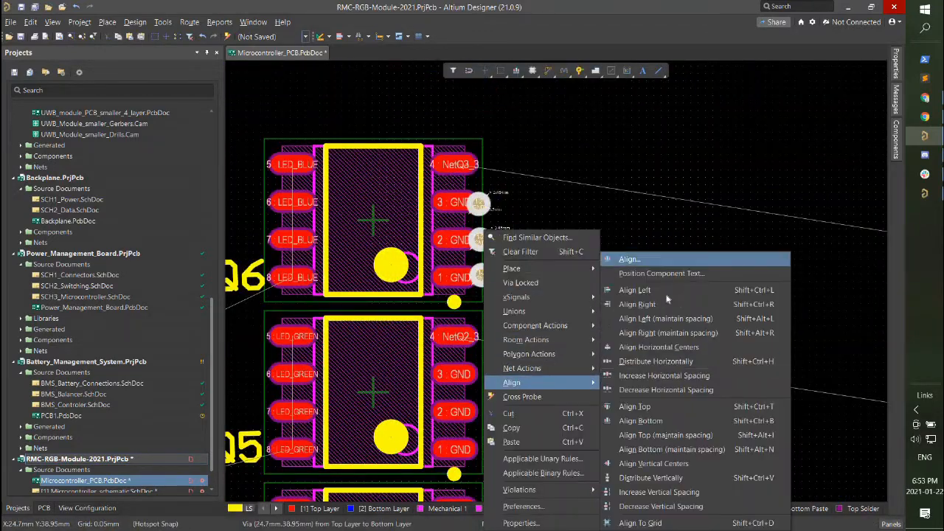
{"action": "left_click", "coordinate": [653, 303]}
{"action": "left_click", "coordinate": [566, 235]}
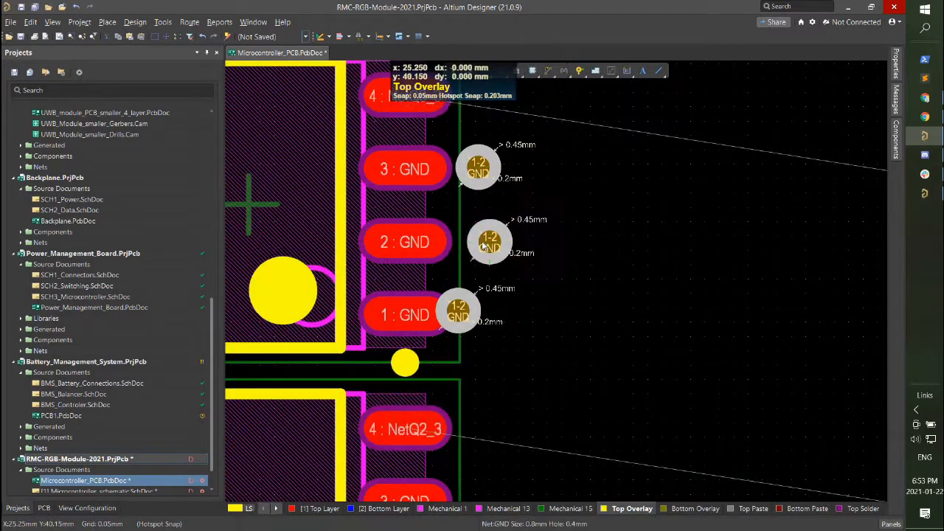
{"action": "left_click_drag", "start_coordinate": [483, 246], "coordinate": [478, 241]}
{"action": "left_click_drag", "start_coordinate": [458, 310], "coordinate": [478, 314]}
{"action": "scroll", "coordinate": [559, 304], "scroll_direction": "down", "scroll_amount": 4, "text": "ctrl"}
Copy Q6's three vias with pad 2 as reference and paste them beside the GND pads of Q5 and Q4.
{"action": "left_click_drag", "start_coordinate": [557, 184], "coordinate": [539, 319]}
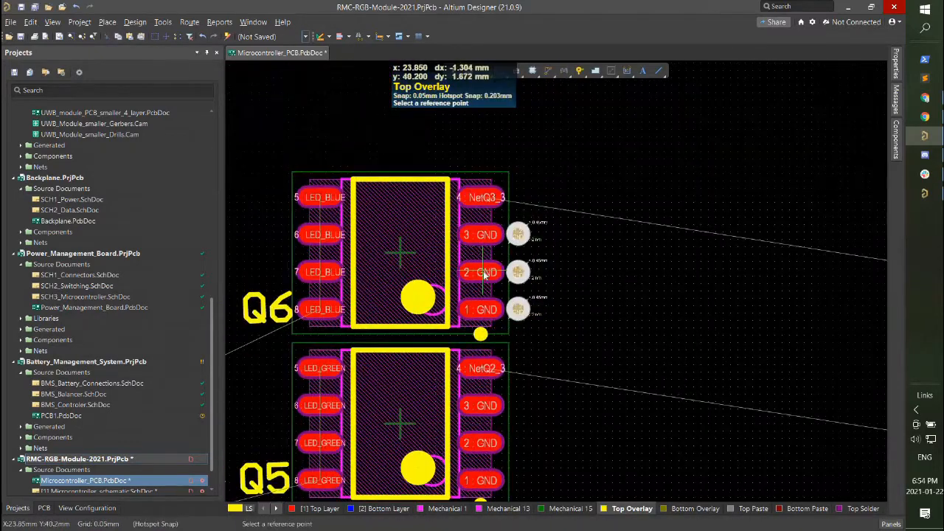
{"action": "scroll", "coordinate": [485, 274], "scroll_direction": "up", "scroll_amount": 1, "text": "ctrl"}
{"action": "left_click", "coordinate": [480, 272]}
{"action": "key", "text": "ctrl+v"}
{"action": "scroll", "coordinate": [479, 272], "scroll_direction": "down", "scroll_amount": 2}
{"action": "left_click", "coordinate": [479, 263]}
{"action": "key", "text": "ctrl+v"}
{"action": "scroll", "coordinate": [479, 263], "scroll_direction": "down", "scroll_amount": 2}
{"action": "left_click", "coordinate": [481, 255]}
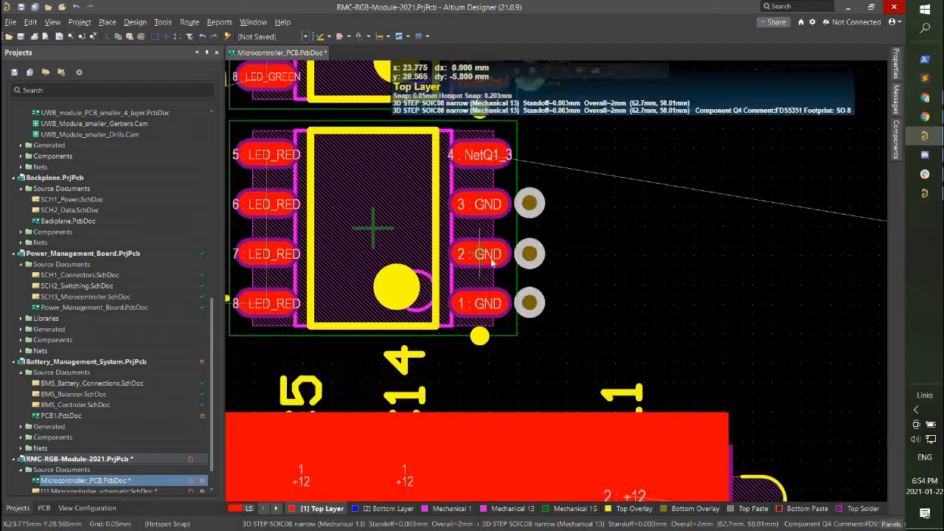
Add matching via columns on the inner side of the Q4, Q5 and Q6 GND pads and assign all vias to GND.
{"action": "scroll", "coordinate": [524, 263], "scroll_direction": "down", "scroll_amount": 3, "text": "ctrl"}
{"action": "left_click", "coordinate": [511, 160]}
{"action": "scroll", "coordinate": [490, 136], "scroll_direction": "down", "scroll_amount": 2, "text": "ctrl"}
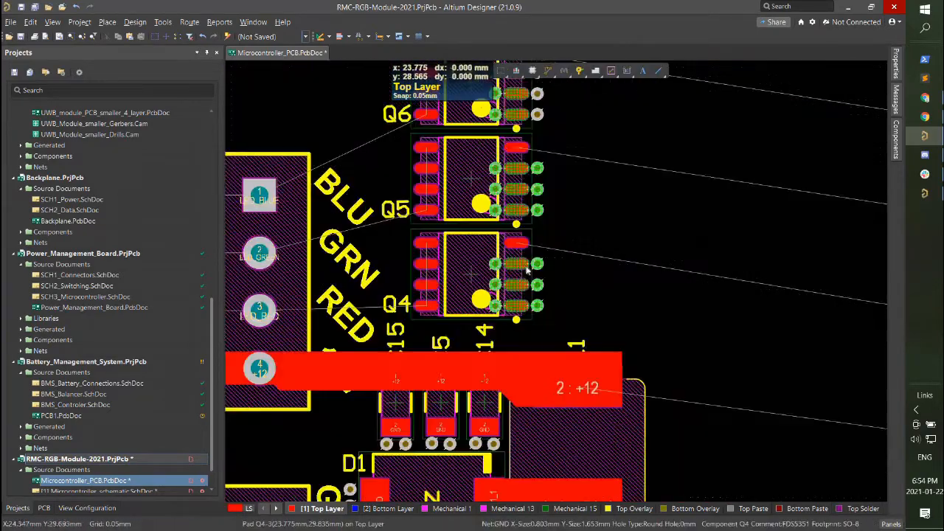
{"action": "key", "text": "F11"}
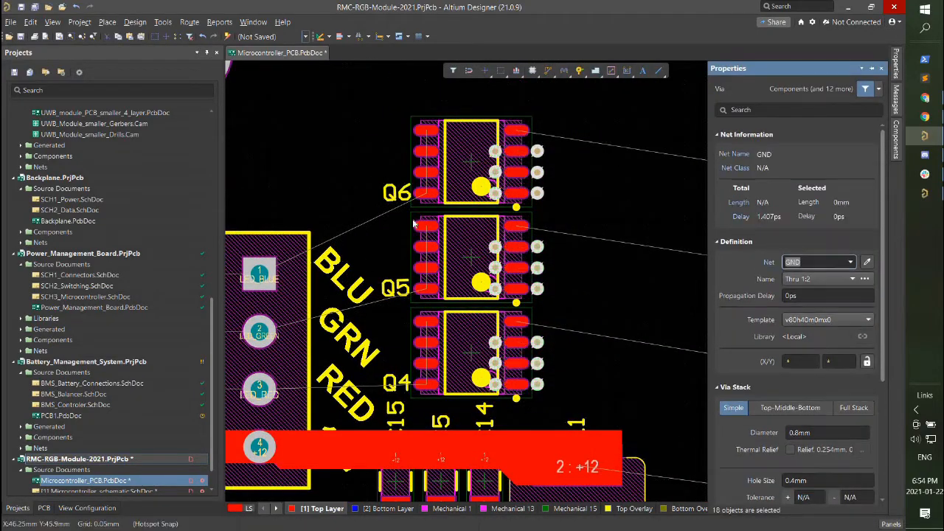
{"action": "left_click", "coordinate": [413, 222]}
Select Q1, Q2 and Q3 and move them together onto the board beside the Q4 to Q6 column.
{"action": "scroll", "coordinate": [530, 227], "scroll_direction": "up", "scroll_amount": 3, "text": "ctrl"}
{"action": "scroll", "coordinate": [564, 223], "scroll_direction": "down", "scroll_amount": 3, "text": "ctrl"}
{"action": "scroll", "coordinate": [579, 220], "scroll_direction": "down", "scroll_amount": 5, "text": "shift"}
{"action": "scroll", "coordinate": [590, 221], "scroll_direction": "down", "scroll_amount": 3, "text": "ctrl"}
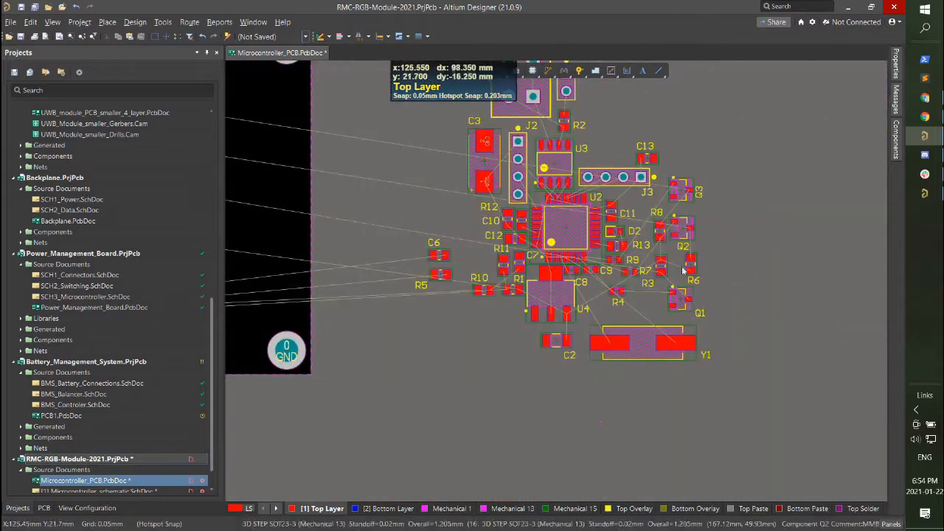
{"action": "left_click", "coordinate": [682, 194], "text": "shift"}
{"action": "left_click_drag", "start_coordinate": [683, 194], "coordinate": [500, 87]}
{"action": "left_click", "coordinate": [476, 189]}
{"action": "scroll", "coordinate": [499, 197], "scroll_direction": "up", "scroll_amount": 5, "text": "ctrl"}
Place Q1 near Q4 and rotate it so that its pad 3 faces Q4.
{"action": "left_click_drag", "start_coordinate": [496, 204], "coordinate": [383, 155]}
{"action": "key", "text": "space"}
{"action": "key", "text": "space"}
{"action": "scroll", "coordinate": [372, 193], "scroll_direction": "up", "scroll_amount": 1, "text": "ctrl"}
{"action": "scroll", "coordinate": [372, 193], "scroll_direction": "up", "scroll_amount": 2}
{"action": "key", "text": "space"}
{"action": "key", "text": "space"}
Place Q1's designator above the transistor and set its rotation to 0.
{"action": "left_click_drag", "start_coordinate": [297, 208], "coordinate": [350, 198]}
{"action": "double_click", "coordinate": [350, 191]}
{"action": "left_click", "coordinate": [831, 172]}
{"action": "type", "text": "90"}
{"action": "key", "text": "BackSpace"}
{"action": "key", "text": "BackSpace"}
{"action": "type", "text": "0"}
{"action": "left_click", "coordinate": [406, 149]}
Straighten Q2's designator below its transistor and place Q3's designator horizontally above Q3.
{"action": "scroll", "coordinate": [356, 198], "scroll_direction": "down", "scroll_amount": 2, "text": "ctrl"}
{"action": "scroll", "coordinate": [490, 273], "scroll_direction": "down", "scroll_amount": 1}
{"action": "scroll", "coordinate": [489, 274], "scroll_direction": "up", "scroll_amount": 3}
{"action": "double_click", "coordinate": [534, 355]}
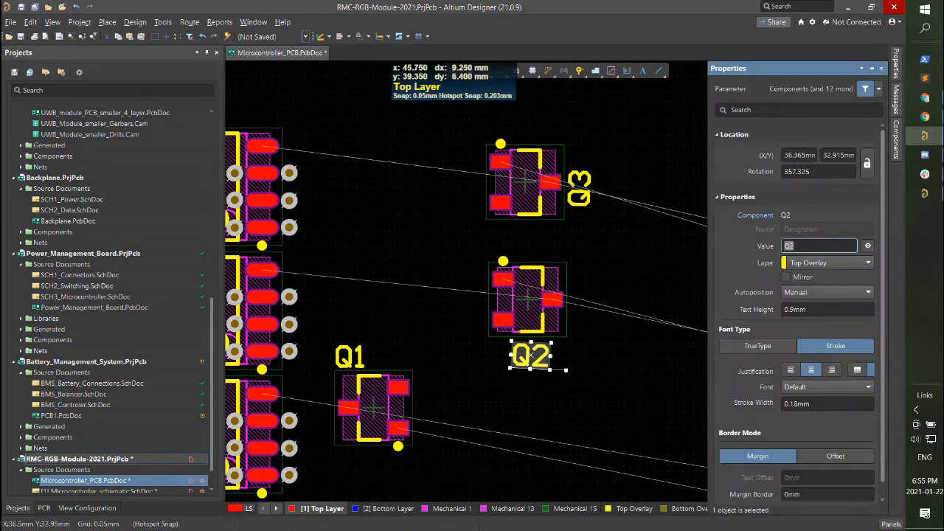
{"action": "left_click_drag", "start_coordinate": [577, 188], "coordinate": [531, 135]}
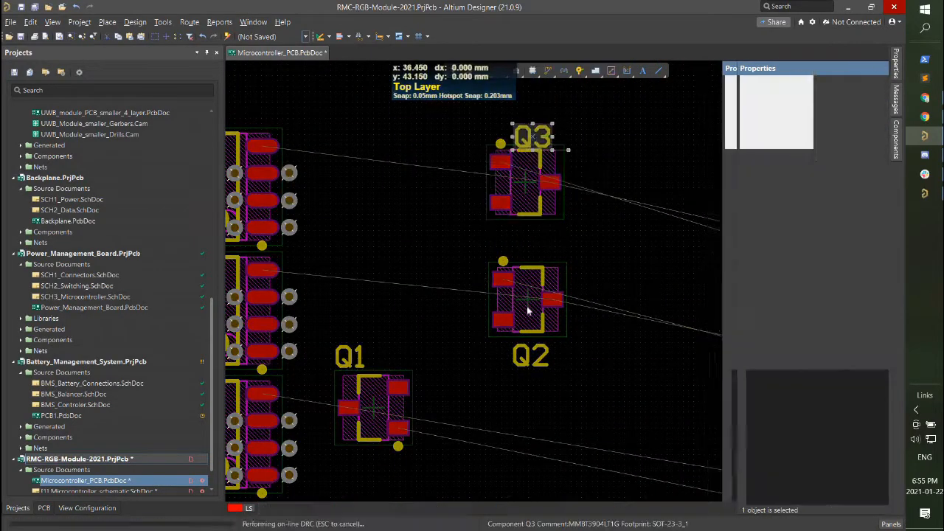
Move Q1 in line with Q4's NetQ1_3 pad and shift its designator beside its pad 3.
{"action": "scroll", "coordinate": [376, 419], "scroll_direction": "up", "scroll_amount": 3, "text": "ctrl"}
{"action": "right_click_drag", "start_coordinate": [376, 418], "coordinate": [497, 411]}
{"action": "left_click_drag", "start_coordinate": [462, 381], "coordinate": [428, 357]}
{"action": "left_click_drag", "start_coordinate": [425, 274], "coordinate": [372, 341]}
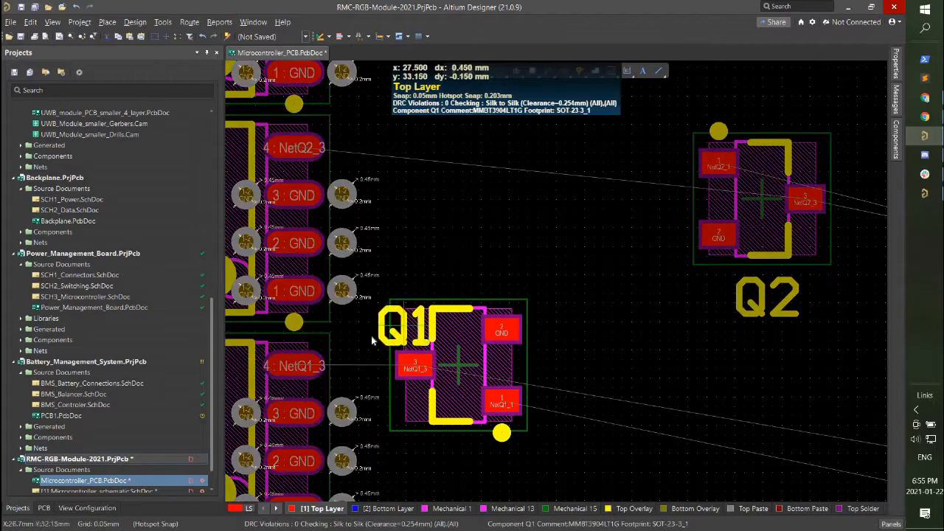
Put Q1's designator above it and line up Q2 and Q3 with the NetQ2_3 and NetQ3_3 pads, rotated to face them.
{"action": "left_click_drag", "start_coordinate": [433, 274], "coordinate": [458, 276]}
{"action": "scroll", "coordinate": [459, 275], "scroll_direction": "down", "scroll_amount": 1, "text": "ctrl"}
{"action": "left_click_drag", "start_coordinate": [706, 220], "coordinate": [459, 171]}
{"action": "key", "text": "space"}
{"action": "key", "text": "space"}
{"action": "scroll", "coordinate": [461, 171], "scroll_direction": "up", "scroll_amount": 5}
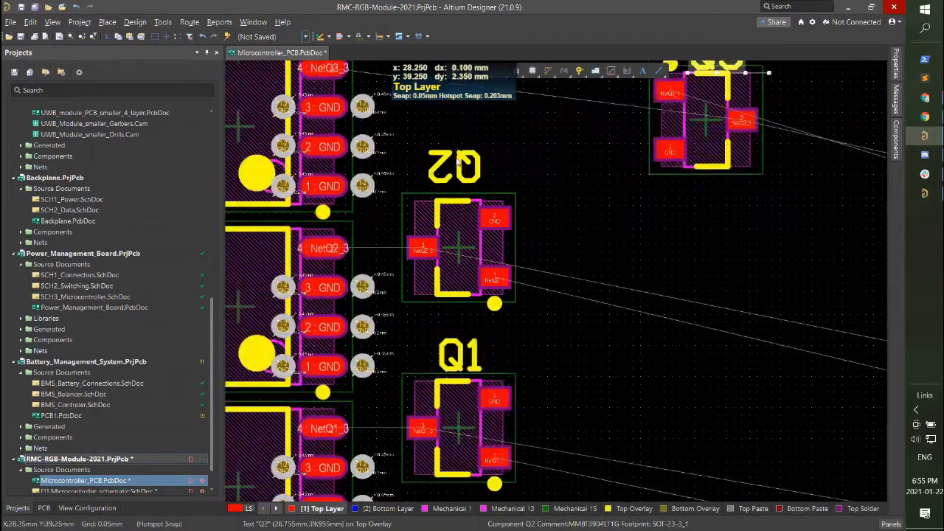
{"action": "key", "text": "space"}
{"action": "key", "text": "space"}
{"action": "left_click_drag", "start_coordinate": [702, 240], "coordinate": [471, 182]}
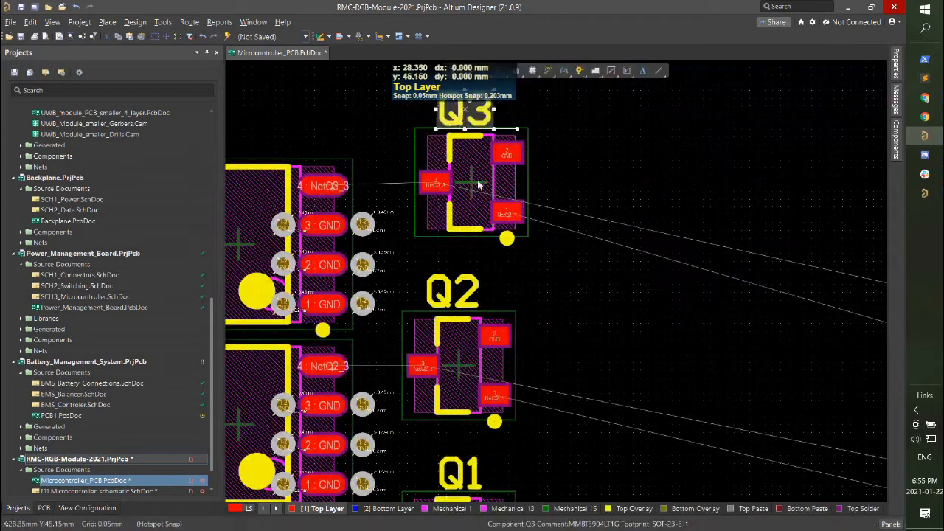
Place resistor R3 directly below Q1 and rotate it horizontally so that its NetQ1_3 pad lies under Q1's pad 3.
{"action": "scroll", "coordinate": [587, 196], "scroll_direction": "down", "scroll_amount": 3, "text": "ctrl"}
{"action": "scroll", "coordinate": [595, 202], "scroll_direction": "down", "scroll_amount": 3, "text": "ctrl"}
{"action": "scroll", "coordinate": [596, 202], "scroll_direction": "down", "scroll_amount": 5, "text": "shift"}
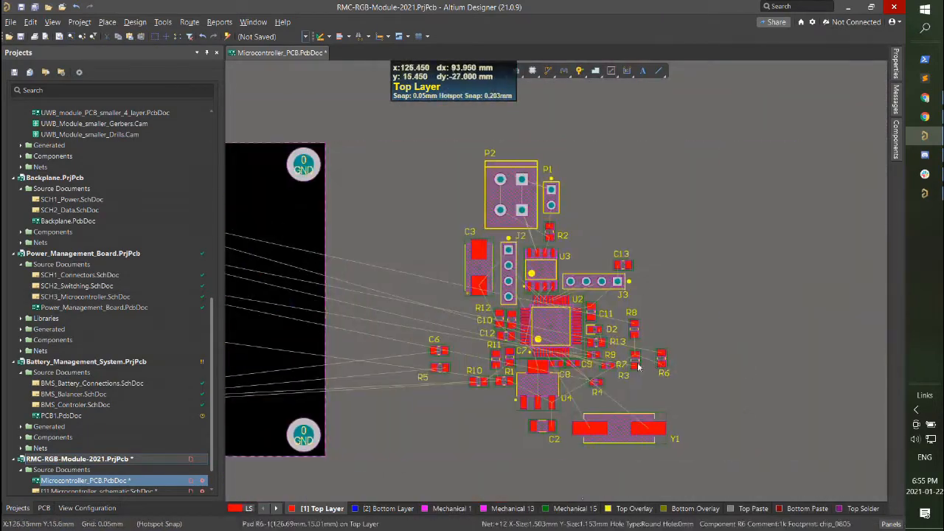
{"action": "left_click_drag", "start_coordinate": [639, 366], "coordinate": [487, 259]}
{"action": "scroll", "coordinate": [644, 335], "scroll_direction": "up", "scroll_amount": 5, "text": "shift"}
{"action": "scroll", "coordinate": [540, 278], "scroll_direction": "up", "scroll_amount": 6, "text": "ctrl"}
{"action": "scroll", "coordinate": [573, 247], "scroll_direction": "up", "scroll_amount": 2, "text": "ctrl"}
{"action": "key", "text": "space"}
{"action": "scroll", "coordinate": [483, 255], "scroll_direction": "down", "scroll_amount": 3, "text": "ctrl"}
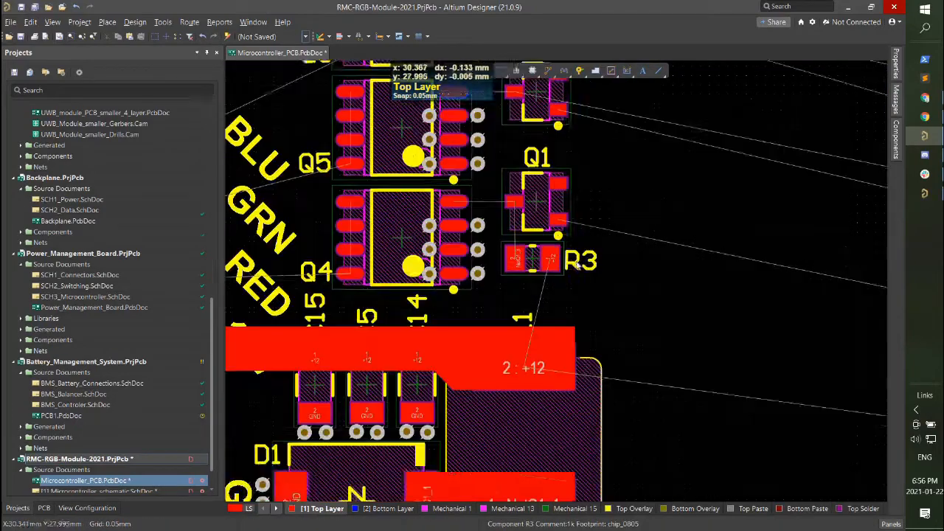
Move the designators of Q1, Q2 and Q3 beside each transistor's pad 3 and nudge the transistors and R3 by 0.1 mm.
{"action": "scroll", "coordinate": [478, 246], "scroll_direction": "up", "scroll_amount": 3, "text": "ctrl"}
{"action": "left_click_drag", "start_coordinate": [535, 193], "coordinate": [474, 251]}
{"action": "scroll", "coordinate": [476, 251], "scroll_direction": "up", "scroll_amount": 3}
{"action": "left_click_drag", "start_coordinate": [544, 168], "coordinate": [478, 223]}
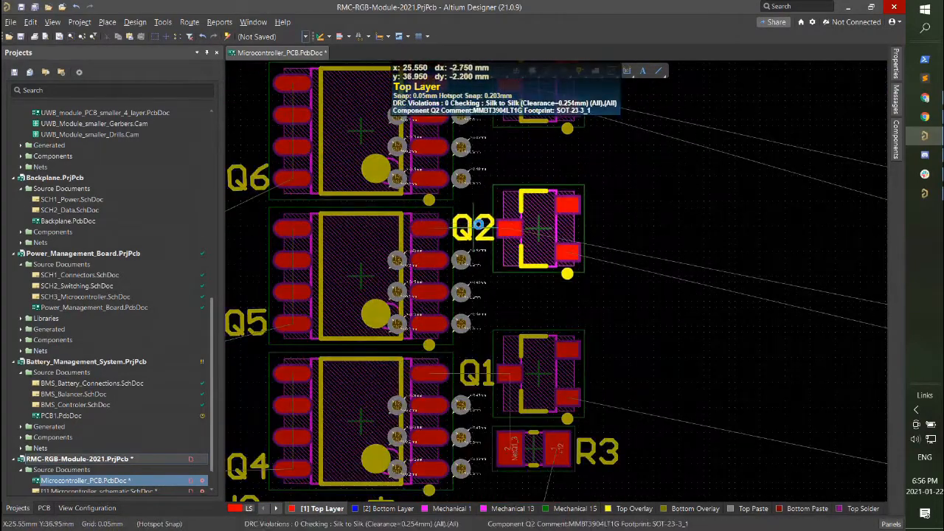
{"action": "scroll", "coordinate": [480, 223], "scroll_direction": "up", "scroll_amount": 4}
{"action": "left_click_drag", "start_coordinate": [539, 184], "coordinate": [470, 238]}
{"action": "scroll", "coordinate": [472, 239], "scroll_direction": "down", "scroll_amount": 2}
{"action": "left_click_drag", "start_coordinate": [481, 306], "coordinate": [474, 304]}
{"action": "scroll", "coordinate": [476, 304], "scroll_direction": "down", "scroll_amount": 2, "text": "ctrl"}
{"action": "scroll", "coordinate": [506, 263], "scroll_direction": "up", "scroll_amount": 5, "text": "ctrl"}
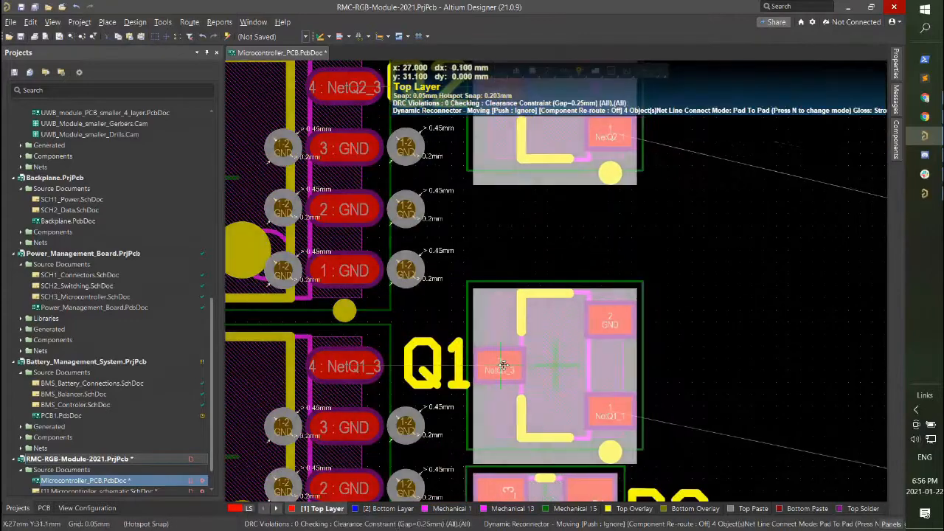
Bring resistors R6 and R8 together from outside the board to the free area beside Q2 and Q3.
{"action": "scroll", "coordinate": [518, 236], "scroll_direction": "down", "scroll_amount": 5, "text": "ctrl"}
{"action": "scroll", "coordinate": [574, 249], "scroll_direction": "down", "scroll_amount": 1, "text": "shift"}
{"action": "scroll", "coordinate": [575, 254], "scroll_direction": "down", "scroll_amount": 2, "text": "ctrl"}
{"action": "scroll", "coordinate": [575, 251], "scroll_direction": "down", "scroll_amount": 15, "text": "shift"}
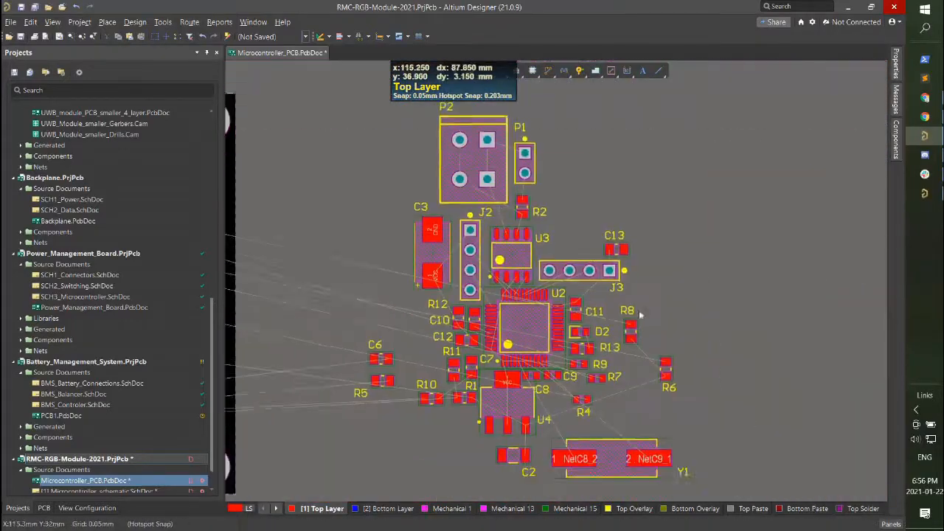
{"action": "scroll", "coordinate": [612, 280], "scroll_direction": "down", "scroll_amount": 1}
{"action": "left_click", "coordinate": [665, 330]}
{"action": "left_click", "coordinate": [630, 291], "text": "shift"}
{"action": "scroll", "coordinate": [560, 243], "scroll_direction": "up", "scroll_amount": 11, "text": "shift"}
{"action": "left_click_drag", "start_coordinate": [630, 292], "coordinate": [457, 348]}
{"action": "scroll", "coordinate": [418, 177], "scroll_direction": "up", "scroll_amount": 2, "text": "shift"}
{"action": "scroll", "coordinate": [442, 345], "scroll_direction": "up", "scroll_amount": 4, "text": "ctrl"}
{"action": "left_click", "coordinate": [443, 346]}
Place R8 horizontally between Q3 and Q2 with its NetQ3_3 pad under Q3's pad 3 and its designator beside pad 1.
{"action": "scroll", "coordinate": [450, 346], "scroll_direction": "up", "scroll_amount": 3, "text": "ctrl"}
{"action": "left_click_drag", "start_coordinate": [523, 191], "coordinate": [521, 206]}
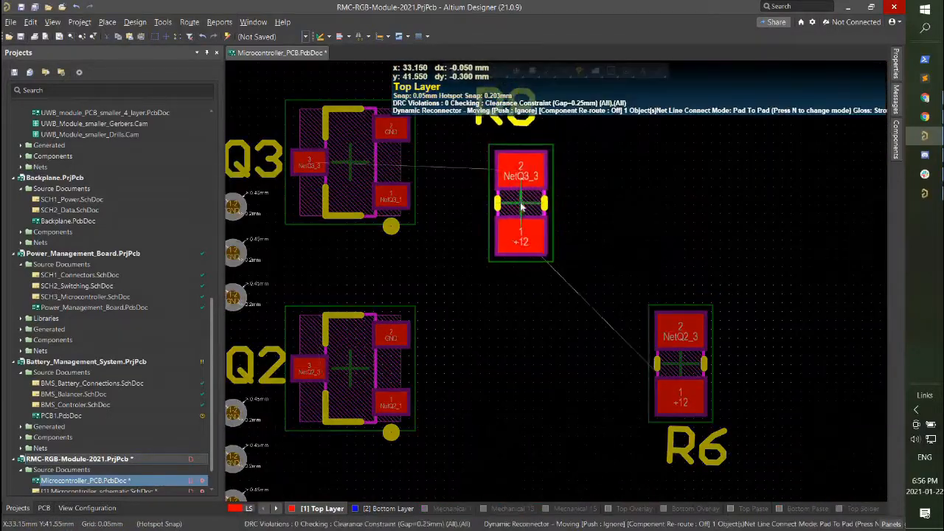
{"action": "left_click_drag", "start_coordinate": [384, 272], "coordinate": [386, 272]}
{"action": "right_click_drag", "start_coordinate": [339, 266], "coordinate": [531, 300]}
{"action": "scroll", "coordinate": [531, 299], "scroll_direction": "up", "scroll_amount": 2, "text": "ctrl"}
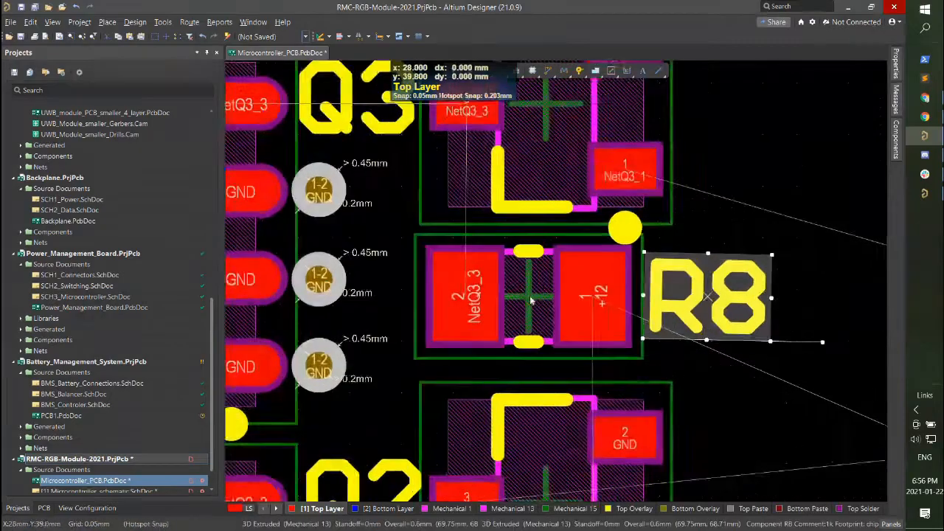
Place R6 horizontally between Q2 and Q1, set its designator's rotation to 0 and align R8 under Q3.
{"action": "scroll", "coordinate": [531, 299], "scroll_direction": "down", "scroll_amount": 3, "text": "ctrl"}
{"action": "right_click_drag", "start_coordinate": [680, 248], "coordinate": [682, 129]}
{"action": "key", "text": "space"}
{"action": "left_click_drag", "start_coordinate": [819, 261], "coordinate": [554, 327]}
{"action": "left_click", "coordinate": [825, 176]}
{"action": "type", "text": "0"}
{"action": "key", "text": "Return"}
{"action": "scroll", "coordinate": [579, 322], "scroll_direction": "up", "scroll_amount": 1, "text": "ctrl"}
{"action": "scroll", "coordinate": [549, 323], "scroll_direction": "up", "scroll_amount": 2, "text": "ctrl"}
{"action": "scroll", "coordinate": [710, 228], "scroll_direction": "down", "scroll_amount": 3, "text": "ctrl"}
{"action": "right_click_drag", "start_coordinate": [711, 228], "coordinate": [717, 375]}
{"action": "scroll", "coordinate": [614, 252], "scroll_direction": "up", "scroll_amount": 4, "text": "ctrl"}
{"action": "left_click_drag", "start_coordinate": [607, 253], "coordinate": [617, 277]}
{"action": "scroll", "coordinate": [617, 276], "scroll_direction": "down", "scroll_amount": 2, "text": "ctrl"}
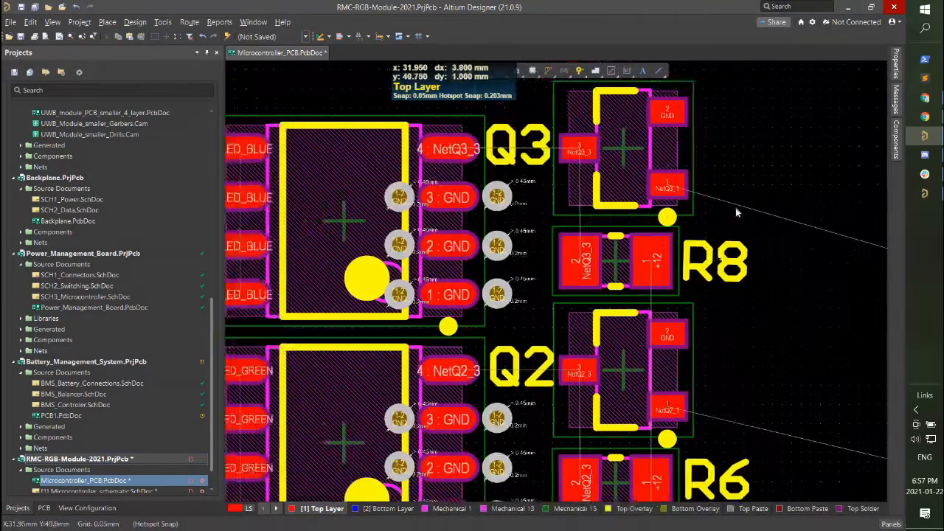
Place a GND via beside pad 2 of each of the transistors Q1, Q2 and Q3.
{"action": "double_click", "coordinate": [637, 261]}
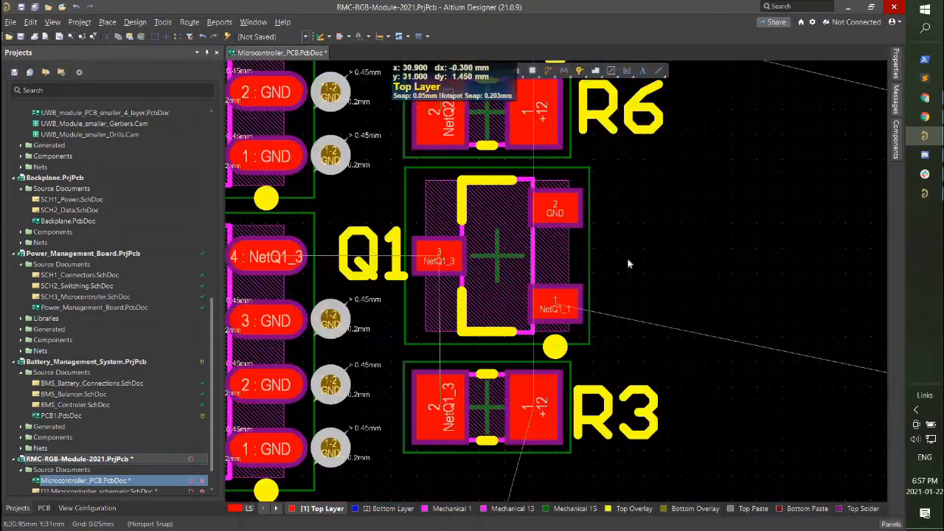
{"action": "scroll", "coordinate": [626, 258], "scroll_direction": "up", "scroll_amount": 1, "text": "ctrl"}
{"action": "left_click", "coordinate": [587, 207]}
{"action": "scroll", "coordinate": [590, 206], "scroll_direction": "up", "scroll_amount": 6}
{"action": "left_click", "coordinate": [597, 152]}
{"action": "scroll", "coordinate": [596, 156], "scroll_direction": "up", "scroll_amount": 7}
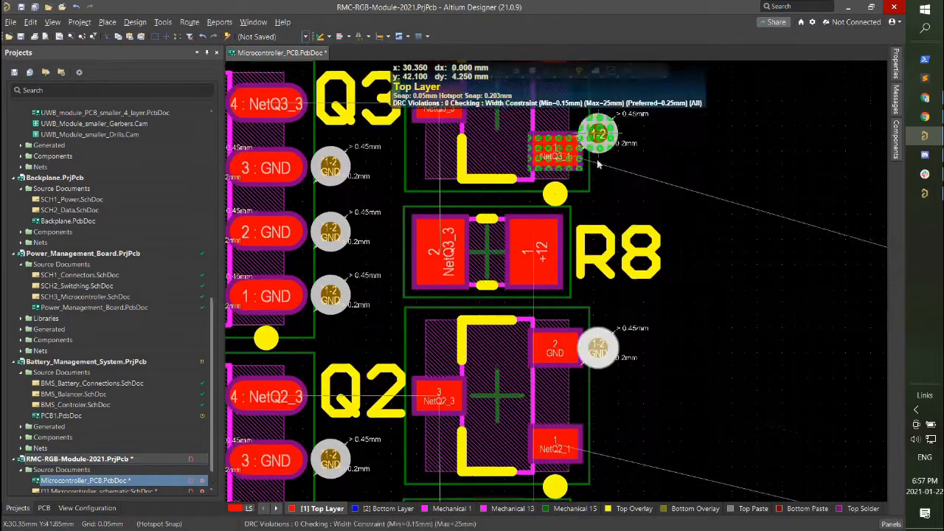
{"action": "left_click", "coordinate": [602, 136]}
{"action": "scroll", "coordinate": [594, 205], "scroll_direction": "down", "scroll_amount": 12}
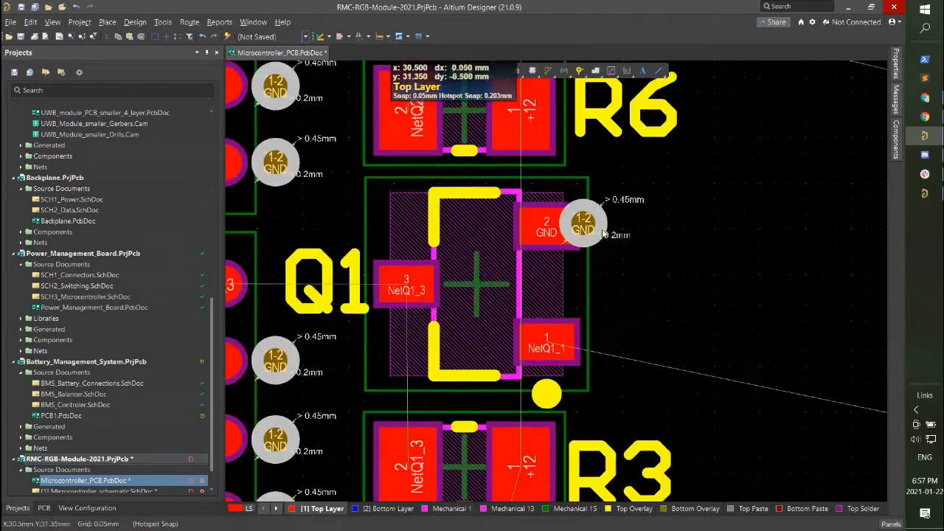
{"action": "scroll", "coordinate": [597, 229], "scroll_direction": "down", "scroll_amount": 1, "text": "ctrl"}
{"action": "scroll", "coordinate": [601, 236], "scroll_direction": "down", "scroll_amount": 3, "text": "ctrl"}
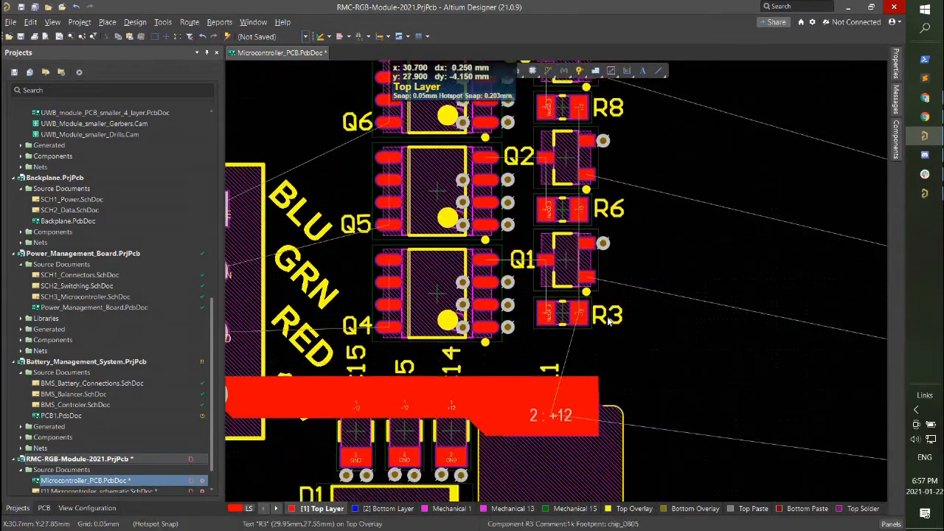
Bring resistor R1 from outside the board to just below U1, near its NetR1_2 pad.
{"action": "scroll", "coordinate": [457, 272], "scroll_direction": "down", "scroll_amount": 5, "text": "ctrl"}
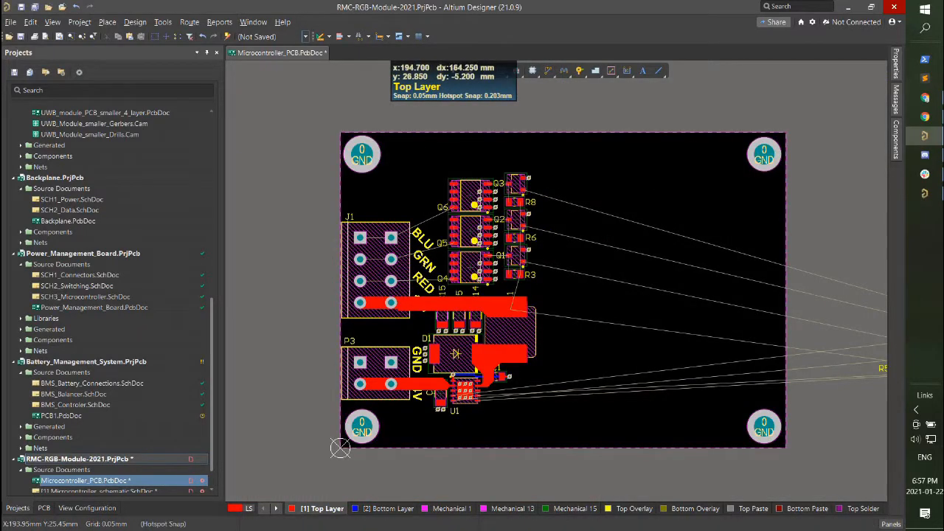
{"action": "scroll", "coordinate": [735, 359], "scroll_direction": "down", "scroll_amount": 5, "text": "shift"}
{"action": "scroll", "coordinate": [652, 310], "scroll_direction": "down", "scroll_amount": 1}
{"action": "scroll", "coordinate": [653, 311], "scroll_direction": "up", "scroll_amount": 2}
{"action": "scroll", "coordinate": [652, 308], "scroll_direction": "down", "scroll_amount": 3, "text": "shift"}
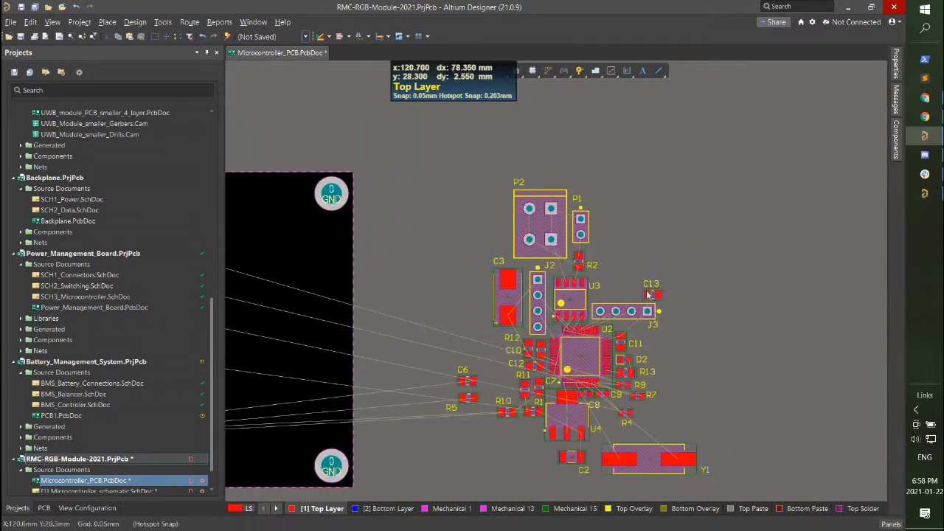
{"action": "scroll", "coordinate": [649, 301], "scroll_direction": "up", "scroll_amount": 1, "text": "shift"}
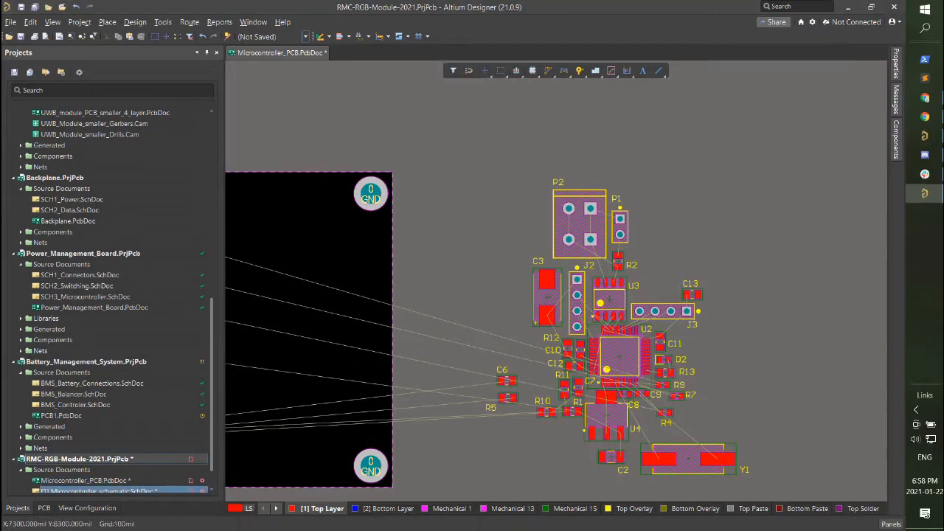
{"action": "left_click_drag", "start_coordinate": [572, 411], "coordinate": [500, 462]}
{"action": "scroll", "coordinate": [514, 406], "scroll_direction": "up", "scroll_amount": 12, "text": "shift"}
{"action": "scroll", "coordinate": [495, 462], "scroll_direction": "up", "scroll_amount": 9, "text": "ctrl"}
{"action": "scroll", "coordinate": [501, 310], "scroll_direction": "down", "scroll_amount": 3, "text": "ctrl"}
{"action": "left_click", "coordinate": [567, 395]}
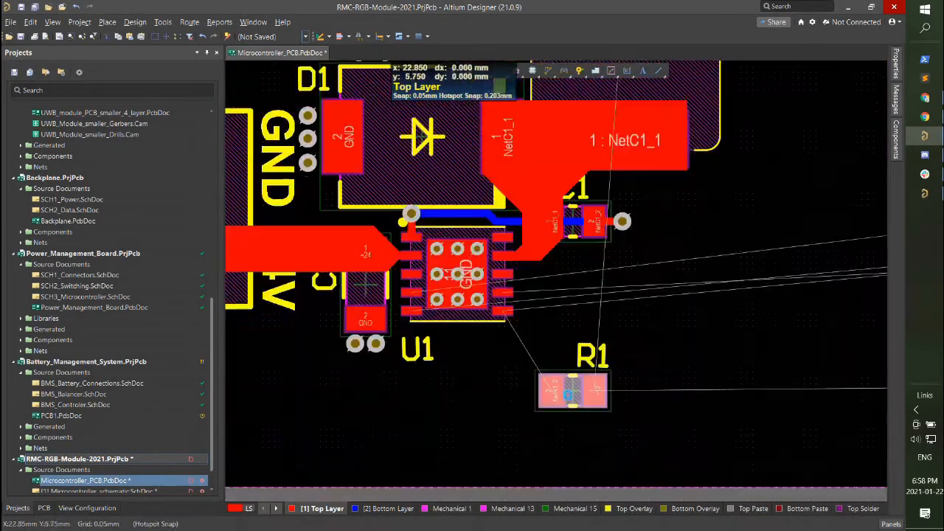
{"action": "left_click_drag", "start_coordinate": [568, 395], "coordinate": [606, 323]}
Bring resistor R11 onto the board next to R1 and rotate it horizontally with its NetR1_2 pad towards U1.
{"action": "scroll", "coordinate": [697, 237], "scroll_direction": "down", "scroll_amount": 6, "text": "ctrl"}
{"action": "scroll", "coordinate": [697, 237], "scroll_direction": "down", "scroll_amount": 5, "text": "shift"}
{"action": "left_click_drag", "start_coordinate": [790, 211], "coordinate": [421, 270]}
{"action": "scroll", "coordinate": [424, 249], "scroll_direction": "up", "scroll_amount": 10, "text": "ctrl"}
{"action": "scroll", "coordinate": [545, 338], "scroll_direction": "up", "scroll_amount": 2, "text": "ctrl"}
{"action": "scroll", "coordinate": [542, 336], "scroll_direction": "up", "scroll_amount": 4, "text": "shift"}
{"action": "scroll", "coordinate": [464, 285], "scroll_direction": "up", "scroll_amount": 1, "text": "ctrl"}
{"action": "left_click_drag", "start_coordinate": [523, 433], "coordinate": [512, 409]}
{"action": "key", "text": "space"}
{"action": "key", "text": "space"}
{"action": "key", "text": "space"}
Align R1 under U1's NetR1_2 pad and move its designator beside its +12 pad.
{"action": "left_click_drag", "start_coordinate": [471, 260], "coordinate": [433, 280]}
{"action": "scroll", "coordinate": [500, 242], "scroll_direction": "down", "scroll_amount": 3, "text": "ctrl"}
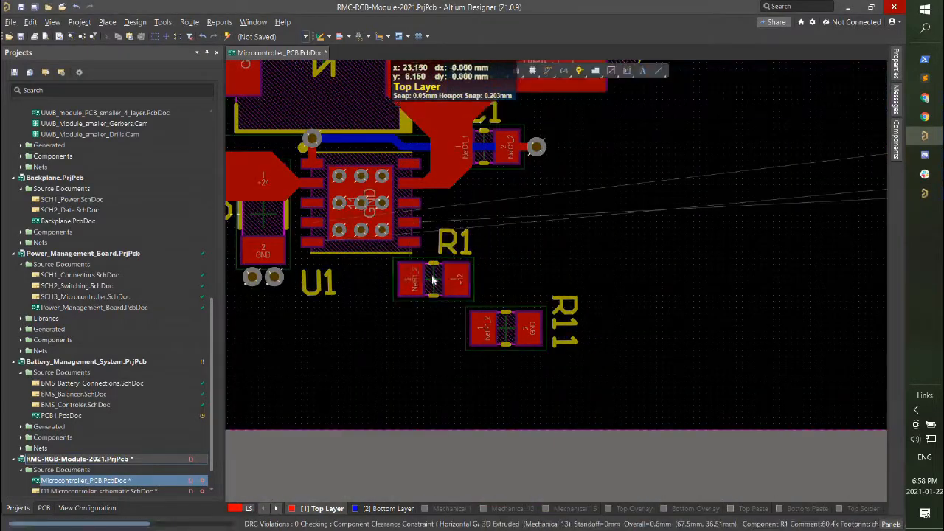
{"action": "scroll", "coordinate": [432, 264], "scroll_direction": "up", "scroll_amount": 4, "text": "ctrl"}
{"action": "left_click", "coordinate": [491, 214]}
{"action": "left_click_drag", "start_coordinate": [491, 214], "coordinate": [592, 307]}
{"action": "left_click_drag", "start_coordinate": [440, 309], "coordinate": [436, 310]}
Align R11 directly below R1, straighten its designator beside it and add a GND via at its pad 2.
{"action": "scroll", "coordinate": [435, 310], "scroll_direction": "down", "scroll_amount": 3, "text": "ctrl"}
{"action": "scroll", "coordinate": [436, 309], "scroll_direction": "down", "scroll_amount": 1}
{"action": "left_click_drag", "start_coordinate": [540, 298], "coordinate": [438, 299]}
{"action": "double_click", "coordinate": [519, 288]}
{"action": "key", "text": "space"}
{"action": "scroll", "coordinate": [518, 286], "scroll_direction": "up", "scroll_amount": 2, "text": "ctrl"}
{"action": "left_click_drag", "start_coordinate": [525, 303], "coordinate": [552, 303]}
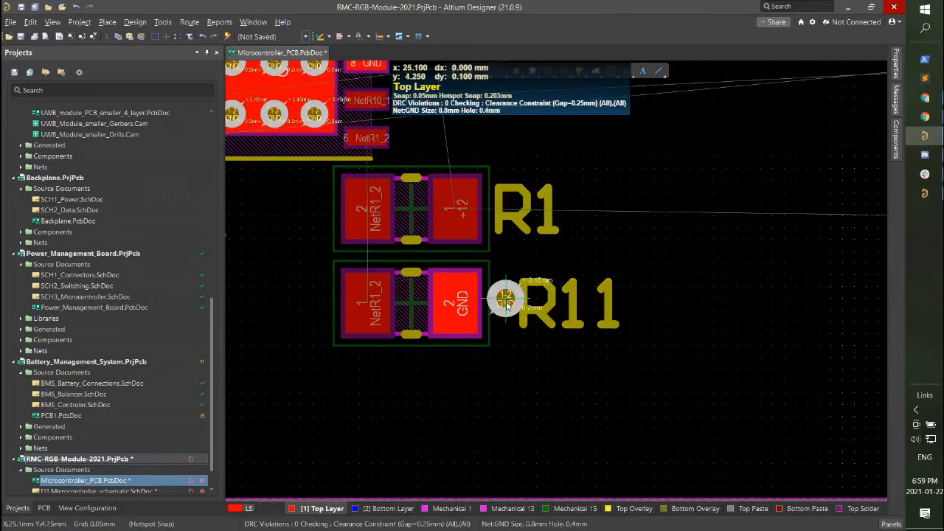
{"action": "left_click_drag", "start_coordinate": [528, 215], "coordinate": [526, 213]}
{"action": "scroll", "coordinate": [526, 214], "scroll_direction": "down", "scroll_amount": 2, "text": "ctrl"}
{"action": "scroll", "coordinate": [534, 222], "scroll_direction": "up", "scroll_amount": 2}
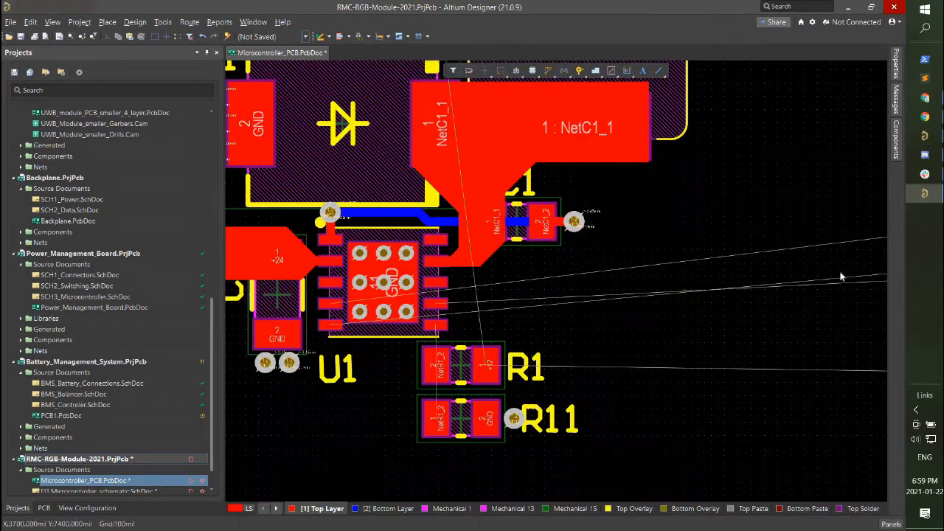
Bring R10 and C7 together from outside the board to the free area beside U1.
{"action": "scroll", "coordinate": [841, 276], "scroll_direction": "down", "scroll_amount": 3, "text": "ctrl"}
{"action": "scroll", "coordinate": [643, 322], "scroll_direction": "down", "scroll_amount": 7, "text": "shift"}
{"action": "scroll", "coordinate": [643, 321], "scroll_direction": "up", "scroll_amount": 2}
{"action": "left_click", "coordinate": [793, 302], "text": "shift"}
{"action": "left_click_drag", "start_coordinate": [793, 303], "coordinate": [558, 416]}
{"action": "scroll", "coordinate": [737, 324], "scroll_direction": "up", "scroll_amount": 6, "text": "shift"}
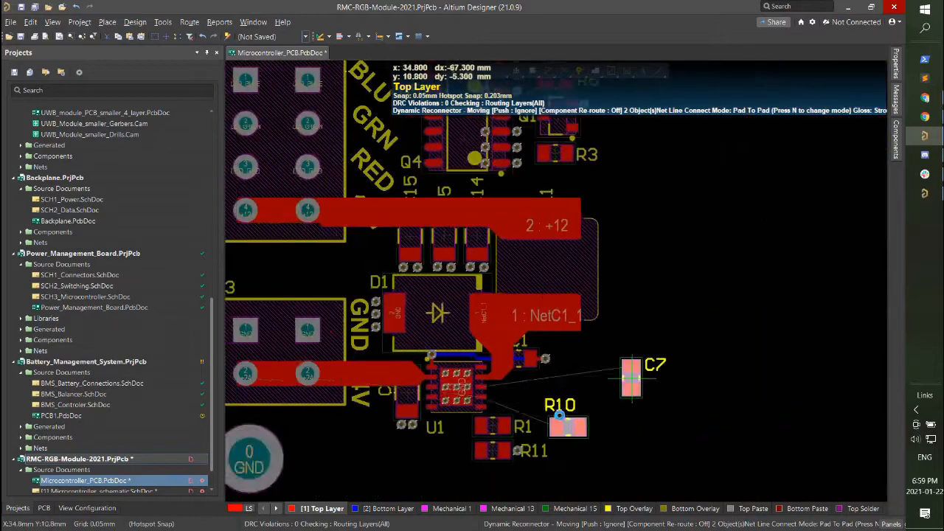
{"action": "left_click", "coordinate": [557, 415]}
Place R10 next to U1 in line with its NetR10_1 pad and centre its designator above it.
{"action": "scroll", "coordinate": [544, 413], "scroll_direction": "up", "scroll_amount": 6, "text": "ctrl"}
{"action": "left_click_drag", "start_coordinate": [602, 353], "coordinate": [425, 352]}
{"action": "left_click_drag", "start_coordinate": [398, 267], "coordinate": [429, 285]}
{"action": "scroll", "coordinate": [514, 258], "scroll_direction": "down", "scroll_amount": 1, "text": "ctrl"}
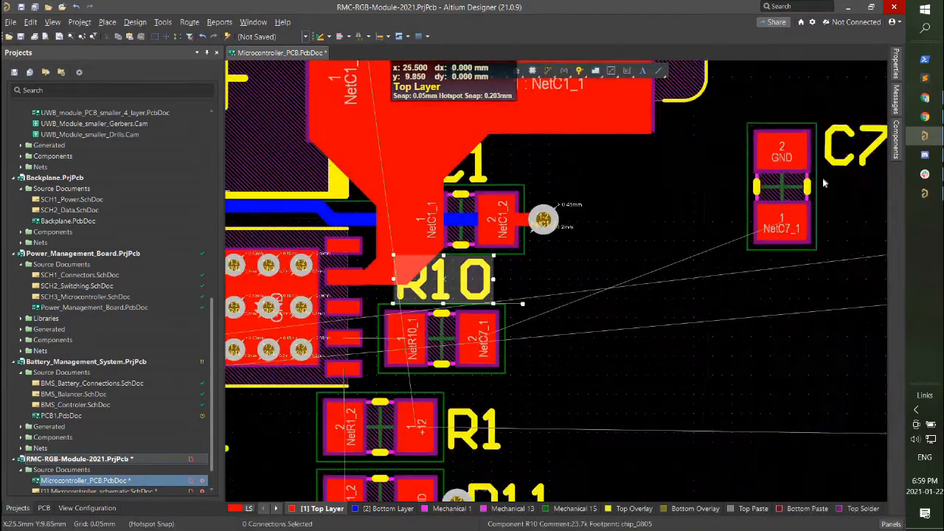
{"action": "left_click", "coordinate": [674, 247]}
Move C7 next to R10 and rotate it horizontally so that its NetC7_1 pad faces R10's NetC7_1 pad.
{"action": "scroll", "coordinate": [674, 246], "scroll_direction": "down", "scroll_amount": 2, "text": "ctrl"}
{"action": "scroll", "coordinate": [663, 243], "scroll_direction": "down", "scroll_amount": 3, "text": "shift"}
{"action": "left_click", "coordinate": [610, 206]}
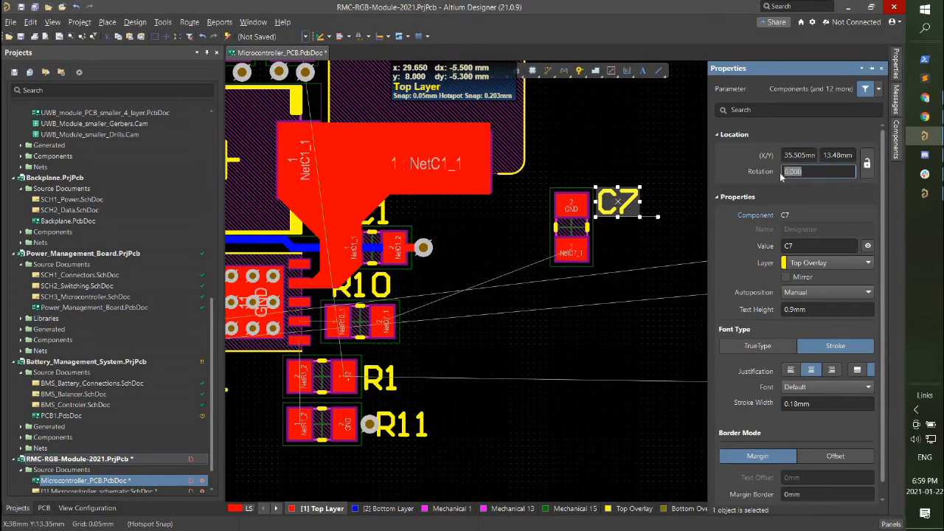
{"action": "left_click_drag", "start_coordinate": [572, 227], "coordinate": [441, 321]}
{"action": "key", "text": "space"}
{"action": "key", "text": "space"}
{"action": "key", "text": "space"}
{"action": "scroll", "coordinate": [420, 323], "scroll_direction": "up", "scroll_amount": 3, "text": "ctrl"}
{"action": "scroll", "coordinate": [443, 321], "scroll_direction": "up", "scroll_amount": 1, "text": "shift"}
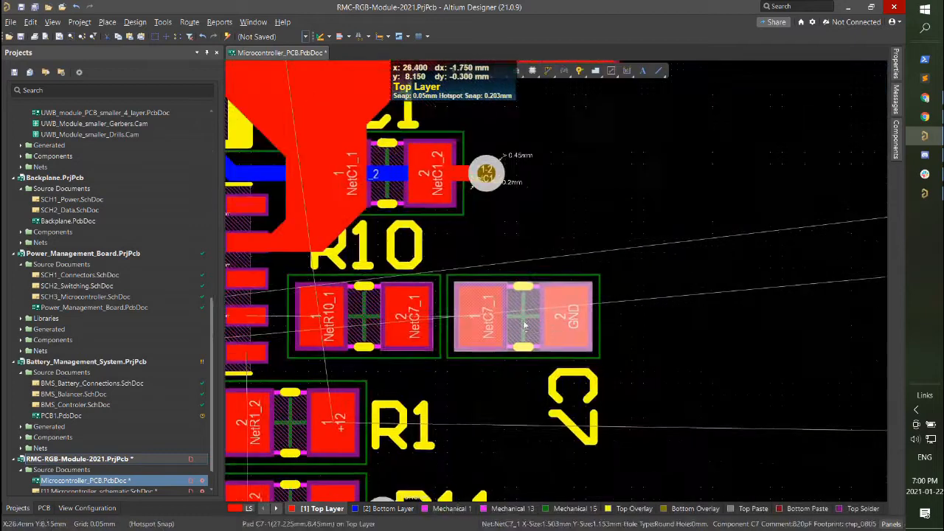
Rotate C7 upright and place it with its NetC7_1 pad level with R10's pad 2.
{"action": "scroll", "coordinate": [509, 292], "scroll_direction": "down", "scroll_amount": 1}
{"action": "scroll", "coordinate": [517, 277], "scroll_direction": "down", "scroll_amount": 2, "text": "ctrl"}
{"action": "scroll", "coordinate": [576, 107], "scroll_direction": "up", "scroll_amount": 1}
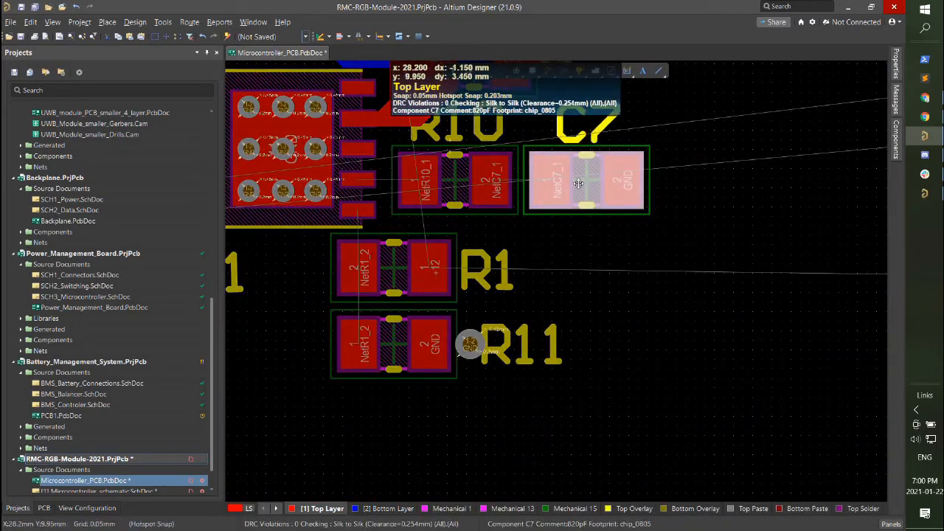
{"action": "key", "text": "space"}
{"action": "left_click_drag", "start_coordinate": [579, 184], "coordinate": [562, 220]}
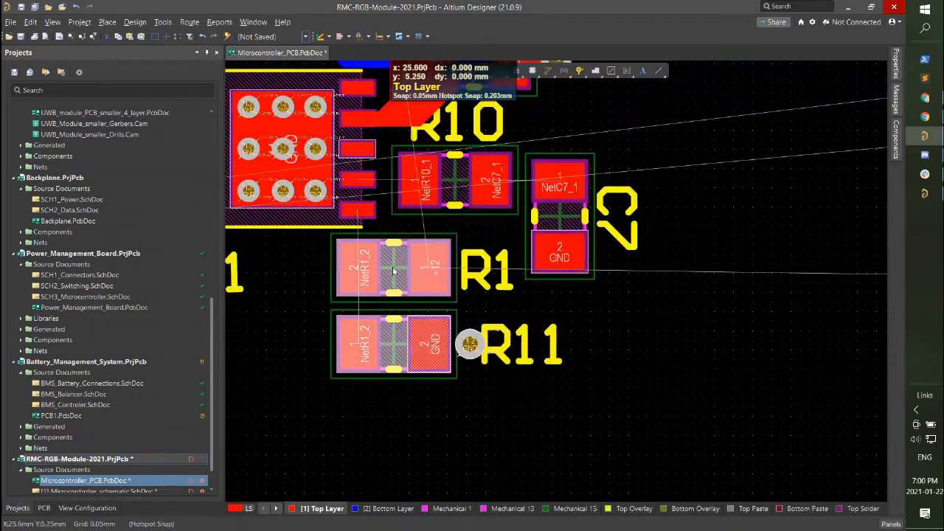
Swap R1 and R11 so that R11 sits directly below U1, and move R11's designator beside its pad 1.
{"action": "left_click_drag", "start_coordinate": [393, 271], "coordinate": [388, 451]}
{"action": "left_click_drag", "start_coordinate": [393, 346], "coordinate": [394, 270]}
{"action": "left_click_drag", "start_coordinate": [516, 270], "coordinate": [280, 269]}
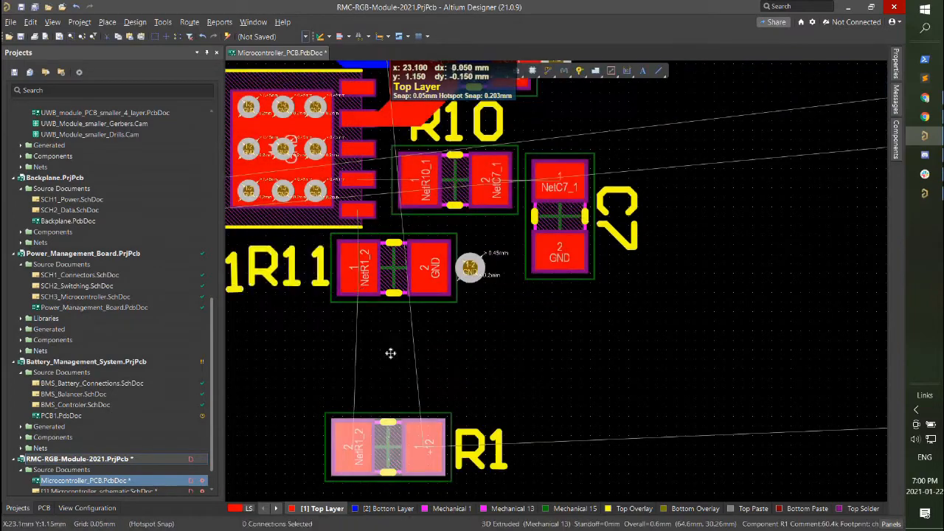
{"action": "left_click_drag", "start_coordinate": [390, 354], "coordinate": [392, 340]}
Set the rotation of U1's designator to 0.
{"action": "scroll", "coordinate": [393, 340], "scroll_direction": "up", "scroll_amount": 3, "text": "shift"}
{"action": "double_click", "coordinate": [414, 276]}
{"action": "left_click", "coordinate": [802, 172]}
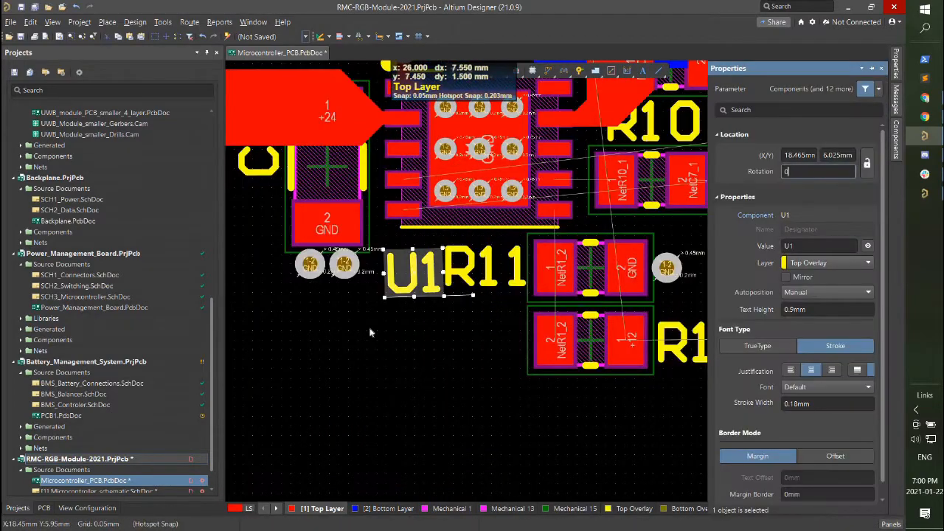
{"action": "left_click", "coordinate": [369, 332]}
{"action": "scroll", "coordinate": [371, 332], "scroll_direction": "down", "scroll_amount": 3, "text": "ctrl"}
{"action": "scroll", "coordinate": [420, 324], "scroll_direction": "up", "scroll_amount": 2, "text": "ctrl"}
{"action": "scroll", "coordinate": [514, 257], "scroll_direction": "up", "scroll_amount": 2, "text": "ctrl"}
Move U1's designator closer to U1 and clear of R11's designator.
{"action": "left_click_drag", "start_coordinate": [512, 252], "coordinate": [510, 236]}
{"action": "left_click_drag", "start_coordinate": [687, 243], "coordinate": [691, 232]}
{"action": "right_click_drag", "start_coordinate": [598, 399], "coordinate": [482, 324]}
{"action": "scroll", "coordinate": [503, 323], "scroll_direction": "down", "scroll_amount": 4, "text": "ctrl"}
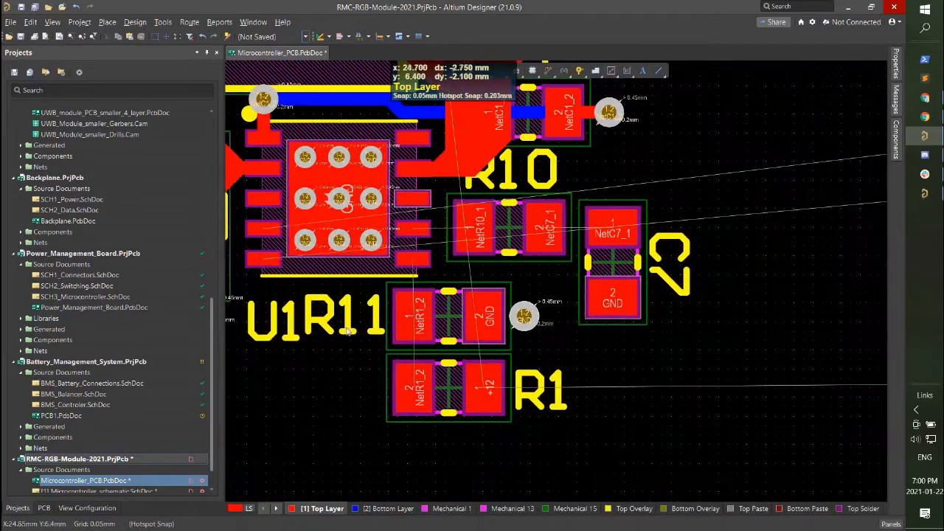
{"action": "left_click_drag", "start_coordinate": [377, 323], "coordinate": [352, 249]}
{"action": "left_click_drag", "start_coordinate": [377, 317], "coordinate": [379, 317]}
Shift R11, R1 and R11's GND via together slightly away from R11's designator.
{"action": "scroll", "coordinate": [441, 320], "scroll_direction": "up", "scroll_amount": 3, "text": "ctrl"}
{"action": "left_click", "coordinate": [508, 320]}
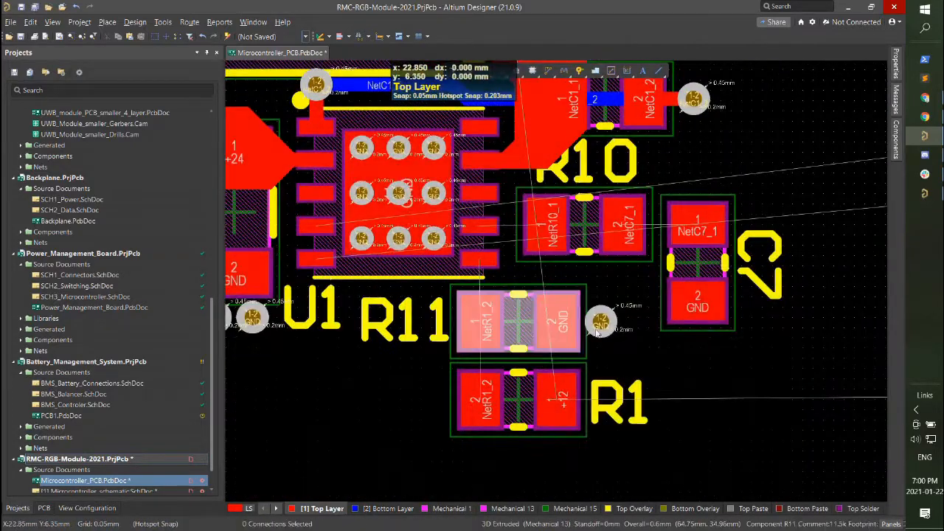
{"action": "left_click", "coordinate": [522, 391], "text": "shift"}
{"action": "left_click", "coordinate": [600, 321], "text": "shift"}
{"action": "left_click_drag", "start_coordinate": [525, 325], "coordinate": [533, 325]}
{"action": "left_click", "coordinate": [551, 286]}
{"action": "scroll", "coordinate": [553, 284], "scroll_direction": "down", "scroll_amount": 3, "text": "ctrl"}
{"action": "right_click_drag", "start_coordinate": [706, 198], "coordinate": [556, 273]}
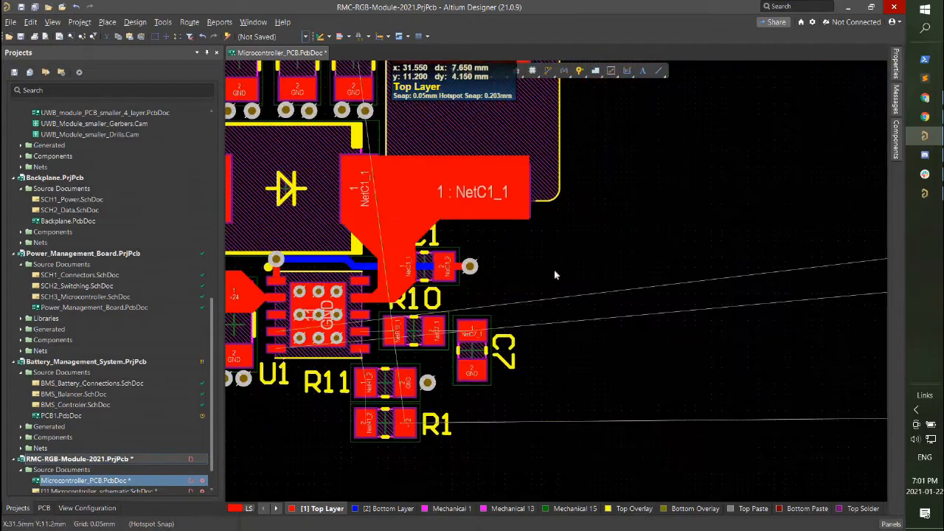
Move R5 and C6 onto the board and stand them vertically side by side below U1, with GND pads facing the board edge.
{"action": "scroll", "coordinate": [556, 273], "scroll_direction": "down", "scroll_amount": 1, "text": "ctrl"}
{"action": "right_click_drag", "start_coordinate": [562, 83], "coordinate": [567, 283]}
{"action": "scroll", "coordinate": [752, 266], "scroll_direction": "down", "scroll_amount": 3, "text": "ctrl"}
{"action": "right_click_drag", "start_coordinate": [877, 293], "coordinate": [357, 302]}
{"action": "left_click", "coordinate": [492, 347], "text": "shift"}
{"action": "left_click_drag", "start_coordinate": [492, 344], "coordinate": [459, 425]}
{"action": "scroll", "coordinate": [353, 425], "scroll_direction": "up", "scroll_amount": 4, "text": "ctrl"}
{"action": "left_click", "coordinate": [407, 444]}
{"action": "key", "text": "space"}
{"action": "scroll", "coordinate": [522, 444], "scroll_direction": "down", "scroll_amount": 1}
{"action": "left_click_drag", "start_coordinate": [516, 446], "coordinate": [422, 361]}
{"action": "left_click_drag", "start_coordinate": [305, 313], "coordinate": [310, 338]}
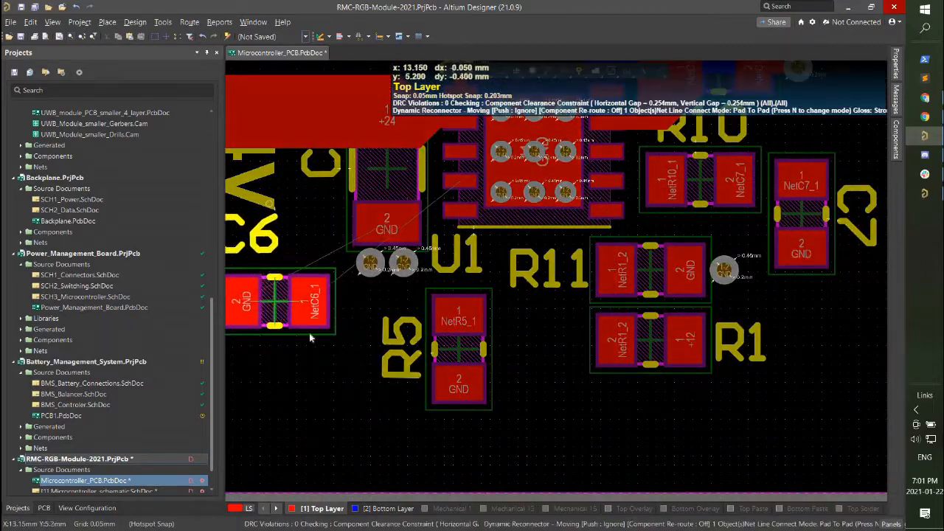
{"action": "left_click_drag", "start_coordinate": [271, 366], "coordinate": [282, 340]}
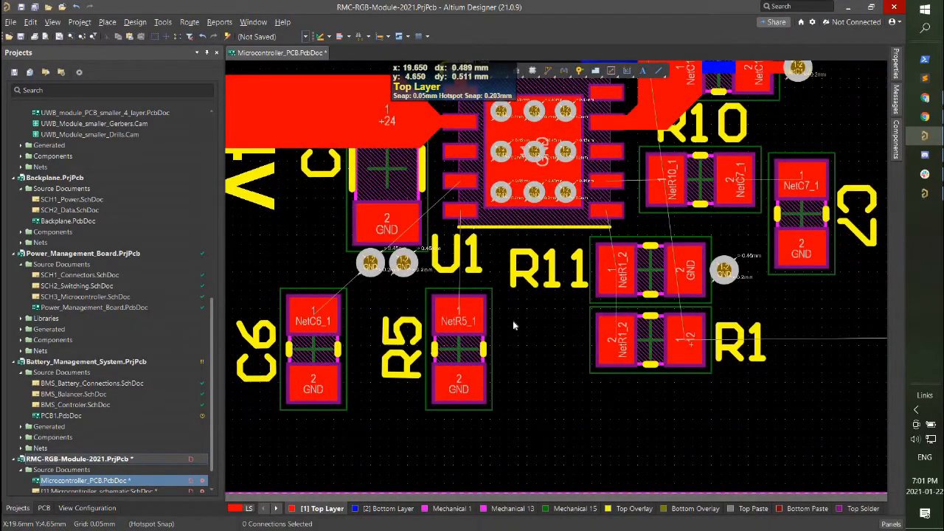
Place one GND via directly below pad 2 of C6 and another below pad 2 of R5.
{"action": "key", "text": "p"}
{"action": "key", "text": "v"}
{"action": "scroll", "coordinate": [302, 417], "scroll_direction": "up", "scroll_amount": 2, "text": "ctrl"}
{"action": "mouse_move", "coordinate": [302, 414]}
{"action": "left_mouse_down"}
{"action": "mouse_move", "coordinate": [316, 432]}
{"action": "mouse_move", "coordinate": [315, 423]}
{"action": "left_mouse_up"}
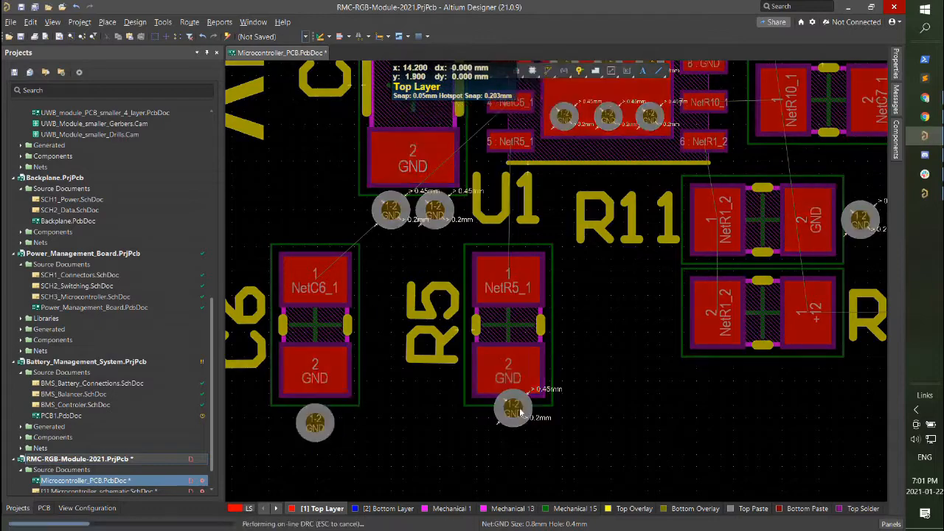
{"action": "left_click_drag", "start_coordinate": [514, 410], "coordinate": [513, 422]}
{"action": "scroll", "coordinate": [508, 402], "scroll_direction": "down", "scroll_amount": 3, "text": "ctrl"}
{"action": "scroll", "coordinate": [507, 388], "scroll_direction": "up", "scroll_amount": 2}
{"action": "scroll", "coordinate": [506, 387], "scroll_direction": "up", "scroll_amount": 2, "text": "ctrl"}
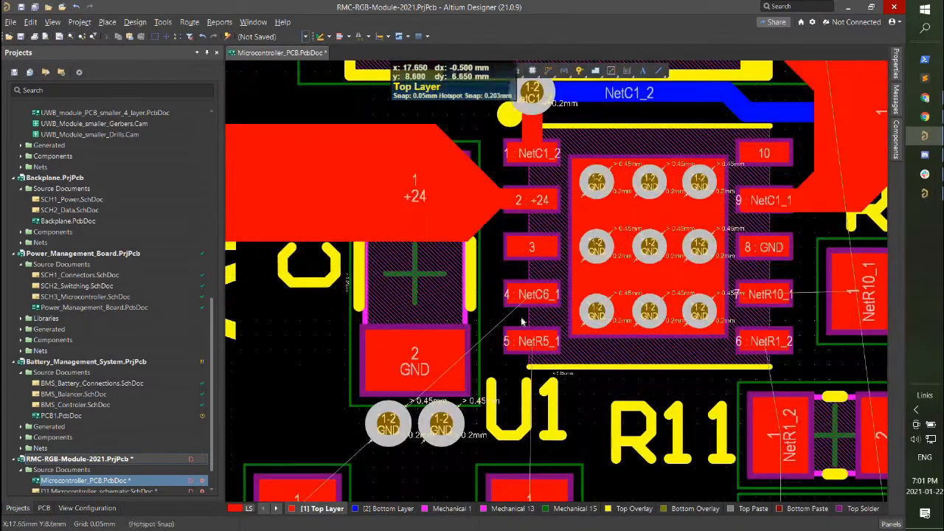
{"action": "scroll", "coordinate": [533, 318], "scroll_direction": "down", "scroll_amount": 2, "text": "ctrl"}
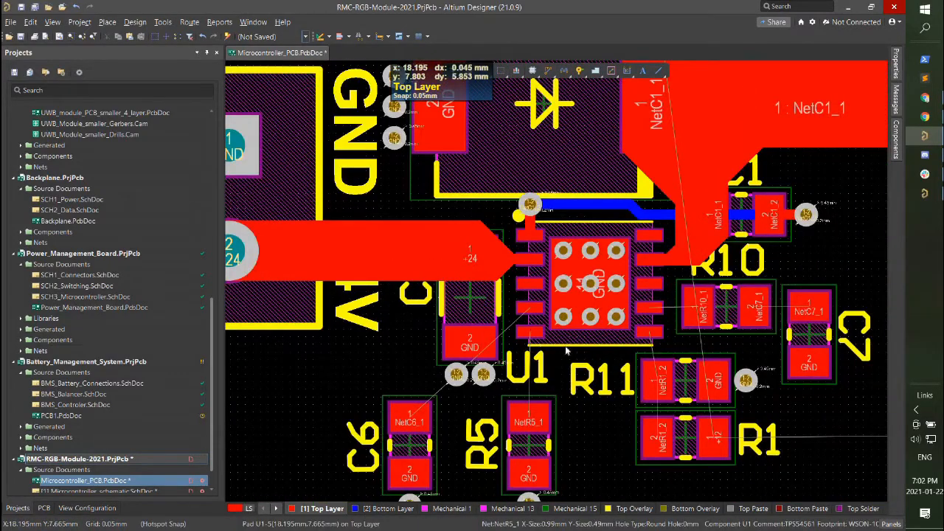
Set the Y position of the two upper mounting holes to 43.5 mm.
{"action": "scroll", "coordinate": [566, 351], "scroll_direction": "down", "scroll_amount": 4, "text": "ctrl"}
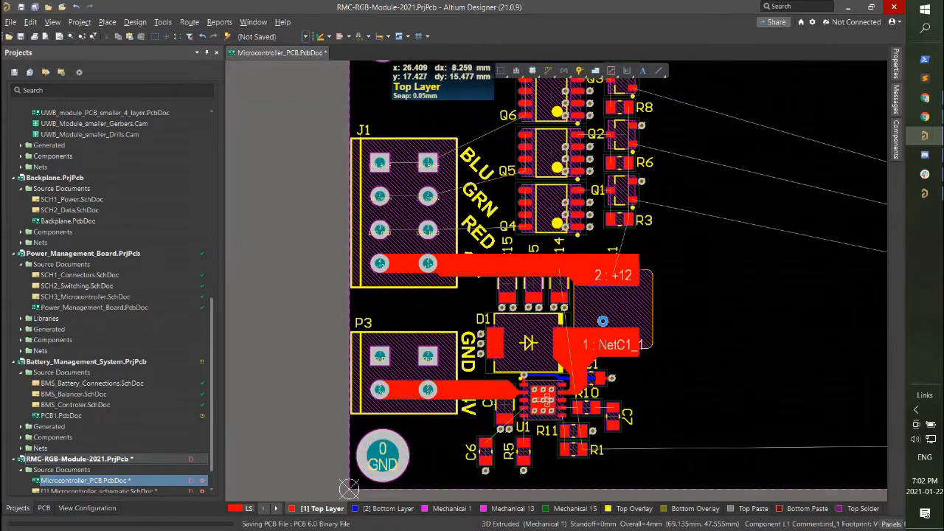
{"action": "right_click_drag", "start_coordinate": [803, 191], "coordinate": [565, 307]}
{"action": "scroll", "coordinate": [567, 304], "scroll_direction": "down", "scroll_amount": 2, "text": "ctrl"}
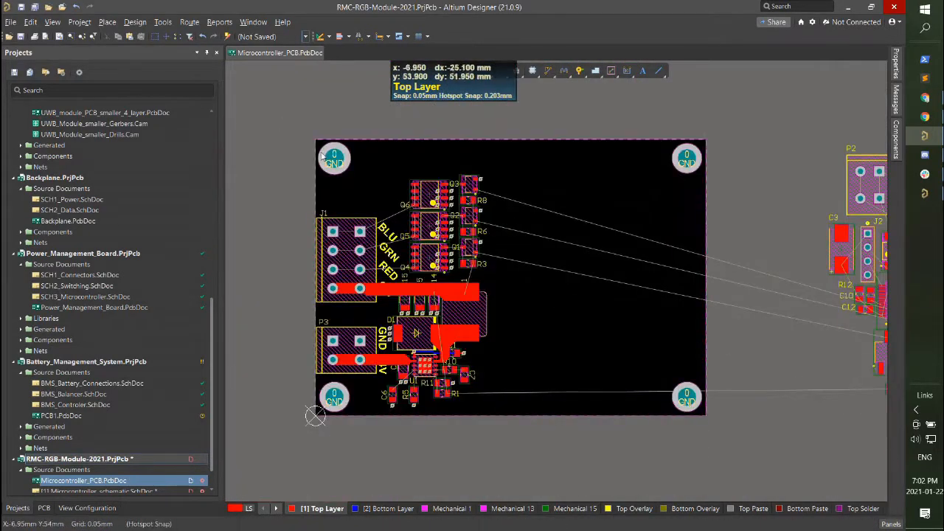
{"action": "left_click", "coordinate": [678, 160], "text": "shift"}
{"action": "key", "text": "F11"}
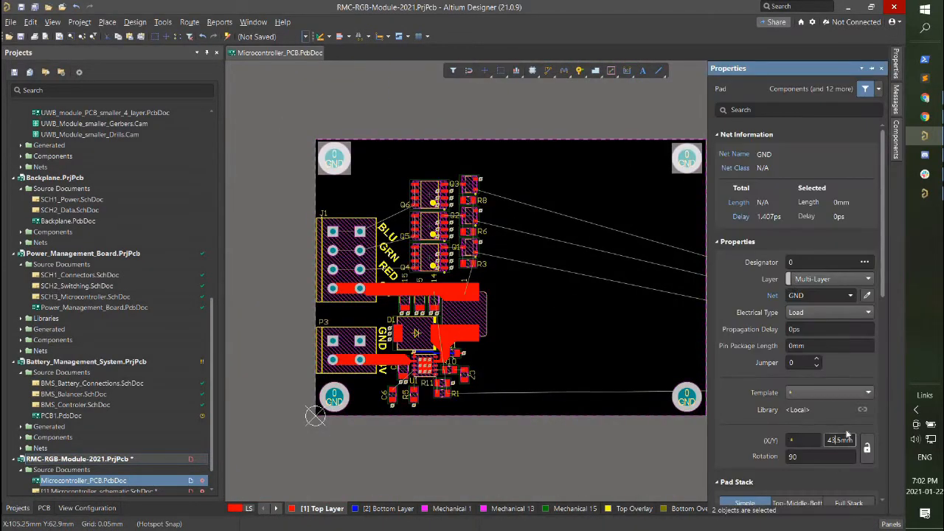
{"action": "key", "text": "F11"}
Lower the upper edge of the board outline to suit the moved mounting holes.
{"action": "scroll", "coordinate": [400, 263], "scroll_direction": "up", "scroll_amount": 5, "text": "ctrl"}
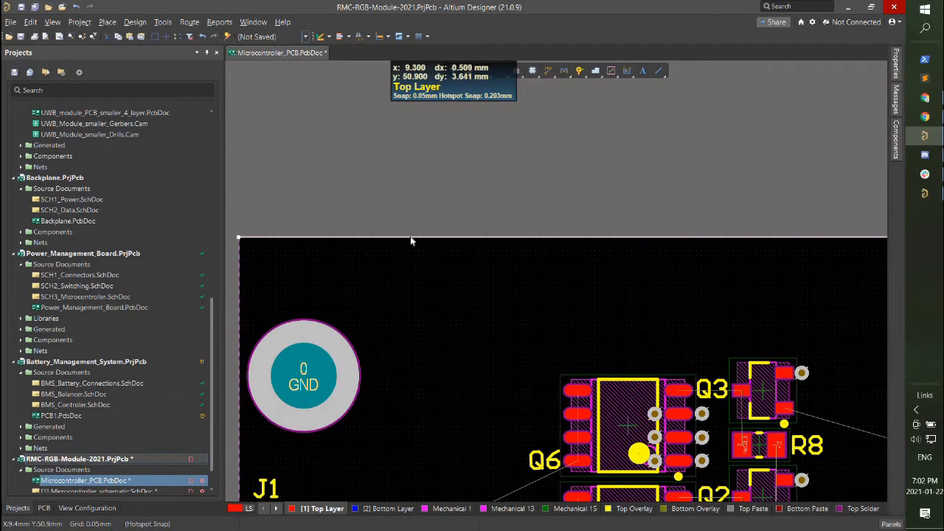
{"action": "scroll", "coordinate": [323, 222], "scroll_direction": "up", "scroll_amount": 2, "text": "ctrl"}
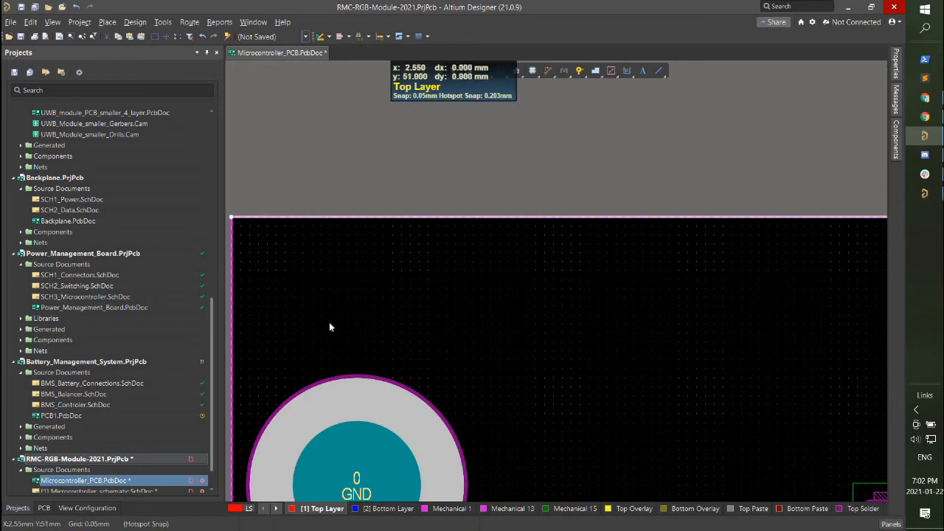
{"action": "left_click_drag", "start_coordinate": [332, 362], "coordinate": [333, 360]}
{"action": "scroll", "coordinate": [335, 302], "scroll_direction": "down", "scroll_amount": 5, "text": "ctrl"}
{"action": "left_click_drag", "start_coordinate": [334, 257], "coordinate": [312, 313]}
{"action": "scroll", "coordinate": [317, 313], "scroll_direction": "down", "scroll_amount": 3}
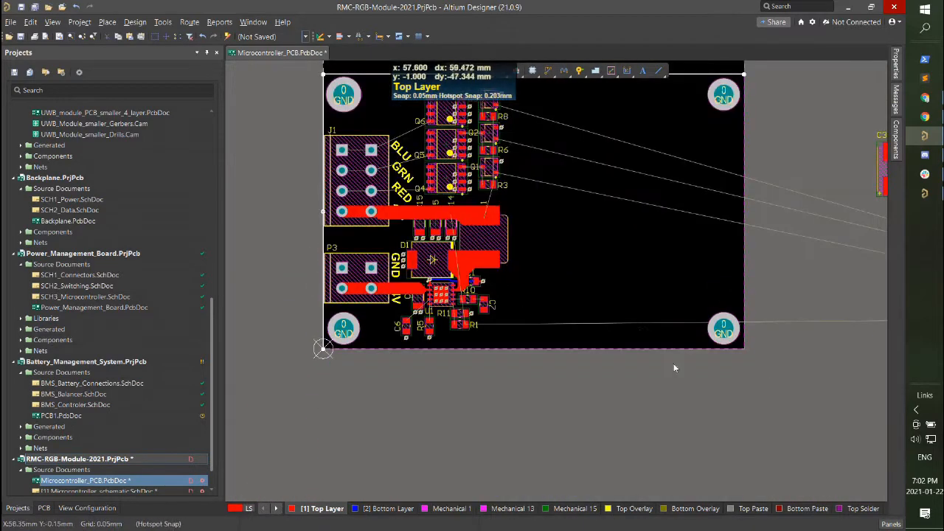
Redefine the board shape from the selected outline.
{"action": "left_click", "coordinate": [134, 22]}
{"action": "mouse_move", "coordinate": [264, 96]}
{"action": "left_click", "coordinate": [432, 97]}
{"action": "scroll", "coordinate": [521, 233], "scroll_direction": "down", "scroll_amount": 2, "text": "ctrl"}
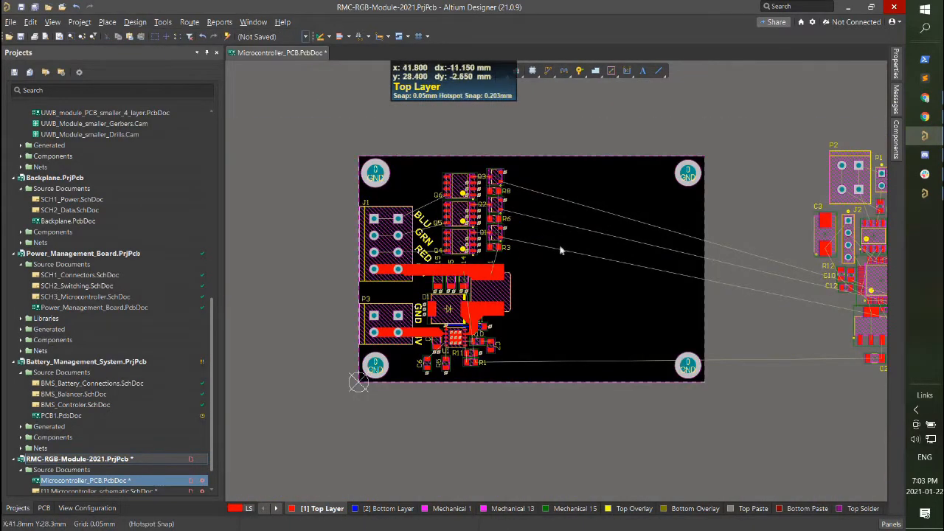
Move U4 onto the board to the right of C7, rotated 180° so its three small pads face up.
{"action": "scroll", "coordinate": [562, 251], "scroll_direction": "down", "scroll_amount": 2, "text": "shift"}
{"action": "left_click_drag", "start_coordinate": [755, 332], "coordinate": [417, 261]}
{"action": "scroll", "coordinate": [413, 264], "scroll_direction": "up", "scroll_amount": 5, "text": "ctrl"}
{"action": "scroll", "coordinate": [525, 261], "scroll_direction": "down", "scroll_amount": 3, "text": "ctrl"}
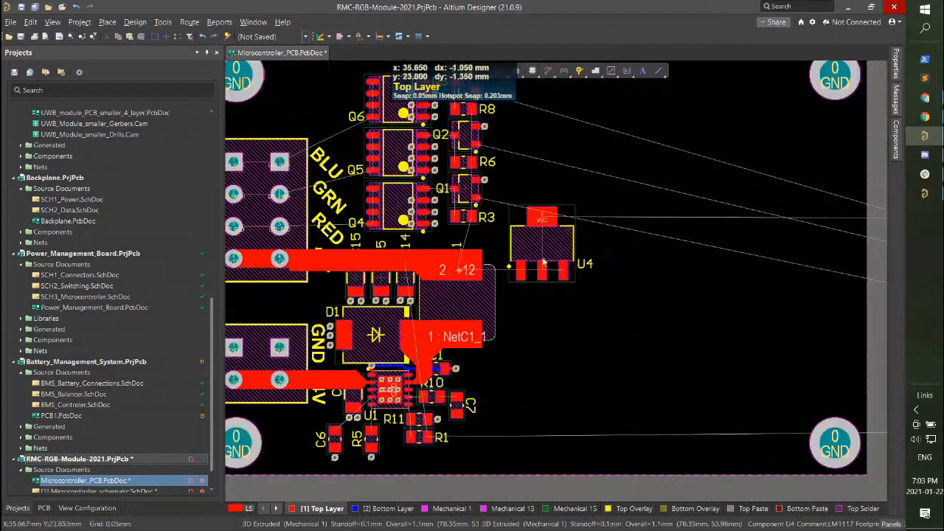
{"action": "left_click_drag", "start_coordinate": [542, 262], "coordinate": [515, 415]}
{"action": "key", "text": "space"}
{"action": "key", "text": "space"}
{"action": "scroll", "coordinate": [512, 415], "scroll_direction": "up", "scroll_amount": 3, "text": "ctrl"}
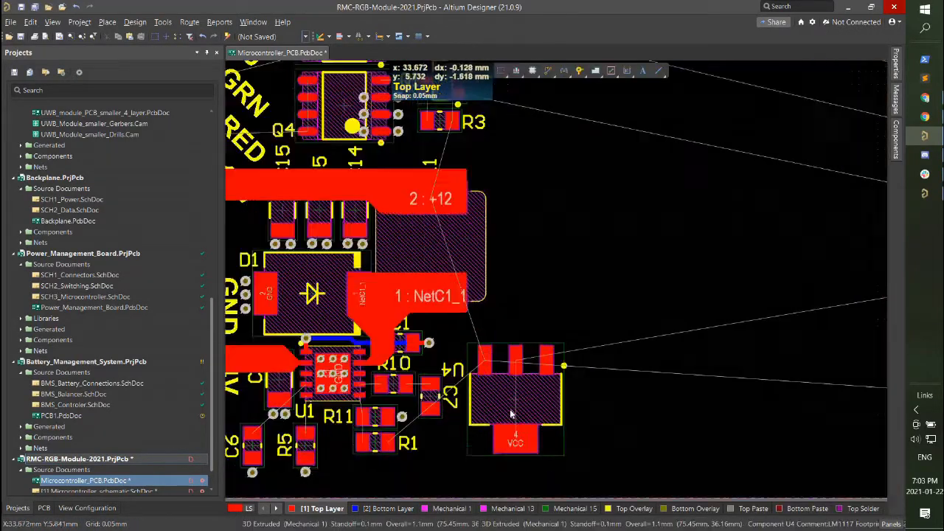
{"action": "left_click_drag", "start_coordinate": [503, 351], "coordinate": [555, 363]}
Make U4's designator horizontal, move it beside the pin 1 dot, and adjust U4's position.
{"action": "double_click", "coordinate": [487, 336]}
{"action": "left_click", "coordinate": [817, 172]}
{"action": "scroll", "coordinate": [502, 336], "scroll_direction": "up", "scroll_amount": 3, "text": "ctrl"}
{"action": "left_click_drag", "start_coordinate": [488, 337], "coordinate": [719, 351]}
{"action": "scroll", "coordinate": [618, 352], "scroll_direction": "down", "scroll_amount": 1, "text": "ctrl"}
{"action": "scroll", "coordinate": [618, 346], "scroll_direction": "down", "scroll_amount": 1}
{"action": "left_click_drag", "start_coordinate": [619, 330], "coordinate": [551, 359]}
Move C2 onto the board and place it horizontally above U4, with its +12 pad over U4's pin 3.
{"action": "scroll", "coordinate": [552, 360], "scroll_direction": "down", "scroll_amount": 2, "text": "ctrl"}
{"action": "scroll", "coordinate": [625, 250], "scroll_direction": "down", "scroll_amount": 5, "text": "shift"}
{"action": "scroll", "coordinate": [634, 236], "scroll_direction": "down", "scroll_amount": 1, "text": "ctrl"}
{"action": "left_click_drag", "start_coordinate": [647, 290], "coordinate": [602, 225]}
{"action": "scroll", "coordinate": [621, 227], "scroll_direction": "up", "scroll_amount": 5, "text": "shift"}
{"action": "key", "text": "space"}
{"action": "key", "text": "space"}
{"action": "scroll", "coordinate": [611, 245], "scroll_direction": "up", "scroll_amount": 4, "text": "ctrl"}
Set the rotation of C2's designator to 0 and centre it above C2.
{"action": "double_click", "coordinate": [597, 157]}
{"action": "left_click", "coordinate": [804, 171]}
{"action": "type", "text": "0"}
{"action": "key", "text": "Return"}
{"action": "left_click_drag", "start_coordinate": [591, 158], "coordinate": [655, 166]}
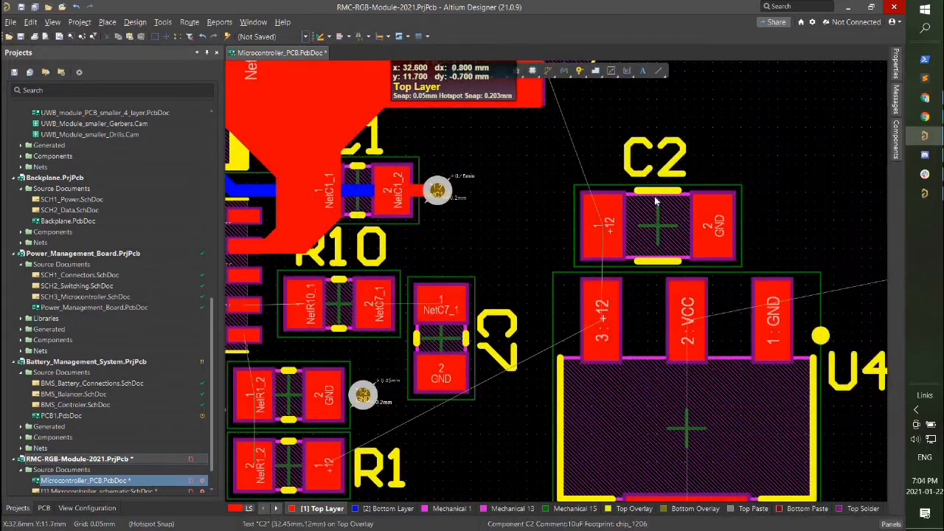
Place two GND vias stacked vertically to the right of C2's pad 2.
{"action": "scroll", "coordinate": [655, 201], "scroll_direction": "down", "scroll_amount": 2, "text": "shift"}
{"action": "key", "text": "p"}
{"action": "key", "text": "v"}
{"action": "left_click_drag", "start_coordinate": [648, 248], "coordinate": [644, 255]}
{"action": "left_click_drag", "start_coordinate": [618, 212], "coordinate": [640, 217]}
Draw a top-layer copper region over U4's pad 4 that tapers at 45° into its VCC pin 2.
{"action": "scroll", "coordinate": [707, 210], "scroll_direction": "down", "scroll_amount": 2, "text": "ctrl"}
{"action": "scroll", "coordinate": [664, 229], "scroll_direction": "down", "scroll_amount": 2}
{"action": "scroll", "coordinate": [619, 197], "scroll_direction": "up", "scroll_amount": 3, "text": "ctrl"}
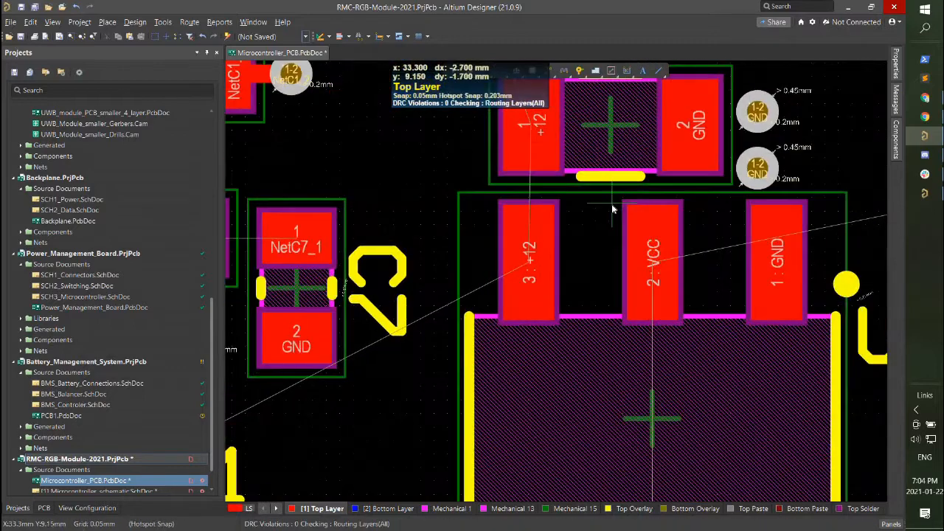
{"action": "scroll", "coordinate": [520, 270], "scroll_direction": "down", "scroll_amount": 2}
{"action": "left_click", "coordinate": [458, 459]}
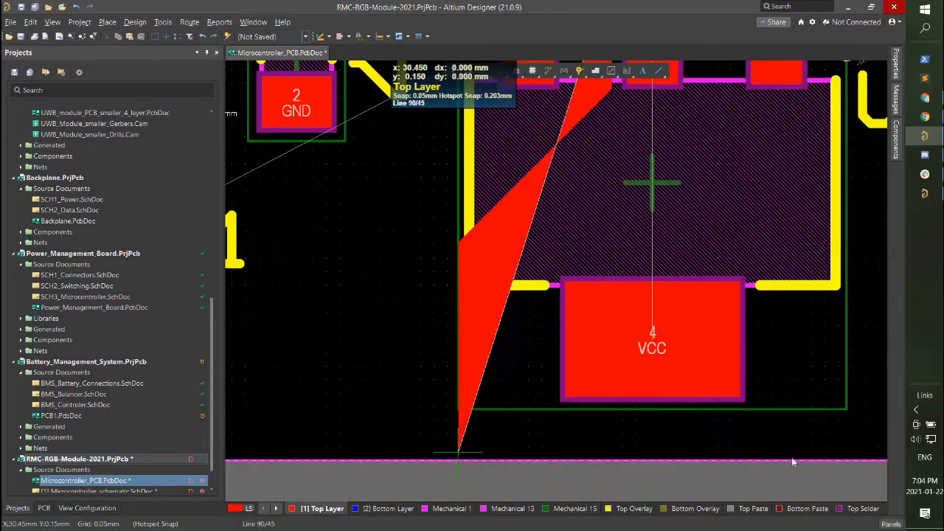
{"action": "left_click", "coordinate": [847, 452]}
{"action": "scroll", "coordinate": [692, 127], "scroll_direction": "up", "scroll_amount": 1}
{"action": "left_click", "coordinate": [692, 127]}
{"action": "left_click", "coordinate": [692, 127]}
{"action": "scroll", "coordinate": [692, 127], "scroll_direction": "up", "scroll_amount": 3}
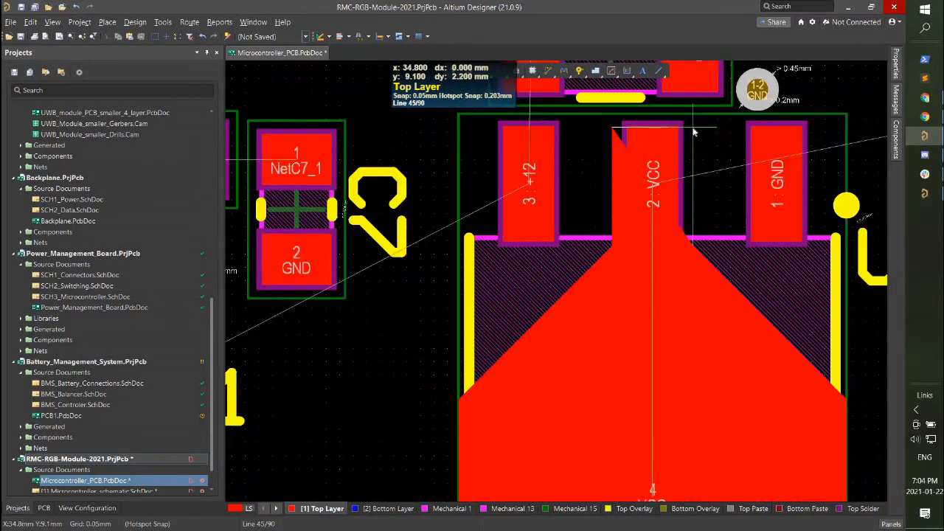
{"action": "left_click", "coordinate": [692, 127]}
{"action": "right_click", "coordinate": [691, 146]}
{"action": "left_click_drag", "start_coordinate": [680, 124], "coordinate": [679, 123]}
Widen U4's VCC copper region slightly on both sides.
{"action": "scroll", "coordinate": [686, 118], "scroll_direction": "down", "scroll_amount": 3, "text": "ctrl"}
{"action": "left_click", "coordinate": [770, 228]}
{"action": "scroll", "coordinate": [752, 246], "scroll_direction": "up", "scroll_amount": 3, "text": "ctrl"}
{"action": "scroll", "coordinate": [752, 243], "scroll_direction": "down", "scroll_amount": 3, "text": "ctrl"}
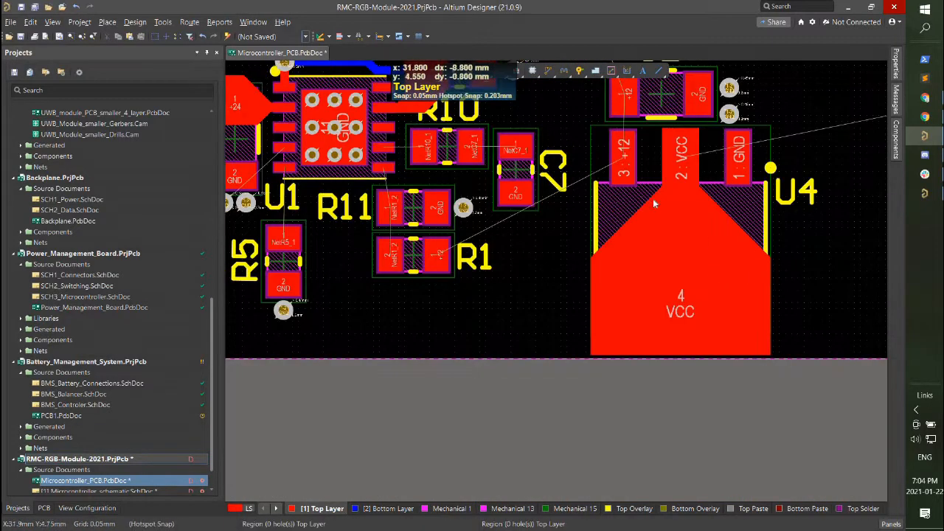
{"action": "left_click", "coordinate": [594, 348]}
{"action": "scroll", "coordinate": [595, 331], "scroll_direction": "up", "scroll_amount": 3, "text": "ctrl"}
{"action": "scroll", "coordinate": [586, 322], "scroll_direction": "down", "scroll_amount": 2, "text": "shift"}
{"action": "left_click_drag", "start_coordinate": [776, 318], "coordinate": [786, 318]}
Move U4, its VCC copper region, C2 and C2's GND vias together upward, away from the lower board edge.
{"action": "scroll", "coordinate": [801, 287], "scroll_direction": "down", "scroll_amount": 4, "text": "ctrl"}
{"action": "scroll", "coordinate": [642, 302], "scroll_direction": "up", "scroll_amount": 3, "text": "ctrl"}
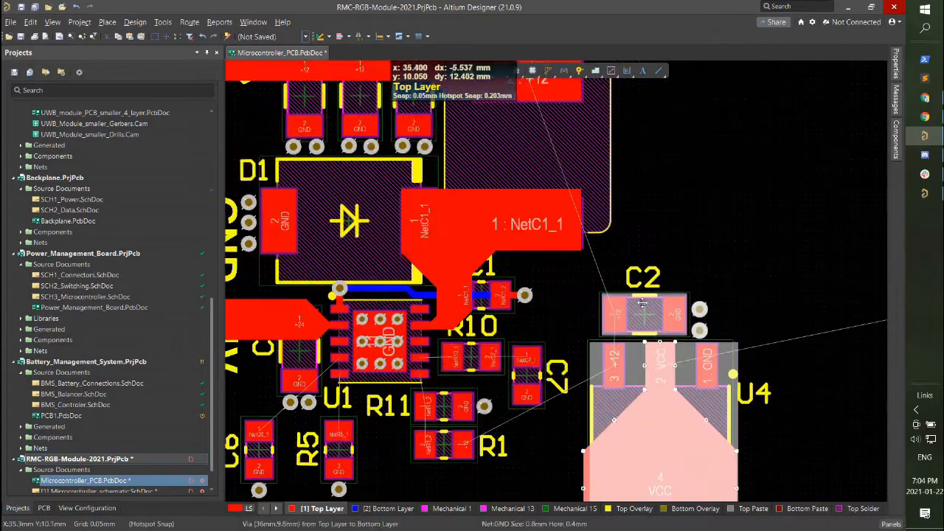
{"action": "left_click_drag", "start_coordinate": [642, 303], "coordinate": [645, 261]}
{"action": "left_click", "coordinate": [682, 245]}
Extend the bottom edge of U4's VCC copper region slightly toward the board edge.
{"action": "scroll", "coordinate": [675, 246], "scroll_direction": "down", "scroll_amount": 2, "text": "ctrl"}
{"action": "scroll", "coordinate": [685, 403], "scroll_direction": "up", "scroll_amount": 4, "text": "ctrl"}
{"action": "left_click", "coordinate": [685, 405]}
{"action": "left_click_drag", "start_coordinate": [685, 405], "coordinate": [687, 428]}
{"action": "left_click", "coordinate": [811, 358]}
{"action": "scroll", "coordinate": [811, 358], "scroll_direction": "down", "scroll_amount": 4, "text": "ctrl"}
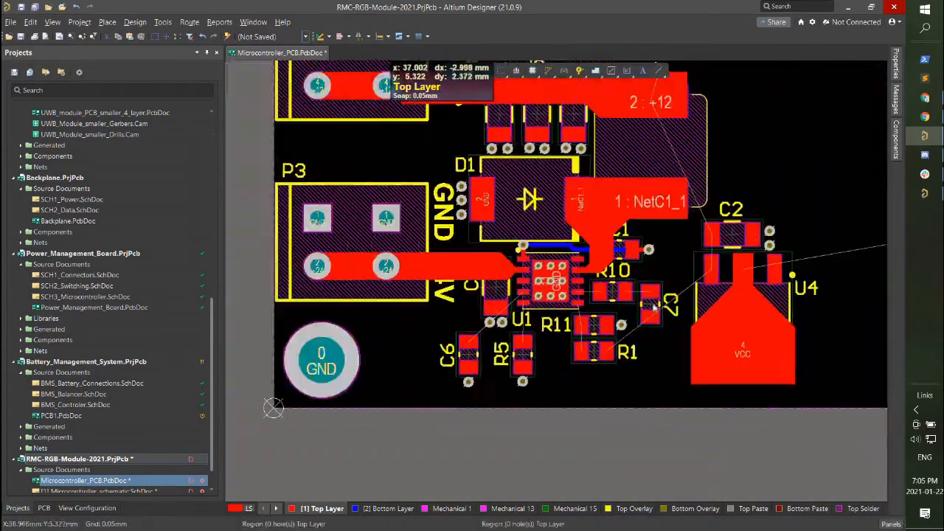
Move C3 onto the board beside U4 with its VCC pad at the bottom, and shift U4's designator above the pin 1 dot.
{"action": "scroll", "coordinate": [654, 308], "scroll_direction": "down", "scroll_amount": 5, "text": "ctrl"}
{"action": "scroll", "coordinate": [811, 311], "scroll_direction": "up", "scroll_amount": 3, "text": "ctrl"}
{"action": "left_click_drag", "start_coordinate": [651, 158], "coordinate": [345, 289]}
{"action": "scroll", "coordinate": [302, 304], "scroll_direction": "up", "scroll_amount": 3, "text": "ctrl"}
{"action": "scroll", "coordinate": [474, 295], "scroll_direction": "up", "scroll_amount": 3, "text": "ctrl"}
{"action": "left_click_drag", "start_coordinate": [521, 218], "coordinate": [512, 174]}
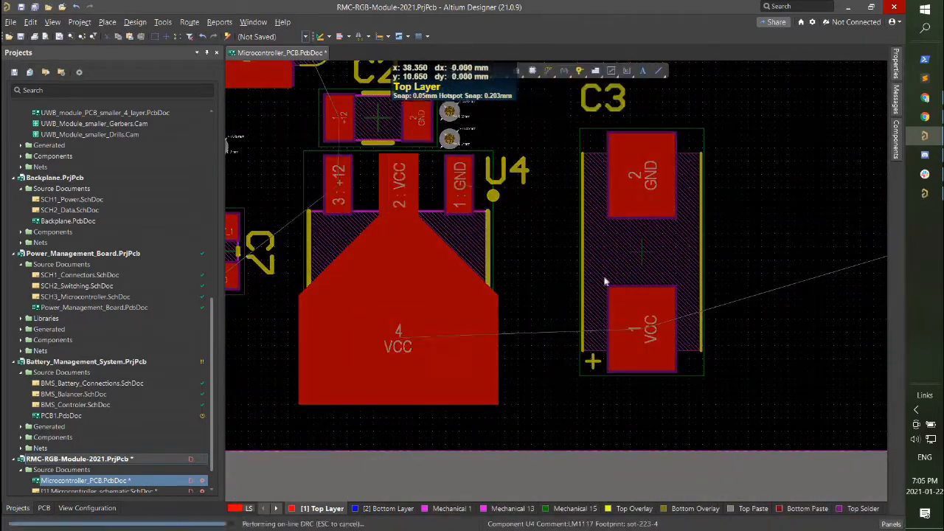
{"action": "left_click_drag", "start_coordinate": [637, 258], "coordinate": [592, 282]}
Rotate C3's designator to vertical and place it along C3's right side.
{"action": "key", "text": "space"}
{"action": "left_click_drag", "start_coordinate": [558, 128], "coordinate": [675, 280]}
{"action": "scroll", "coordinate": [657, 278], "scroll_direction": "down", "scroll_amount": 1, "text": "ctrl"}
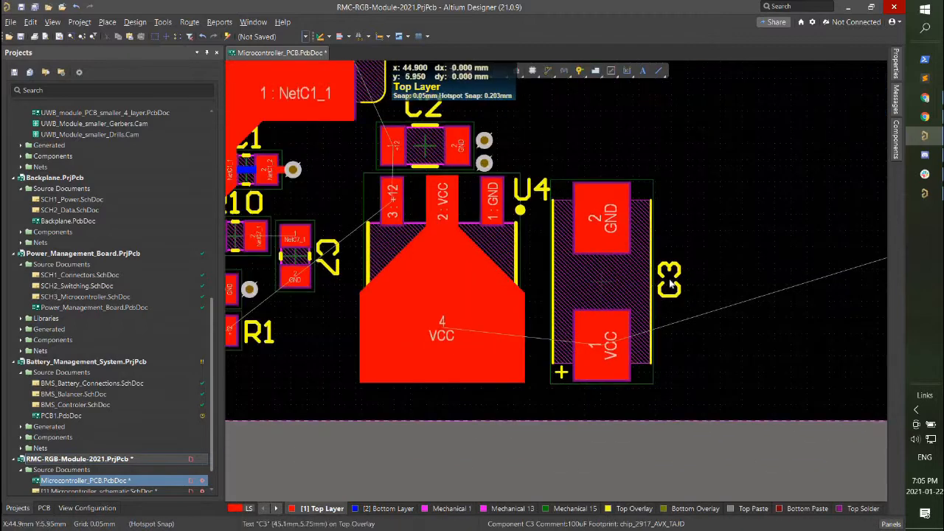
{"action": "left_click", "coordinate": [670, 283]}
Place a row of three GND vias directly above C3's pad 2.
{"action": "scroll", "coordinate": [582, 191], "scroll_direction": "up", "scroll_amount": 2, "text": "ctrl"}
{"action": "key", "text": "p"}
{"action": "key", "text": "v"}
{"action": "left_click", "coordinate": [598, 220]}
{"action": "left_click", "coordinate": [622, 224]}
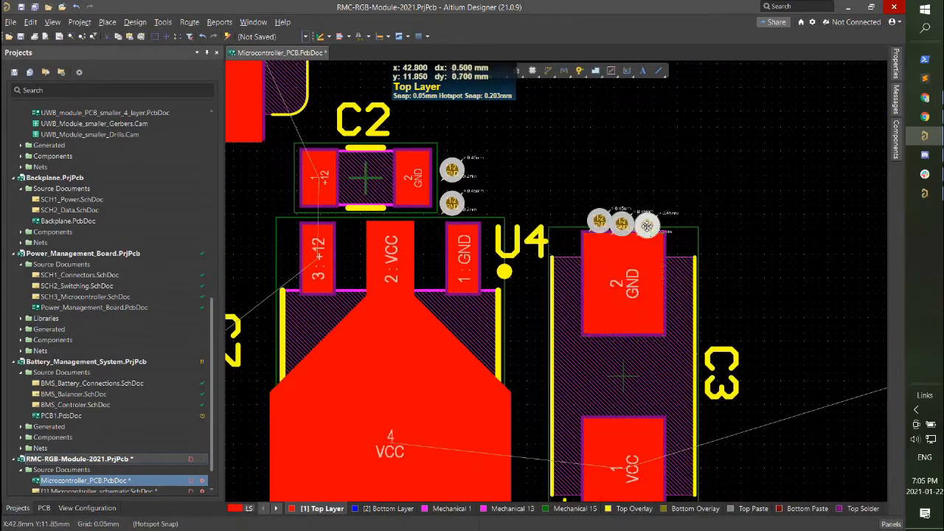
{"action": "scroll", "coordinate": [647, 226], "scroll_direction": "up", "scroll_amount": 2, "text": "ctrl"}
{"action": "left_click", "coordinate": [652, 211]}
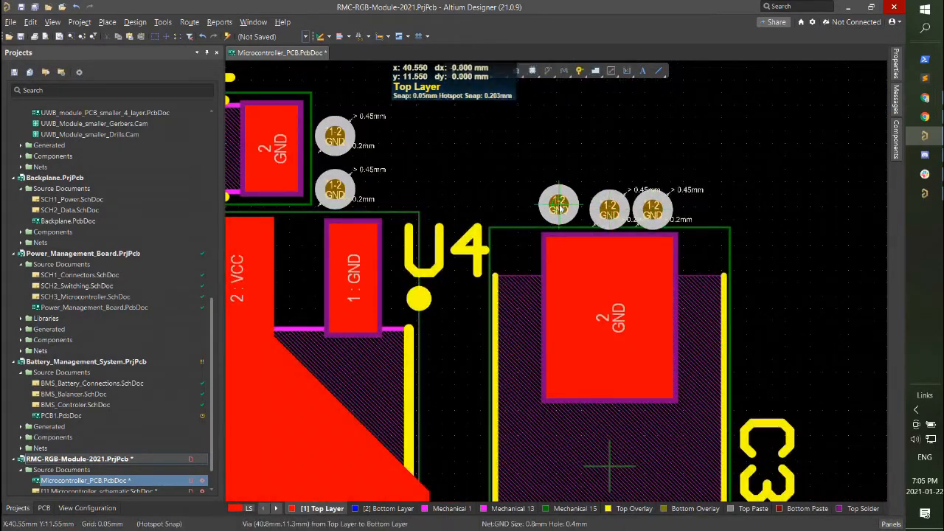
{"action": "left_click_drag", "start_coordinate": [560, 209], "coordinate": [565, 215]}
{"action": "scroll", "coordinate": [550, 183], "scroll_direction": "down", "scroll_amount": 2, "text": "ctrl"}
Extend U4's VCC copper region sideways so it covers C3's VCC pad 1.
{"action": "scroll", "coordinate": [494, 376], "scroll_direction": "up", "scroll_amount": 1, "text": "ctrl"}
{"action": "left_click", "coordinate": [487, 395]}
{"action": "right_click", "coordinate": [486, 386]}
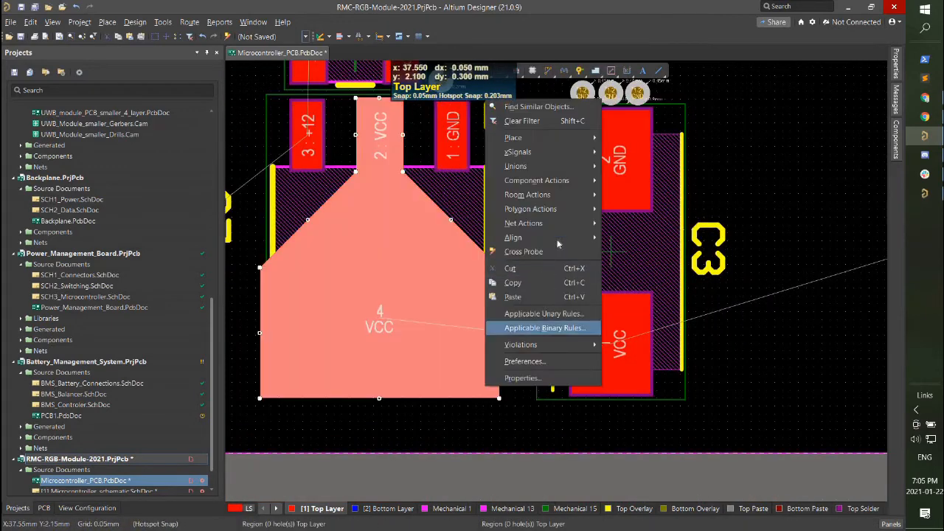
{"action": "mouse_move", "coordinate": [568, 209]}
{"action": "left_click", "coordinate": [696, 422]}
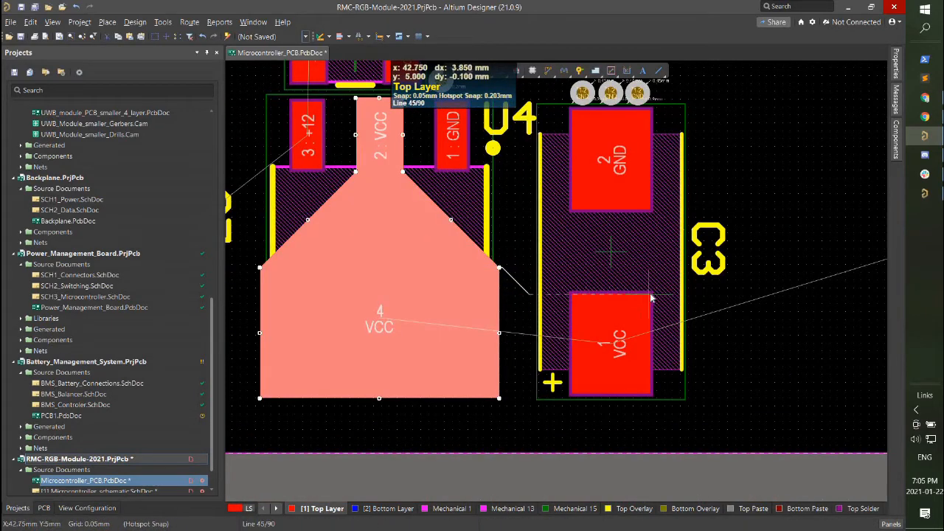
{"action": "left_click", "coordinate": [500, 399]}
{"action": "scroll", "coordinate": [516, 283], "scroll_direction": "up", "scroll_amount": 4, "text": "ctrl"}
{"action": "scroll", "coordinate": [525, 281], "scroll_direction": "down", "scroll_amount": 4, "text": "ctrl"}
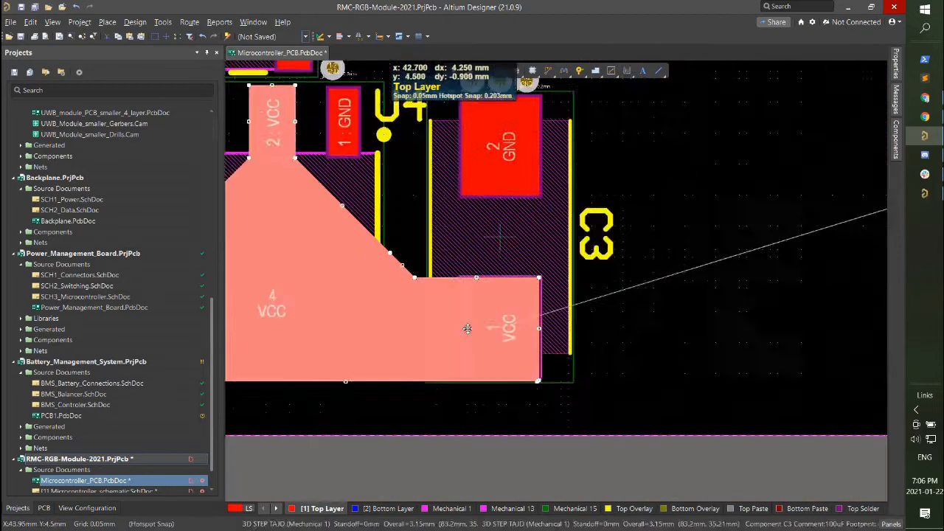
{"action": "scroll", "coordinate": [544, 382], "scroll_direction": "up", "scroll_amount": 6, "text": "ctrl"}
{"action": "scroll", "coordinate": [537, 338], "scroll_direction": "down", "scroll_amount": 6, "text": "ctrl"}
{"action": "left_click", "coordinate": [577, 440]}
Place six VCC vias around U4's pad 4: four in a row below it and one on each side.
{"action": "scroll", "coordinate": [577, 375], "scroll_direction": "down", "scroll_amount": 3, "text": "ctrl"}
{"action": "scroll", "coordinate": [516, 383], "scroll_direction": "up", "scroll_amount": 2, "text": "ctrl"}
{"action": "key", "text": "p"}
{"action": "key", "text": "v"}
{"action": "scroll", "coordinate": [579, 406], "scroll_direction": "up", "scroll_amount": 1, "text": "ctrl"}
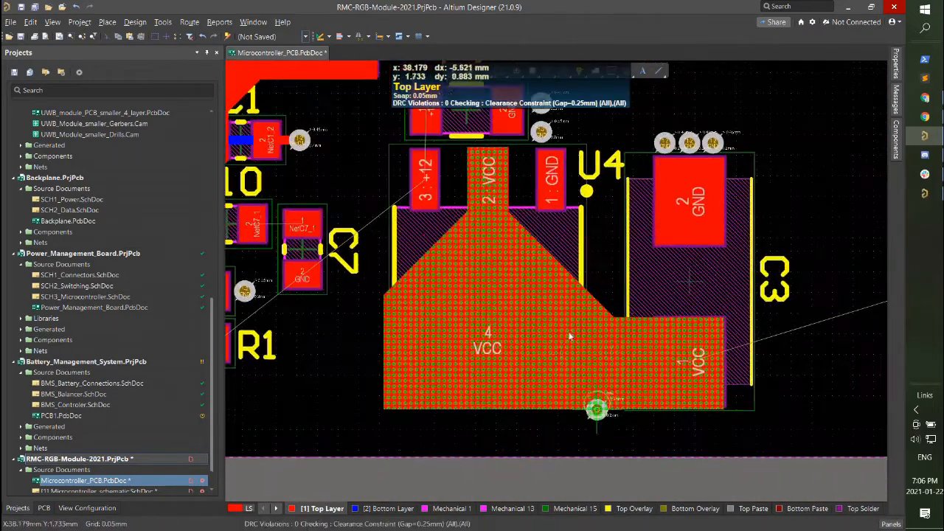
{"action": "left_click", "coordinate": [564, 388]}
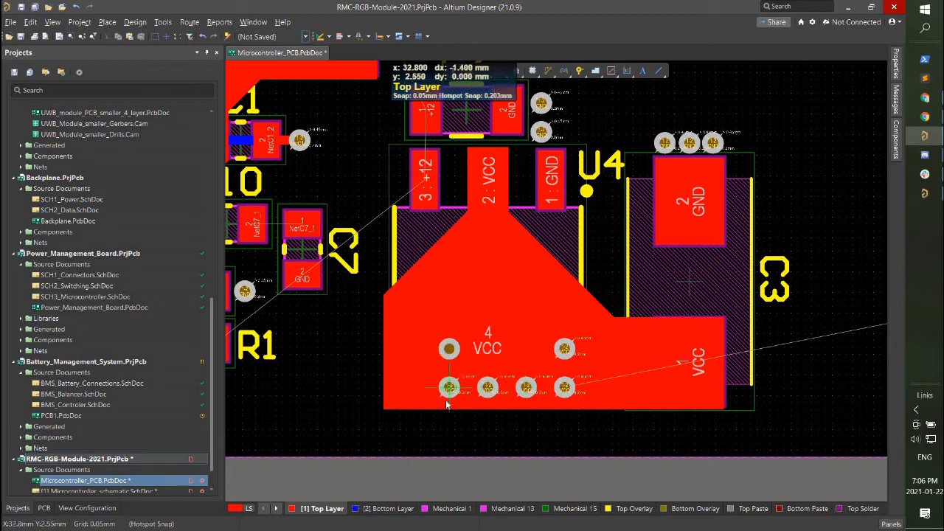
Shift the six VCC vias together to the left to centre them on U4's pad 4.
{"action": "left_click_drag", "start_coordinate": [399, 438], "coordinate": [590, 319]}
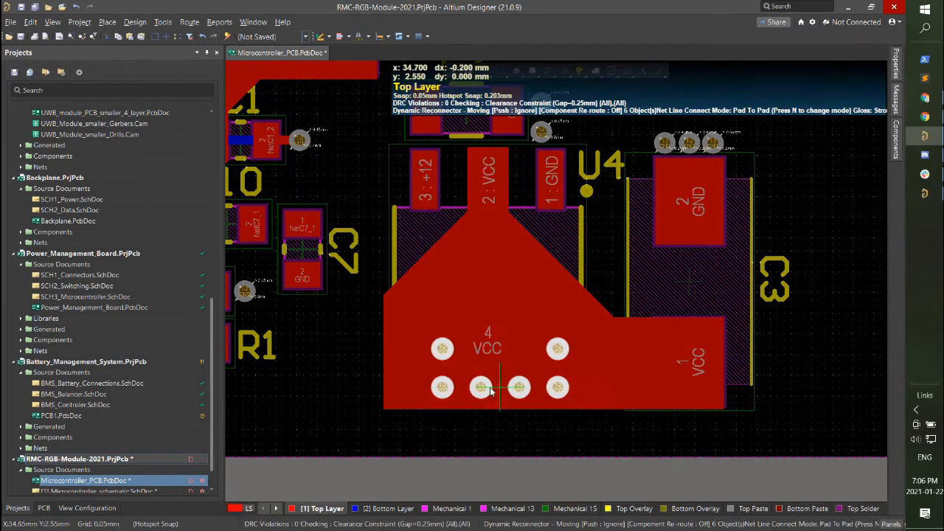
{"action": "left_click", "coordinate": [490, 389]}
{"action": "scroll", "coordinate": [428, 443], "scroll_direction": "up", "scroll_amount": 1, "text": "ctrl"}
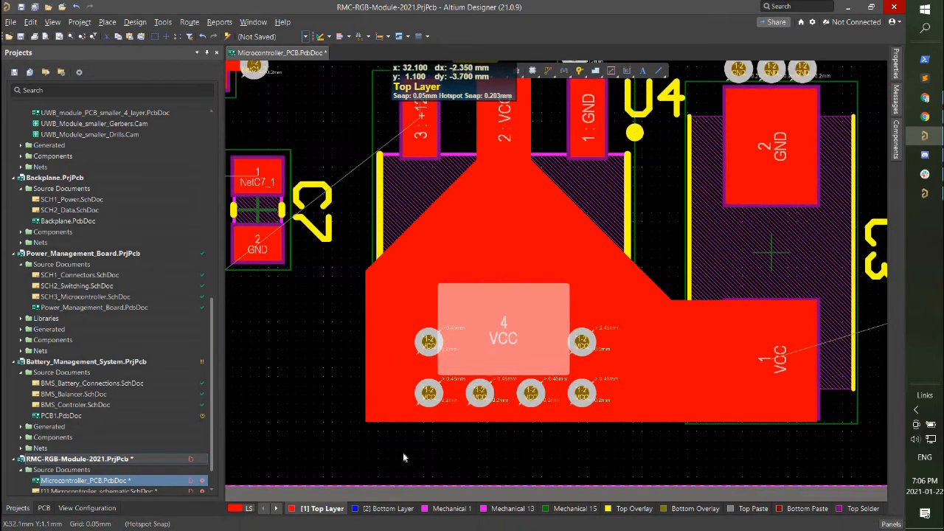
{"action": "left_click_drag", "start_coordinate": [405, 457], "coordinate": [601, 318]}
{"action": "left_click", "coordinate": [469, 462]}
{"action": "scroll", "coordinate": [480, 442], "scroll_direction": "down", "scroll_amount": 2, "text": "ctrl"}
{"action": "scroll", "coordinate": [475, 435], "scroll_direction": "up", "scroll_amount": 2, "text": "ctrl"}
Move the outer VCC vias on both sides of U4's pad 4 slightly outward.
{"action": "left_click_drag", "start_coordinate": [390, 452], "coordinate": [452, 310]}
{"action": "key", "text": "e"}
{"action": "key", "text": "m"}
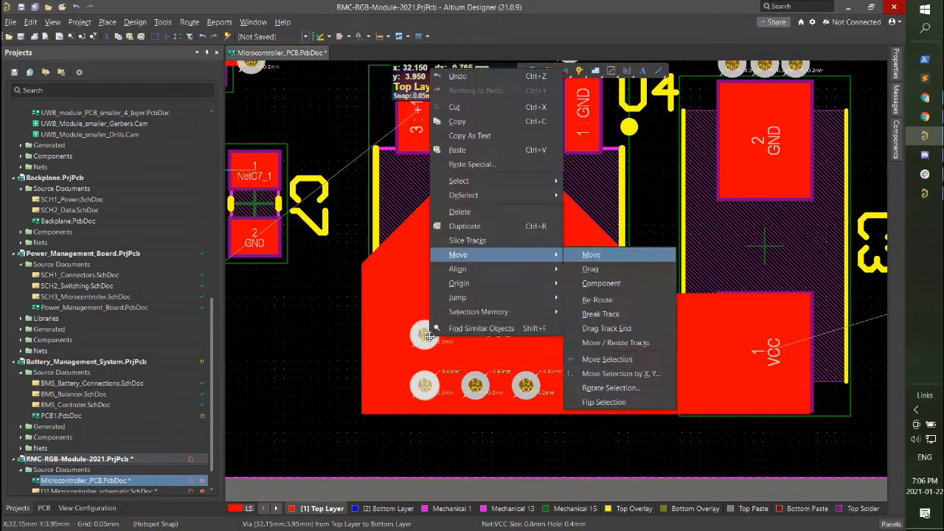
{"action": "key", "text": "s"}
{"action": "left_click", "coordinate": [426, 385]}
{"action": "left_click", "coordinate": [412, 386]}
{"action": "left_click_drag", "start_coordinate": [579, 383], "coordinate": [601, 385]}
Move the two inner VCC vias in the row below U4's pad 4 outward, away from each other.
{"action": "left_click", "coordinate": [475, 386]}
{"action": "left_click", "coordinate": [469, 386]}
{"action": "left_click", "coordinate": [526, 386]}
{"action": "key", "text": "e"}
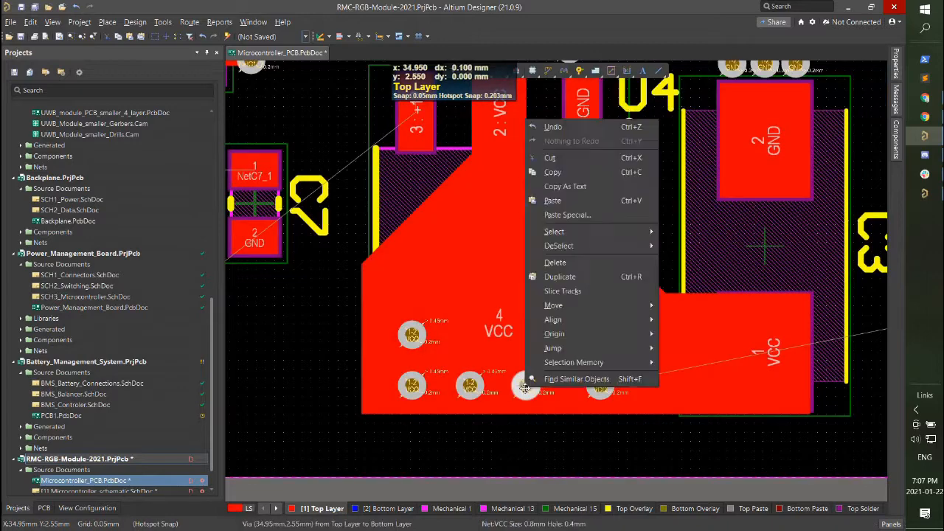
{"action": "key", "text": "m"}
{"action": "key", "text": "s"}
{"action": "left_click", "coordinate": [526, 386]}
{"action": "left_click", "coordinate": [546, 385]}
Nudge the left inner VCC via of that row slightly further to the left.
{"action": "left_click", "coordinate": [469, 385]}
{"action": "key", "text": "w"}
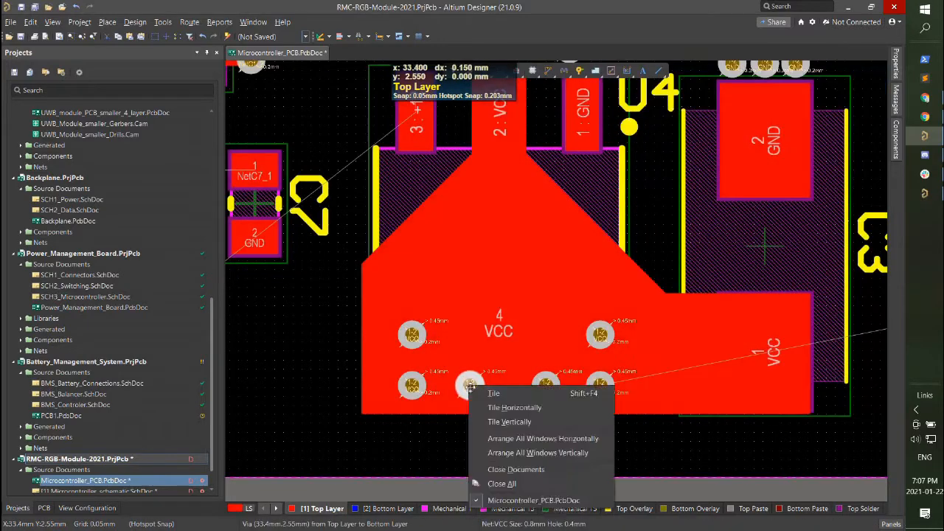
{"action": "key", "text": "Escape"}
{"action": "key", "text": "e"}
{"action": "key", "text": "m"}
{"action": "key", "text": "s"}
{"action": "left_click", "coordinate": [470, 385]}
{"action": "left_click", "coordinate": [468, 386]}
Shift the three VCC vias on the left side of U4's pad 4 together to the left.
{"action": "left_click_drag", "start_coordinate": [373, 454], "coordinate": [504, 303]}
{"action": "key", "text": "e"}
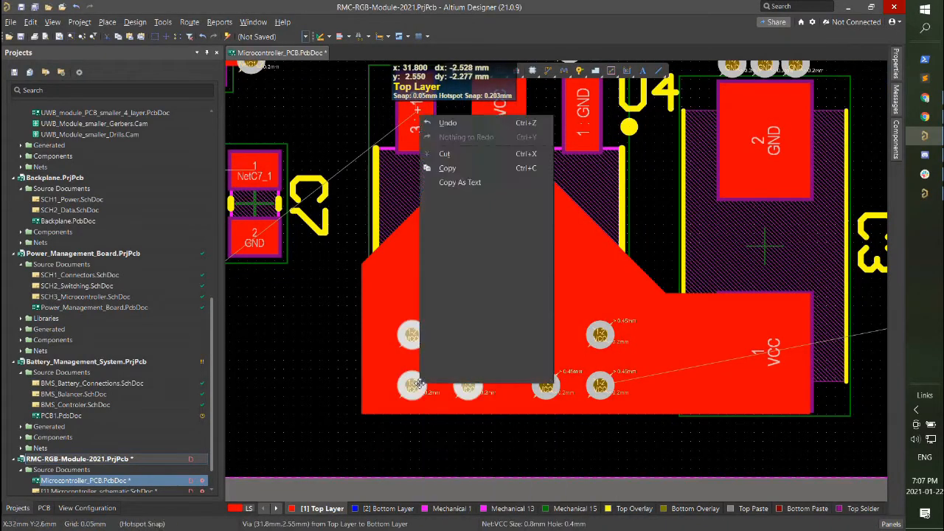
{"action": "key", "text": "m"}
{"action": "key", "text": "s"}
{"action": "left_click", "coordinate": [467, 385]}
{"action": "left_click", "coordinate": [448, 386]}
Shift the three VCC vias on the right side of U4's pad 4 together slightly to the right.
{"action": "left_click_drag", "start_coordinate": [491, 447], "coordinate": [639, 320]}
{"action": "key", "text": "e"}
{"action": "key", "text": "m"}
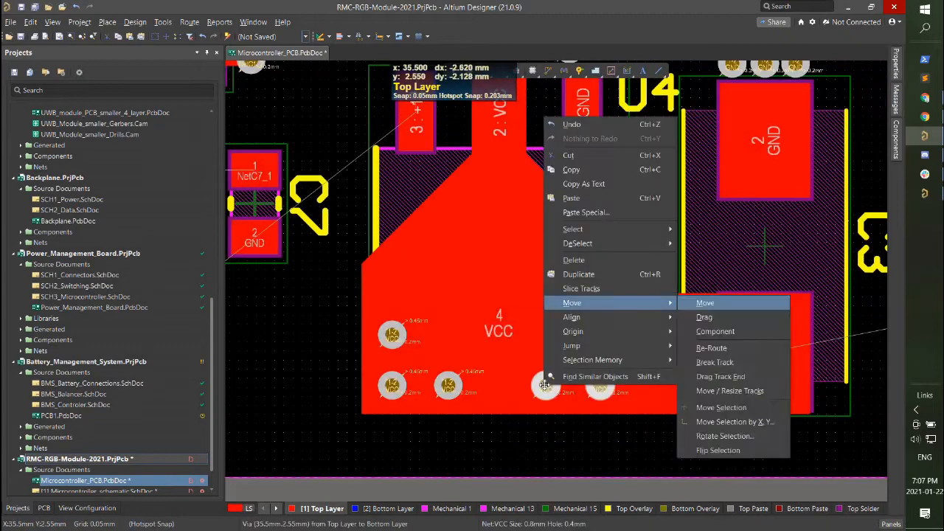
{"action": "key", "text": "s"}
{"action": "left_click", "coordinate": [546, 385]}
{"action": "left_click", "coordinate": [551, 385]}
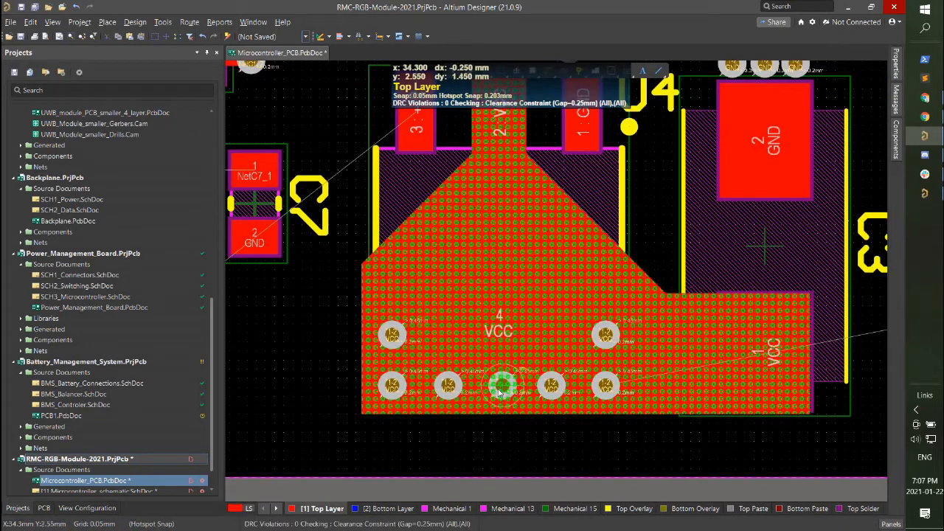
Add a VCC via in the middle gap of the row below U4's pad 4 and save the PCB document.
{"action": "scroll", "coordinate": [502, 392], "scroll_direction": "down", "scroll_amount": 3, "text": "ctrl"}
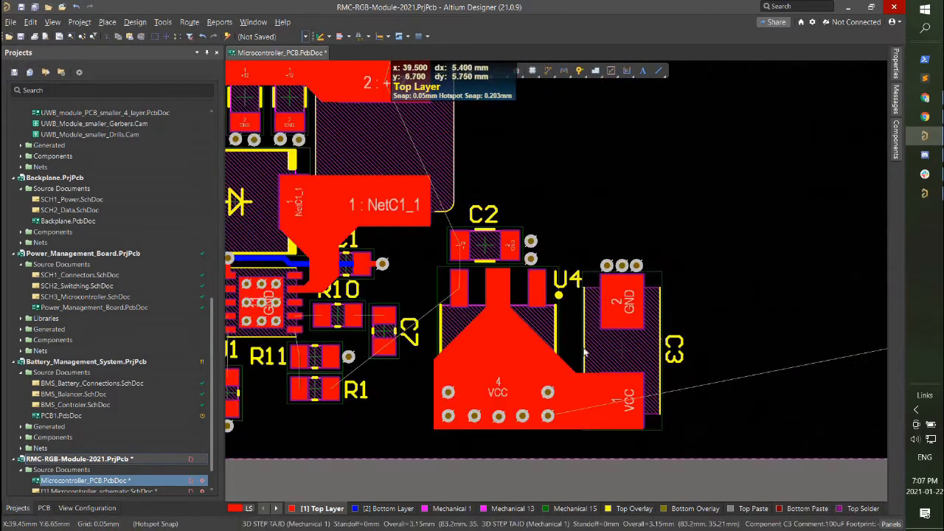
{"action": "scroll", "coordinate": [591, 258], "scroll_direction": "down", "scroll_amount": 2, "text": "ctrl"}
{"action": "key", "text": "ctrl+s"}
Route a 0.5 mm wide +12 track from the large +12 pad 2 down through C2's pad 1 to U4's pad 3.
{"action": "scroll", "coordinate": [575, 280], "scroll_direction": "up", "scroll_amount": 2}
{"action": "scroll", "coordinate": [544, 376], "scroll_direction": "up", "scroll_amount": 5, "text": "ctrl"}
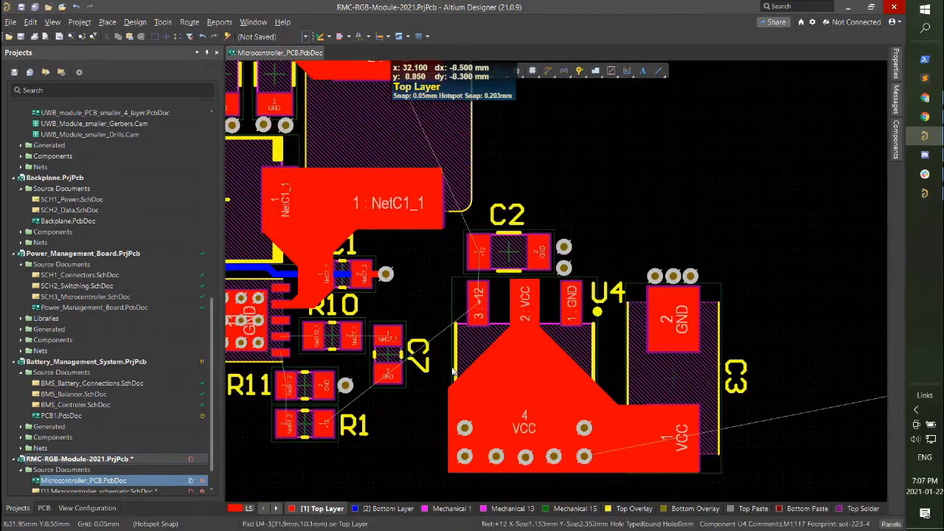
{"action": "scroll", "coordinate": [487, 332], "scroll_direction": "down", "scroll_amount": 1, "text": "ctrl"}
{"action": "scroll", "coordinate": [472, 335], "scroll_direction": "up", "scroll_amount": 2}
{"action": "key", "text": "p"}
{"action": "key", "text": "t"}
{"action": "left_click", "coordinate": [428, 207]}
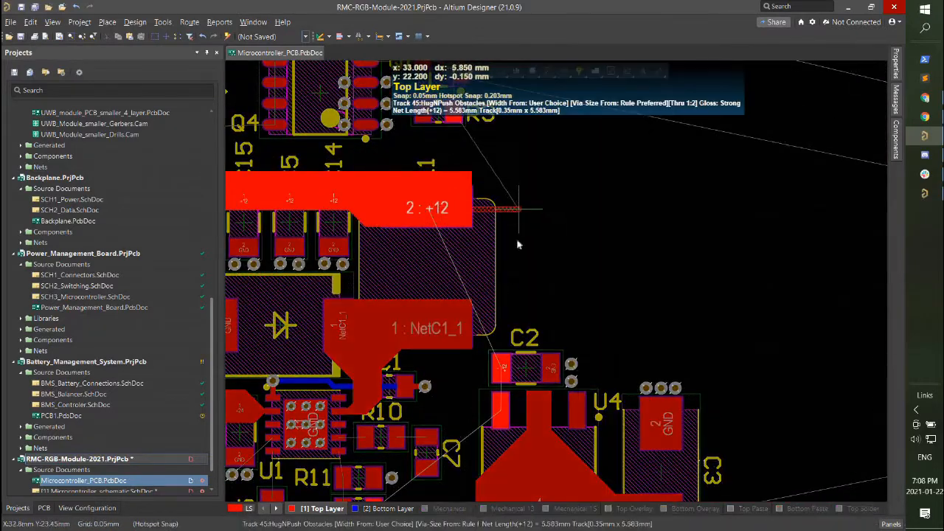
{"action": "key", "text": "Tab"}
{"action": "type", "text": "0.5"}
{"action": "key", "text": "Return"}
{"action": "left_click", "coordinate": [500, 410]}
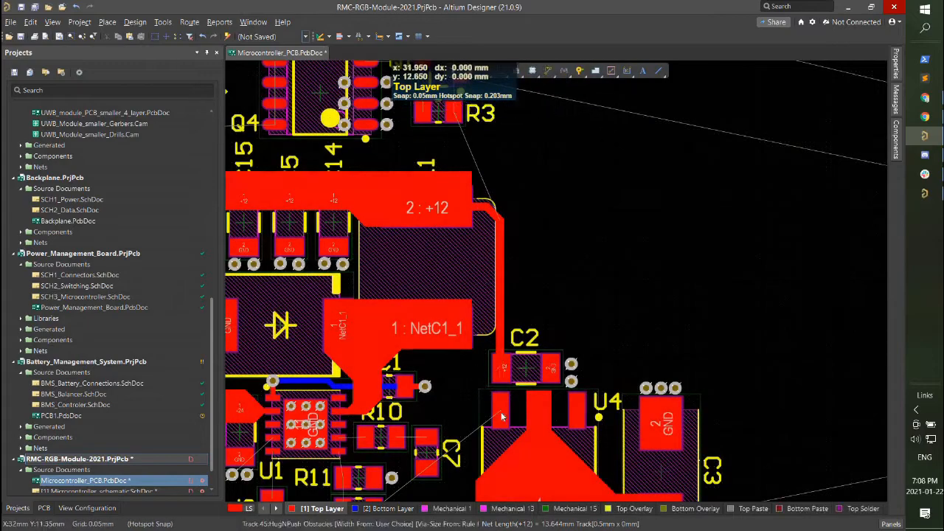
{"action": "key", "text": "Escape"}
Route the 0.5 mm +12 track from U4's pad 3 around C7 to R1's +12 pad.
{"action": "scroll", "coordinate": [487, 414], "scroll_direction": "down", "scroll_amount": 1}
{"action": "left_click", "coordinate": [485, 415]}
{"action": "left_click", "coordinate": [374, 470]}
{"action": "key", "text": "Escape"}
{"action": "scroll", "coordinate": [433, 454], "scroll_direction": "up", "scroll_amount": 4, "text": "ctrl"}
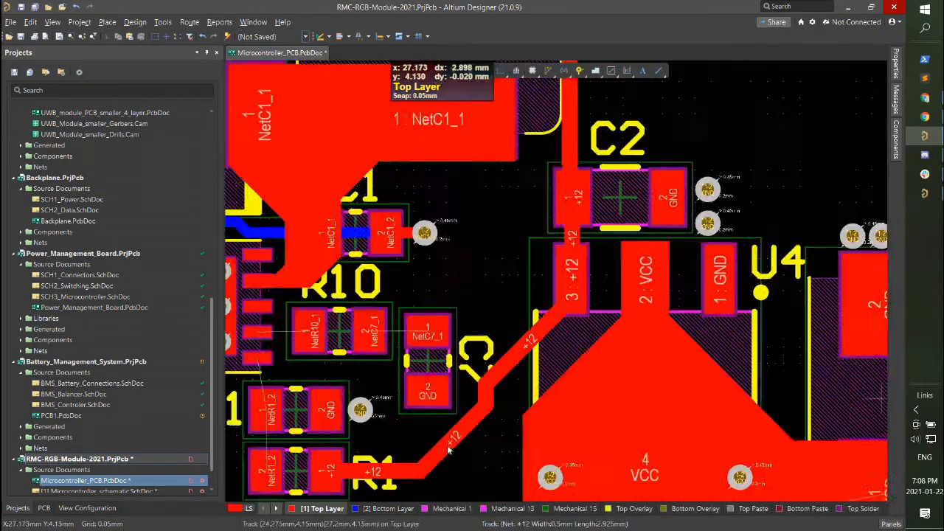
Place a GND via directly below C7's GND pad.
{"action": "right_click_drag", "start_coordinate": [571, 142], "coordinate": [590, 269]}
{"action": "scroll", "coordinate": [587, 319], "scroll_direction": "down", "scroll_amount": 4, "text": "ctrl"}
{"action": "right_click_drag", "start_coordinate": [587, 323], "coordinate": [596, 214]}
{"action": "scroll", "coordinate": [615, 308], "scroll_direction": "up", "scroll_amount": 1}
{"action": "scroll", "coordinate": [564, 357], "scroll_direction": "down", "scroll_amount": 1, "text": "ctrl"}
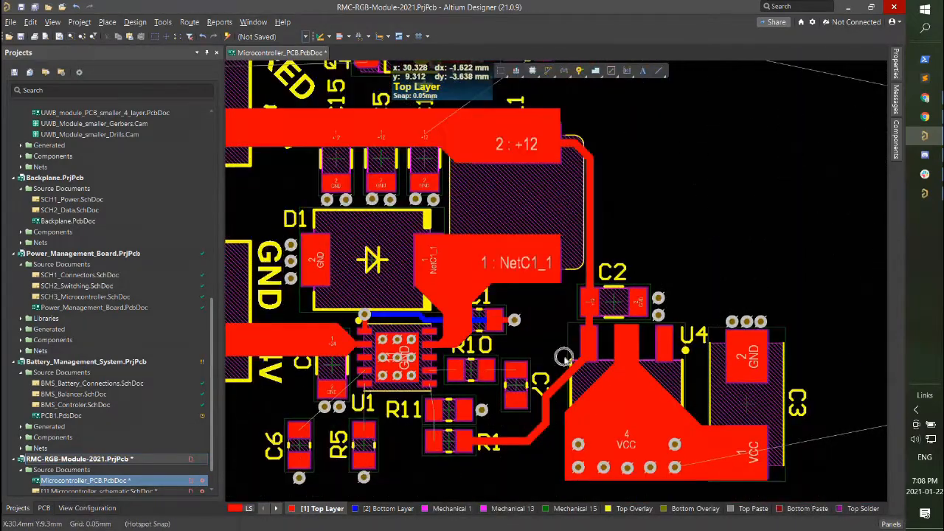
{"action": "scroll", "coordinate": [587, 400], "scroll_direction": "up", "scroll_amount": 3, "text": "ctrl"}
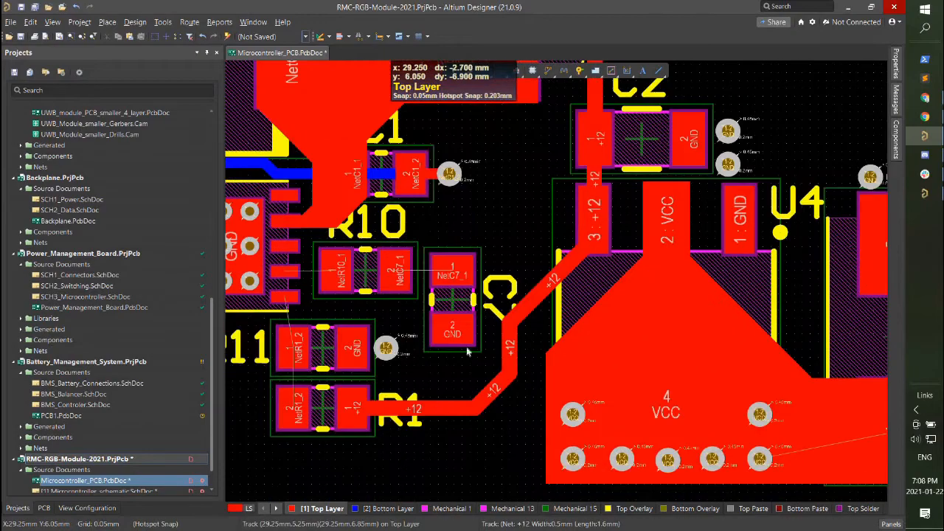
{"action": "scroll", "coordinate": [450, 351], "scroll_direction": "up", "scroll_amount": 2, "text": "ctrl"}
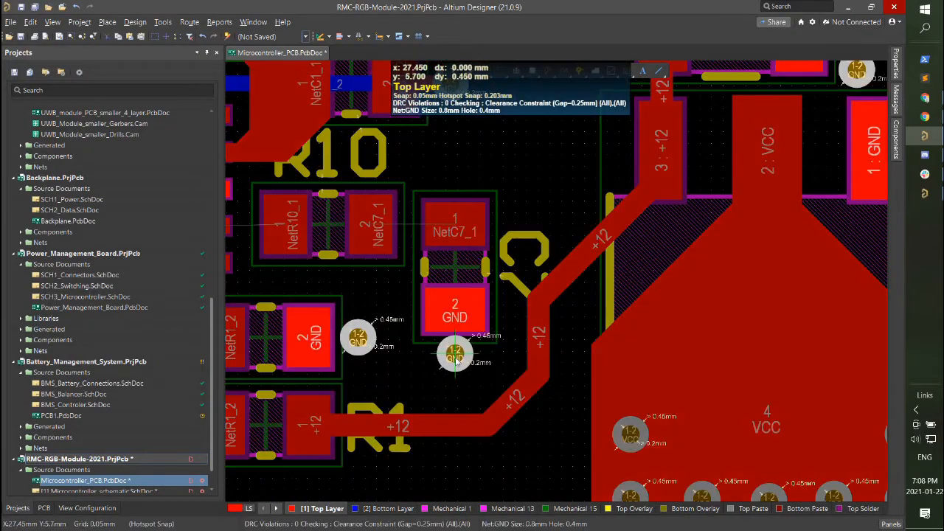
Move connector P2 onto the board at the right edge, above the lower-right mounting hole.
{"action": "scroll", "coordinate": [455, 358], "scroll_direction": "down", "scroll_amount": 8, "text": "ctrl"}
{"action": "scroll", "coordinate": [542, 259], "scroll_direction": "up", "scroll_amount": 2, "text": "ctrl"}
{"action": "scroll", "coordinate": [560, 251], "scroll_direction": "down", "scroll_amount": 4, "text": "ctrl"}
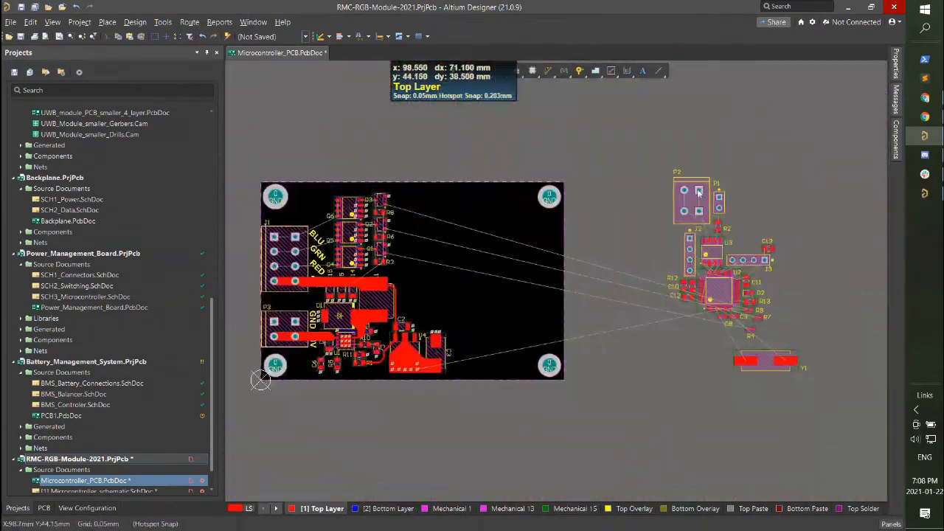
{"action": "left_click_drag", "start_coordinate": [699, 192], "coordinate": [535, 252]}
{"action": "left_click", "coordinate": [551, 335]}
{"action": "left_click_drag", "start_coordinate": [557, 341], "coordinate": [552, 342]}
Align P2 with connector P3 at the same height and keep it flush with the board's right edge.
{"action": "left_click", "coordinate": [290, 329], "text": "shift"}
{"action": "left_click", "coordinate": [547, 336]}
{"action": "left_click", "coordinate": [284, 324], "text": "shift"}
{"action": "right_click", "coordinate": [284, 325]}
{"action": "mouse_move", "coordinate": [346, 177]}
{"action": "left_click", "coordinate": [473, 325]}
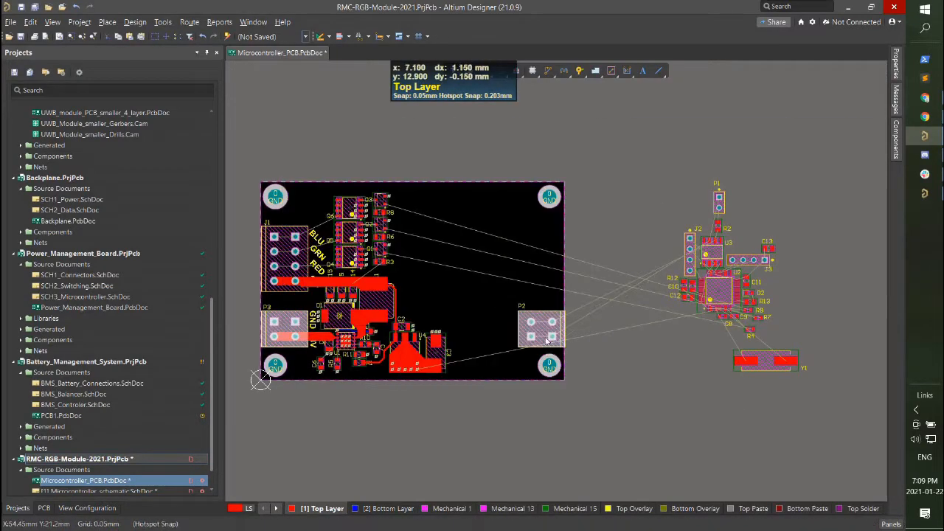
{"action": "left_click", "coordinate": [491, 328]}
{"action": "scroll", "coordinate": [548, 333], "scroll_direction": "up", "scroll_amount": 5, "text": "ctrl"}
{"action": "left_click_drag", "start_coordinate": [560, 310], "coordinate": [568, 349]}
Move header P1 onto the board below P2, just left of the lower-right mounting hole.
{"action": "scroll", "coordinate": [709, 294], "scroll_direction": "down", "scroll_amount": 5, "text": "ctrl"}
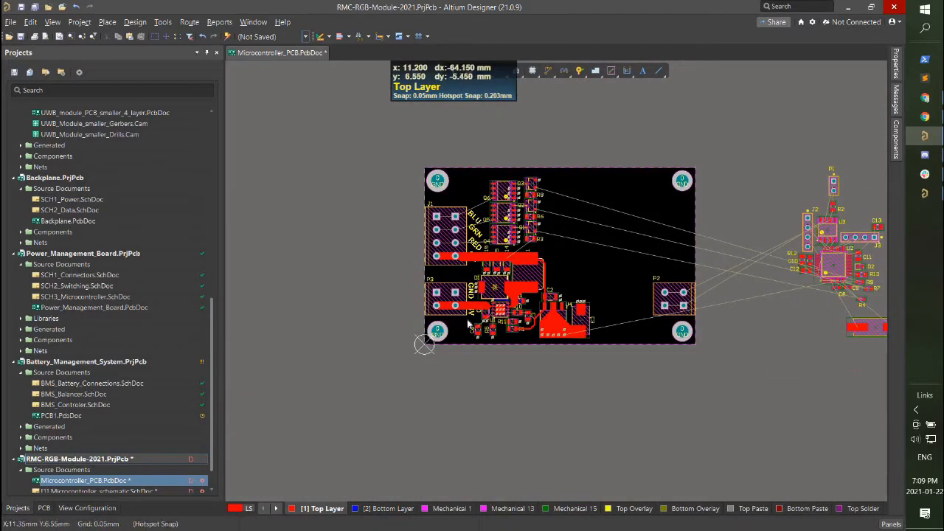
{"action": "scroll", "coordinate": [680, 302], "scroll_direction": "up", "scroll_amount": 7, "text": "ctrl"}
{"action": "right_click_drag", "start_coordinate": [679, 303], "coordinate": [600, 302]}
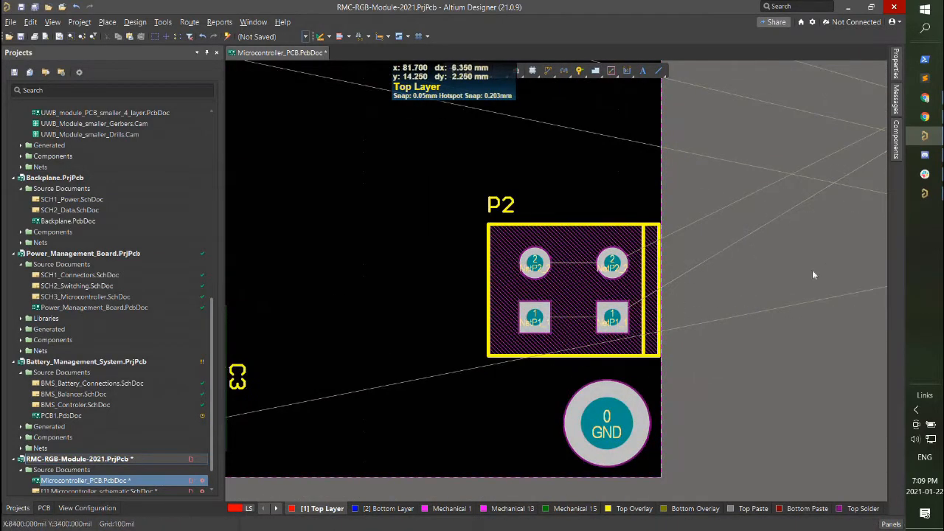
{"action": "scroll", "coordinate": [846, 273], "scroll_direction": "down", "scroll_amount": 3, "text": "ctrl"}
{"action": "right_click_drag", "start_coordinate": [846, 273], "coordinate": [636, 273]}
{"action": "right_click_drag", "start_coordinate": [716, 263], "coordinate": [416, 330]}
{"action": "scroll", "coordinate": [578, 283], "scroll_direction": "down", "scroll_amount": 2, "text": "ctrl"}
{"action": "left_click_drag", "start_coordinate": [557, 150], "coordinate": [270, 369]}
Copy the 24V silkscreen text near P3 and place the copy horizontally below P1.
{"action": "right_click_drag", "start_coordinate": [230, 377], "coordinate": [645, 377]}
{"action": "left_click", "coordinate": [386, 384]}
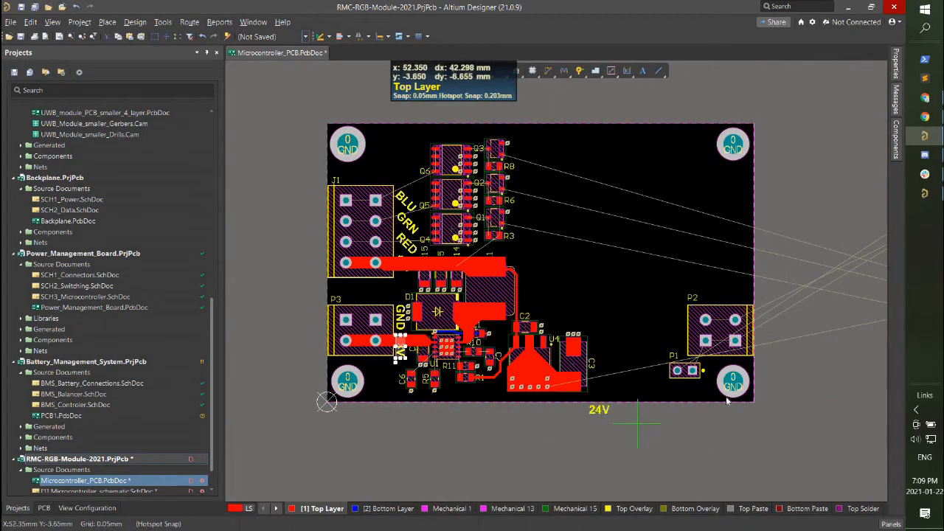
{"action": "left_click", "coordinate": [727, 403]}
Change the copied silkscreen text to 120Ω and move it up close beneath P1.
{"action": "scroll", "coordinate": [688, 395], "scroll_direction": "up", "scroll_amount": 6, "text": "ctrl"}
{"action": "double_click", "coordinate": [682, 386]}
{"action": "type", "text": "120"}
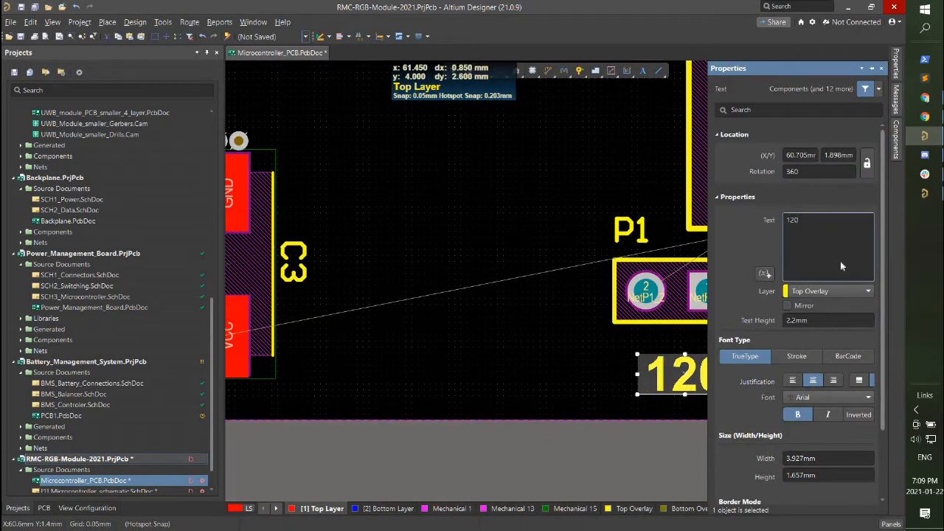
{"action": "left_click", "coordinate": [765, 273]}
{"action": "left_click", "coordinate": [820, 248]}
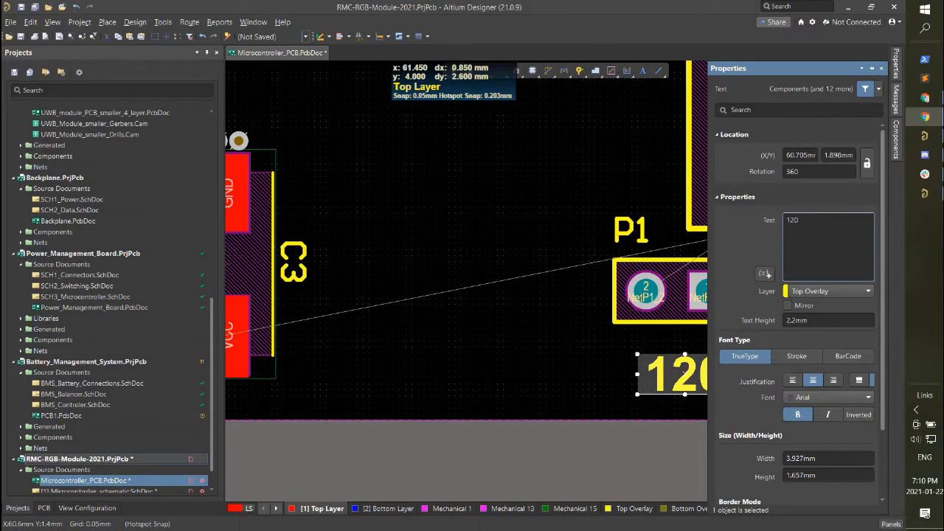
{"action": "key", "text": "alt+Tab"}
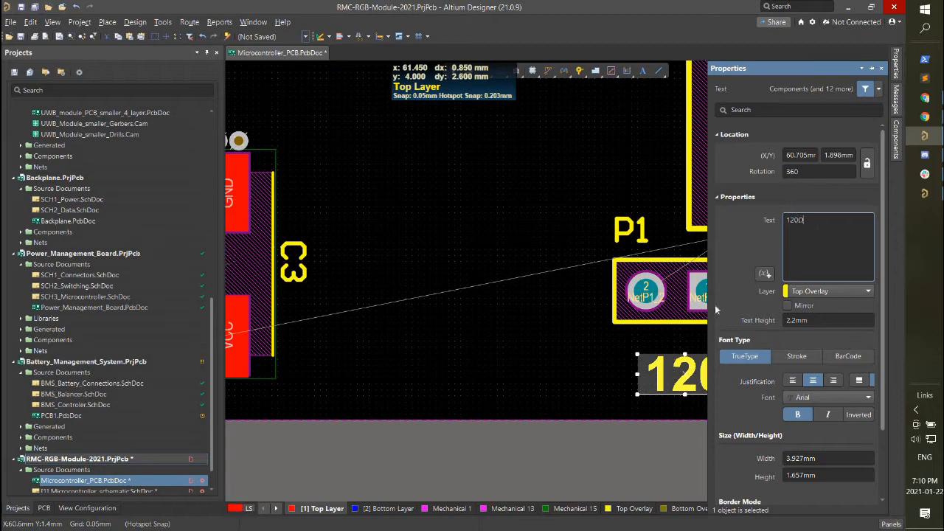
{"action": "right_click_drag", "start_coordinate": [670, 375], "coordinate": [513, 374]}
{"action": "left_click_drag", "start_coordinate": [519, 374], "coordinate": [514, 351]}
{"action": "left_click", "coordinate": [431, 349]}
Move resistor R2 onto the board to the upper left of P1 and place its designator on its left side.
{"action": "scroll", "coordinate": [369, 349], "scroll_direction": "down", "scroll_amount": 3, "text": "ctrl"}
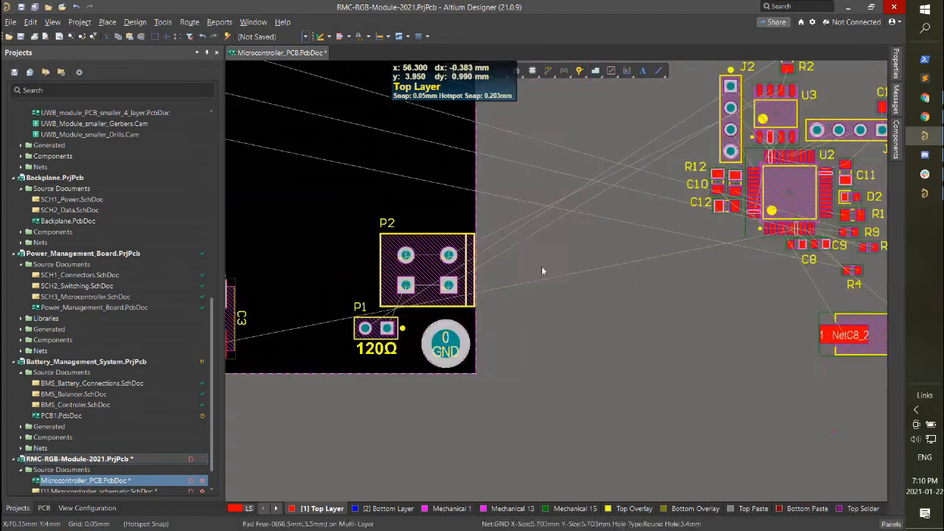
{"action": "left_click", "coordinate": [927, 198]}
{"action": "scroll", "coordinate": [600, 185], "scroll_direction": "down", "scroll_amount": 1, "text": "shift"}
{"action": "left_click_drag", "start_coordinate": [601, 185], "coordinate": [548, 199]}
{"action": "scroll", "coordinate": [729, 282], "scroll_direction": "up", "scroll_amount": 1}
{"action": "left_click_drag", "start_coordinate": [669, 138], "coordinate": [421, 373]}
{"action": "scroll", "coordinate": [445, 400], "scroll_direction": "up", "scroll_amount": 4, "text": "ctrl"}
{"action": "left_click_drag", "start_coordinate": [438, 314], "coordinate": [303, 285]}
{"action": "double_click", "coordinate": [303, 284]}
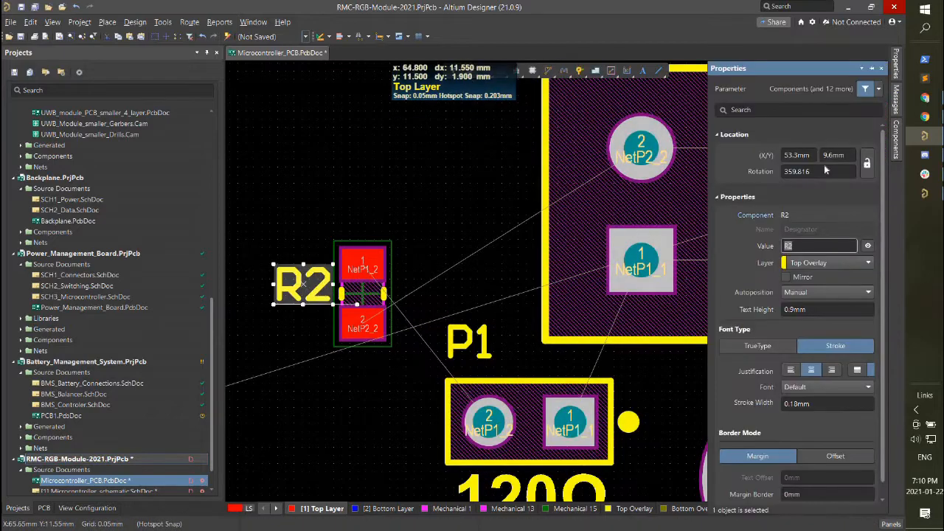
{"action": "left_click", "coordinate": [415, 301]}
Move the P1 designator to the right of the header, above its pin-1 dot.
{"action": "scroll", "coordinate": [402, 310], "scroll_direction": "up", "scroll_amount": 3, "text": "ctrl"}
{"action": "double_click", "coordinate": [494, 353]}
{"action": "left_click", "coordinate": [550, 364]}
{"action": "scroll", "coordinate": [535, 376], "scroll_direction": "down", "scroll_amount": 5, "text": "ctrl"}
{"action": "scroll", "coordinate": [511, 240], "scroll_direction": "up", "scroll_amount": 3, "text": "ctrl"}
{"action": "left_click_drag", "start_coordinate": [506, 231], "coordinate": [697, 275]}
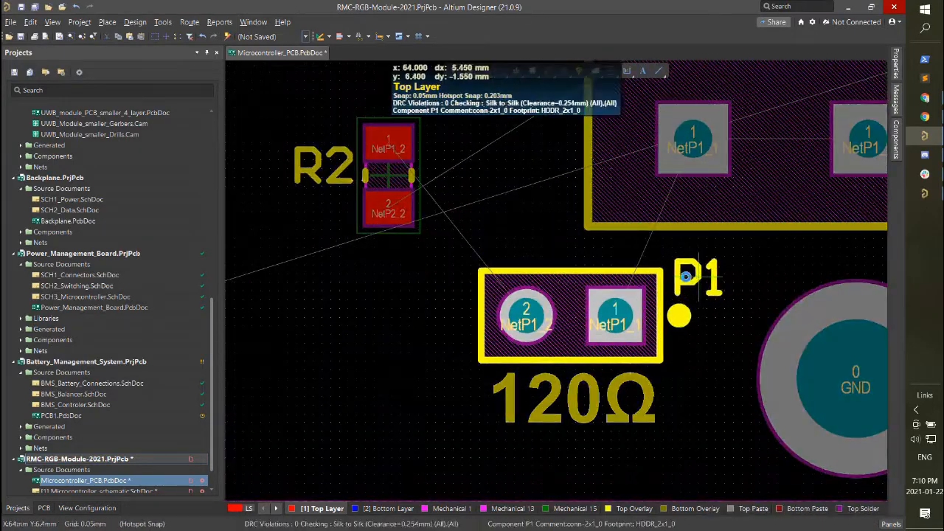
Move P1 and its 120Ω text together slightly down towards the board's lower edge.
{"action": "scroll", "coordinate": [627, 345], "scroll_direction": "down", "scroll_amount": 4, "text": "ctrl"}
{"action": "left_click", "coordinate": [612, 383]}
{"action": "left_click", "coordinate": [616, 331], "text": "shift"}
{"action": "left_click_drag", "start_coordinate": [617, 331], "coordinate": [616, 349]}
{"action": "left_click", "coordinate": [597, 292]}
{"action": "scroll", "coordinate": [592, 291], "scroll_direction": "down", "scroll_amount": 1, "text": "ctrl"}
{"action": "scroll", "coordinate": [562, 285], "scroll_direction": "up", "scroll_amount": 1, "text": "ctrl"}
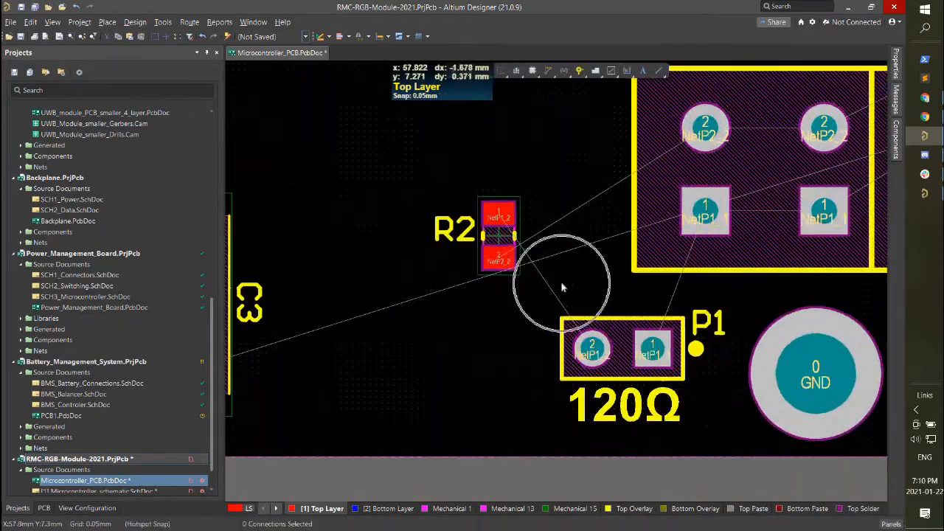
Move R2 down beside P1's left end and rotate it to lie horizontally.
{"action": "left_click_drag", "start_coordinate": [508, 261], "coordinate": [509, 319]}
{"action": "key", "text": "space"}
{"action": "scroll", "coordinate": [570, 230], "scroll_direction": "down", "scroll_amount": 4, "text": "ctrl"}
Place U3 on the board between C3 and P2, rotated so that its pin 1 is at the upper left.
{"action": "scroll", "coordinate": [453, 296], "scroll_direction": "up", "scroll_amount": 4, "text": "ctrl"}
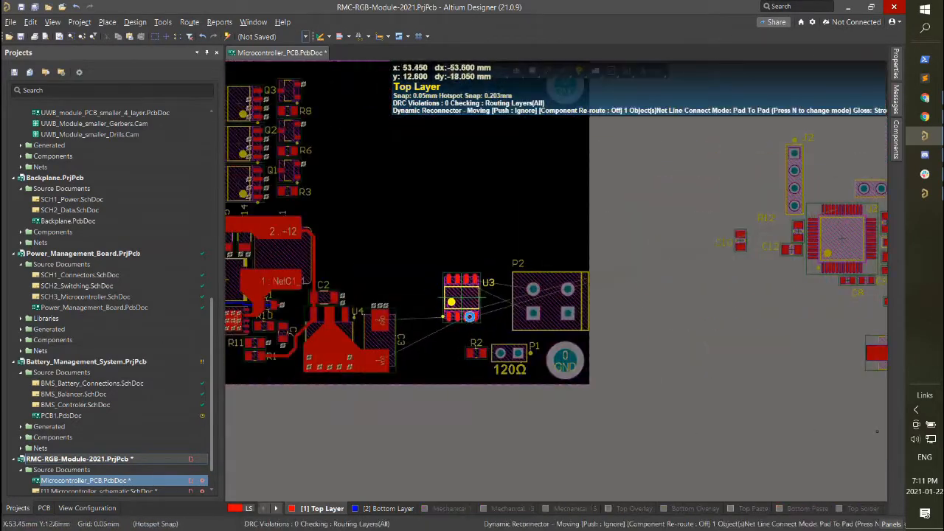
{"action": "scroll", "coordinate": [453, 296], "scroll_direction": "down", "scroll_amount": 1, "text": "ctrl"}
{"action": "key", "text": "space"}
{"action": "key", "text": "space"}
{"action": "key", "text": "space"}
{"action": "left_click_drag", "start_coordinate": [453, 297], "coordinate": [425, 292]}
{"action": "scroll", "coordinate": [464, 329], "scroll_direction": "up", "scroll_amount": 3, "text": "ctrl"}
{"action": "scroll", "coordinate": [431, 228], "scroll_direction": "down", "scroll_amount": 3, "text": "ctrl"}
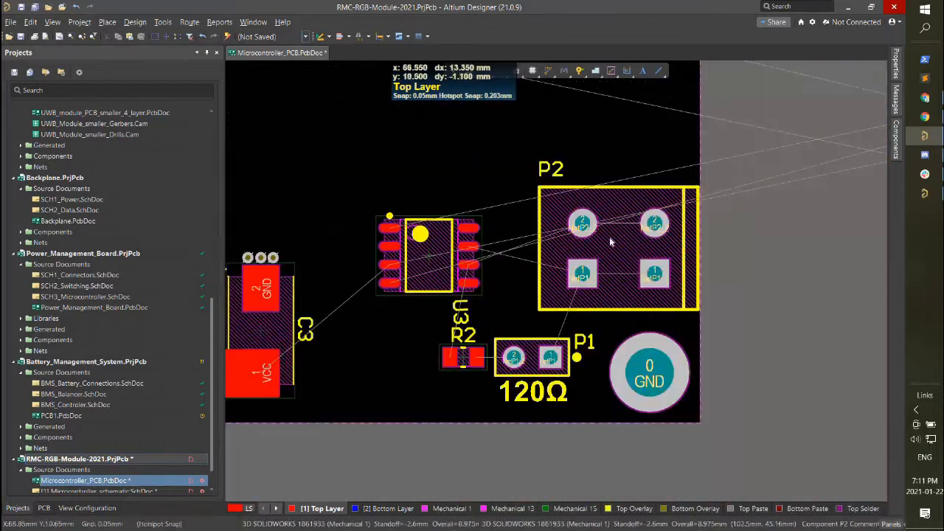
Rotate R2 upright with its CANL pad on top and place it to the left of P1, below U3.
{"action": "left_click_drag", "start_coordinate": [611, 240], "coordinate": [619, 248]}
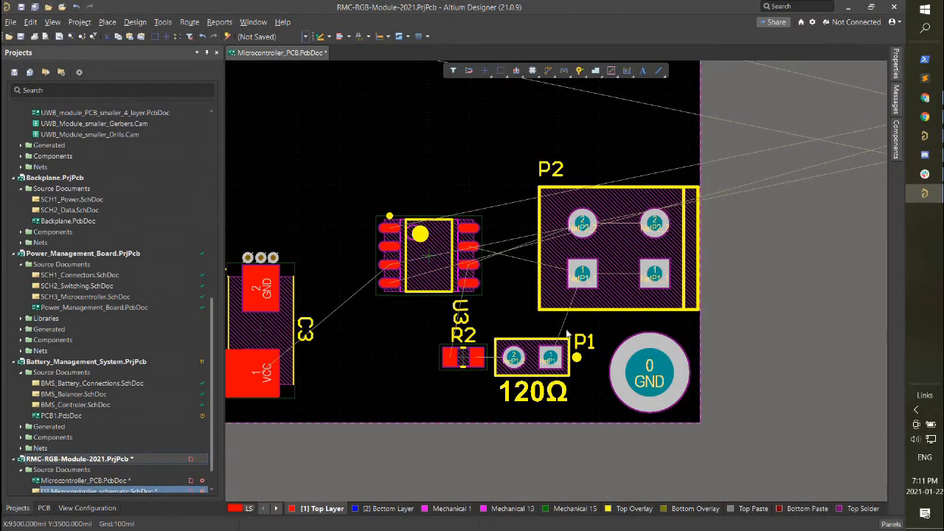
{"action": "left_click", "coordinate": [802, 200]}
{"action": "scroll", "coordinate": [511, 441], "scroll_direction": "up", "scroll_amount": 3, "text": "ctrl"}
{"action": "key", "text": "space"}
{"action": "left_click_drag", "start_coordinate": [421, 277], "coordinate": [375, 268]}
{"action": "key", "text": "space"}
{"action": "key", "text": "space"}
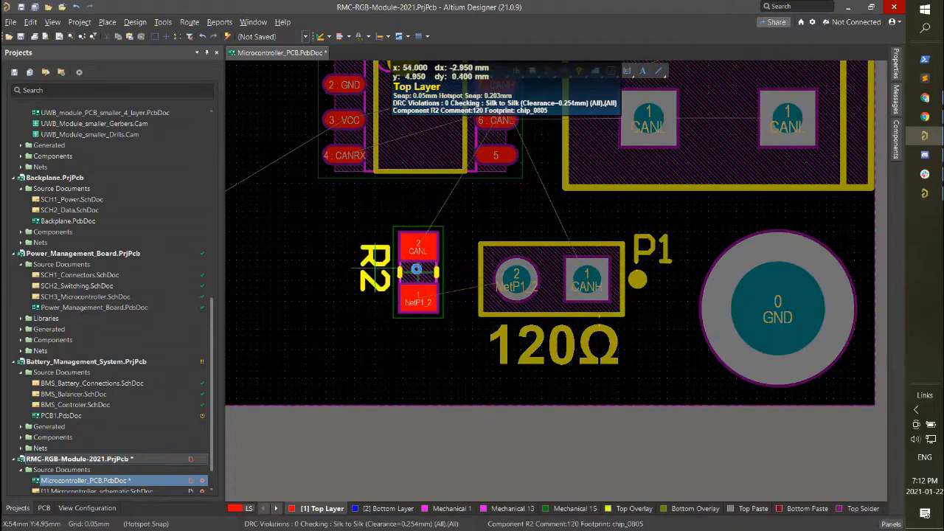
Move capacitor C13 onto the board left of U3 and rotate it upright with its VCC pad facing U3's VCC pin.
{"action": "scroll", "coordinate": [517, 290], "scroll_direction": "down", "scroll_amount": 7, "text": "ctrl"}
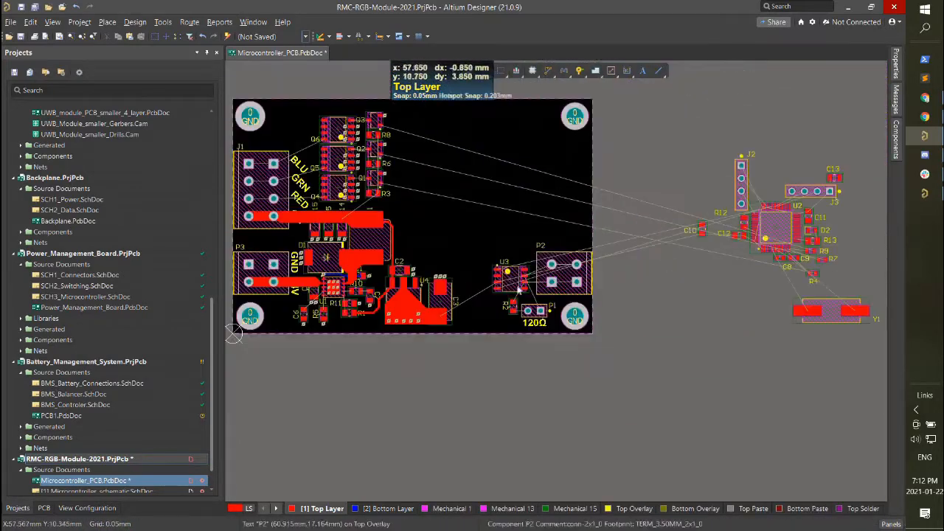
{"action": "scroll", "coordinate": [518, 290], "scroll_direction": "up", "scroll_amount": 3, "text": "ctrl"}
{"action": "right_click_drag", "start_coordinate": [786, 251], "coordinate": [317, 291]}
{"action": "left_click_drag", "start_coordinate": [718, 95], "coordinate": [382, 261]}
{"action": "scroll", "coordinate": [376, 424], "scroll_direction": "up", "scroll_amount": 4, "text": "ctrl"}
{"action": "key", "text": "space"}
{"action": "scroll", "coordinate": [352, 297], "scroll_direction": "up", "scroll_amount": 3, "text": "ctrl"}
Place a GND via and a VCC via at the left edges of C13's two pads.
{"action": "key", "text": "p"}
{"action": "key", "text": "v"}
{"action": "left_click", "coordinate": [344, 237]}
{"action": "left_click", "coordinate": [343, 332]}
{"action": "right_click", "coordinate": [350, 369]}
Move the C13 designator above the capacitor and shift its GND and VCC vias left, clear of the pads.
{"action": "scroll", "coordinate": [413, 296], "scroll_direction": "up", "scroll_amount": 2, "text": "shift"}
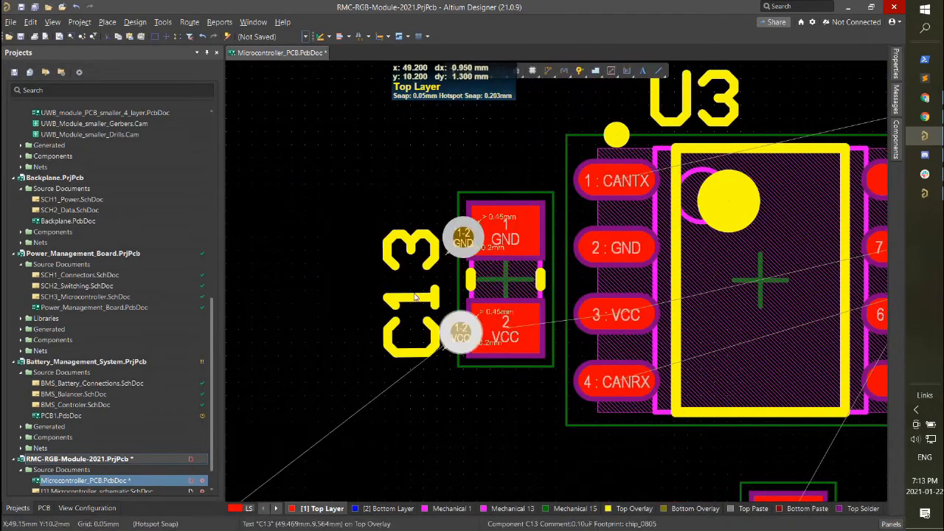
{"action": "double_click", "coordinate": [414, 297]}
{"action": "left_click_drag", "start_coordinate": [435, 287], "coordinate": [526, 118]}
{"action": "left_click_drag", "start_coordinate": [451, 236], "coordinate": [427, 228]}
{"action": "left_click_drag", "start_coordinate": [455, 334], "coordinate": [436, 317]}
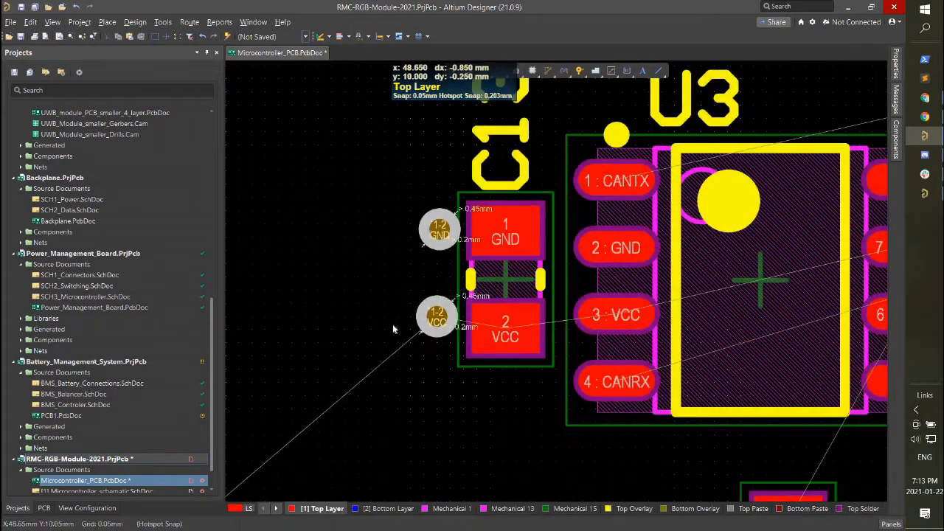
Route a VCC track from the VCC via through C13's pad 2 to U3's pin 3.
{"action": "key", "text": "ctrl+w"}
{"action": "left_click", "coordinate": [443, 316]}
{"action": "left_click", "coordinate": [617, 316]}
{"action": "key", "text": "Escape"}
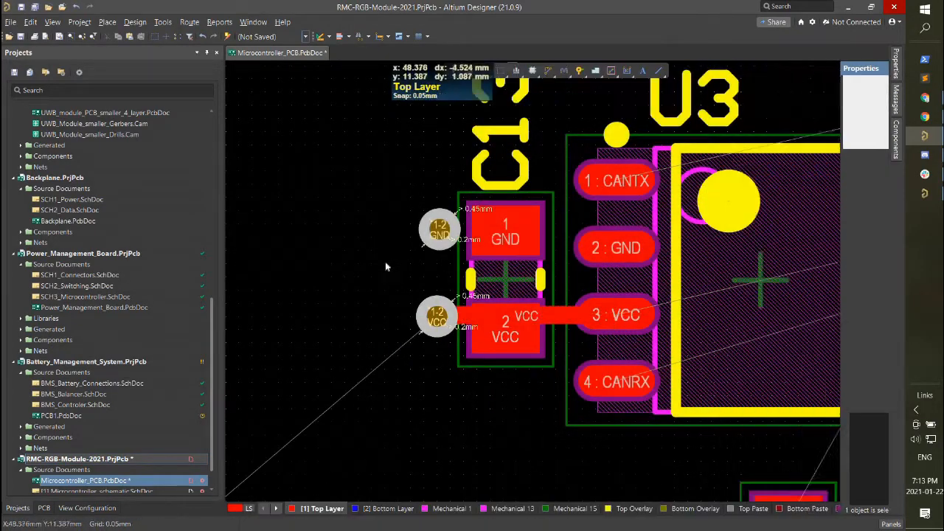
Move the C13 designator below the capacitor, flip it 180 degrees, and place the P2 designator above the connector's upper-right corner.
{"action": "scroll", "coordinate": [516, 306], "scroll_direction": "down", "scroll_amount": 2, "text": "ctrl"}
{"action": "left_click_drag", "start_coordinate": [513, 193], "coordinate": [515, 389]}
{"action": "key", "text": "space"}
{"action": "key", "text": "space"}
{"action": "scroll", "coordinate": [509, 382], "scroll_direction": "down", "scroll_amount": 4, "text": "ctrl"}
{"action": "right_click_drag", "start_coordinate": [710, 211], "coordinate": [626, 278]}
{"action": "left_click_drag", "start_coordinate": [626, 278], "coordinate": [780, 281]}
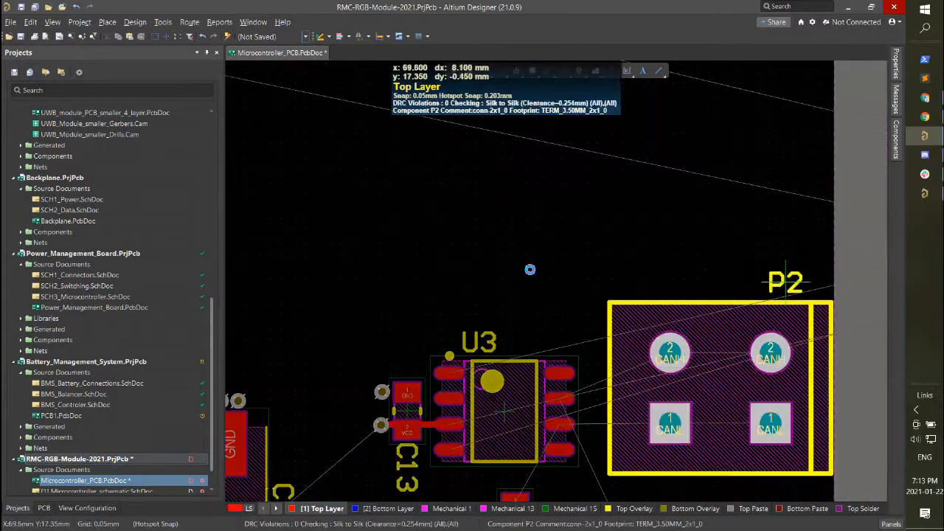
Copy the GND and 24V silkscreen labels from connector P3 and paste them beside P2, between it and U3.
{"action": "scroll", "coordinate": [528, 270], "scroll_direction": "down", "scroll_amount": 2, "text": "ctrl"}
{"action": "left_click_drag", "start_coordinate": [386, 288], "coordinate": [528, 390]}
{"action": "scroll", "coordinate": [541, 400], "scroll_direction": "up", "scroll_amount": 2, "text": "ctrl"}
{"action": "scroll", "coordinate": [607, 368], "scroll_direction": "down", "scroll_amount": 4, "text": "ctrl"}
{"action": "left_click", "coordinate": [314, 301]}
{"action": "key", "text": "ctrl+c"}
{"action": "left_click", "coordinate": [250, 343]}
{"action": "scroll", "coordinate": [663, 305], "scroll_direction": "down", "scroll_amount": 2, "text": "ctrl"}
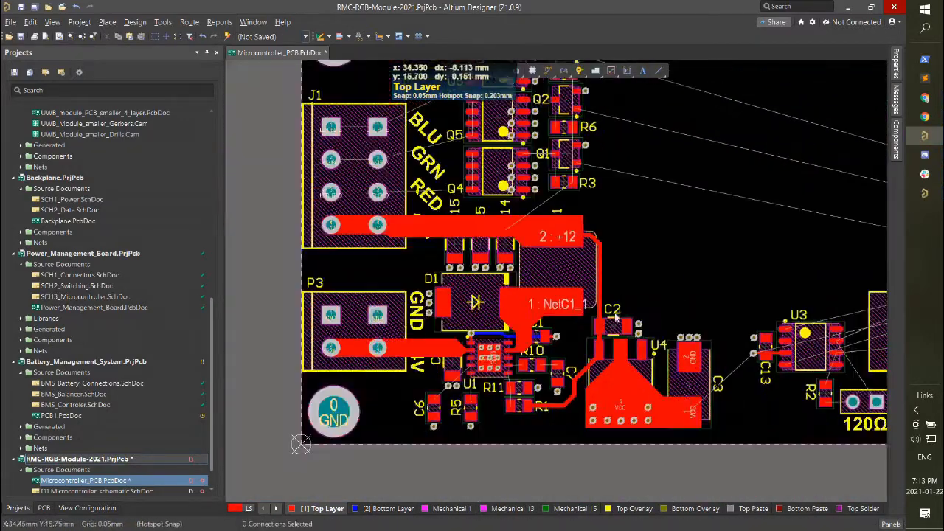
{"action": "right_click_drag", "start_coordinate": [667, 305], "coordinate": [390, 305]}
{"action": "key", "text": "ctrl+v"}
{"action": "left_click", "coordinate": [623, 336]}
Change the pasted GND label to L and the 24V label to H, and line H up with P2's CANH pads.
{"action": "scroll", "coordinate": [623, 338], "scroll_direction": "up", "scroll_amount": 3, "text": "ctrl"}
{"action": "double_click", "coordinate": [491, 339]}
{"action": "type", "text": "CANL"}
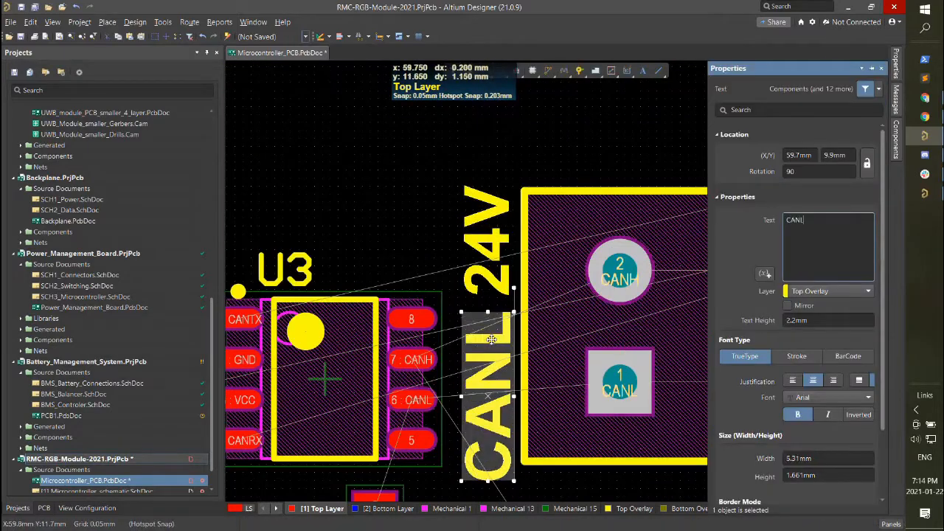
{"action": "key", "text": "Return"}
{"action": "double_click", "coordinate": [489, 243]}
{"action": "type", "text": "H"}
{"action": "key", "text": "Return"}
{"action": "left_click_drag", "start_coordinate": [489, 243], "coordinate": [487, 253]}
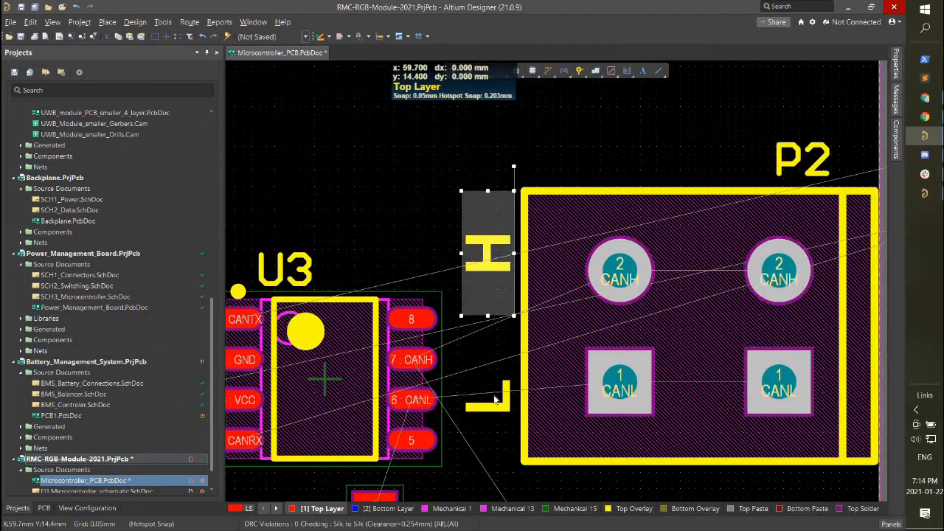
Align the L label with P2's CANL pads and enlarge both the H and L labels.
{"action": "left_click_drag", "start_coordinate": [496, 402], "coordinate": [487, 393]}
{"action": "left_click", "coordinate": [488, 254], "text": "shift"}
{"action": "left_click", "coordinate": [896, 65]}
{"action": "key", "text": "Return"}
{"action": "left_click", "coordinate": [472, 162]}
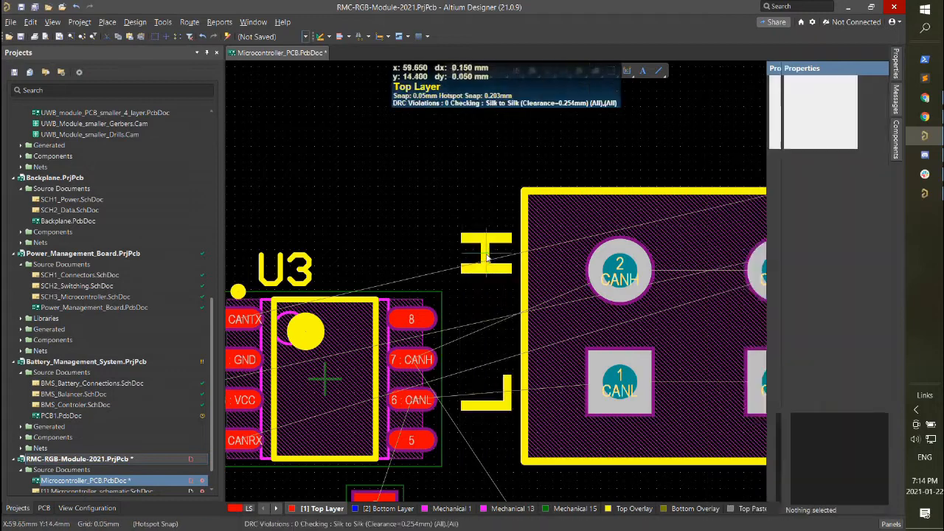
Paste another label copy, delete the spare text, and turn the remaining one into a horizontal CAN BUS label above P2.
{"action": "scroll", "coordinate": [481, 380], "scroll_direction": "down", "scroll_amount": 3, "text": "ctrl"}
{"action": "key", "text": "ctrl+v"}
{"action": "left_click", "coordinate": [547, 194]}
{"action": "left_click", "coordinate": [487, 164]}
{"action": "key", "text": "Delete"}
{"action": "left_click", "coordinate": [494, 218]}
{"action": "key", "text": "space"}
{"action": "left_click_drag", "start_coordinate": [494, 218], "coordinate": [643, 270]}
{"action": "double_click", "coordinate": [570, 264]}
{"action": "type", "text": "CAN BUS"}
{"action": "left_click", "coordinate": [584, 227]}
{"action": "left_click", "coordinate": [590, 274]}
Fine-tune the CAN BUS label's position above P2 and move the P2 designator below the connector's lower-right corner.
{"action": "left_click_drag", "start_coordinate": [488, 264], "coordinate": [505, 267]}
{"action": "left_click_drag", "start_coordinate": [573, 247], "coordinate": [576, 266]}
{"action": "left_click_drag", "start_coordinate": [544, 275], "coordinate": [532, 269]}
{"action": "left_click_drag", "start_coordinate": [643, 277], "coordinate": [644, 435]}
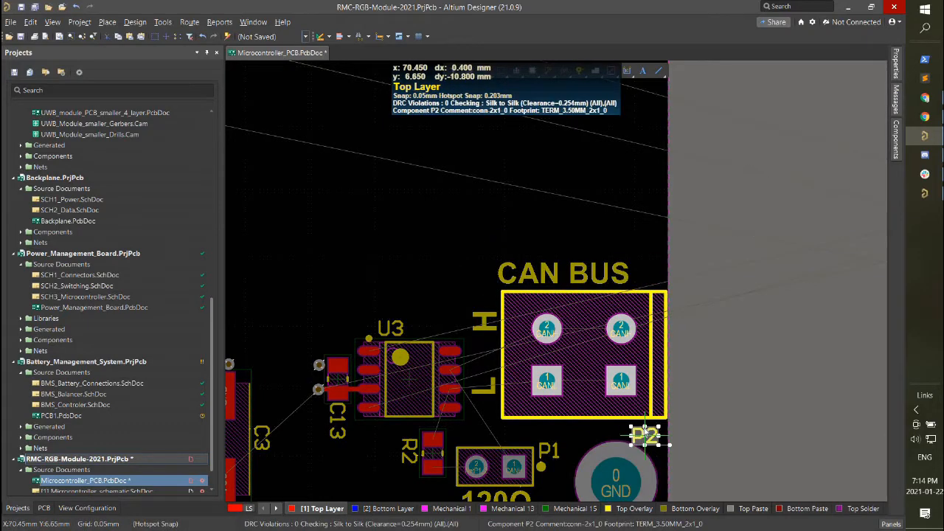
{"action": "left_click", "coordinate": [751, 265]}
{"action": "left_click_drag", "start_coordinate": [563, 273], "coordinate": [581, 274]}
{"action": "left_click", "coordinate": [616, 208]}
{"action": "scroll", "coordinate": [584, 224], "scroll_direction": "down", "scroll_amount": 5, "text": "ctrl"}
{"action": "right_click_drag", "start_coordinate": [537, 227], "coordinate": [616, 266]}
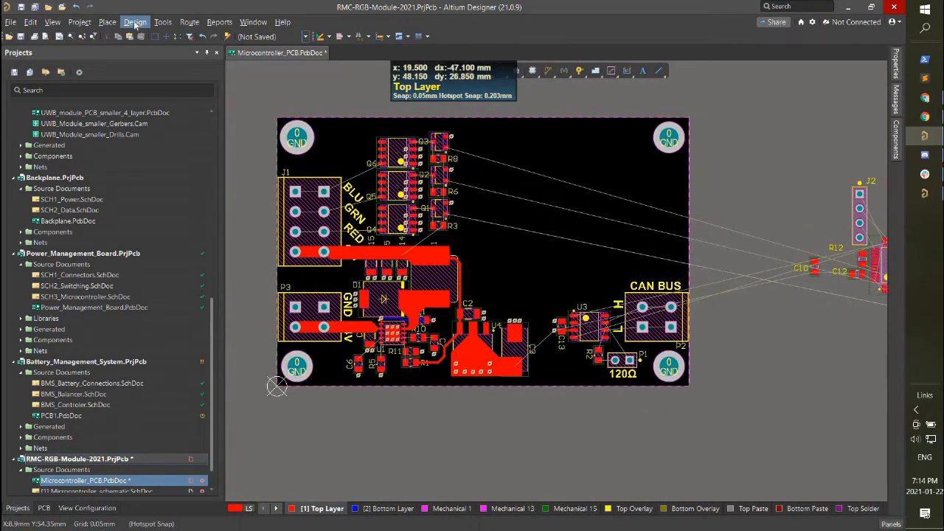
{"action": "left_click", "coordinate": [163, 22]}
{"action": "key", "text": "Escape"}
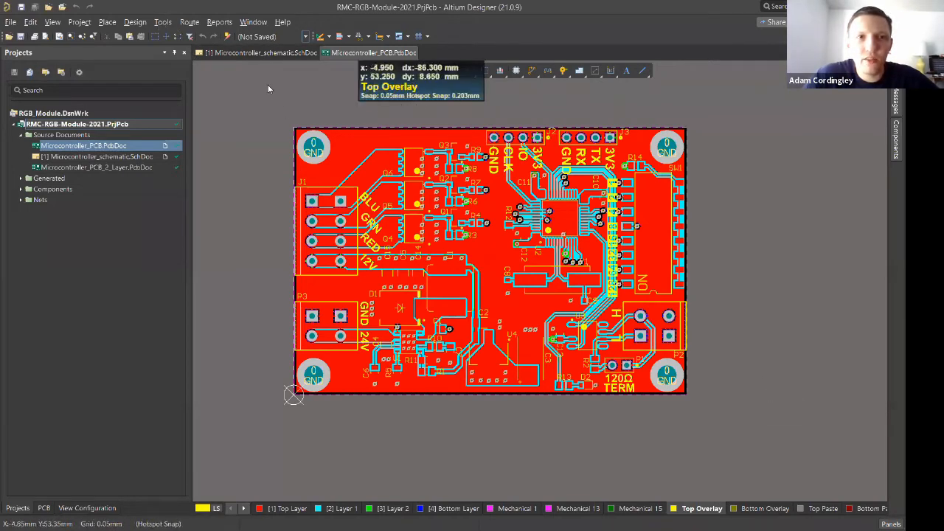
Shelve all polygon pours on the finished four-layer board so that only the tracks and copper regions show.
{"action": "left_click", "coordinate": [162, 22]}
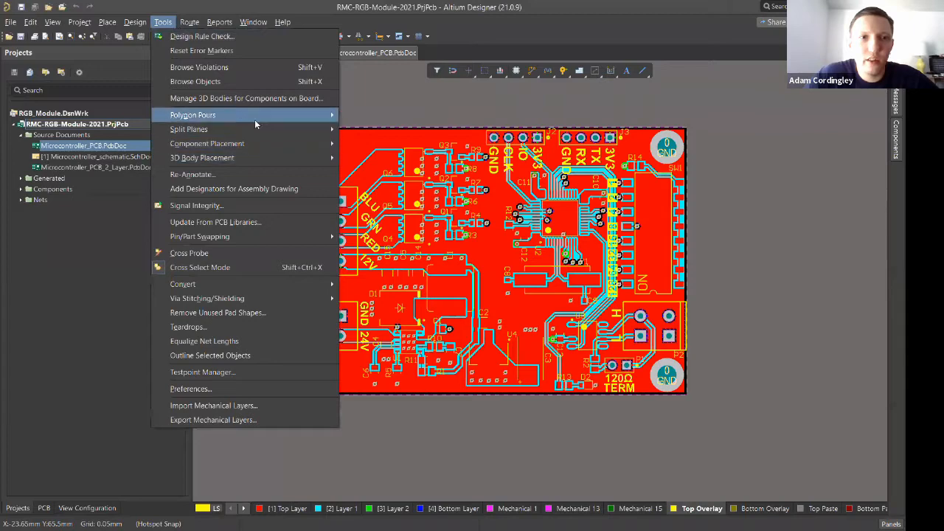
{"action": "mouse_move", "coordinate": [255, 116]}
{"action": "left_click", "coordinate": [401, 132]}
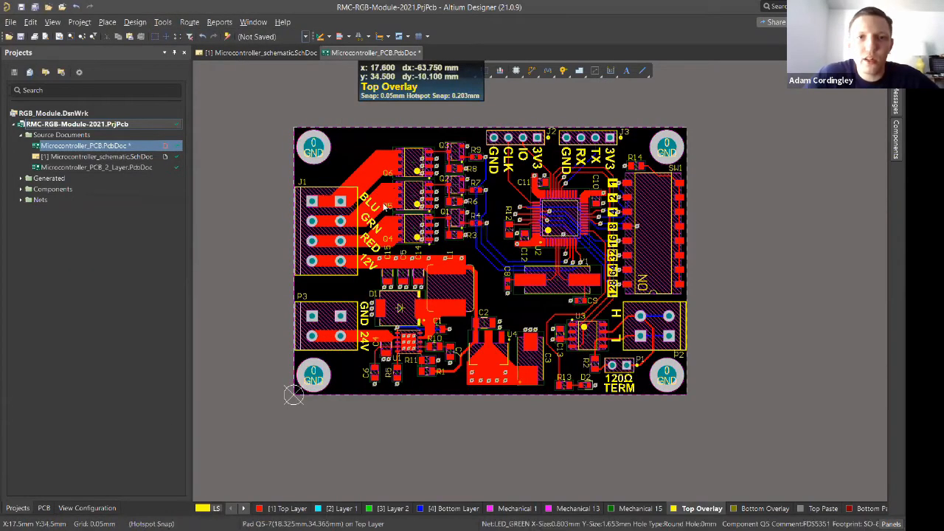
Examine the wide LED copper regions running from connector J1 to transistors Q4, Q5 and Q6.
{"action": "scroll", "coordinate": [385, 205], "scroll_direction": "left", "scroll_amount": 1}
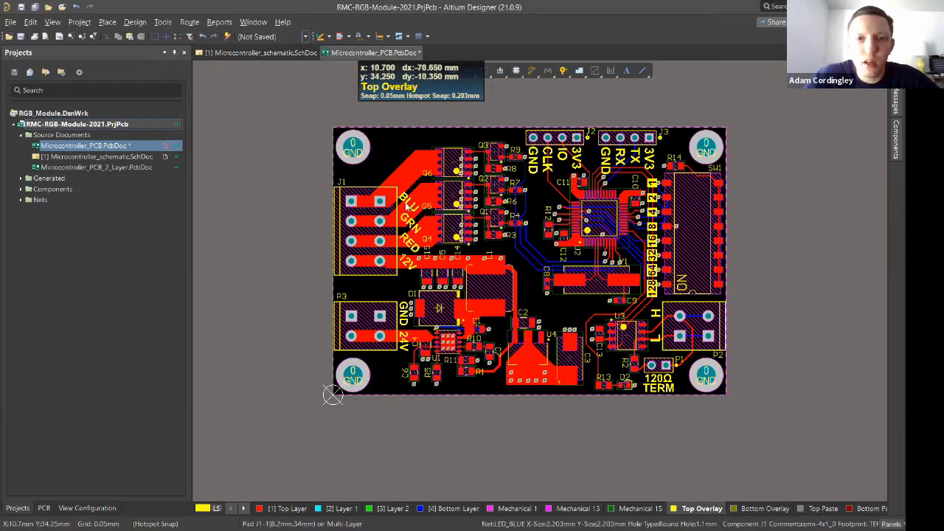
{"action": "scroll", "coordinate": [415, 227], "scroll_direction": "up", "scroll_amount": 3, "text": "ctrl"}
{"action": "scroll", "coordinate": [429, 219], "scroll_direction": "up", "scroll_amount": 1}
{"action": "scroll", "coordinate": [429, 218], "scroll_direction": "left", "scroll_amount": 1}
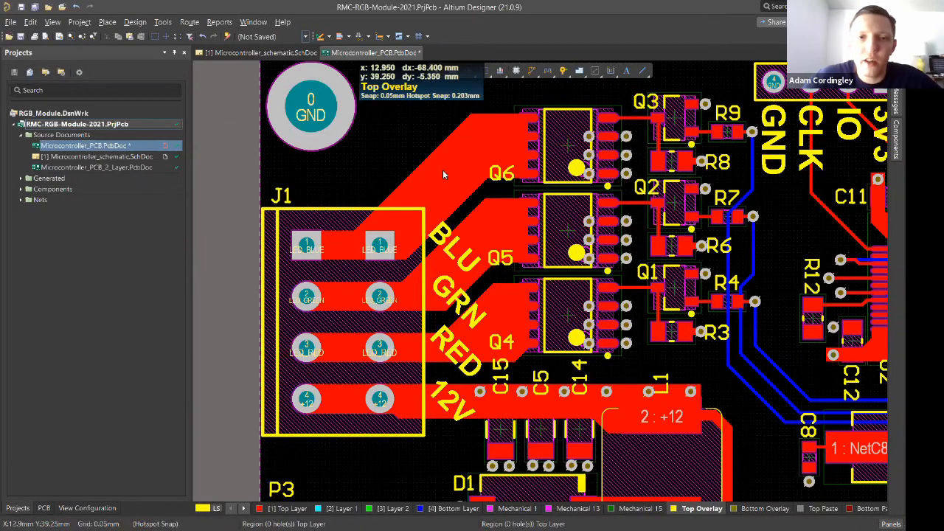
{"action": "scroll", "coordinate": [444, 176], "scroll_direction": "down", "scroll_amount": 2, "text": "ctrl"}
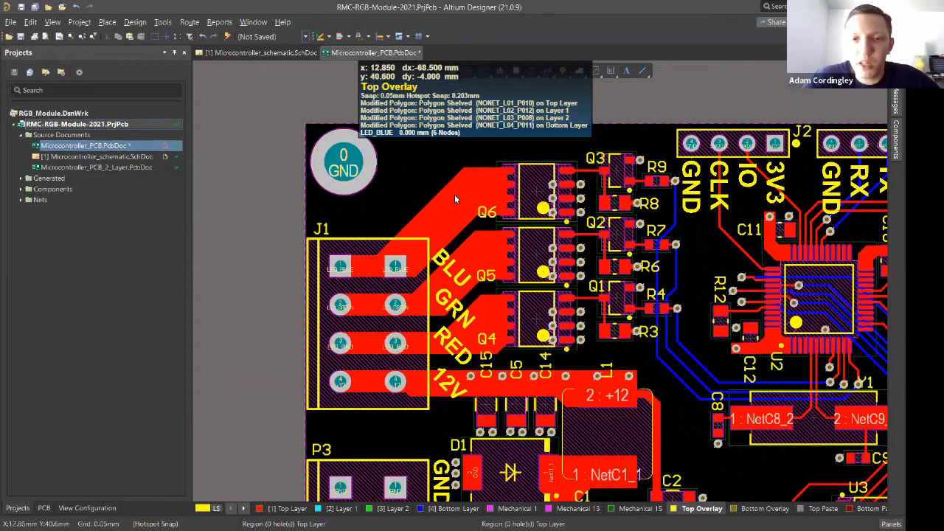
{"action": "scroll", "coordinate": [475, 282], "scroll_direction": "down", "scroll_amount": 3}
{"action": "scroll", "coordinate": [475, 282], "scroll_direction": "up", "scroll_amount": 2}
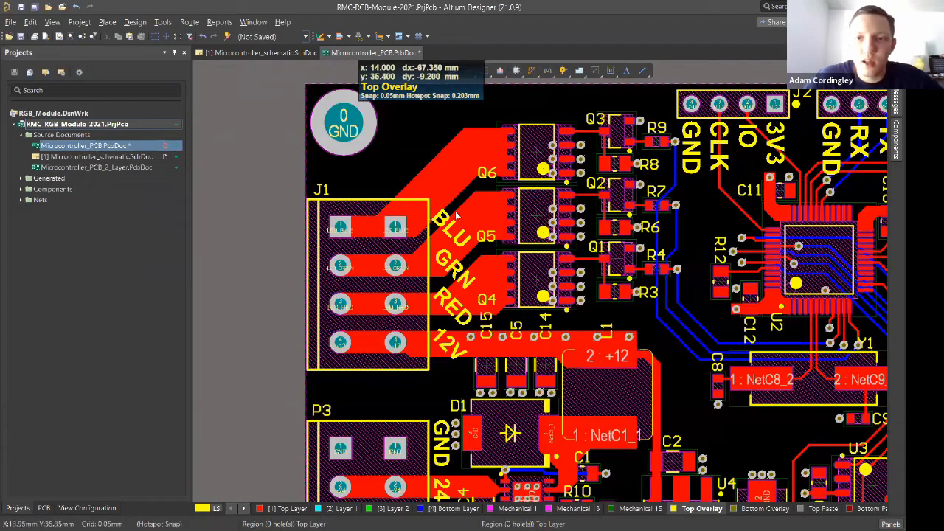
Examine the component placement around U2 and SW1 and the crystal routing from Y1 with capacitors C8 and C9.
{"action": "scroll", "coordinate": [640, 211], "scroll_direction": "right", "scroll_amount": 5, "text": "shift"}
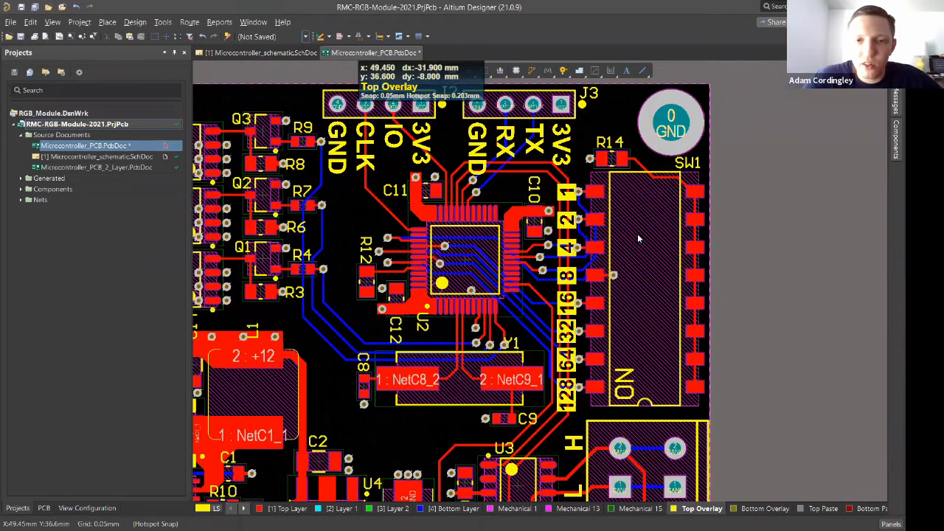
{"action": "scroll", "coordinate": [638, 228], "scroll_direction": "down", "scroll_amount": 2}
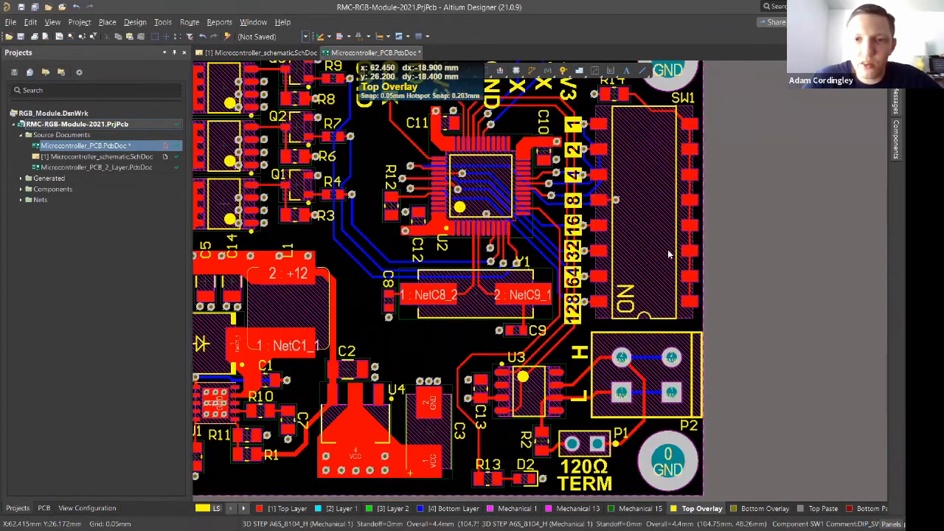
{"action": "scroll", "coordinate": [664, 254], "scroll_direction": "down", "scroll_amount": 1, "text": "ctrl"}
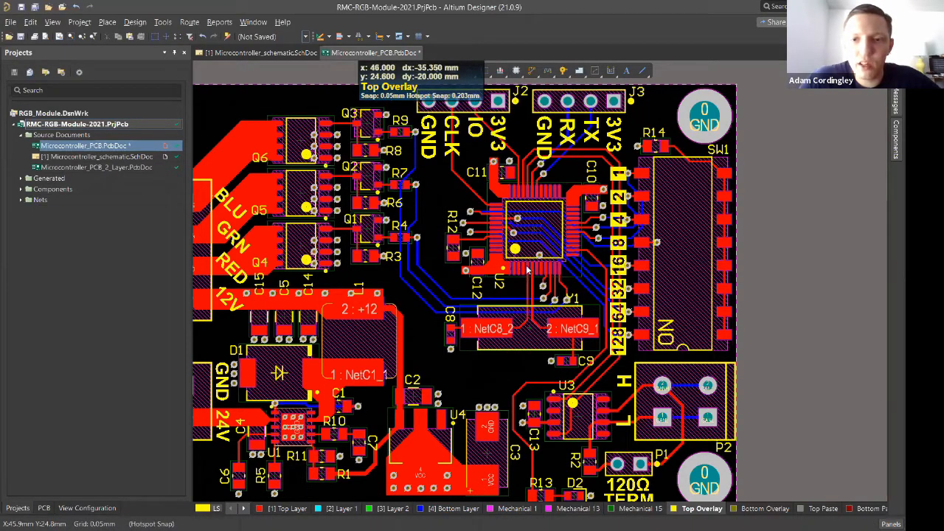
{"action": "scroll", "coordinate": [527, 271], "scroll_direction": "down", "scroll_amount": 1}
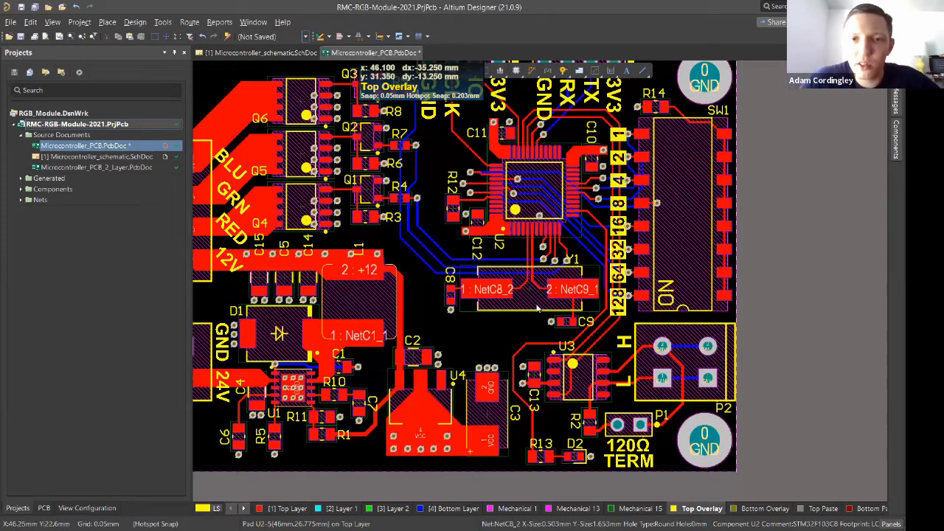
{"action": "scroll", "coordinate": [534, 251], "scroll_direction": "up", "scroll_amount": 2, "text": "ctrl"}
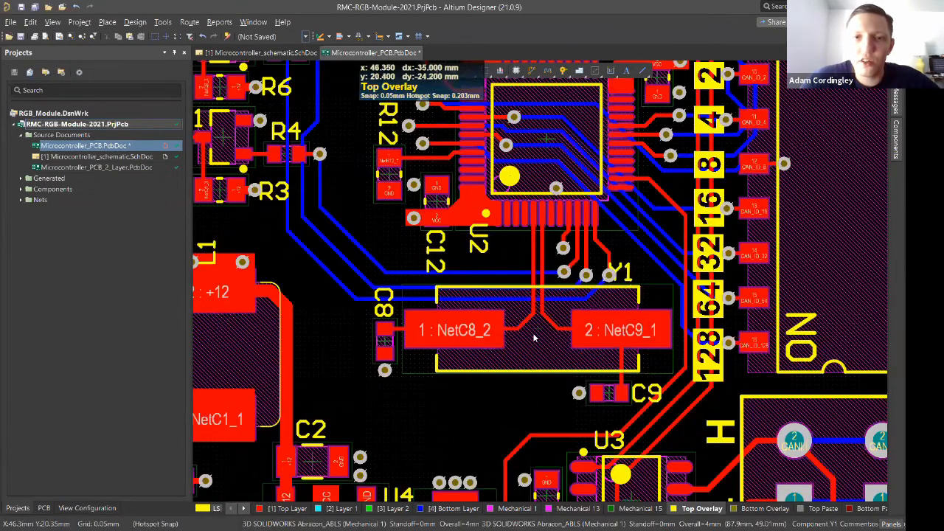
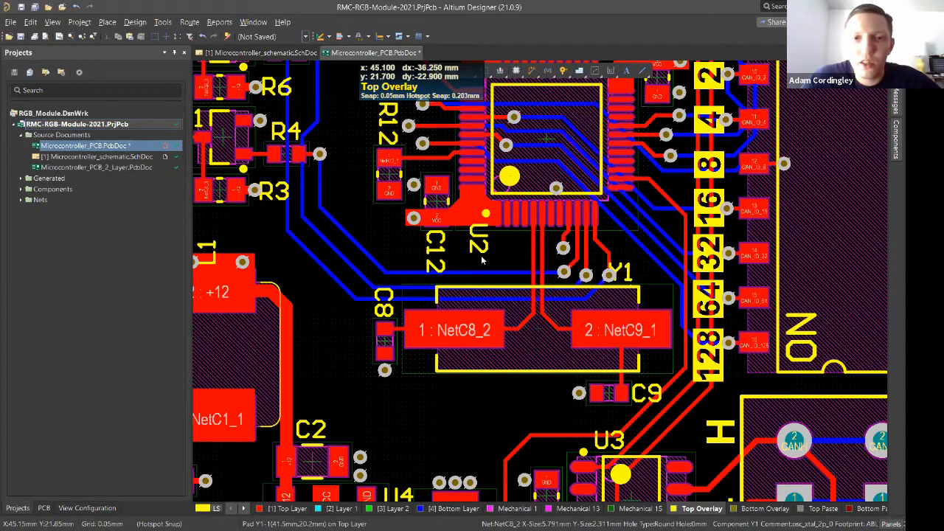
Inspect the VCC copper region joining U2's pin 24 to capacitor C10 and its via.
{"action": "scroll", "coordinate": [480, 255], "scroll_direction": "up", "scroll_amount": 4, "text": "ctrl"}
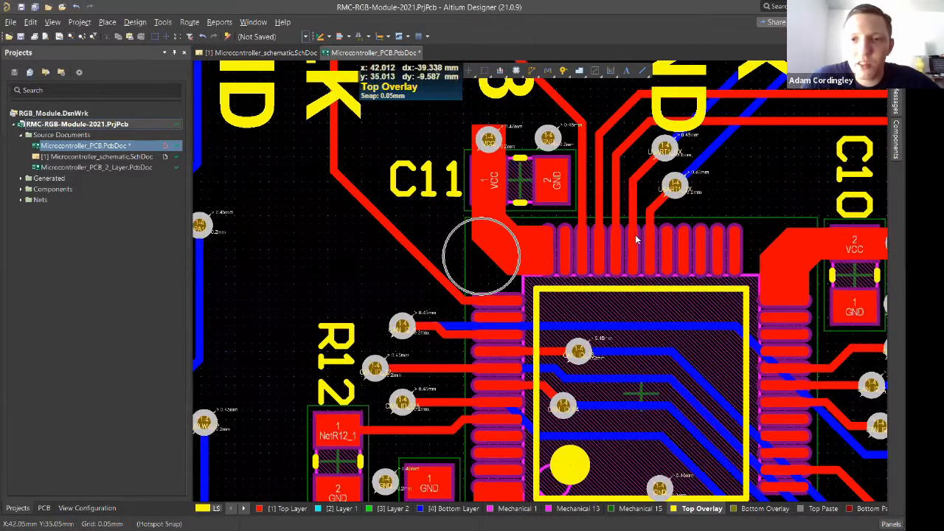
{"action": "scroll", "coordinate": [634, 238], "scroll_direction": "down", "scroll_amount": 2, "text": "ctrl"}
{"action": "scroll", "coordinate": [635, 252], "scroll_direction": "up", "scroll_amount": 5, "text": "ctrl"}
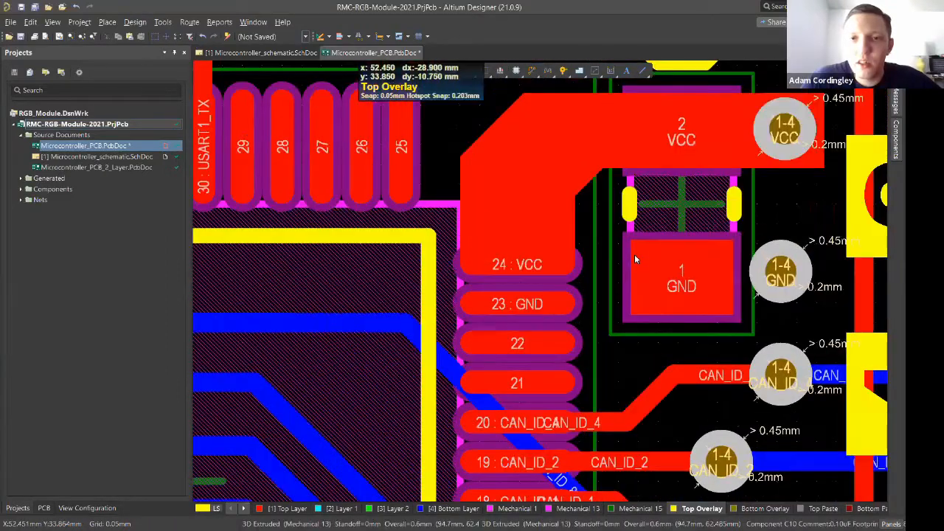
{"action": "scroll", "coordinate": [612, 193], "scroll_direction": "down", "scroll_amount": 1, "text": "ctrl"}
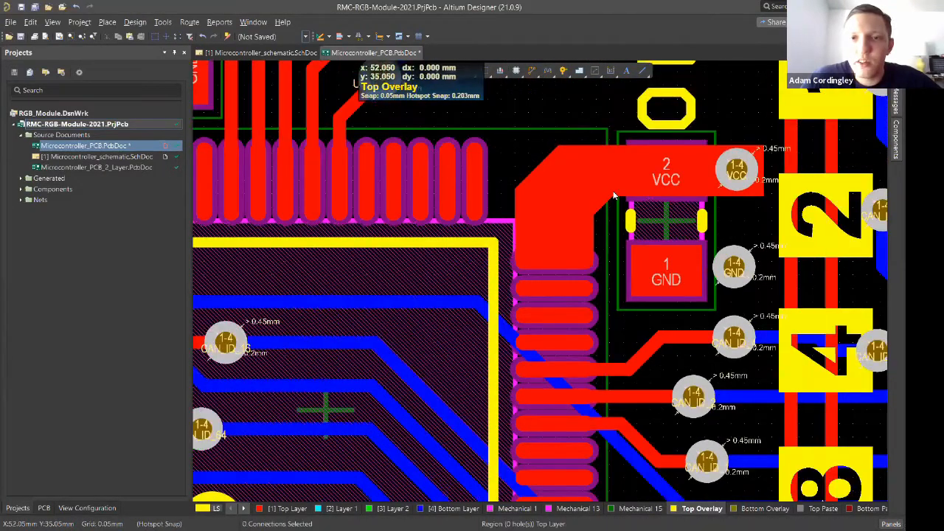
{"action": "left_click", "coordinate": [613, 155]}
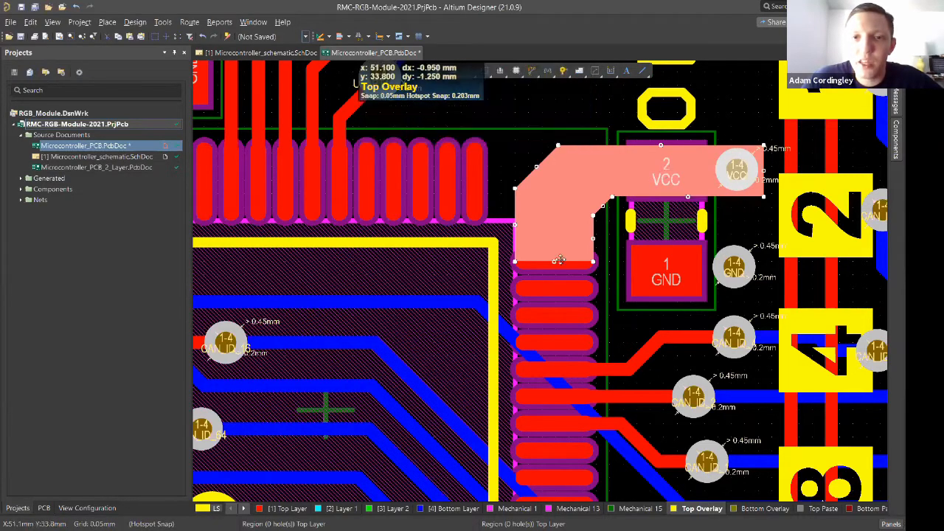
{"action": "left_click", "coordinate": [611, 272]}
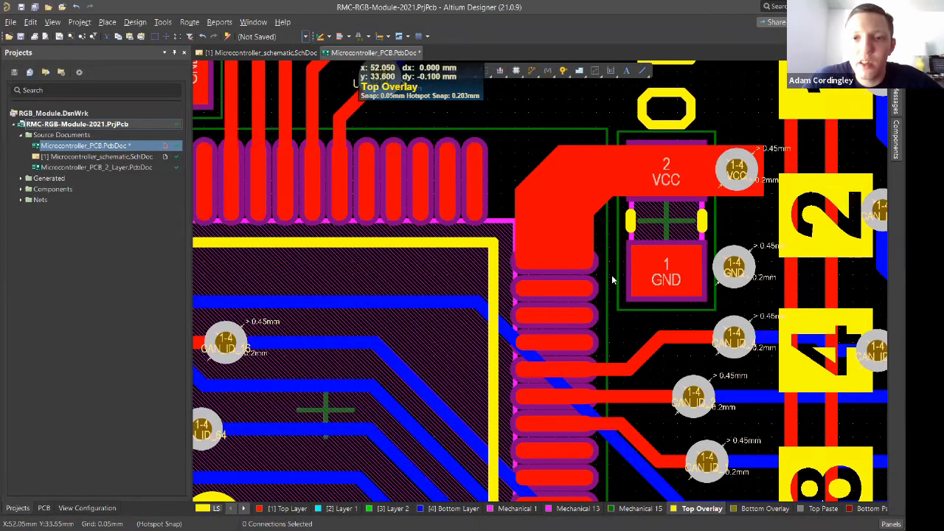
{"action": "scroll", "coordinate": [612, 279], "scroll_direction": "up", "scroll_amount": 2, "text": "ctrl"}
{"action": "scroll", "coordinate": [612, 282], "scroll_direction": "down", "scroll_amount": 3, "text": "ctrl"}
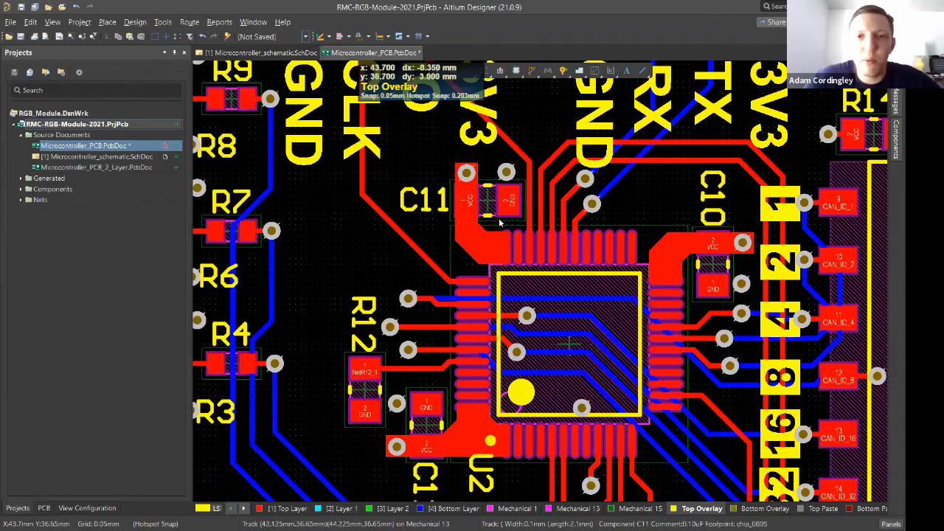
Review the decoupling at C11 and C12, the header routing to J2 and J3, and the CAN section around U3 and P2.
{"action": "scroll", "coordinate": [500, 223], "scroll_direction": "up", "scroll_amount": 2}
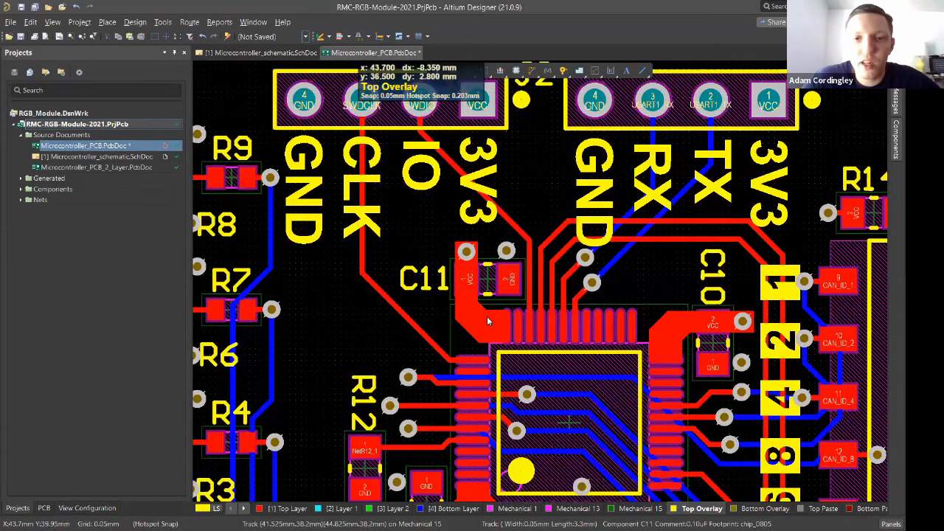
{"action": "scroll", "coordinate": [493, 315], "scroll_direction": "down", "scroll_amount": 4}
{"action": "scroll", "coordinate": [494, 316], "scroll_direction": "down", "scroll_amount": 1, "text": "ctrl"}
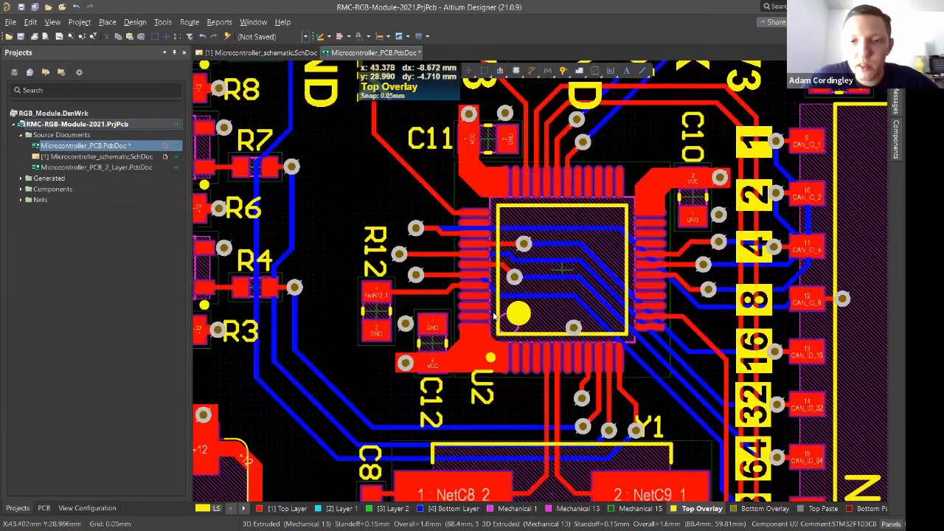
{"action": "scroll", "coordinate": [494, 316], "scroll_direction": "down", "scroll_amount": 1, "text": "ctrl"}
{"action": "scroll", "coordinate": [494, 315], "scroll_direction": "up", "scroll_amount": 1}
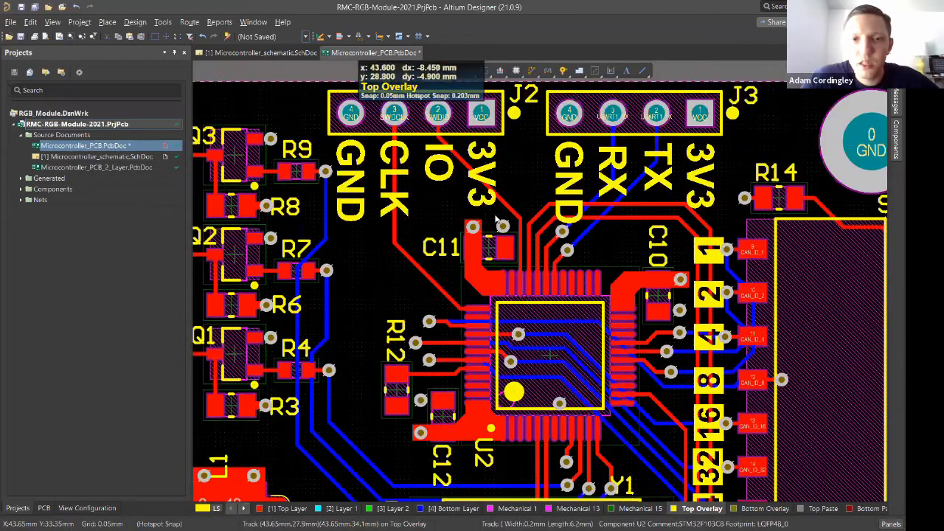
{"action": "scroll", "coordinate": [495, 219], "scroll_direction": "up", "scroll_amount": 2}
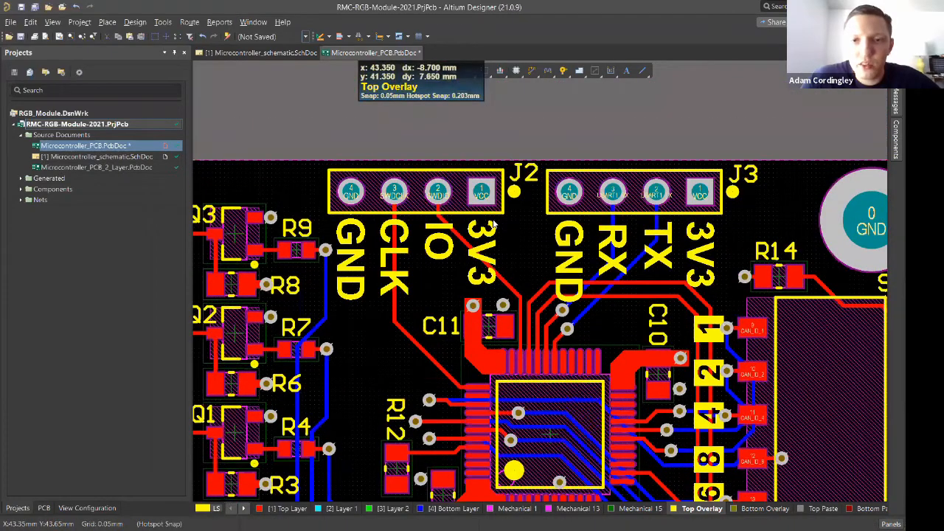
{"action": "scroll", "coordinate": [494, 223], "scroll_direction": "down", "scroll_amount": 4, "text": "ctrl"}
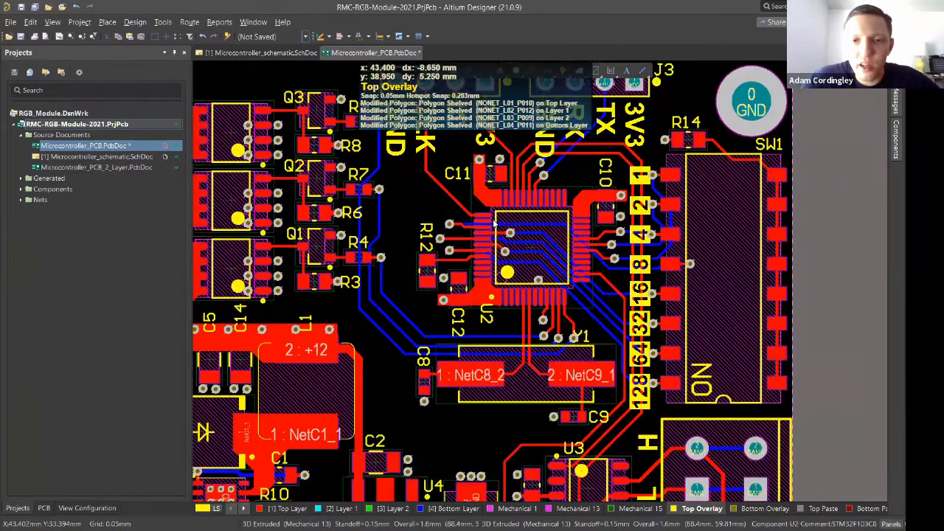
{"action": "scroll", "coordinate": [494, 223], "scroll_direction": "down", "scroll_amount": 2, "text": "shift"}
{"action": "scroll", "coordinate": [495, 224], "scroll_direction": "down", "scroll_amount": 1}
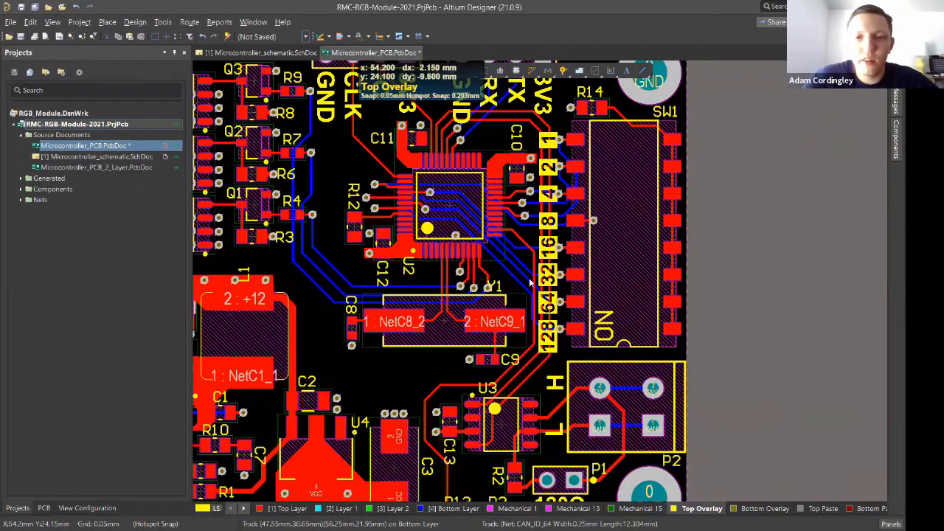
{"action": "scroll", "coordinate": [553, 264], "scroll_direction": "down", "scroll_amount": 2}
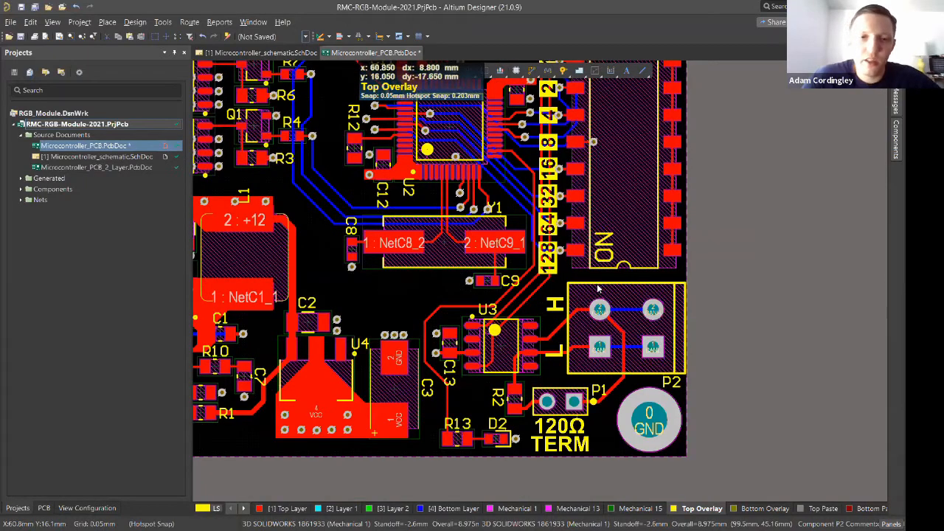
{"action": "scroll", "coordinate": [599, 289], "scroll_direction": "up", "scroll_amount": 5}
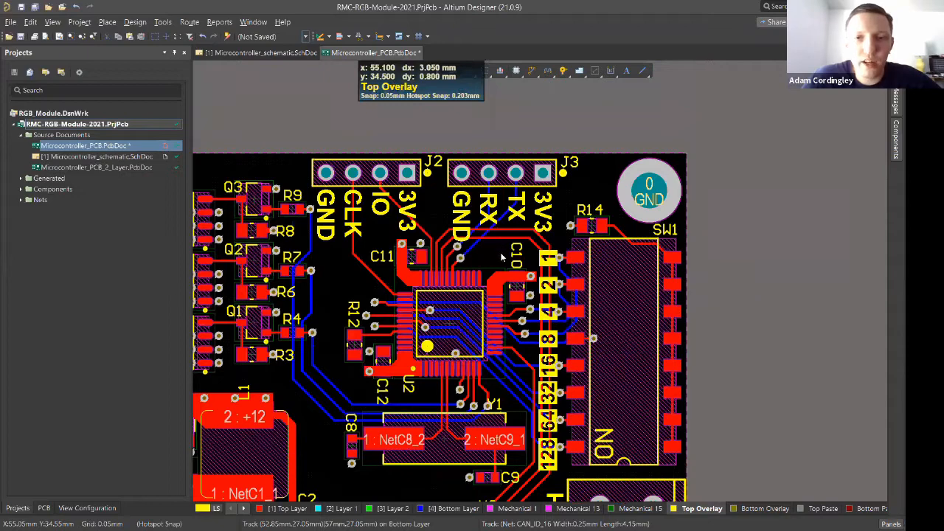
{"action": "scroll", "coordinate": [484, 248], "scroll_direction": "down", "scroll_amount": 2}
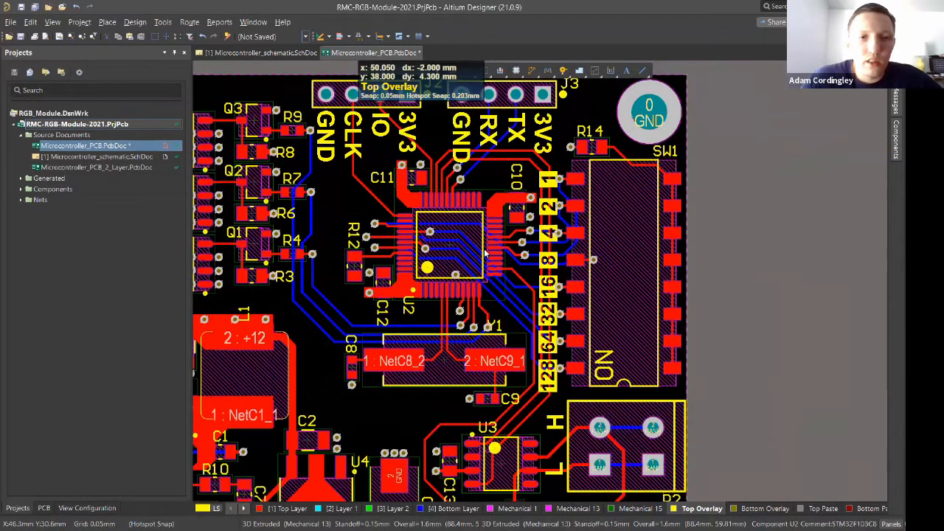
Restore the five shelved polygons and repour all polygons on the board.
{"action": "scroll", "coordinate": [484, 253], "scroll_direction": "left", "scroll_amount": 2, "text": "shift"}
{"action": "scroll", "coordinate": [484, 253], "scroll_direction": "left", "scroll_amount": 1, "text": "shift"}
{"action": "scroll", "coordinate": [485, 253], "scroll_direction": "down", "scroll_amount": 3}
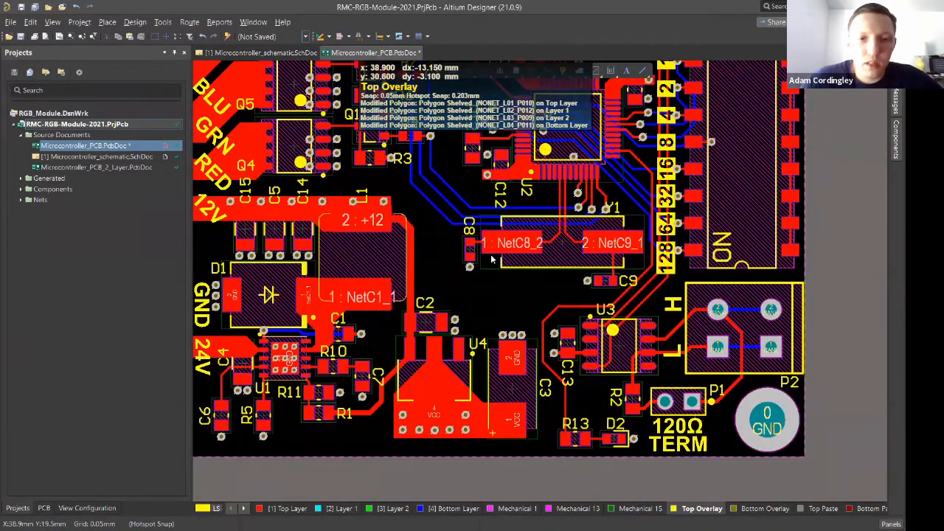
{"action": "scroll", "coordinate": [492, 257], "scroll_direction": "left", "scroll_amount": 3, "text": "shift"}
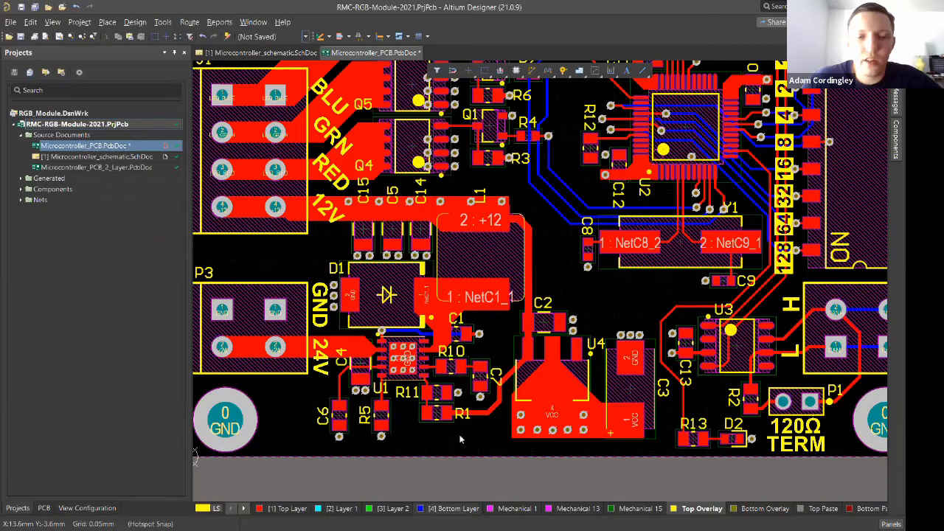
{"action": "left_click", "coordinate": [158, 22]}
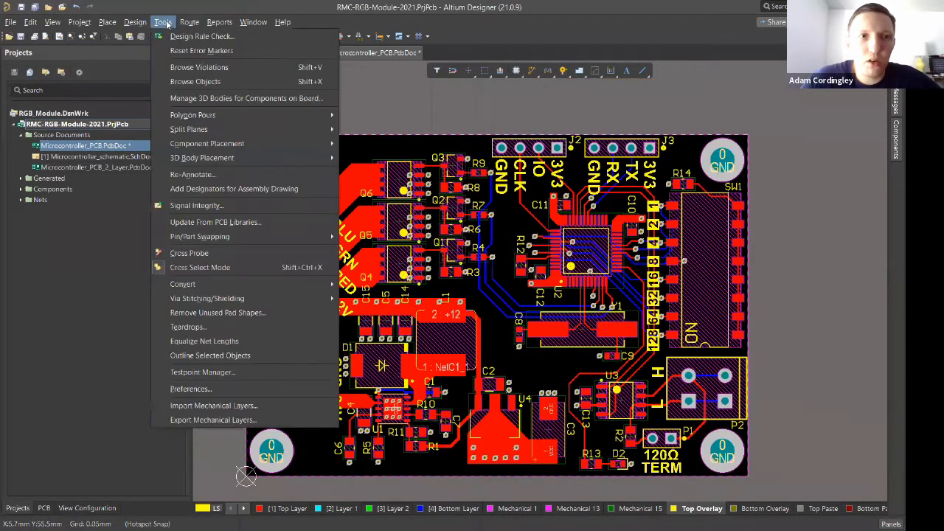
{"action": "mouse_move", "coordinate": [324, 116]}
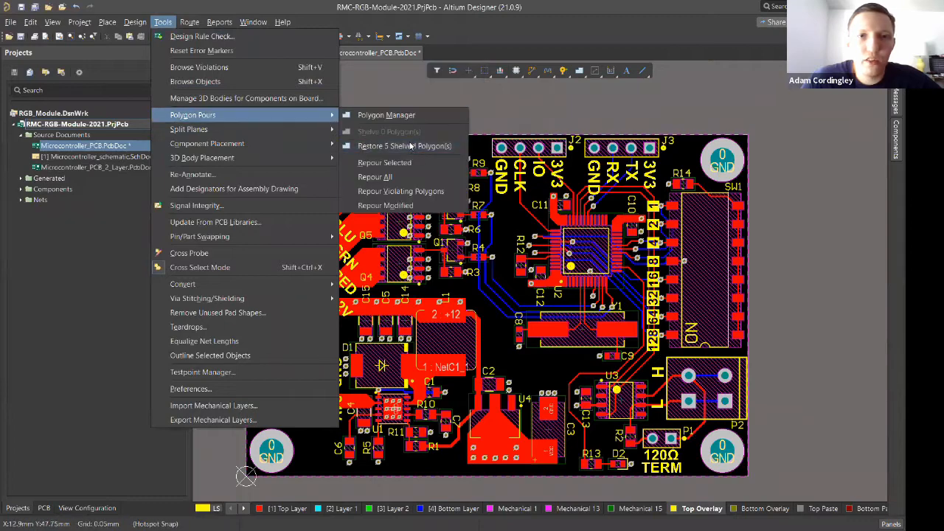
{"action": "left_click", "coordinate": [413, 146]}
{"action": "left_click", "coordinate": [163, 22]}
{"action": "mouse_move", "coordinate": [232, 117]}
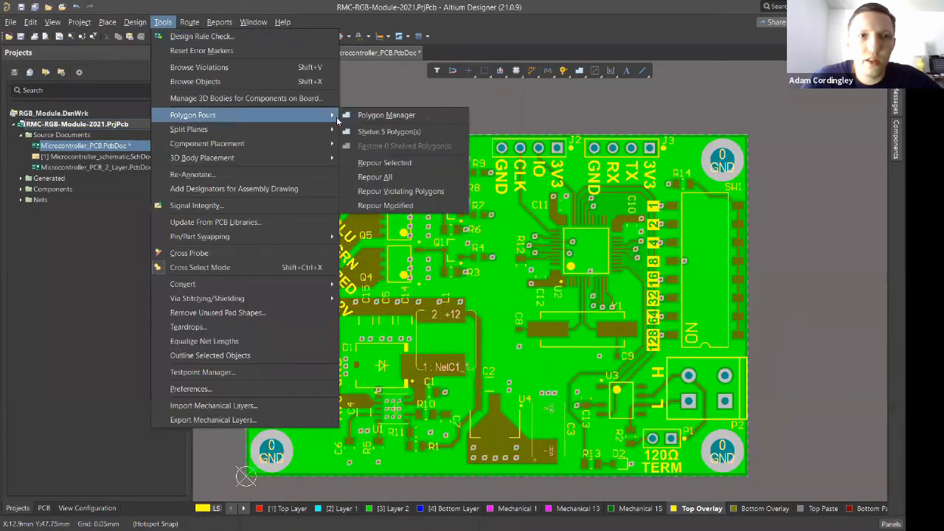
{"action": "left_click", "coordinate": [377, 177]}
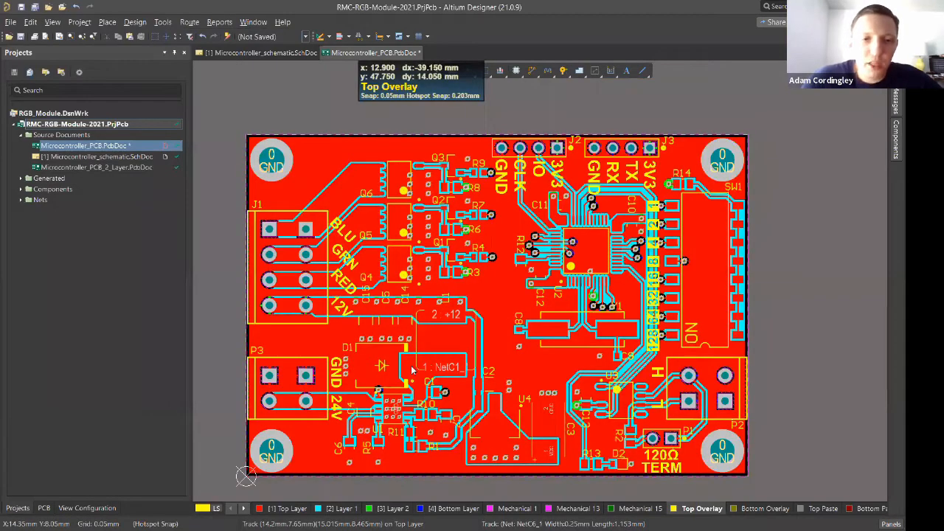
Examine the poured copper on the Top Layer across the board and around the microcontroller's pins.
{"action": "left_click", "coordinate": [276, 509]}
{"action": "scroll", "coordinate": [475, 302], "scroll_direction": "up", "scroll_amount": 1, "text": "ctrl"}
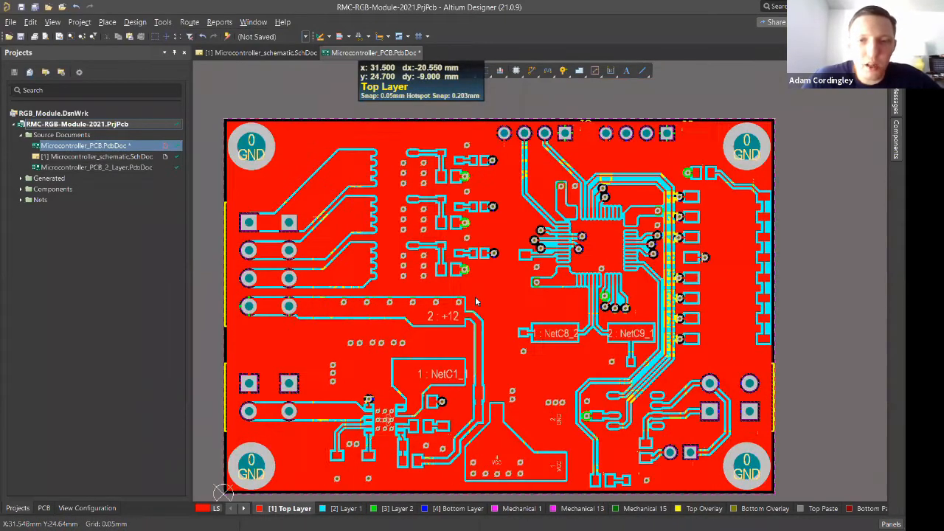
{"action": "scroll", "coordinate": [476, 297], "scroll_direction": "up", "scroll_amount": 2, "text": "ctrl"}
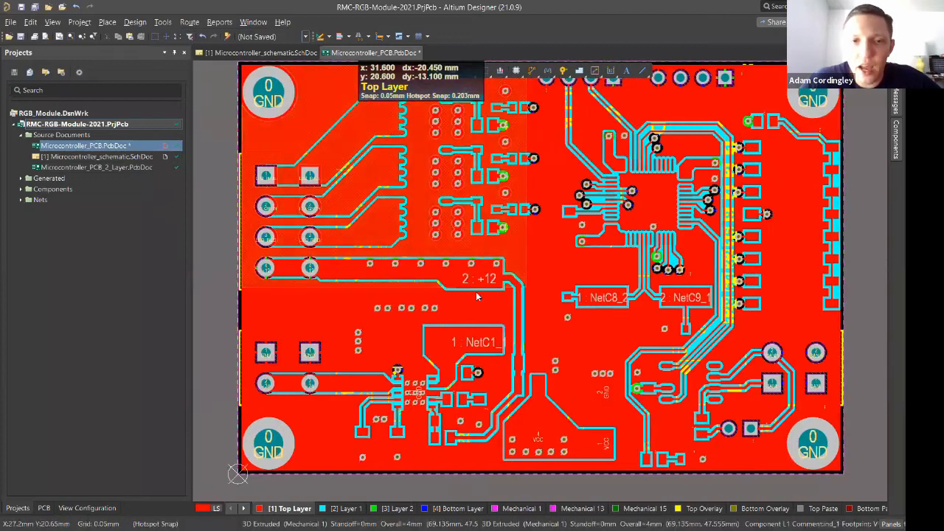
{"action": "scroll", "coordinate": [476, 241], "scroll_direction": "up", "scroll_amount": 2}
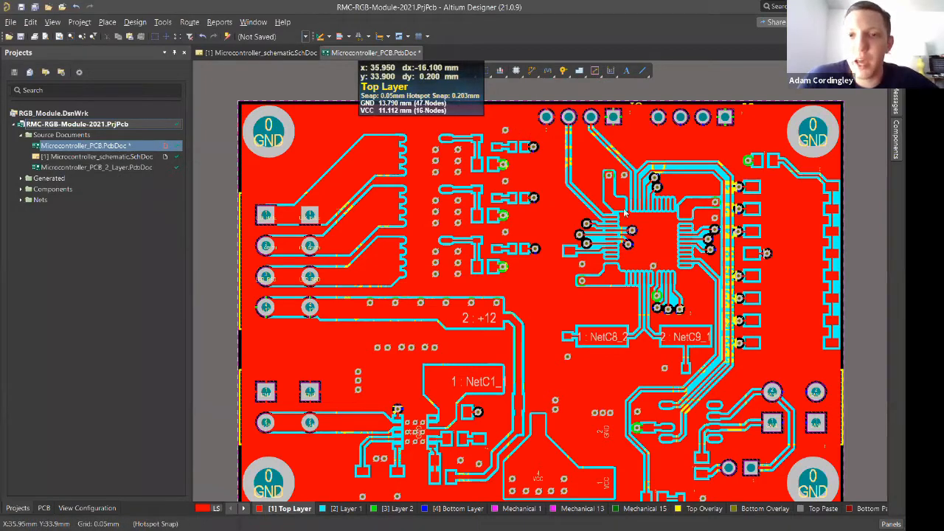
{"action": "scroll", "coordinate": [610, 196], "scroll_direction": "up", "scroll_amount": 2, "text": "ctrl"}
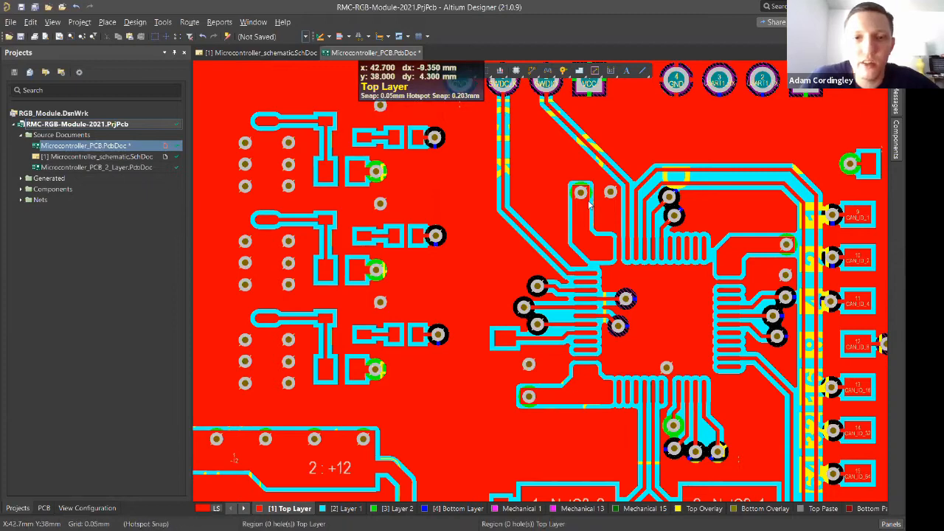
Examine the full-board copper plane on Layer 1 and the split between the two copper areas on Layer 2.
{"action": "key", "text": "ctrl+Page_Down"}
{"action": "left_click", "coordinate": [340, 509]}
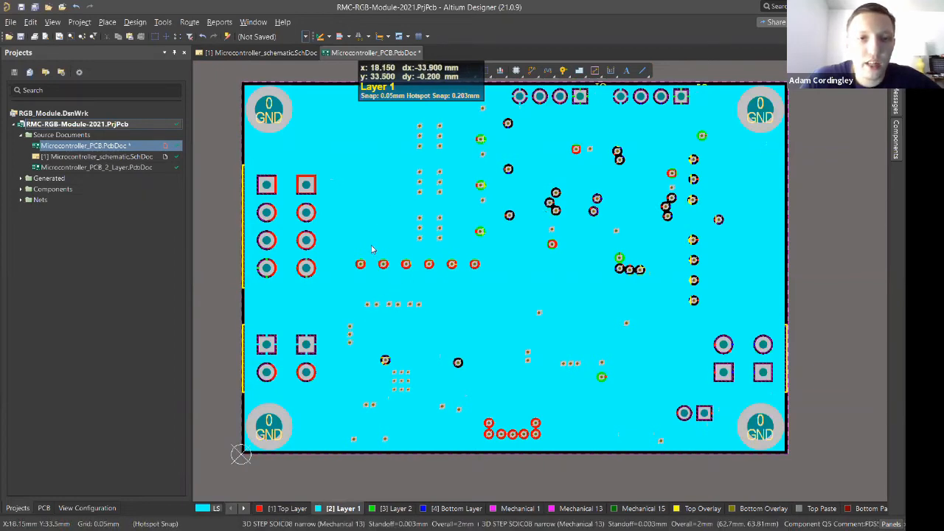
{"action": "left_click", "coordinate": [391, 509]}
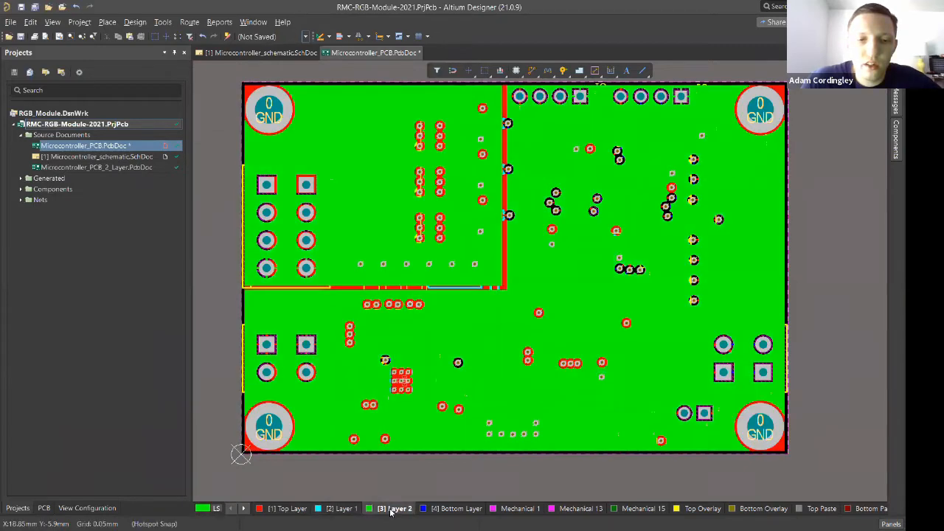
{"action": "scroll", "coordinate": [492, 307], "scroll_direction": "up", "scroll_amount": 1}
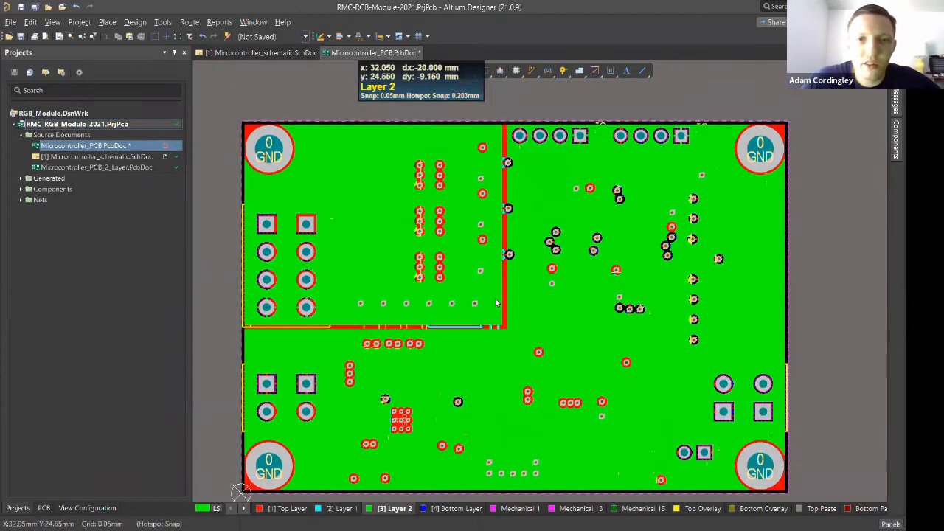
{"action": "scroll", "coordinate": [495, 301], "scroll_direction": "down", "scroll_amount": 2}
{"action": "scroll", "coordinate": [510, 345], "scroll_direction": "right", "scroll_amount": 1}
{"action": "scroll", "coordinate": [565, 330], "scroll_direction": "up", "scroll_amount": 1}
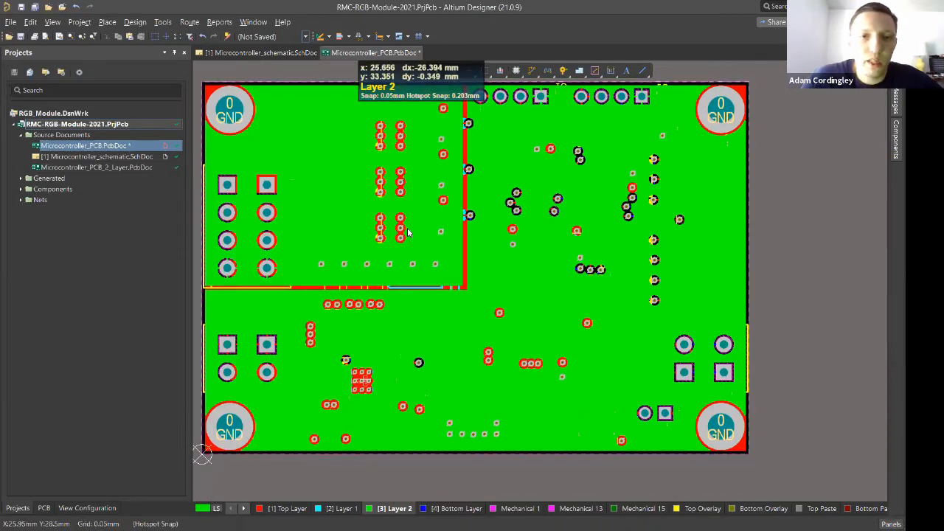
Review the Top Layer pour together with the Top Overlay silkscreen over the whole board.
{"action": "left_click", "coordinate": [281, 509]}
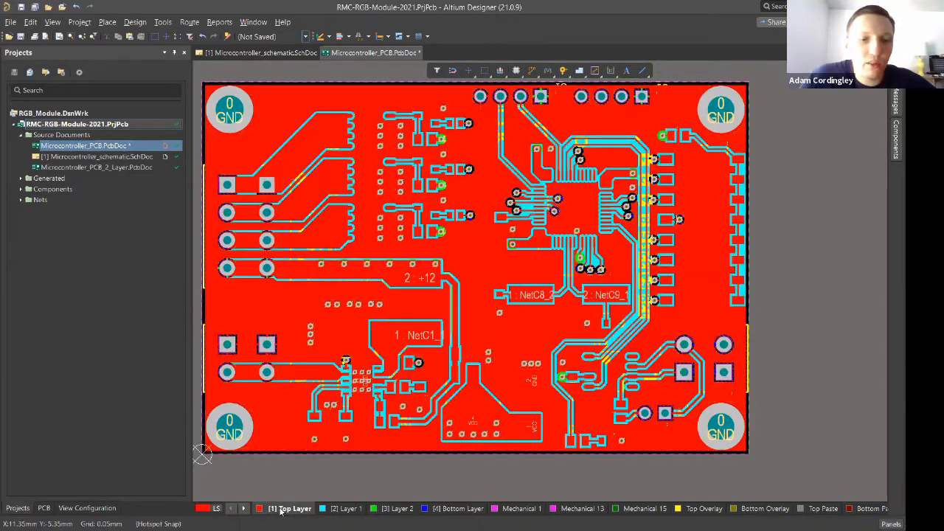
{"action": "left_click", "coordinate": [692, 509]}
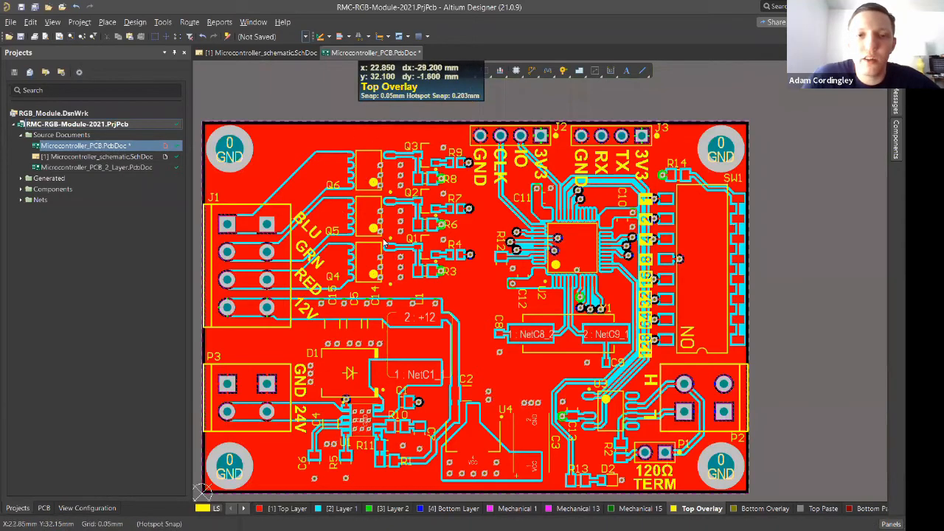
{"action": "scroll", "coordinate": [402, 225], "scroll_direction": "down", "scroll_amount": 2}
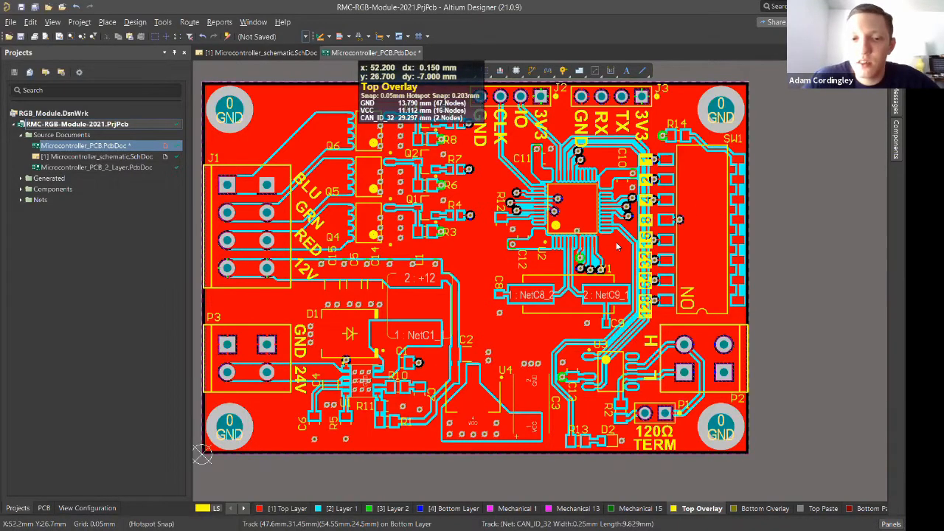
Compare the Layer 2 split plane, the Bottom Layer traces and pour, and the Layer 1 plane.
{"action": "left_click", "coordinate": [391, 508]}
{"action": "scroll", "coordinate": [446, 390], "scroll_direction": "up", "scroll_amount": 2}
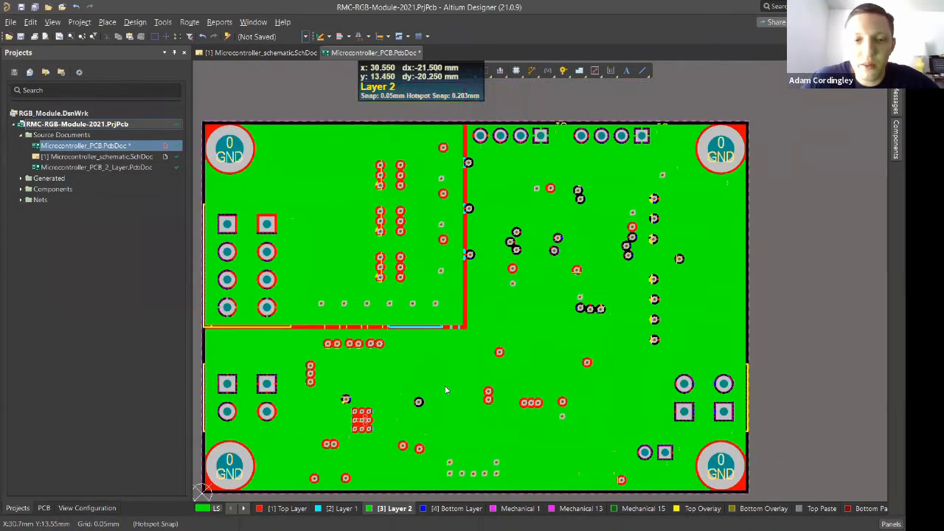
{"action": "left_click", "coordinate": [459, 509]}
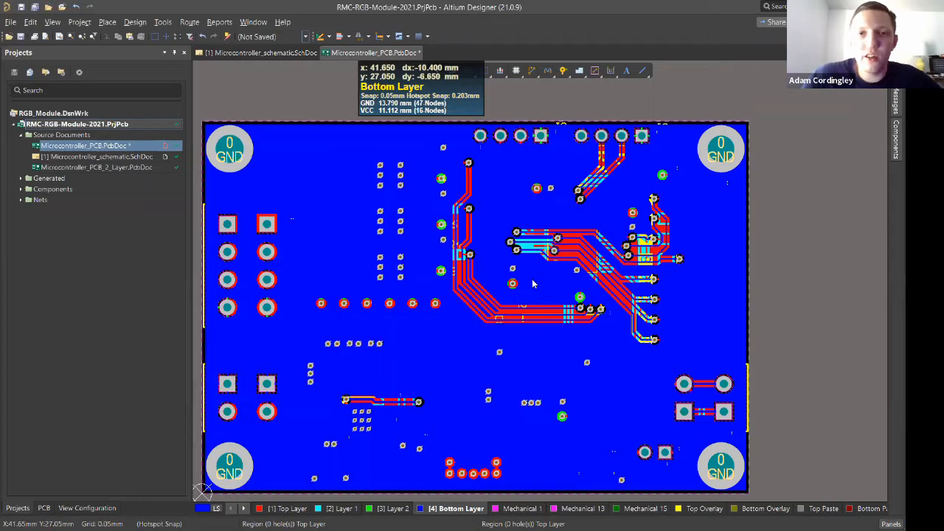
{"action": "left_click", "coordinate": [341, 508]}
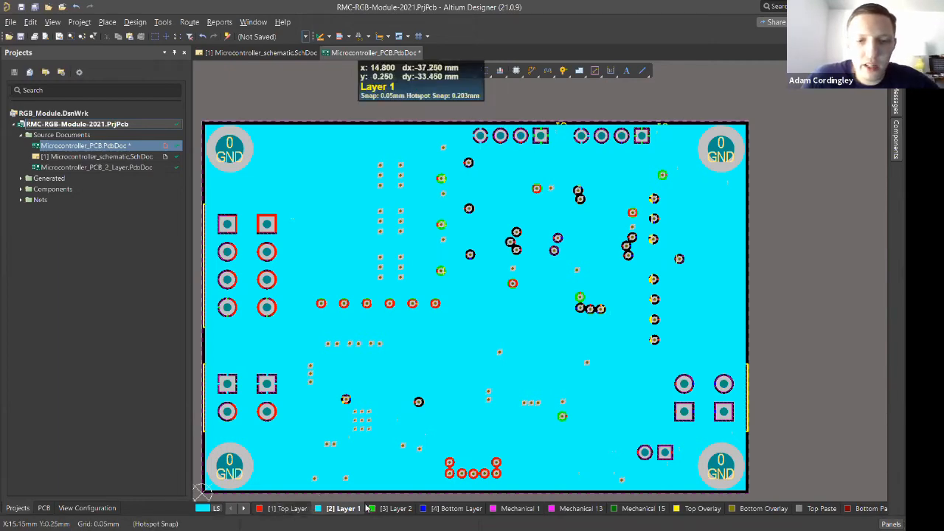
Inspect the Top Layer traces and Top Overlay labels between U2 and DIP switch SW1.
{"action": "left_click", "coordinate": [276, 509]}
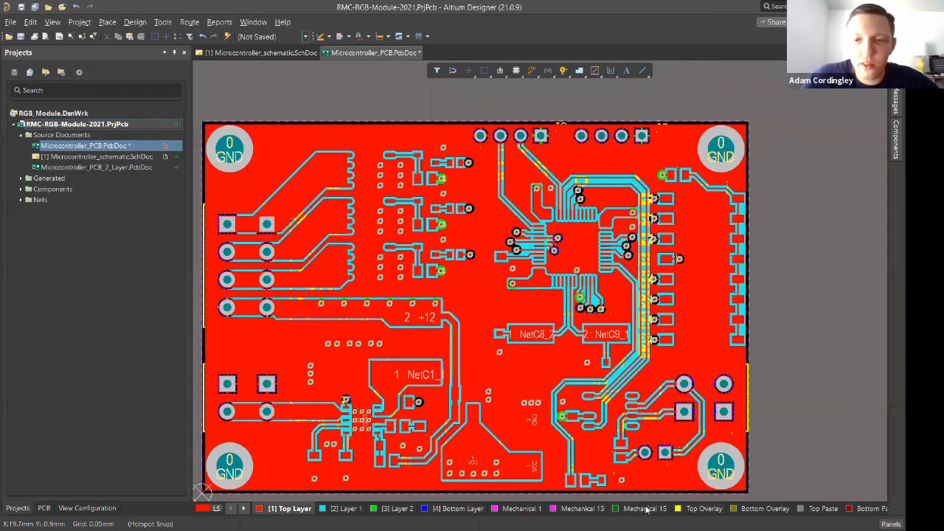
{"action": "left_click", "coordinate": [702, 509]}
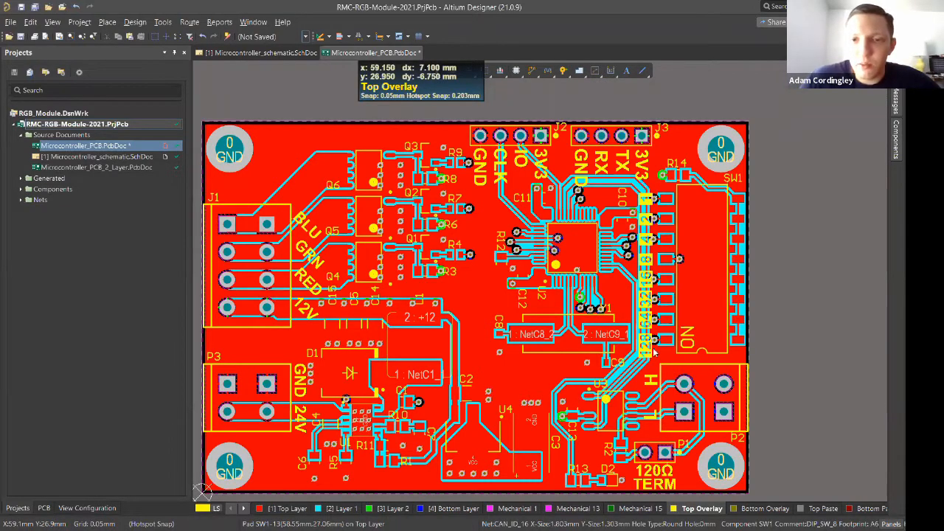
{"action": "scroll", "coordinate": [526, 252], "scroll_direction": "up", "scroll_amount": 4, "text": "ctrl"}
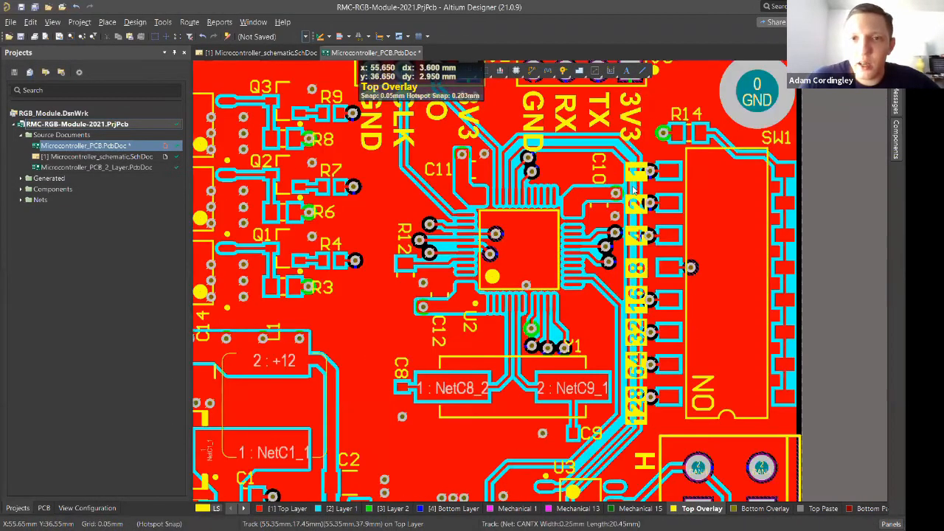
{"action": "scroll", "coordinate": [561, 200], "scroll_direction": "down", "scroll_amount": 5, "text": "ctrl"}
{"action": "scroll", "coordinate": [561, 198], "scroll_direction": "up", "scroll_amount": 2}
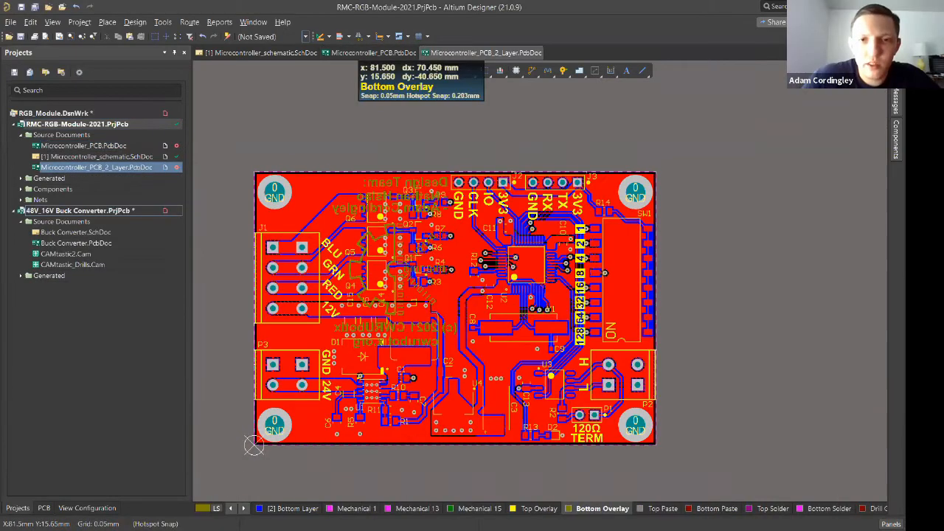
Open the Gerber Files setup for the two-layer board and set the output units to millimeters.
{"action": "scroll", "coordinate": [690, 261], "scroll_direction": "down", "scroll_amount": 2}
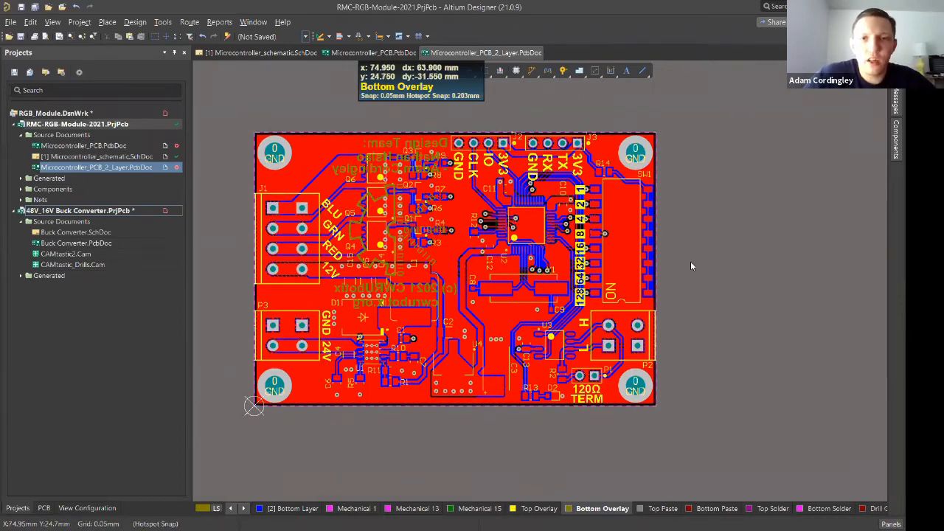
{"action": "scroll", "coordinate": [690, 261], "scroll_direction": "left", "scroll_amount": 2, "text": "shift"}
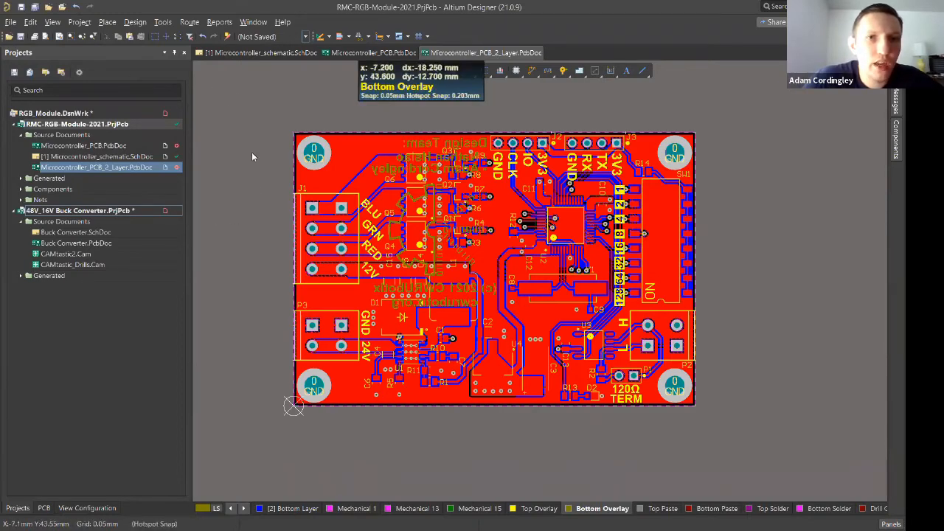
{"action": "left_click", "coordinate": [10, 22]}
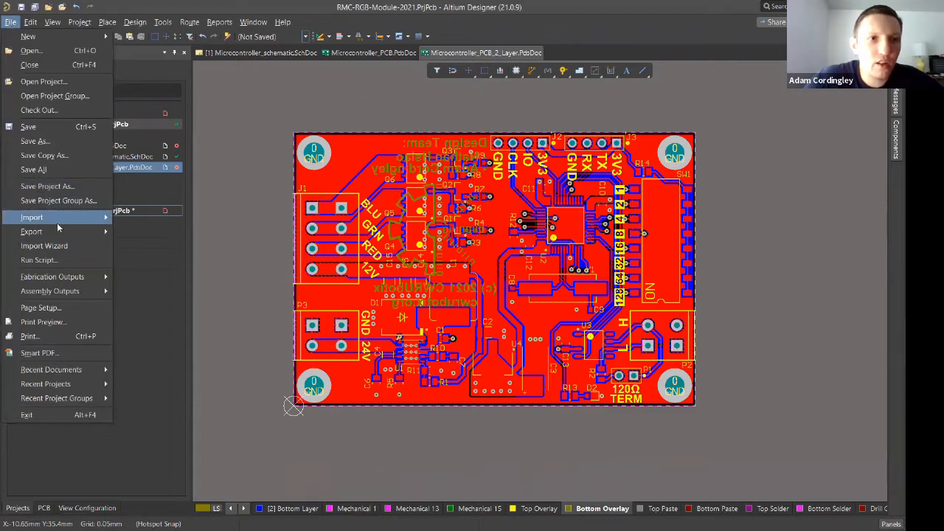
{"action": "mouse_move", "coordinate": [63, 235]}
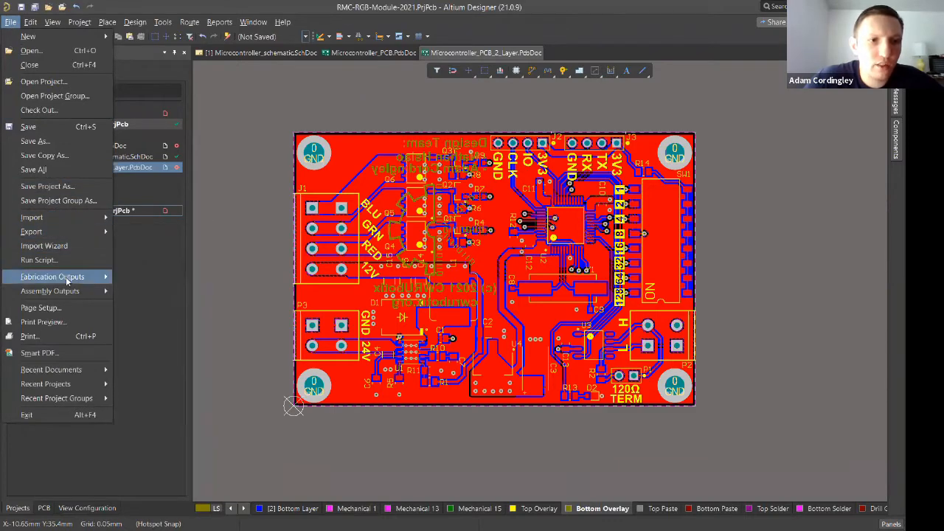
{"action": "mouse_move", "coordinate": [68, 282]}
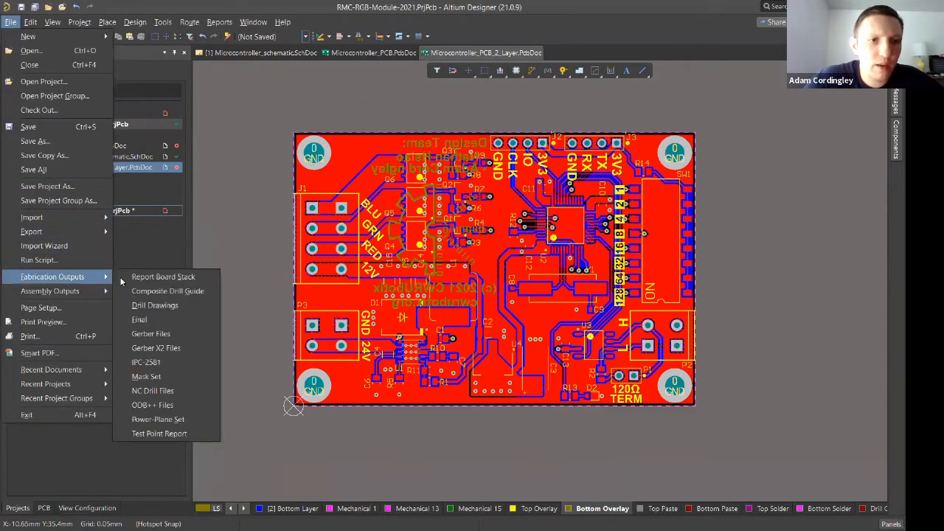
{"action": "left_click", "coordinate": [177, 335]}
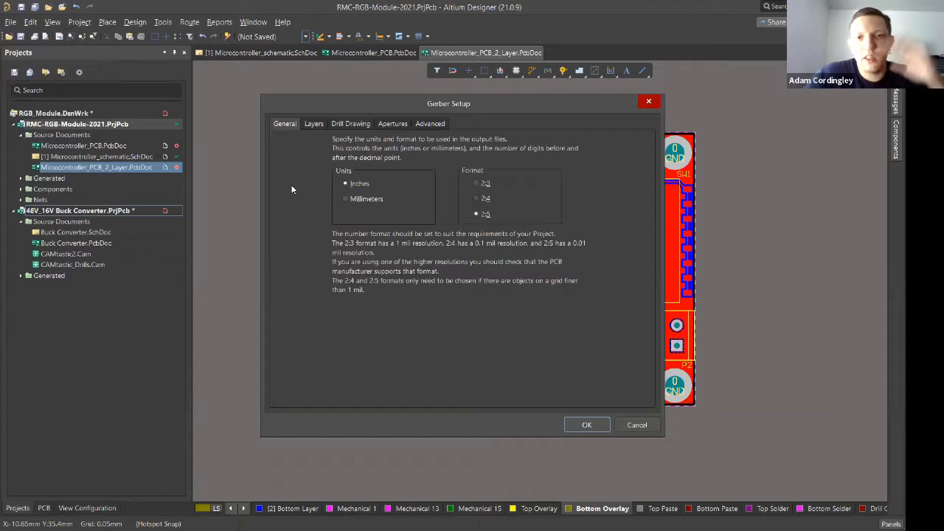
{"action": "left_click", "coordinate": [345, 199]}
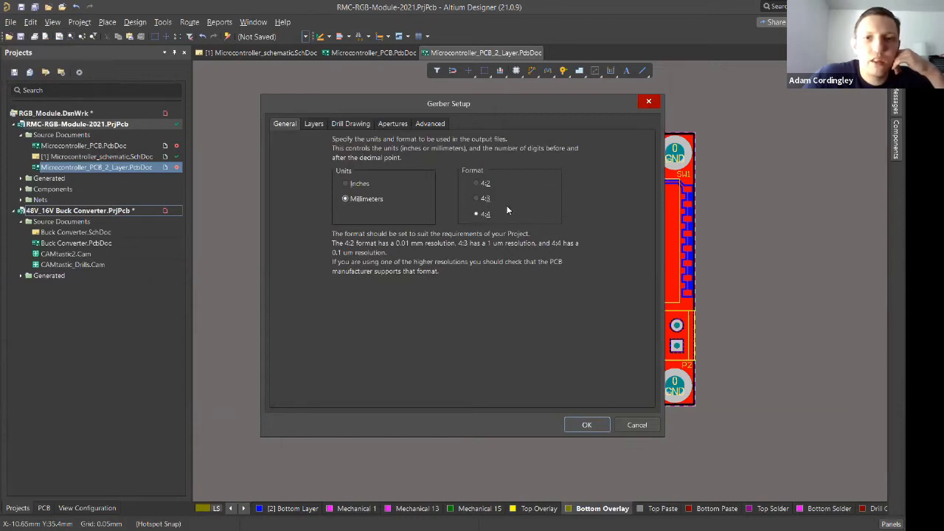
Set the Gerber output to plot all used layers, and exclude Mechanical 13 and Mechanical 15 from plotting.
{"action": "left_click", "coordinate": [314, 125]}
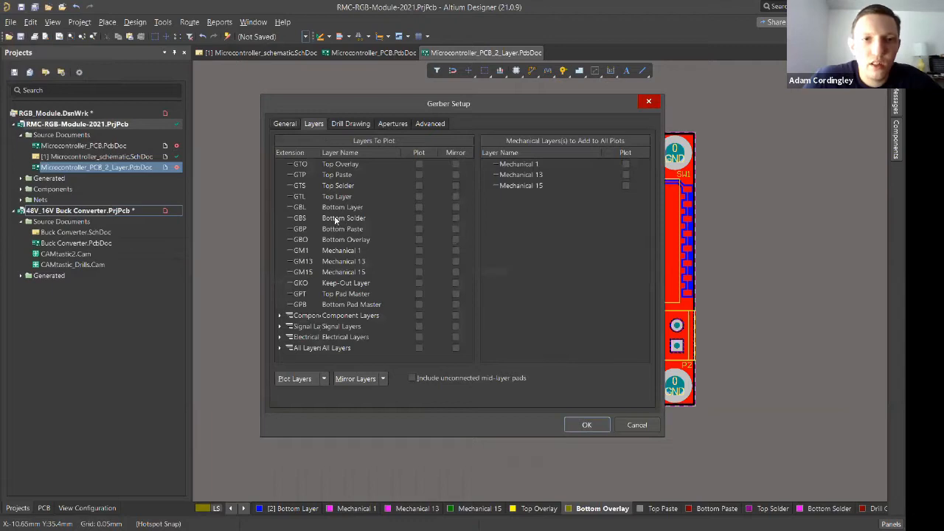
{"action": "left_click", "coordinate": [323, 379]}
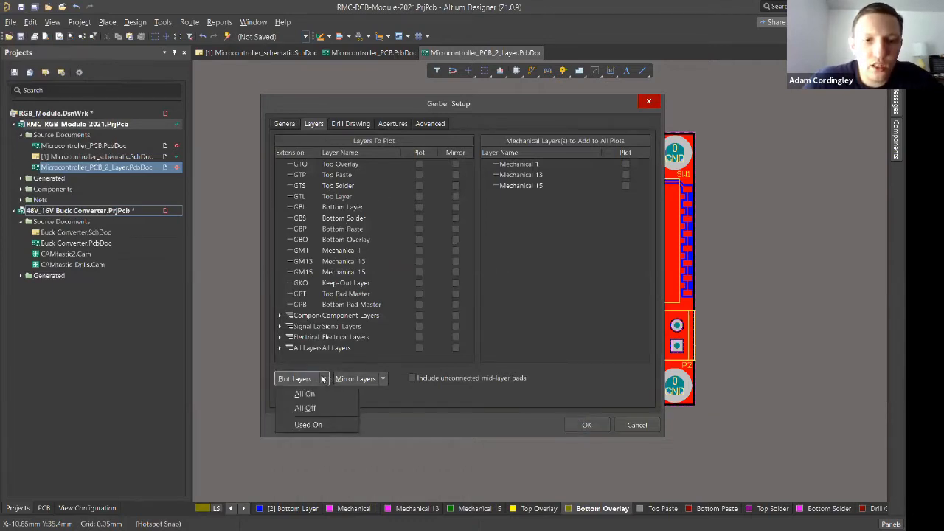
{"action": "left_click", "coordinate": [307, 424]}
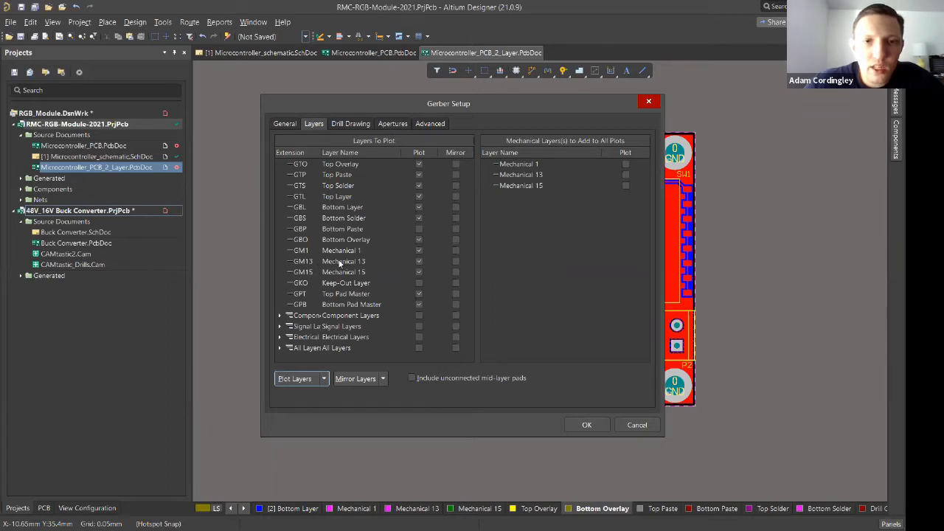
{"action": "left_click", "coordinate": [419, 262]}
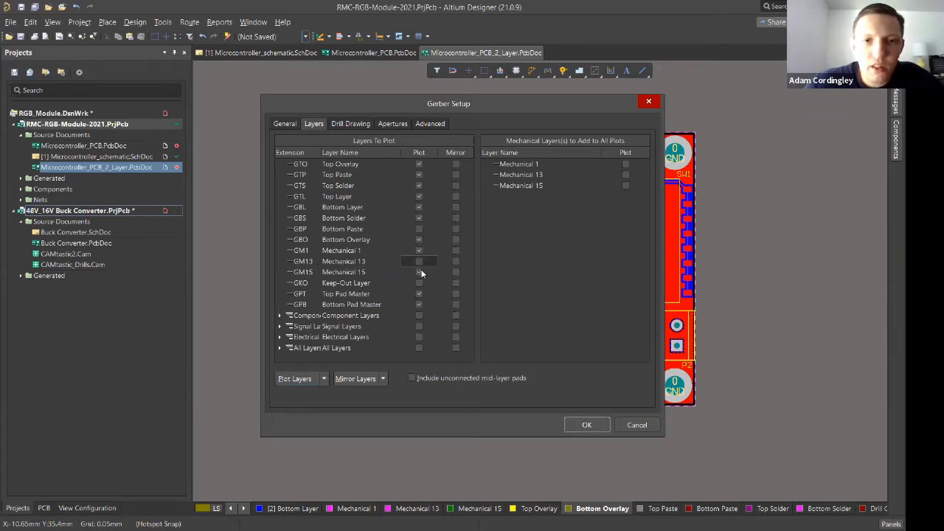
{"action": "left_click", "coordinate": [420, 273]}
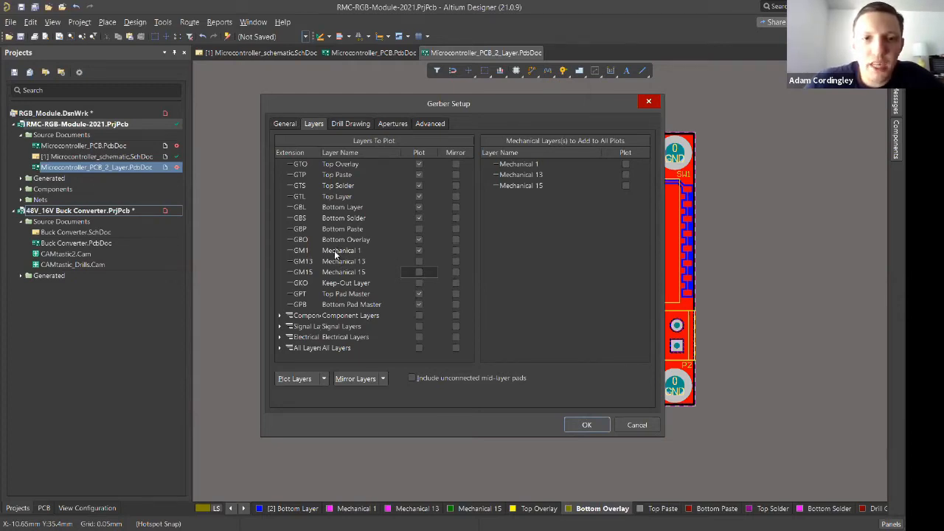
{"action": "left_click", "coordinate": [418, 250]}
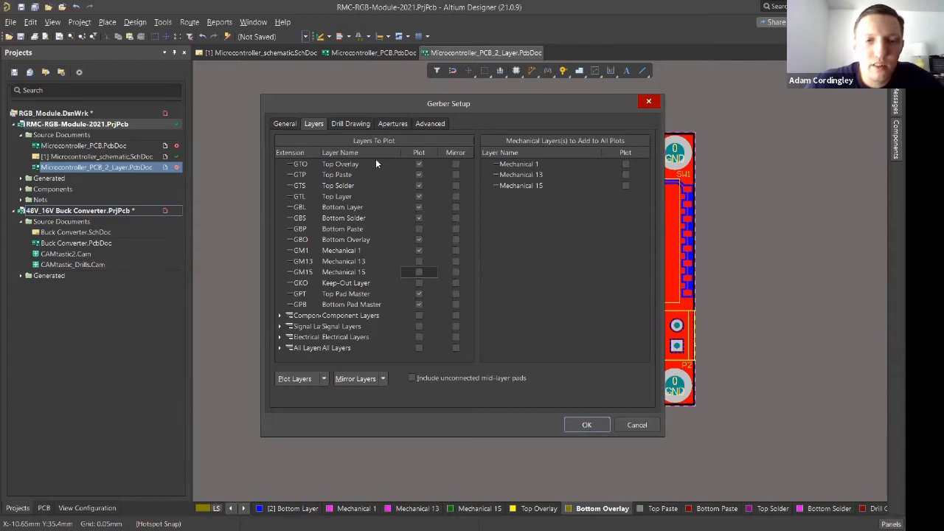
Enable software arcs in the advanced Gerber settings and generate the Gerber files.
{"action": "left_click", "coordinate": [385, 125]}
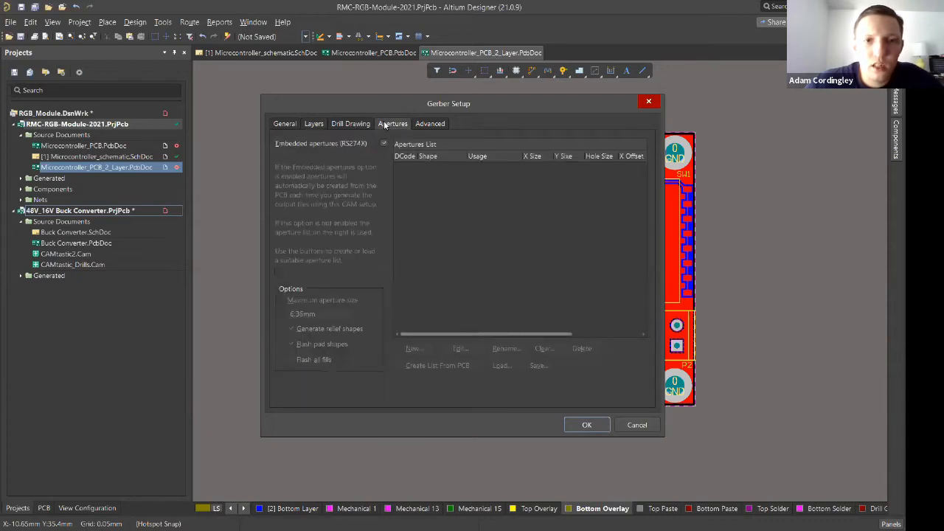
{"action": "left_click", "coordinate": [430, 124]}
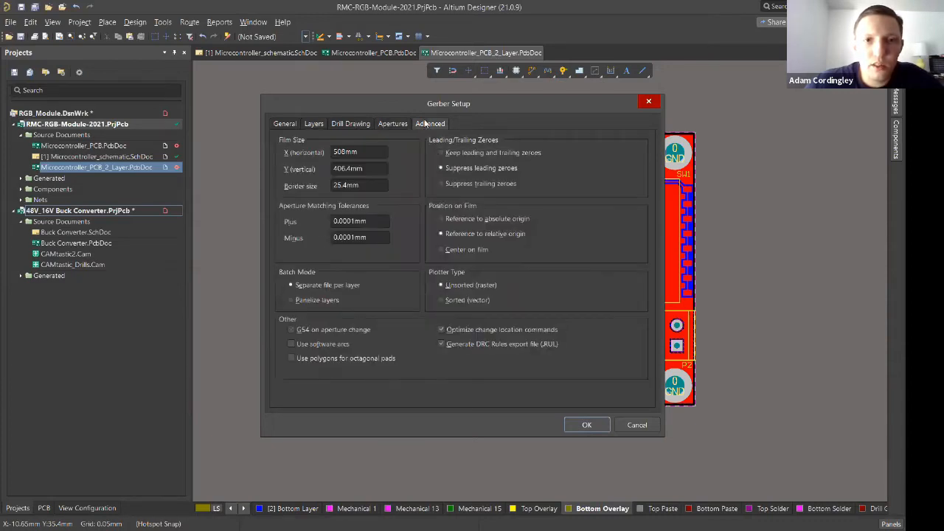
{"action": "left_click", "coordinate": [290, 344]}
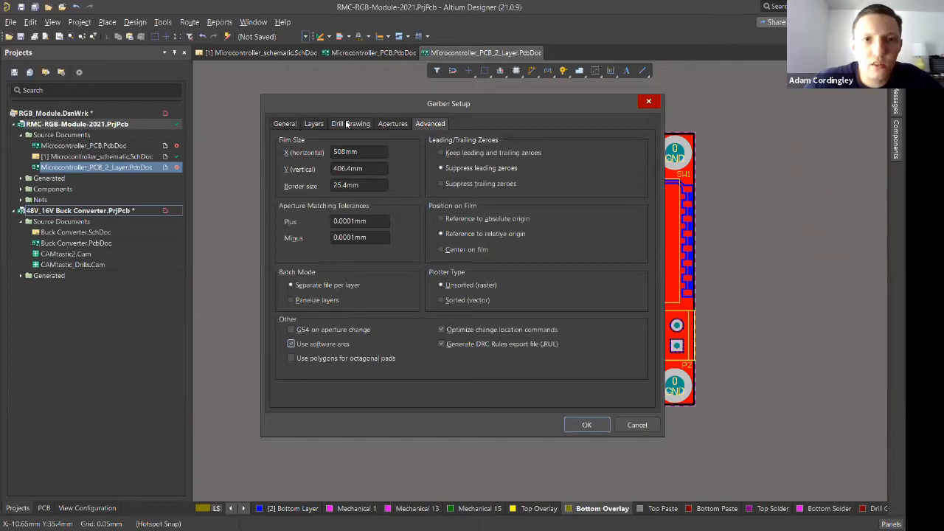
{"action": "left_click", "coordinate": [587, 425]}
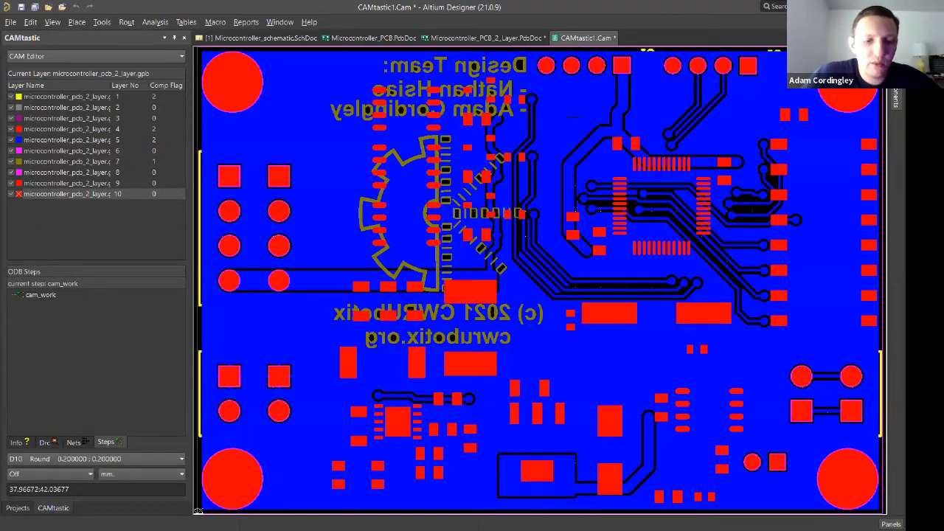
Save the generated Gerber CAM document as RMC-RGB-Module-CAMtastic.Cam in the RMC-RGB-Module-2021 folder.
{"action": "key", "text": "ctrl+s"}
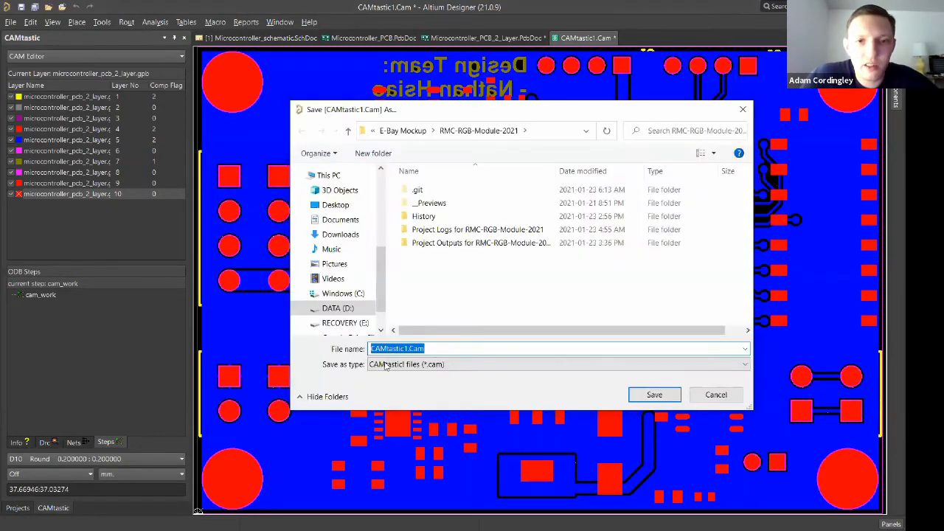
{"action": "left_click", "coordinate": [406, 348]}
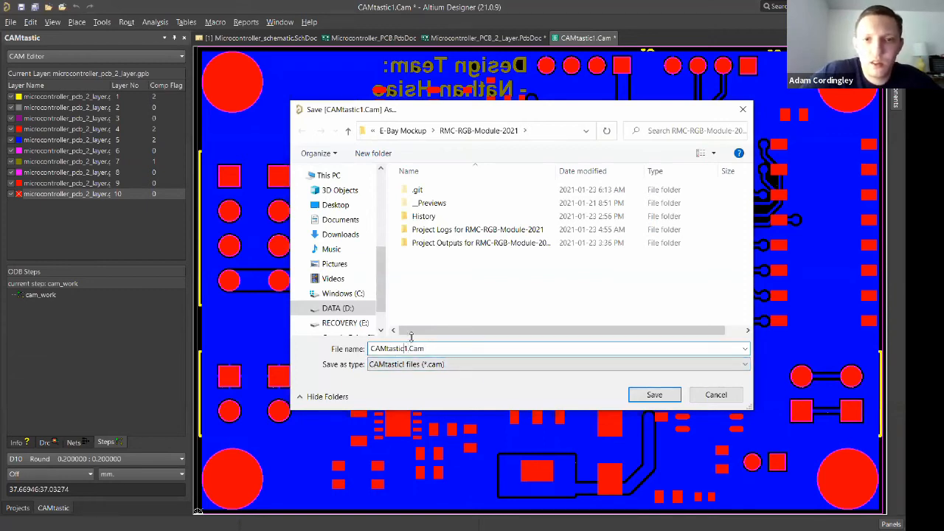
{"action": "type", "text": "RMC_"}
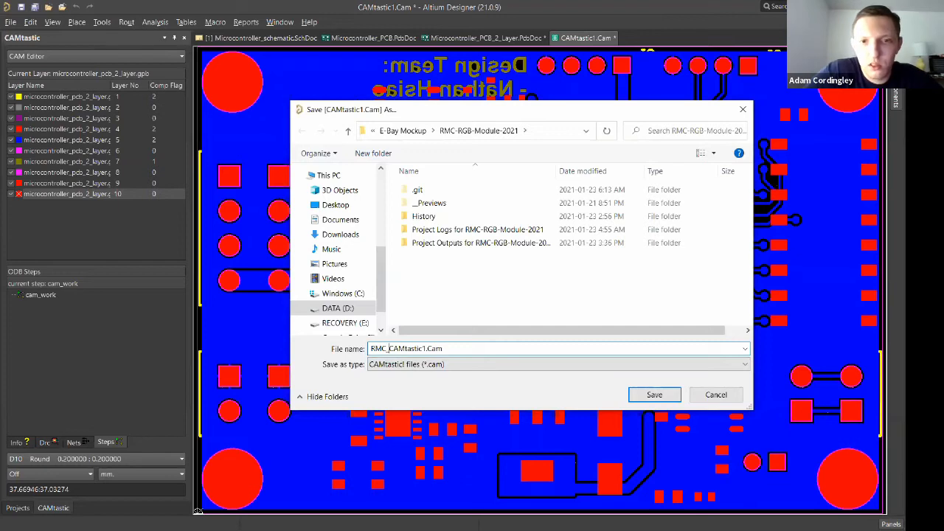
{"action": "key", "text": "BackSpace"}
{"action": "type", "text": "-RGB-"}
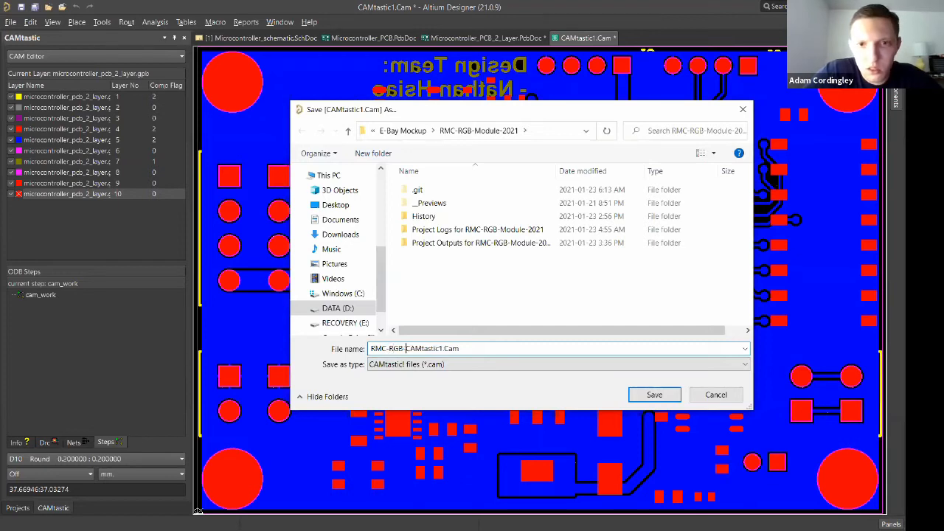
{"action": "type", "text": "Module"}
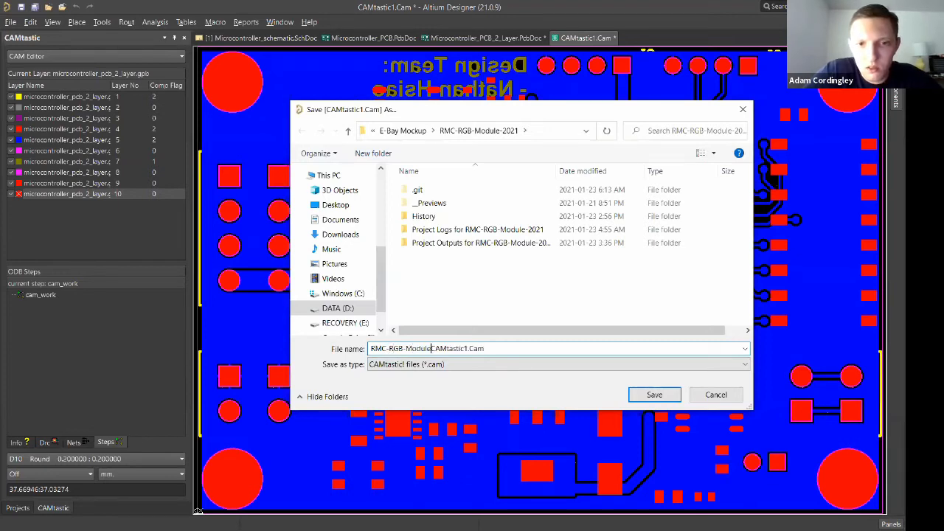
{"action": "type", "text": "-"}
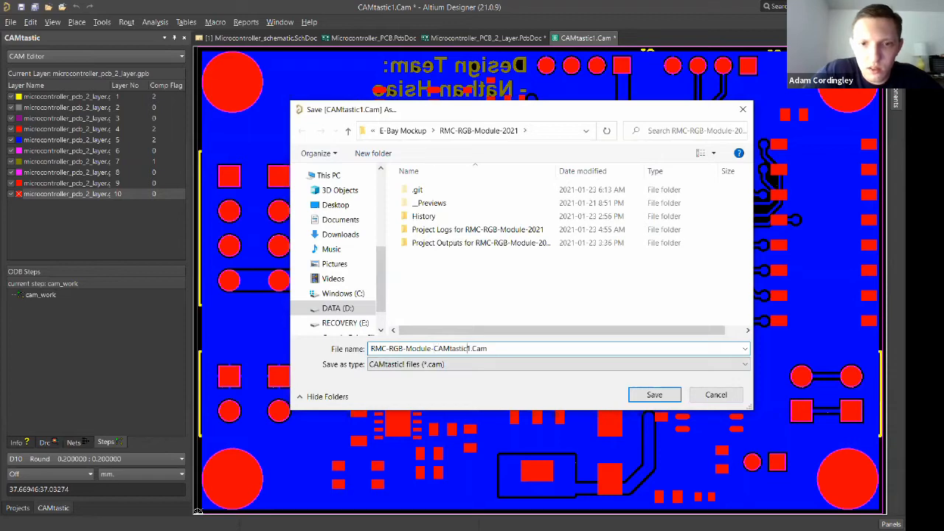
{"action": "key", "text": "BackSpace"}
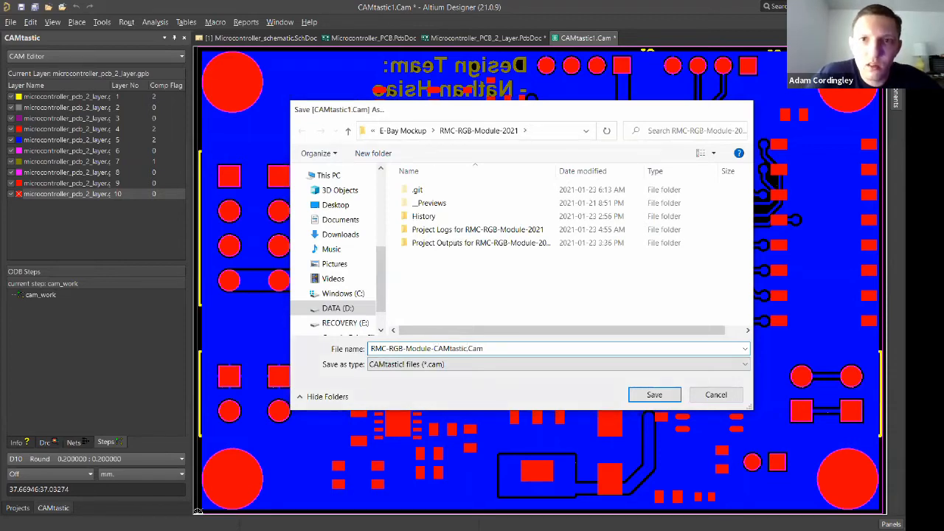
{"action": "key", "text": "Return"}
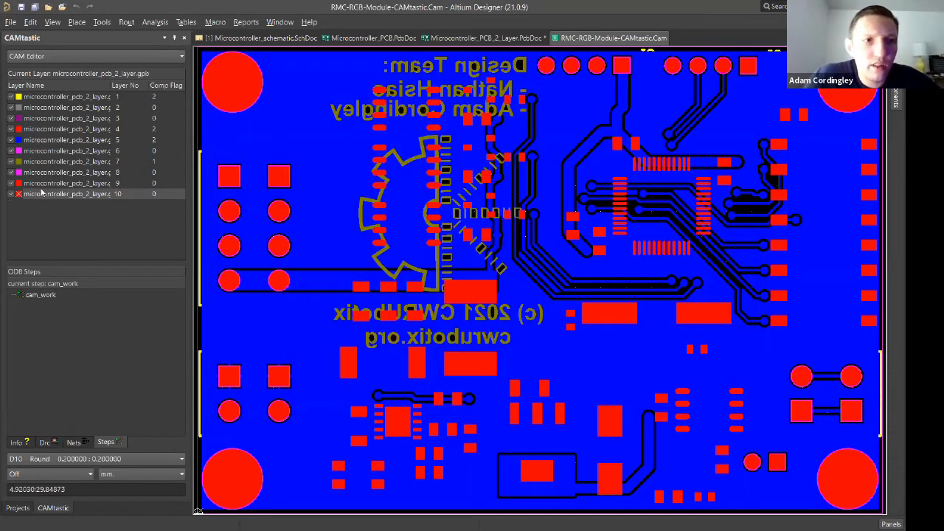
{"action": "left_click", "coordinate": [38, 99]}
{"action": "left_click", "coordinate": [38, 112]}
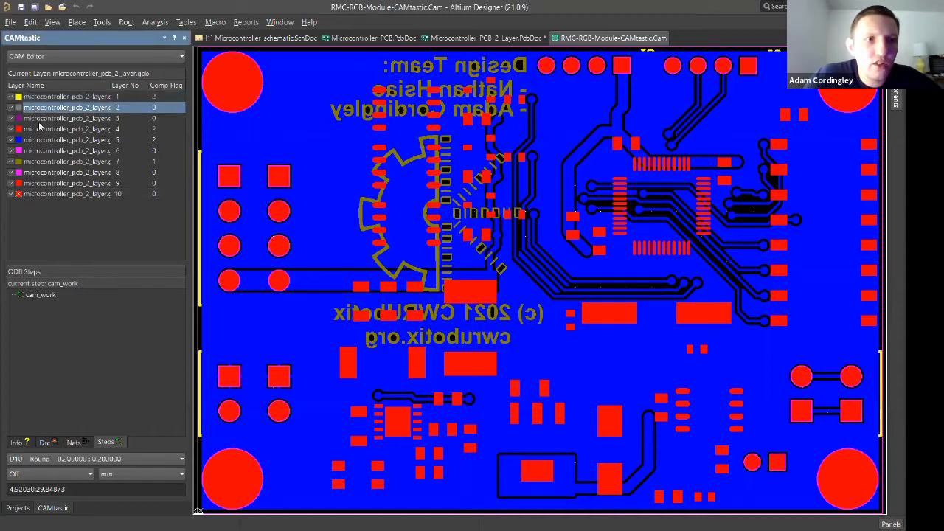
{"action": "left_click", "coordinate": [48, 194]}
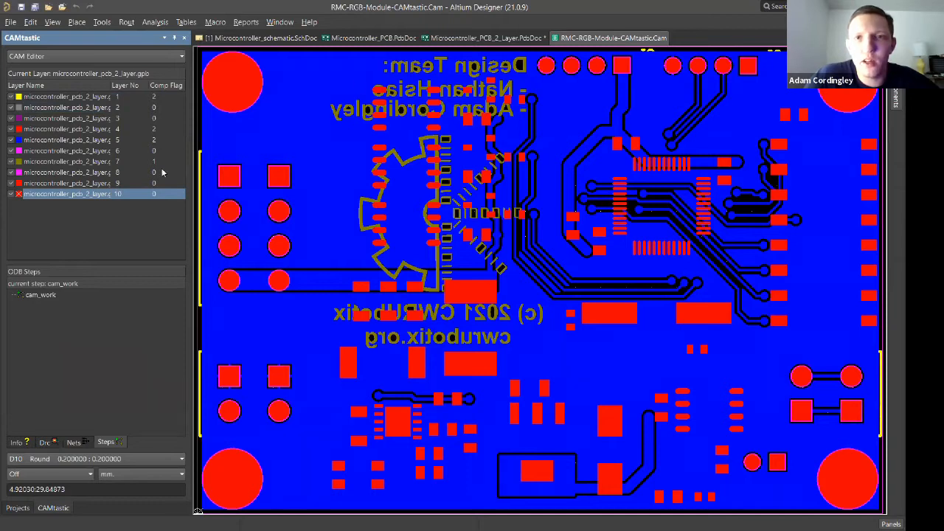
Generate NC Drill files from Microcontroller_PCB_2_Layer.PcbDoc in millimeters, suppressing leading zeroes and using separate files for plated and non-plated holes.
{"action": "left_click", "coordinate": [457, 38]}
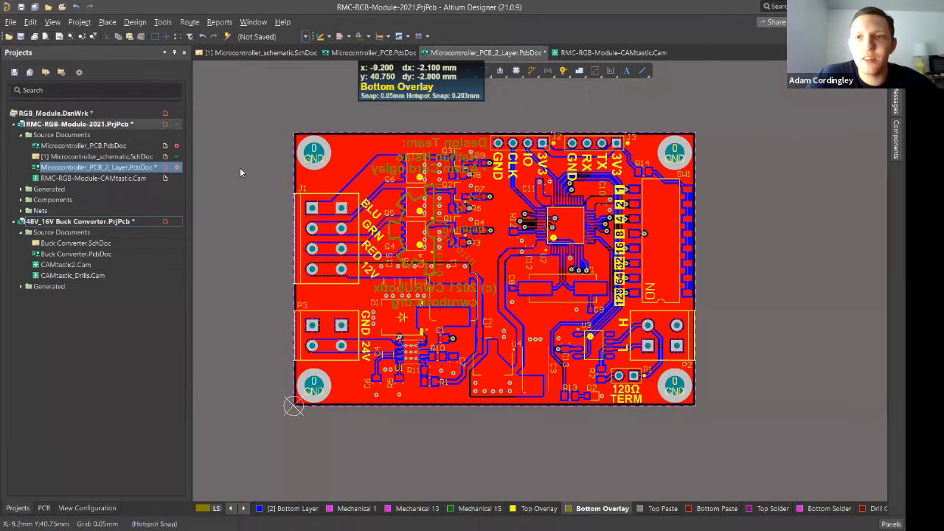
{"action": "left_click", "coordinate": [14, 22]}
{"action": "mouse_move", "coordinate": [44, 235]}
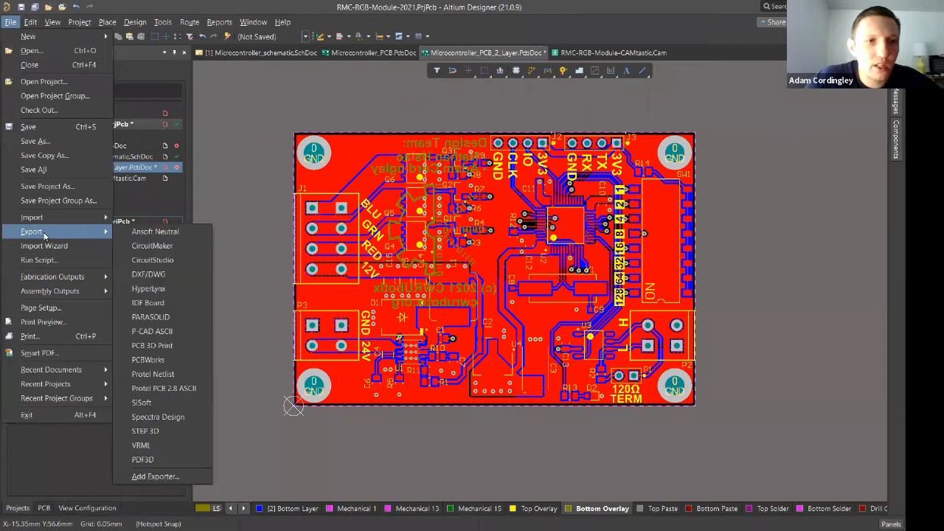
{"action": "mouse_move", "coordinate": [53, 278]}
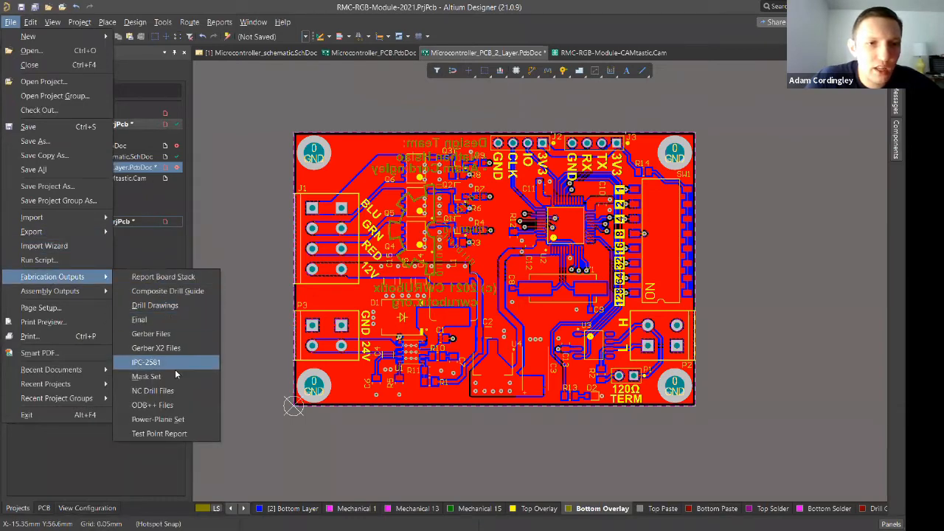
{"action": "left_click", "coordinate": [175, 395]}
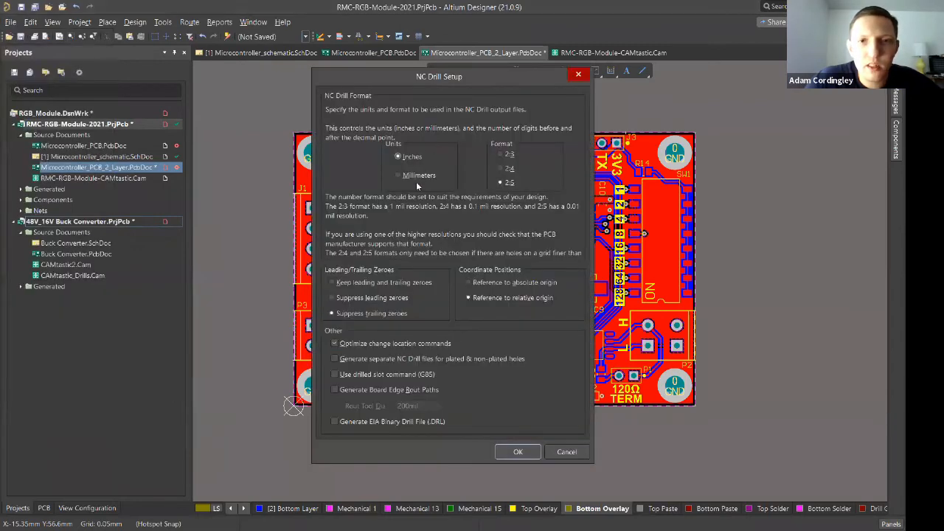
{"action": "left_click", "coordinate": [398, 175]}
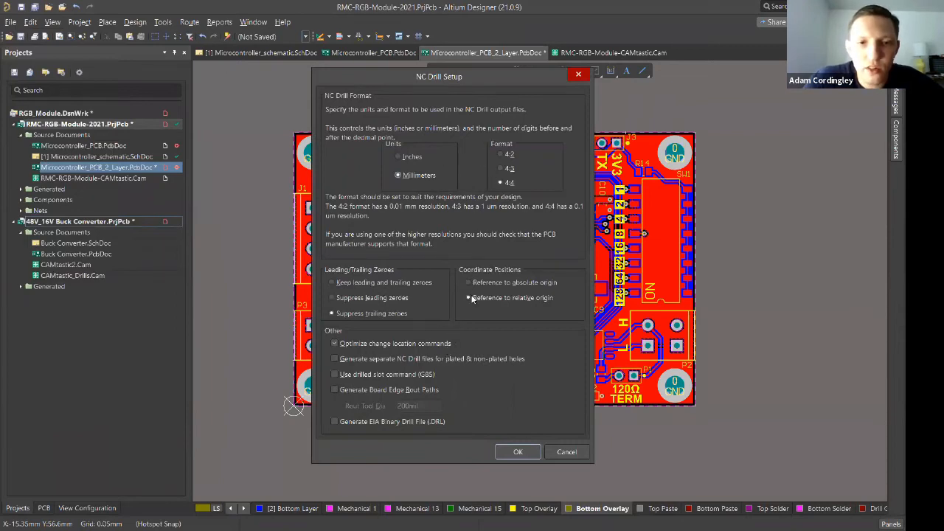
{"action": "left_click", "coordinate": [332, 298]}
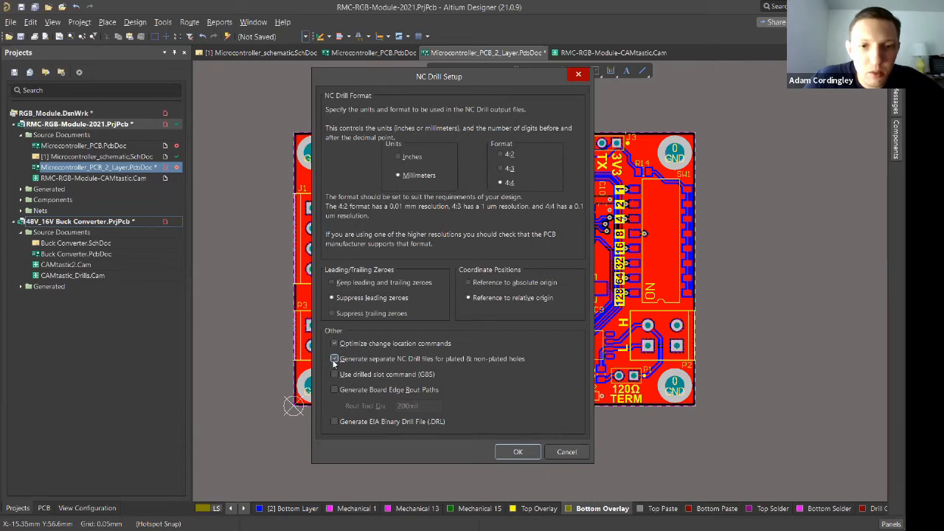
{"action": "left_click", "coordinate": [334, 359]}
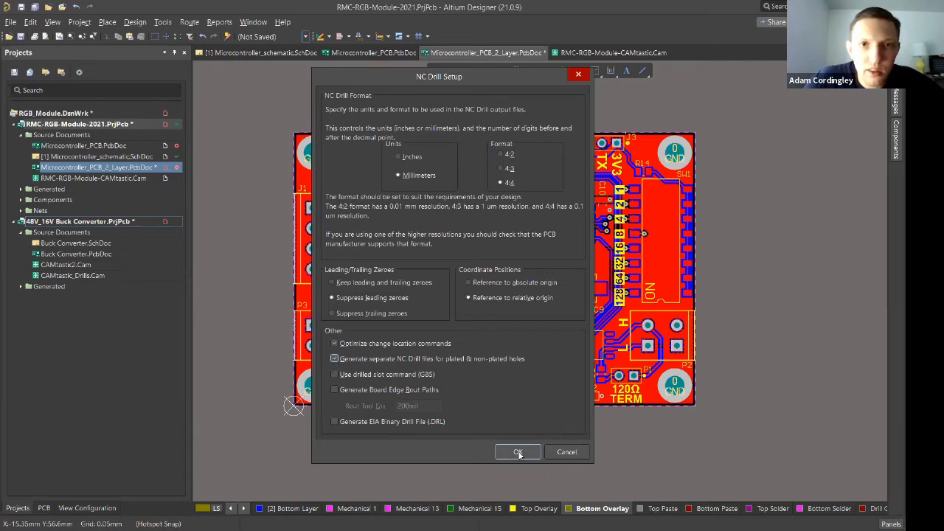
{"action": "left_click", "coordinate": [519, 453]}
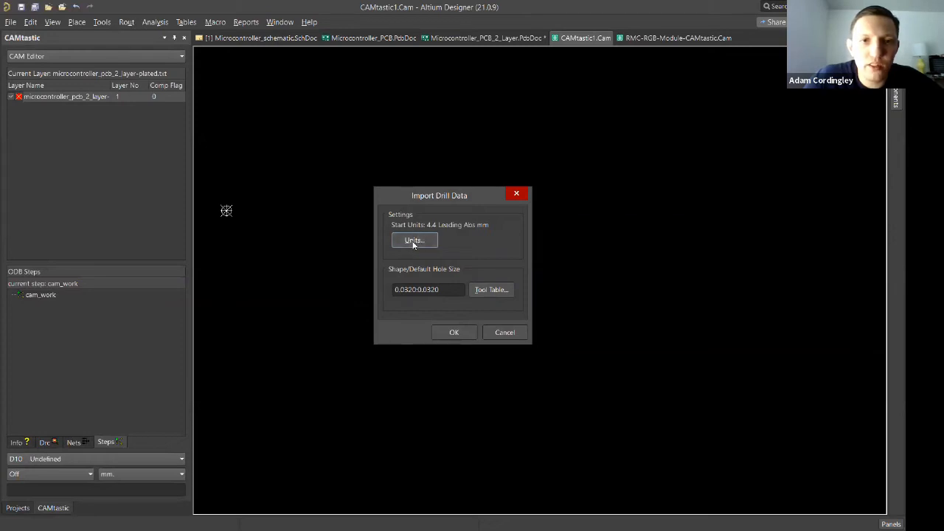
Import the drill data using 4 integer and 4 decimal digits, metric units, absolute type and leading zero suppression.
{"action": "left_click", "coordinate": [413, 240]}
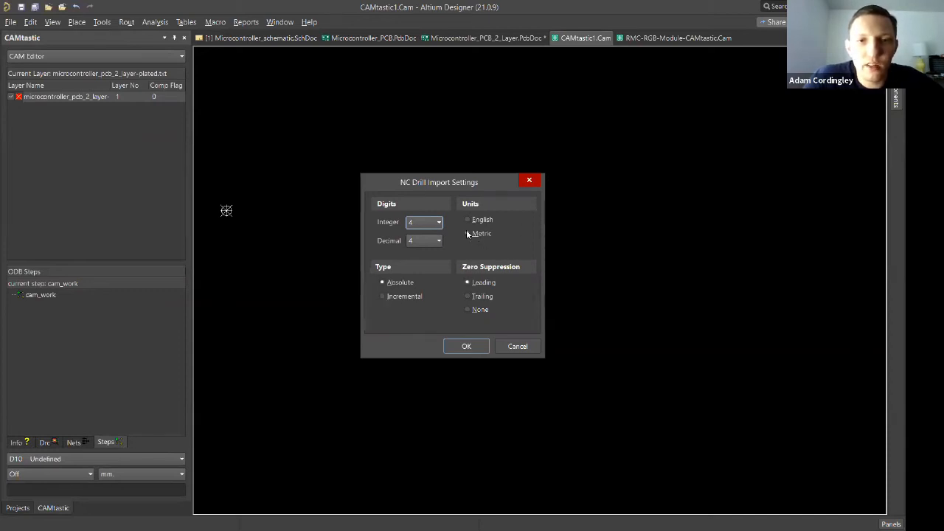
{"action": "left_click", "coordinate": [468, 347]}
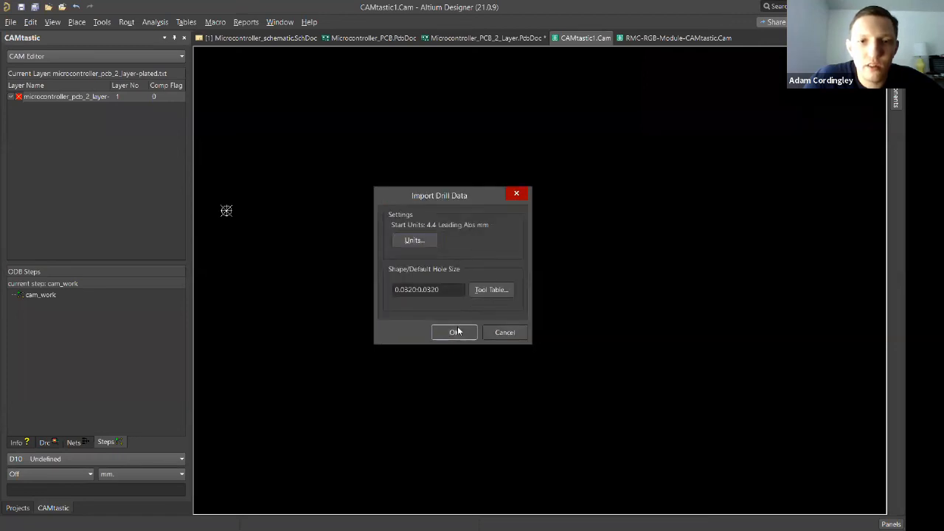
{"action": "left_click", "coordinate": [455, 331]}
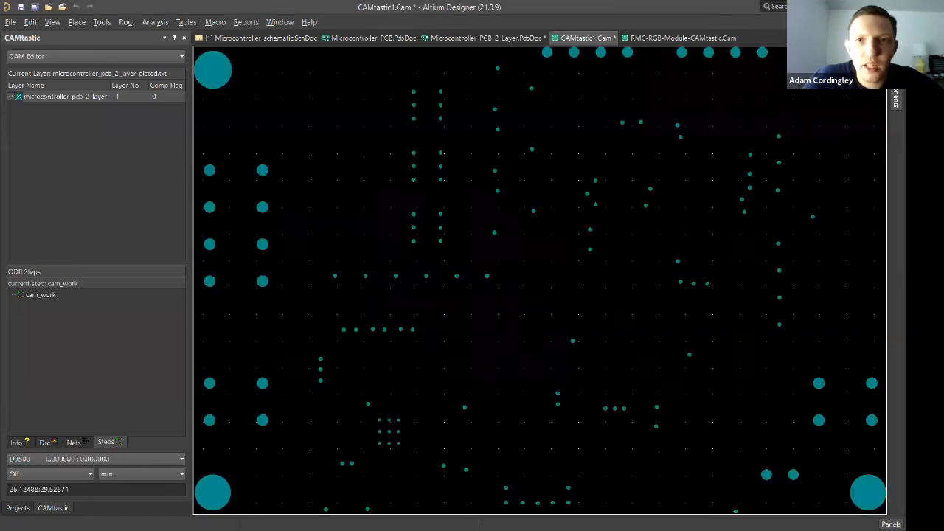
{"action": "scroll", "coordinate": [476, 231], "scroll_direction": "down", "scroll_amount": 2, "text": "ctrl"}
{"action": "scroll", "coordinate": [475, 237], "scroll_direction": "up", "scroll_amount": 1, "text": "ctrl"}
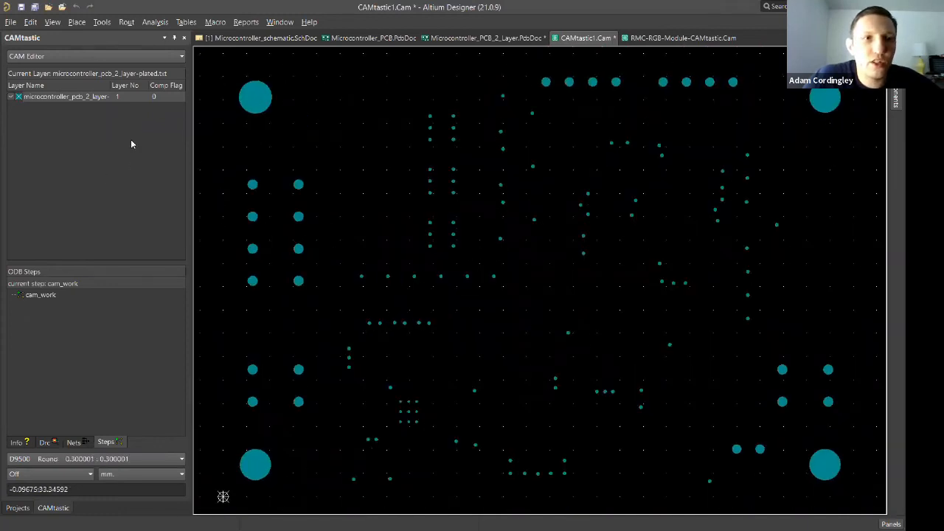
Save the drill CAM document as RMC-RGB-Module-Drills-CAMtastic.Cam in the RMC-RGB-Module-2021 folder.
{"action": "left_click_drag", "start_coordinate": [111, 85], "coordinate": [120, 85]}
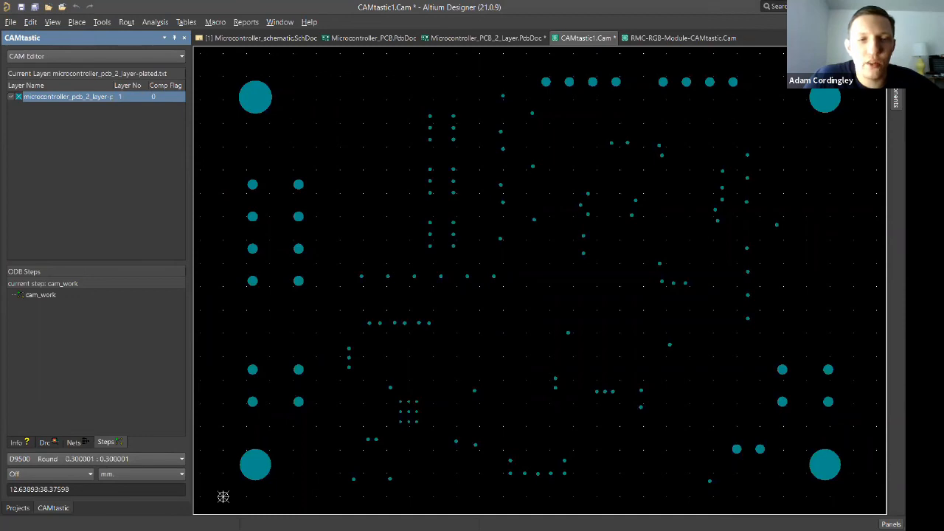
{"action": "left_click", "coordinate": [346, 145]}
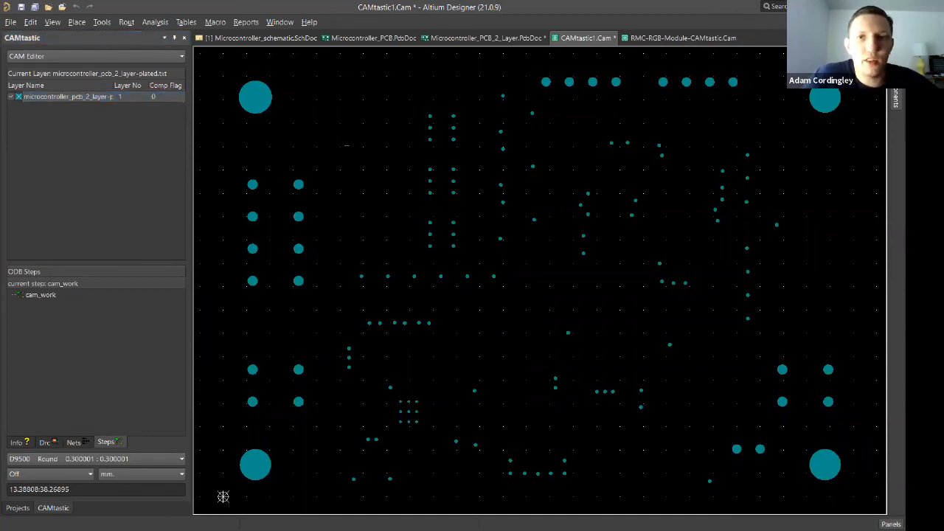
{"action": "key", "text": "ctrl+s"}
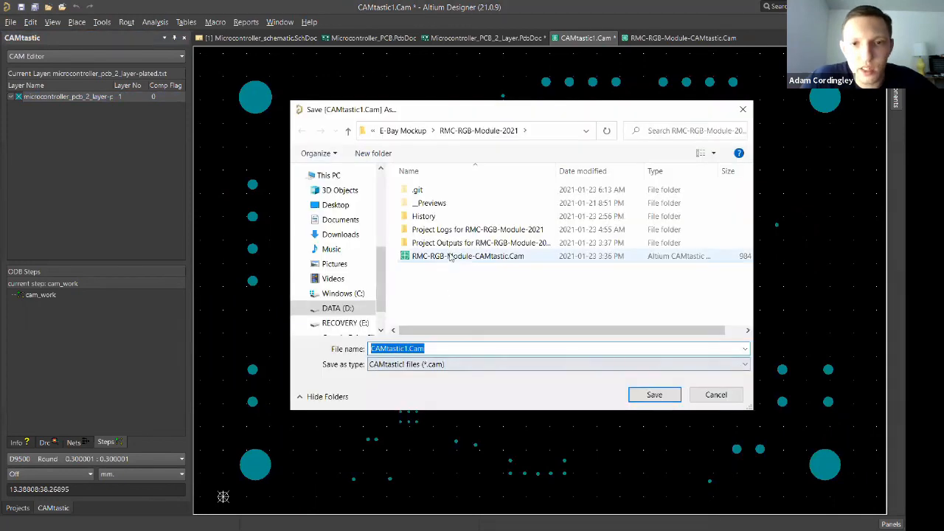
{"action": "left_click", "coordinate": [447, 256]}
{"action": "left_click", "coordinate": [442, 348]}
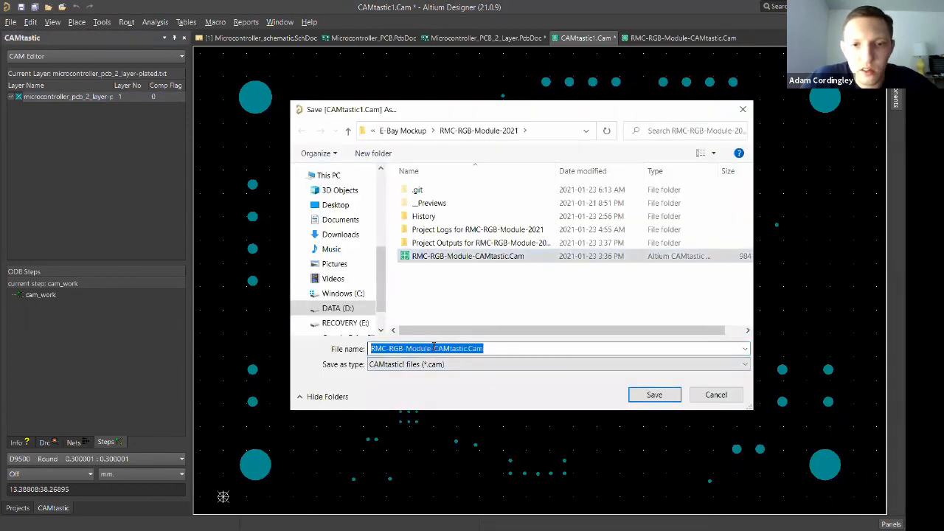
{"action": "left_click", "coordinate": [434, 348]}
{"action": "type", "text": "Drills-"}
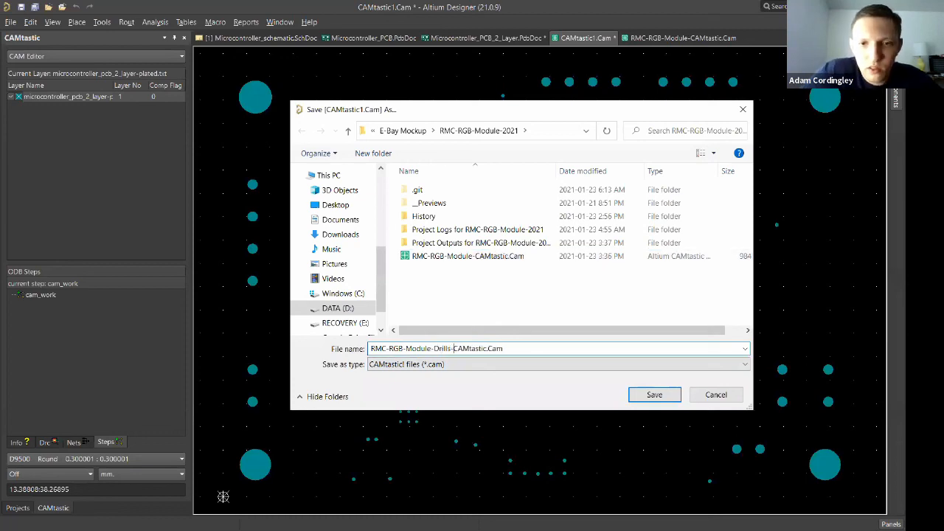
{"action": "key", "text": "Return"}
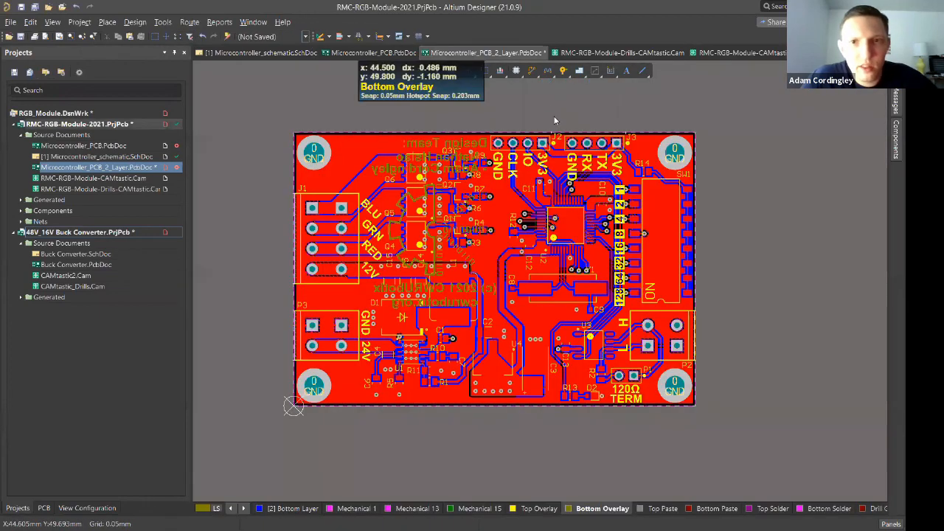
Close the RMC-RGB-Module-Drills-CAMtastic.Cam and RMC-RGB-Module-CAMtastic.Cam documents.
{"action": "right_click", "coordinate": [567, 52]}
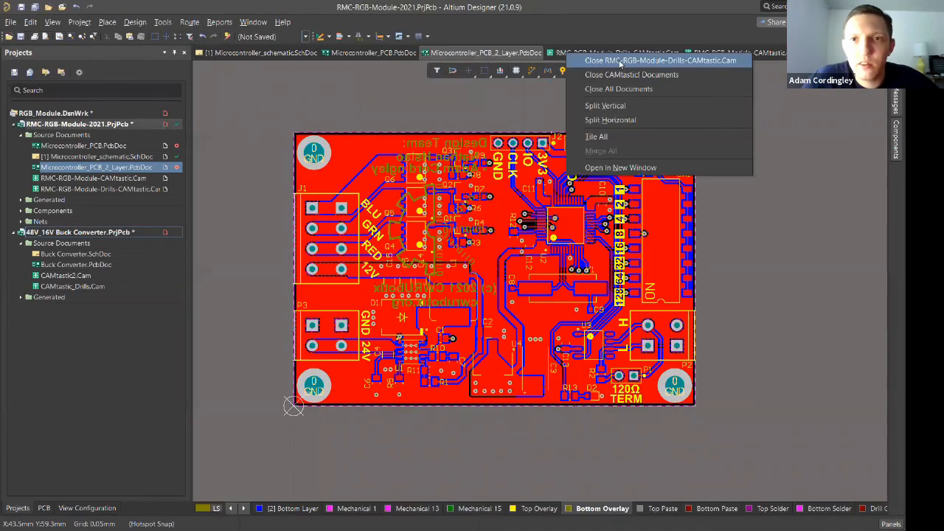
{"action": "left_click", "coordinate": [618, 62]}
{"action": "right_click", "coordinate": [599, 53]}
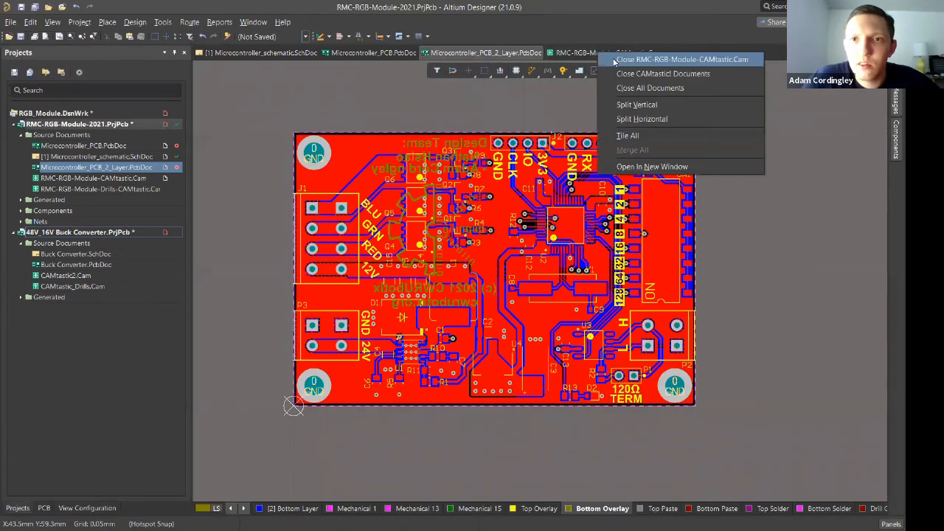
{"action": "left_click", "coordinate": [612, 62]}
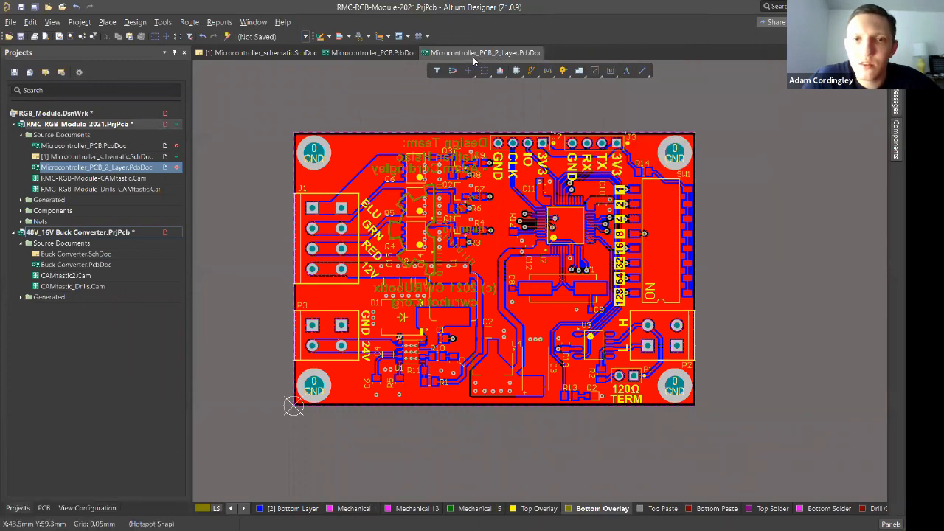